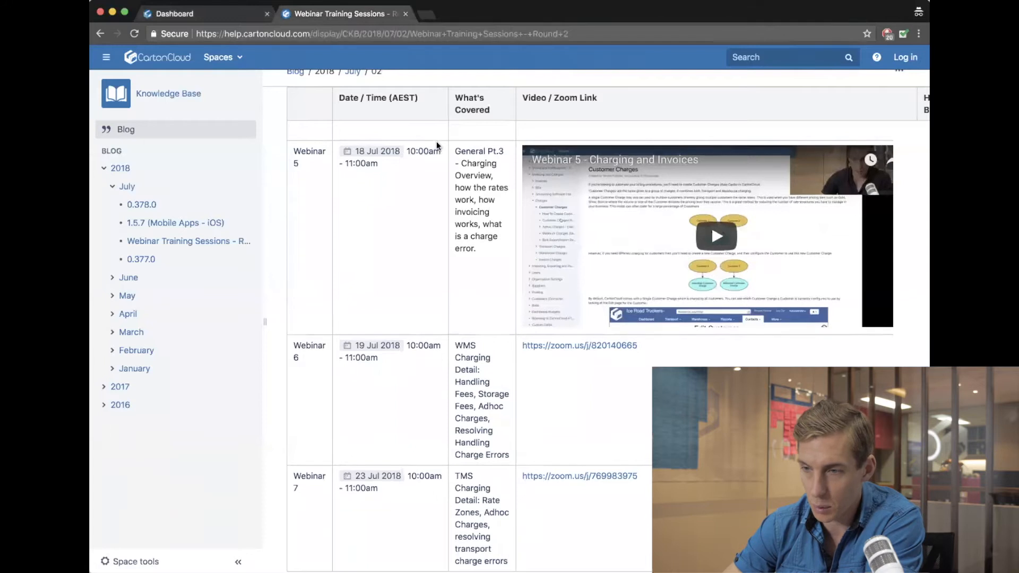
Start the Webinar 1 introduction video in the webinar schedule and pause it
scroll(437, 145, "up", 10)
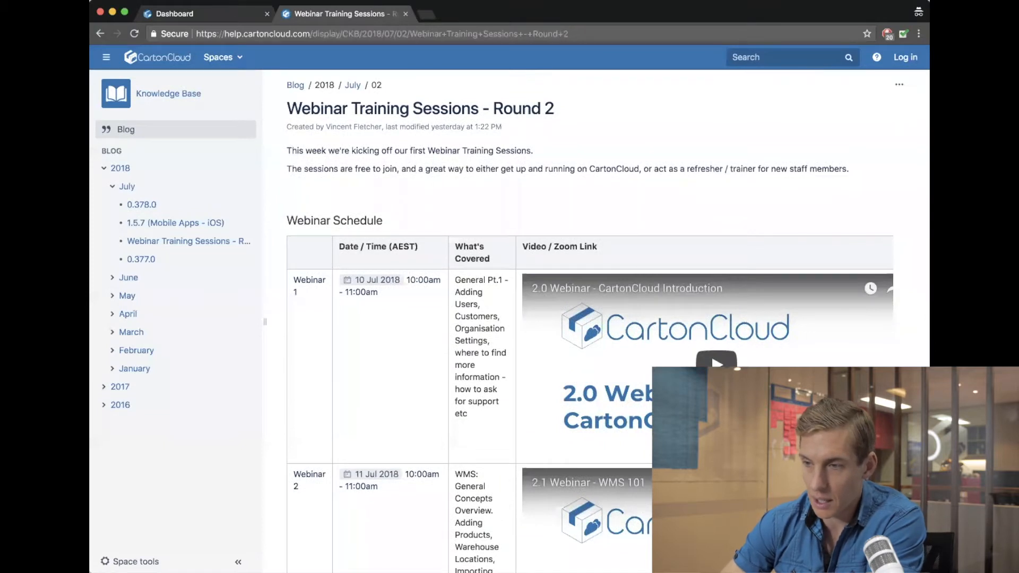
scroll(854, 323, "down", 3)
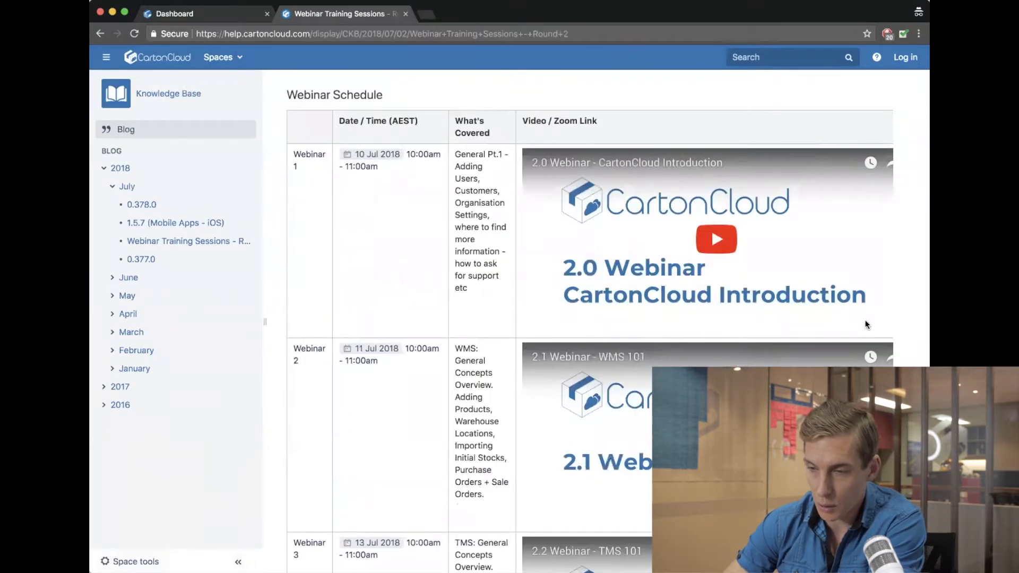
left_click(712, 234)
left_click(536, 325)
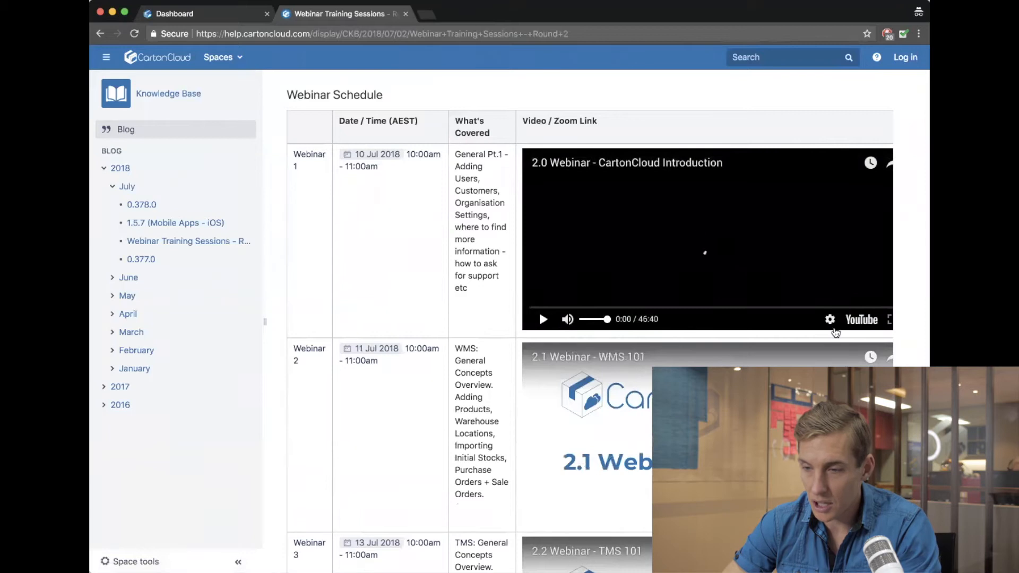
Show the playback speed options of the Webinar 1 video, then close them without changing the speed
left_click(832, 321)
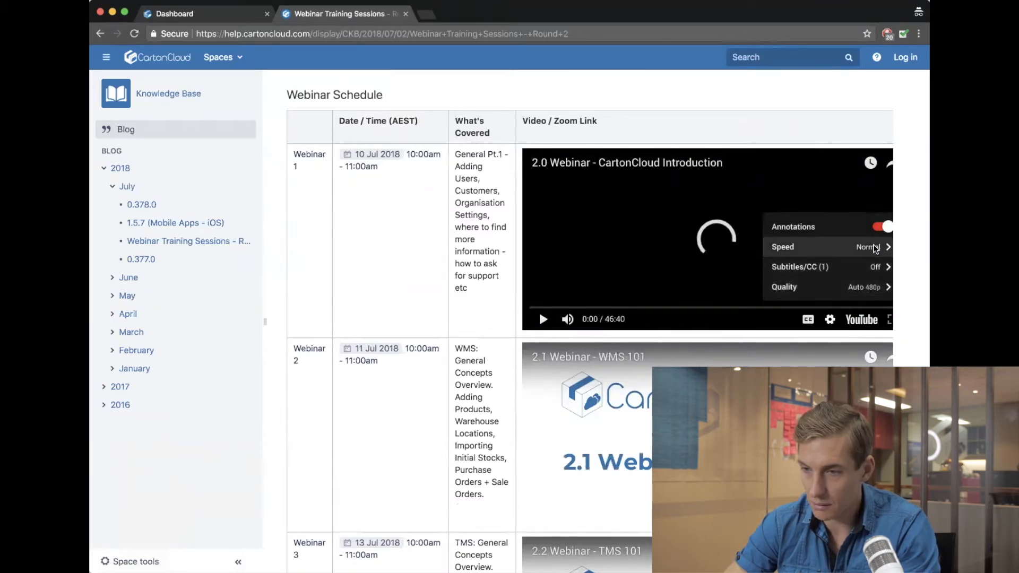
left_click(875, 249)
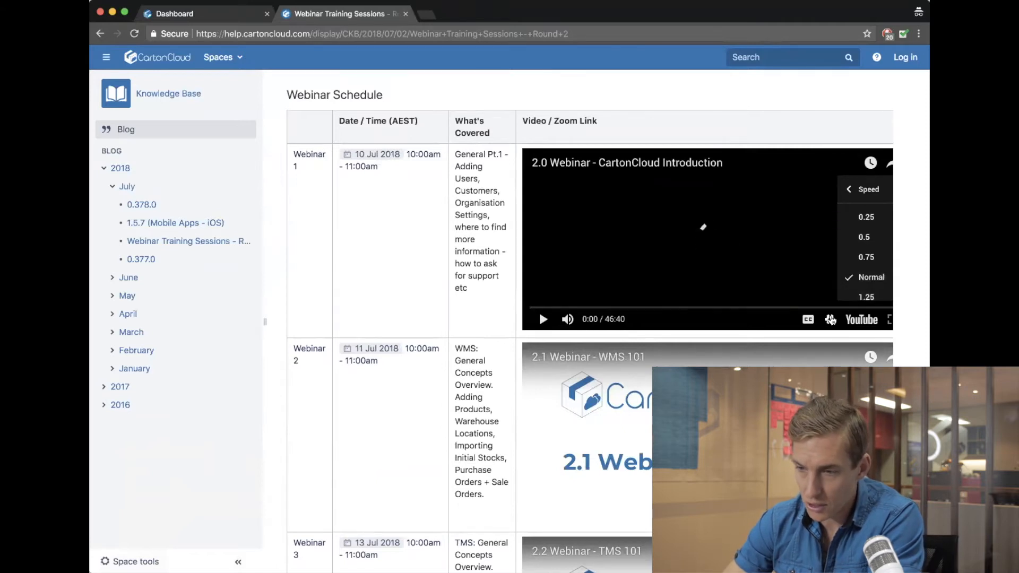
left_click(830, 319)
left_click(830, 319)
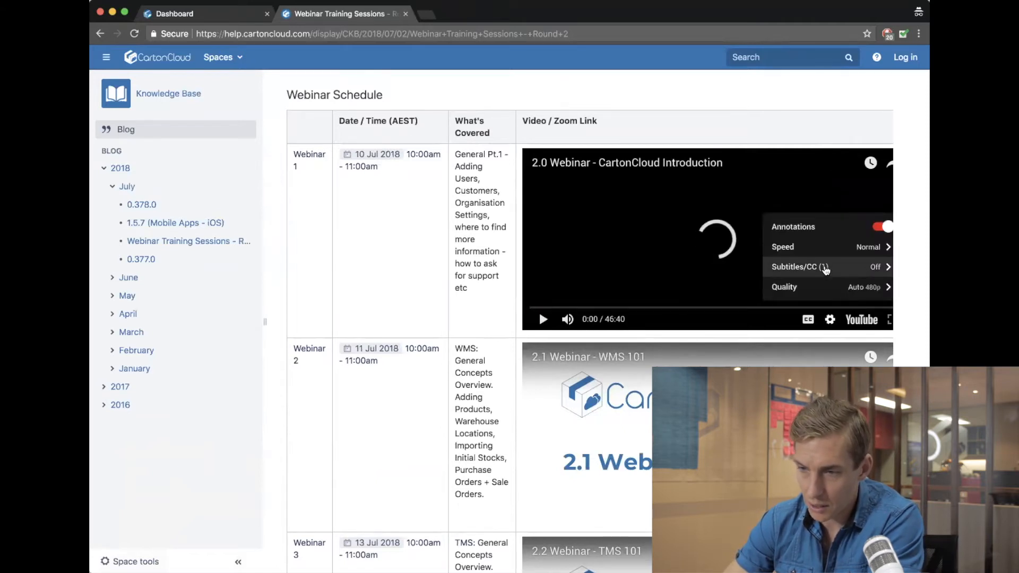
left_click(838, 249)
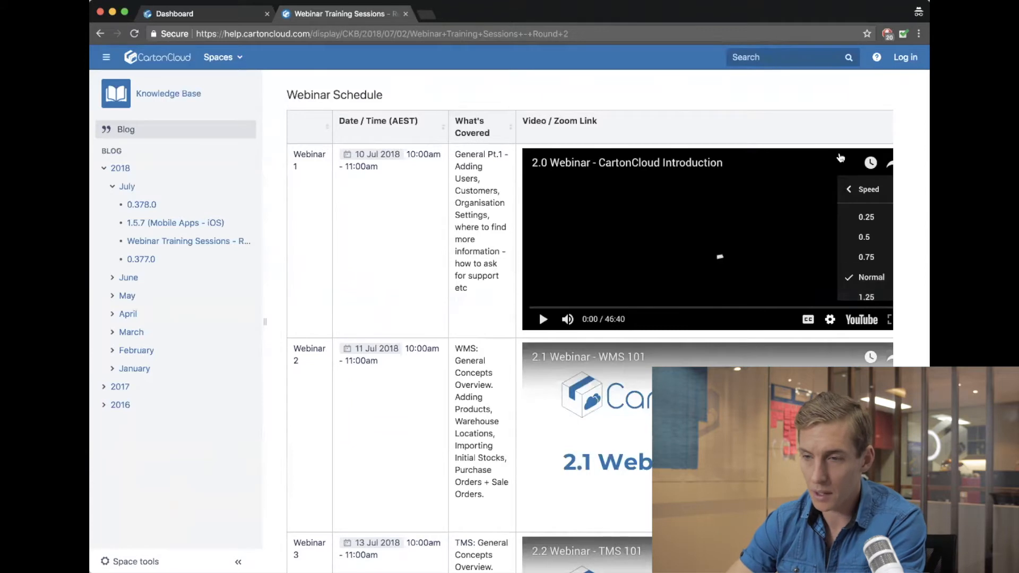
left_click(764, 125)
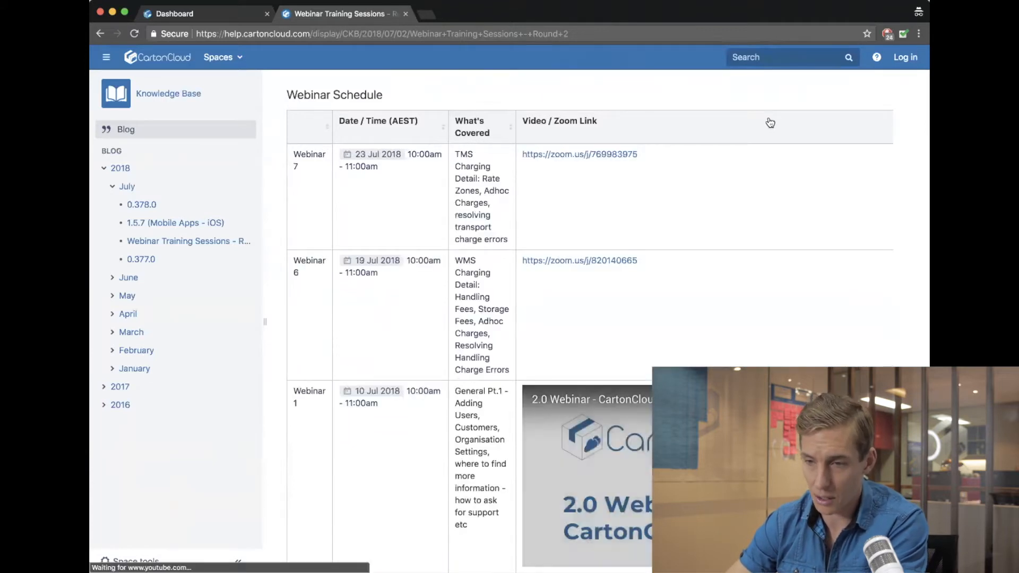
Look over the webinar schedule and view the Webinar 6 topic checklist in the browser extension
scroll(770, 145, "up", 3)
scroll(770, 146, "down", 10)
scroll(599, 329, "up", 10)
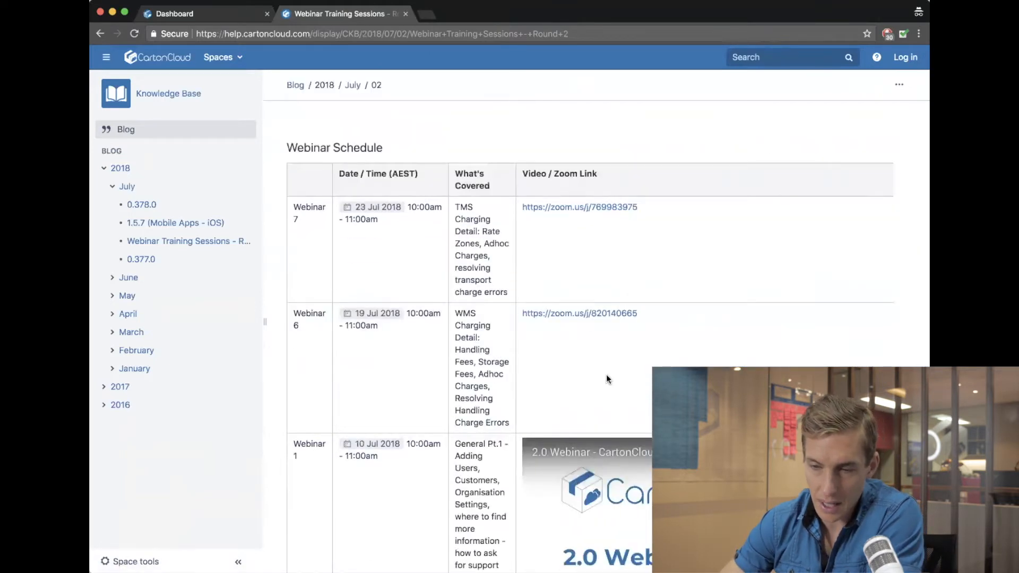
left_click(903, 35)
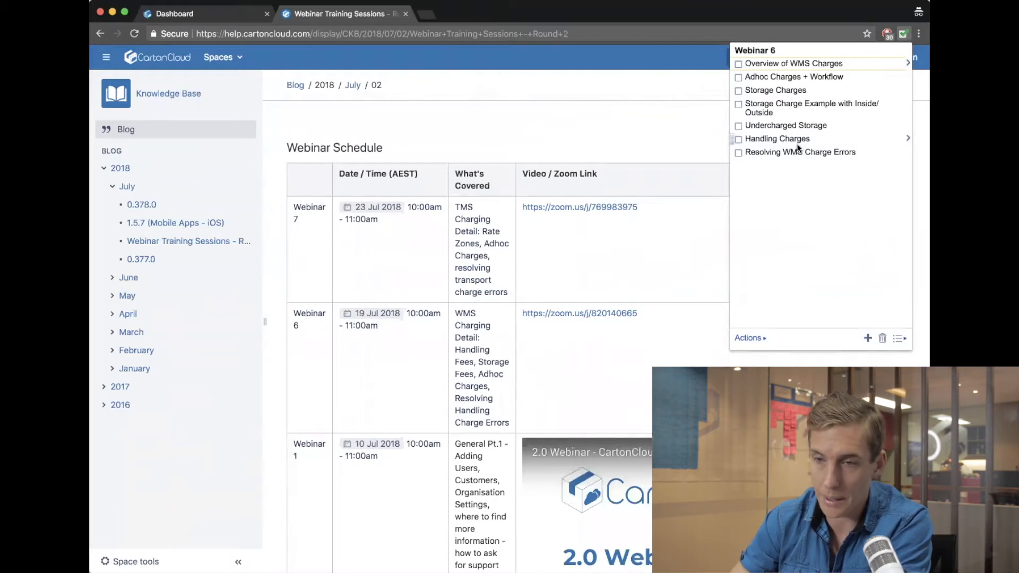
left_click(573, 113)
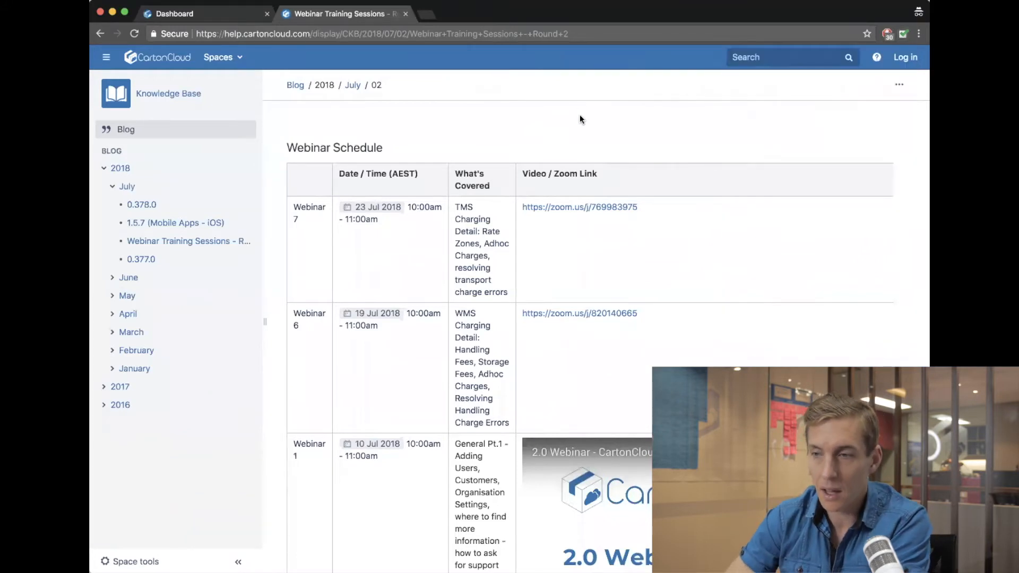
Search the knowledge base for "Charges", open the Charges article and go to its Warehouse Charges page
left_click(765, 59)
type("Char")
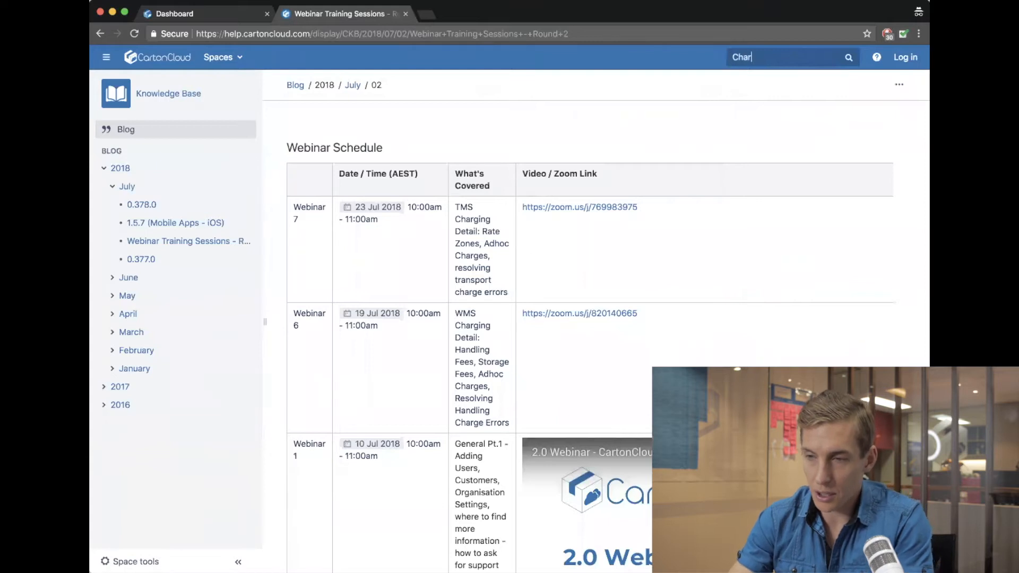
type("ges")
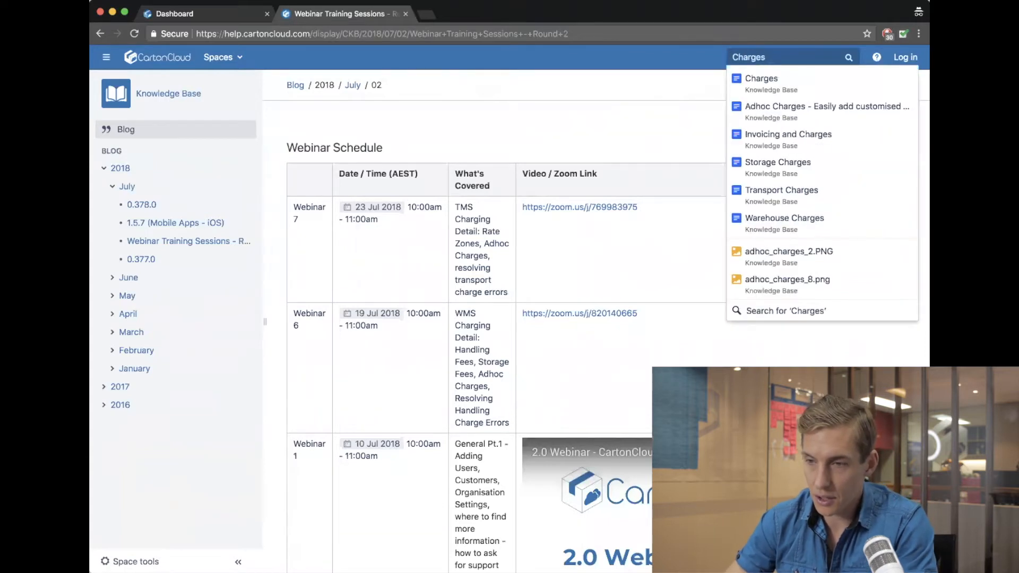
left_click(779, 91)
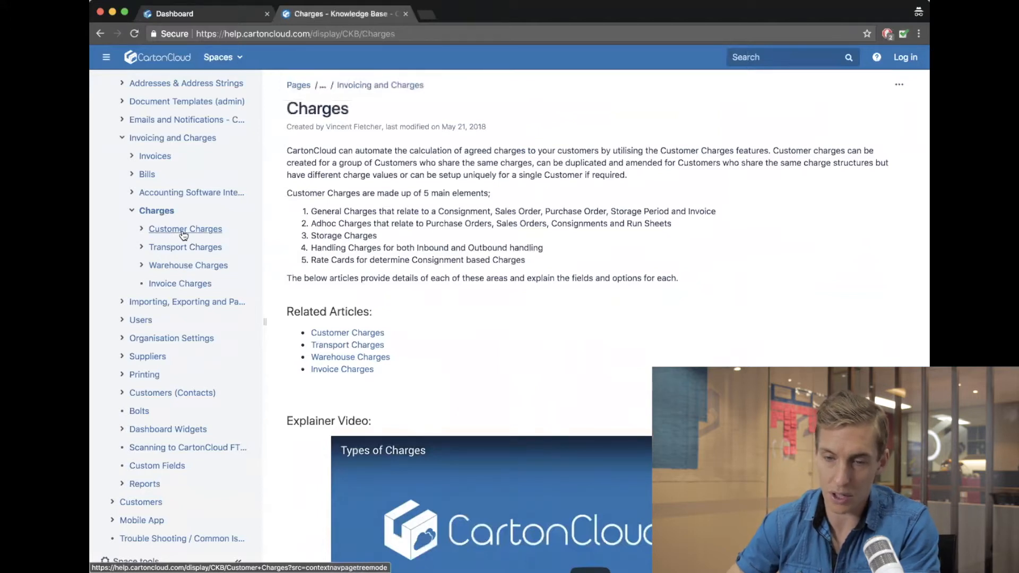
left_click(175, 270)
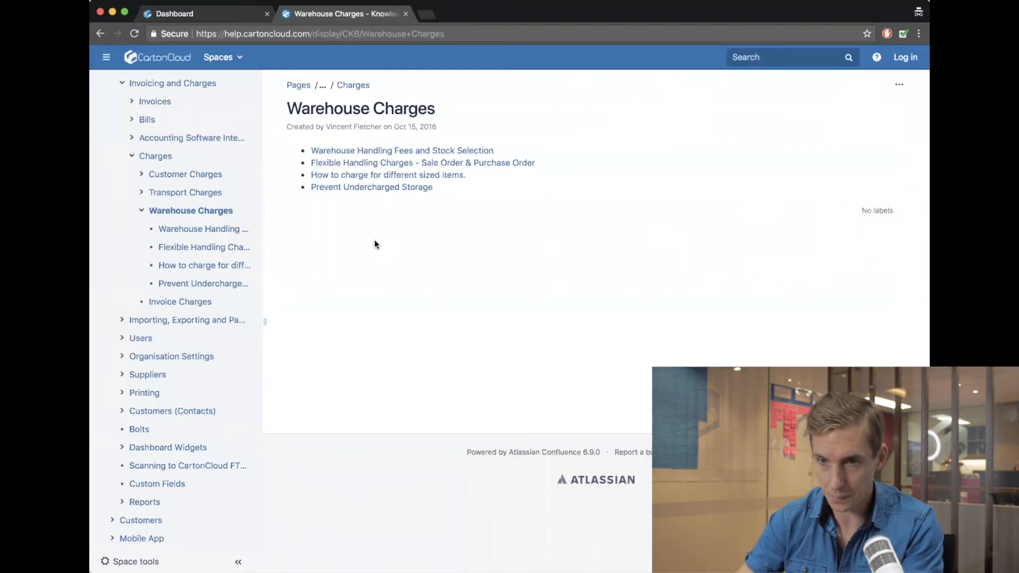
Switch to the CartonCloud application and list all customers with their assigned customer charges
left_click(201, 20)
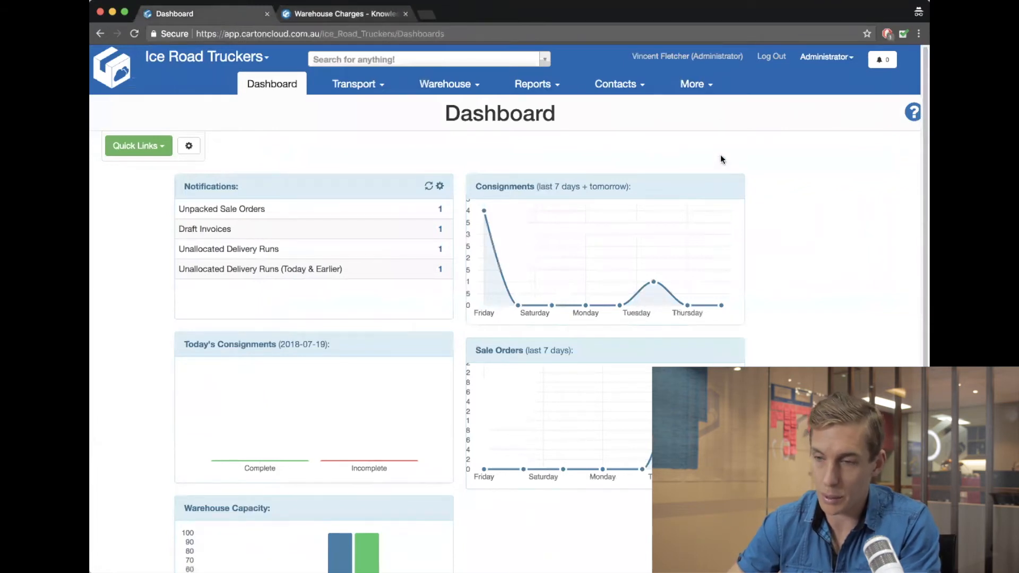
left_click(704, 94)
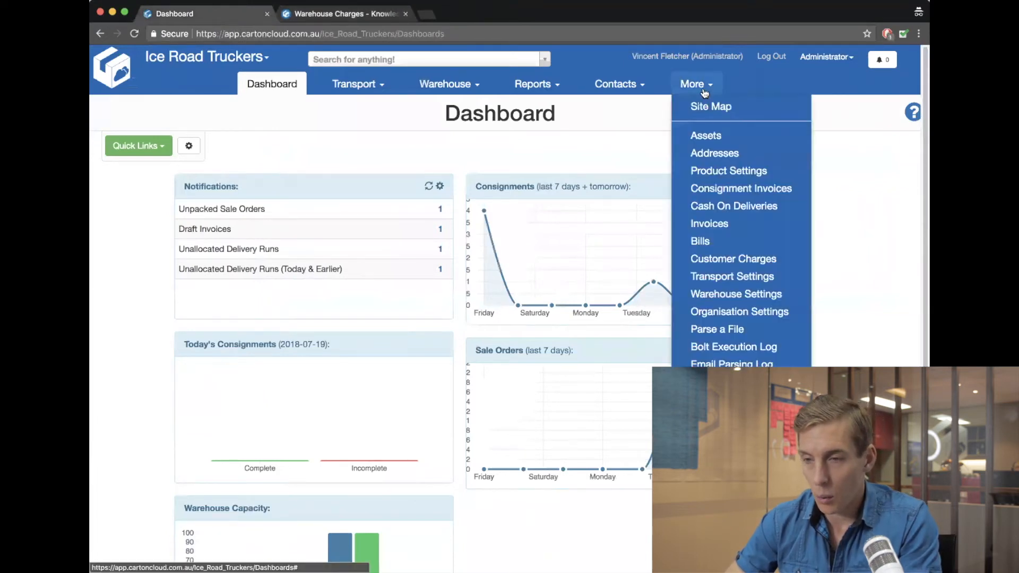
left_click(652, 93)
left_click(628, 126)
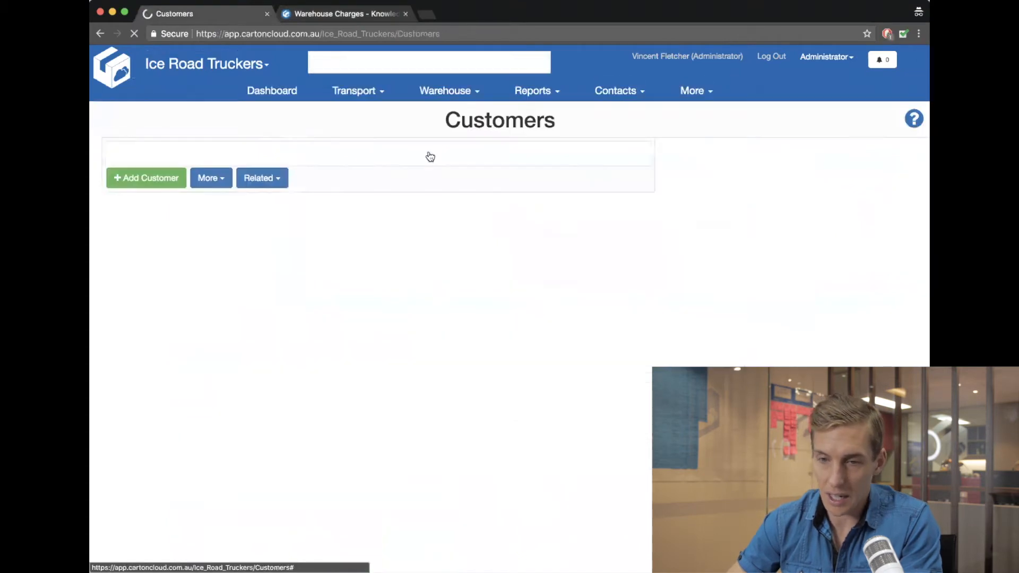
left_click(196, 210)
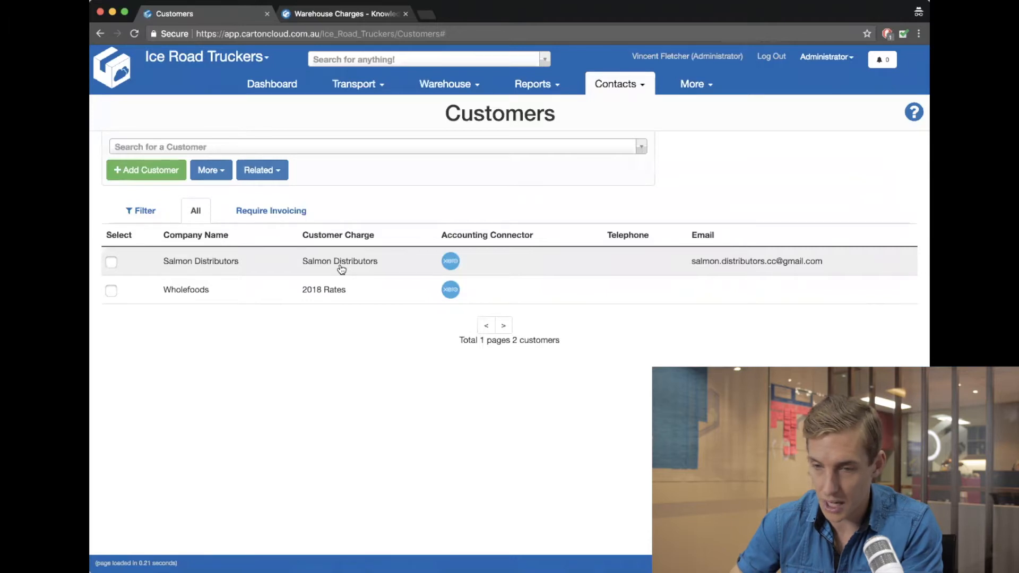
Open the Salmon Distributors record from the customer charges list
left_click(697, 85)
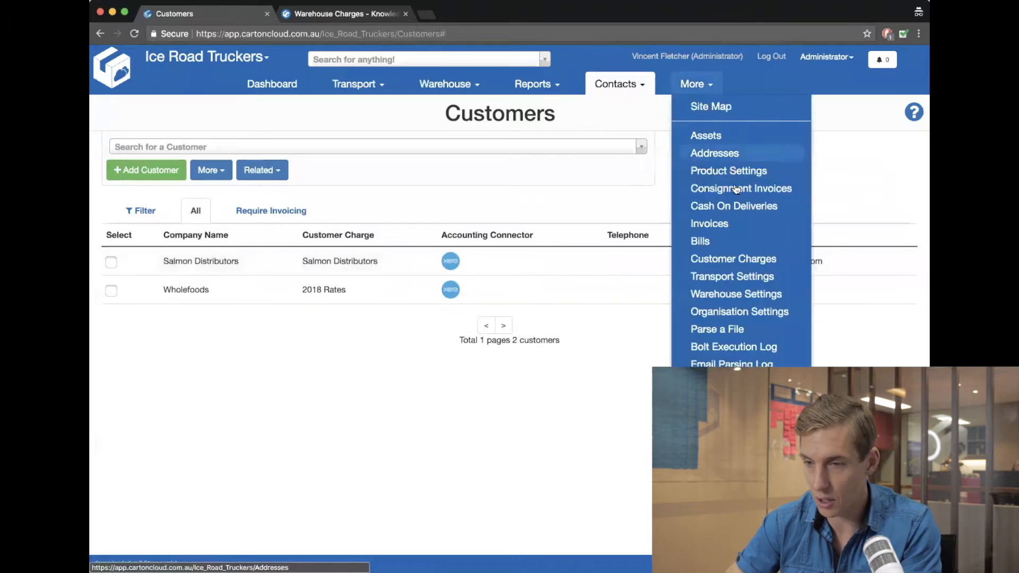
left_click(738, 259)
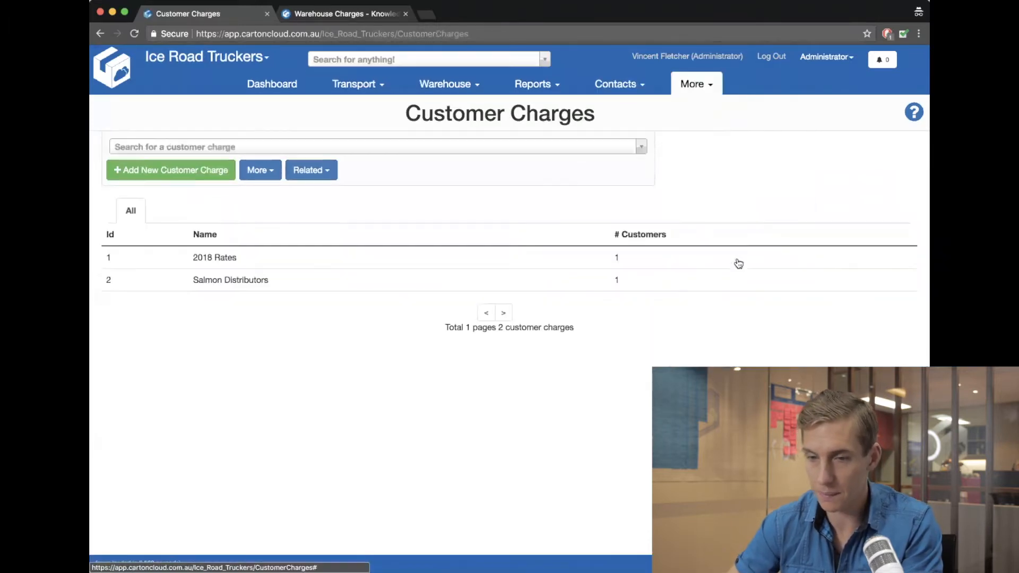
left_click(261, 281)
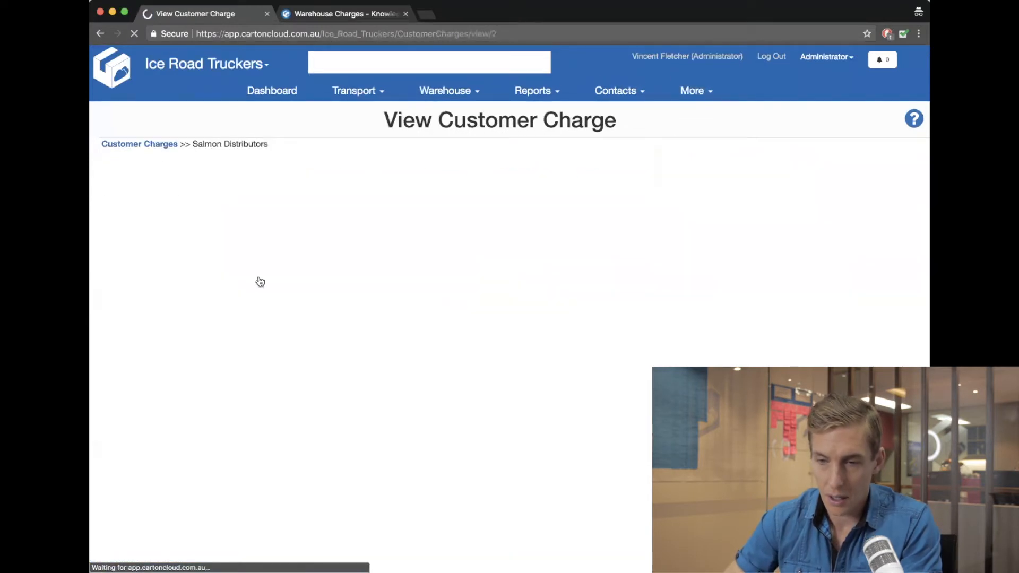
scroll(352, 240, "down", 1)
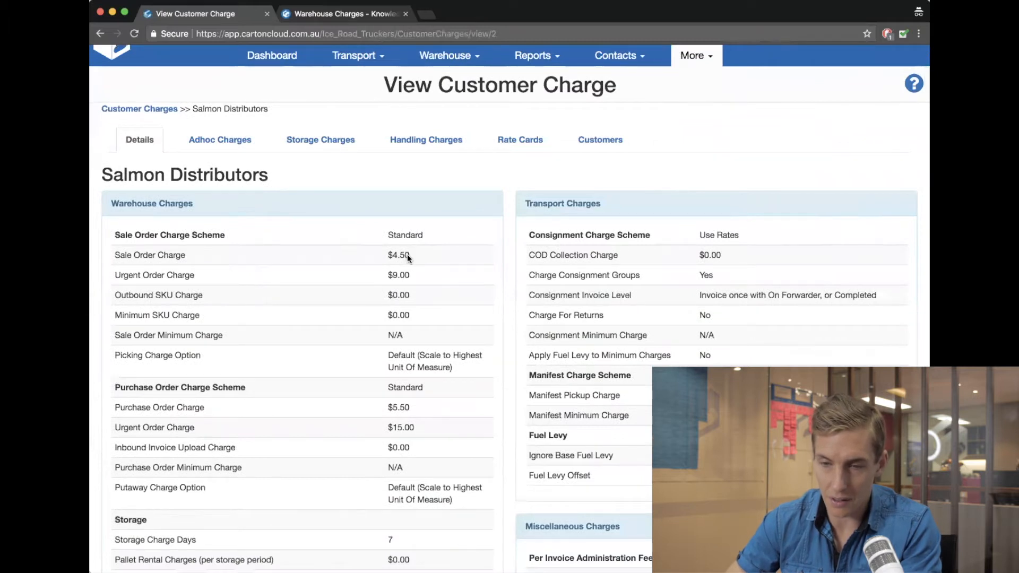
Examine the Salmon Distributors warehouse charges, including the sale order, urgent order, outbound SKU and picking charge settings
triple_click(407, 255)
left_click(405, 257)
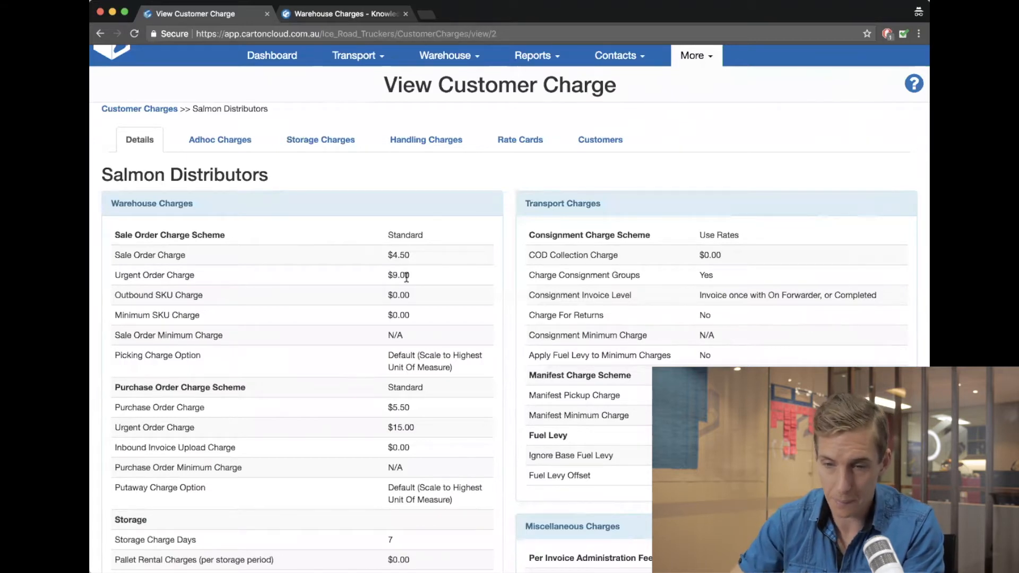
left_click_drag(411, 296, 386, 299)
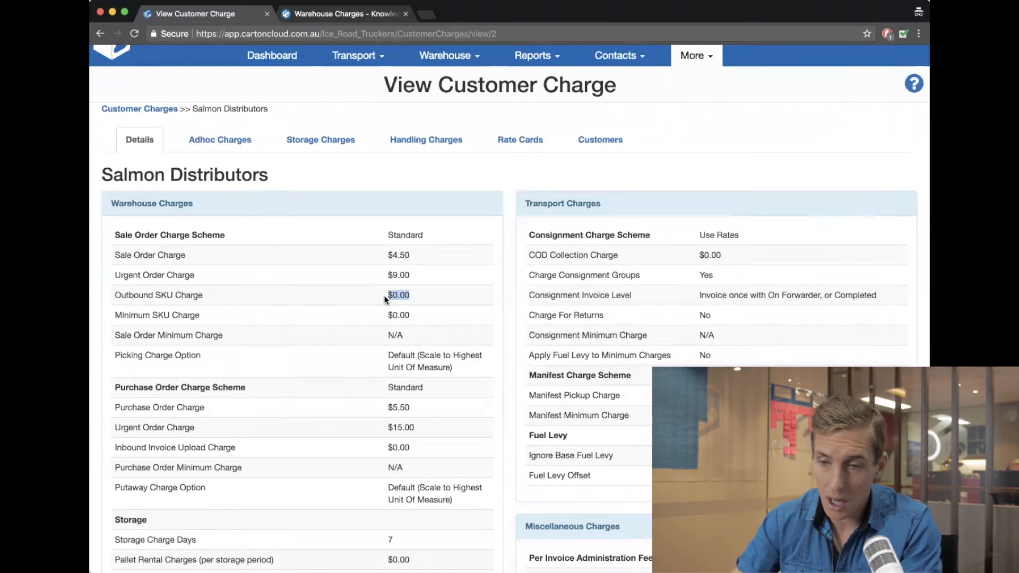
left_click(407, 301)
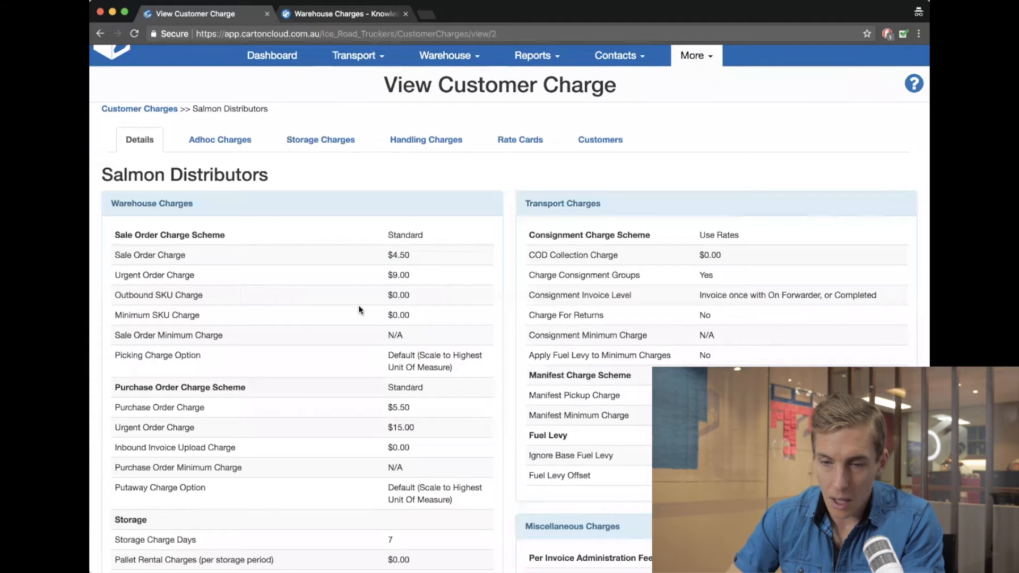
scroll(128, 330, "down", 1)
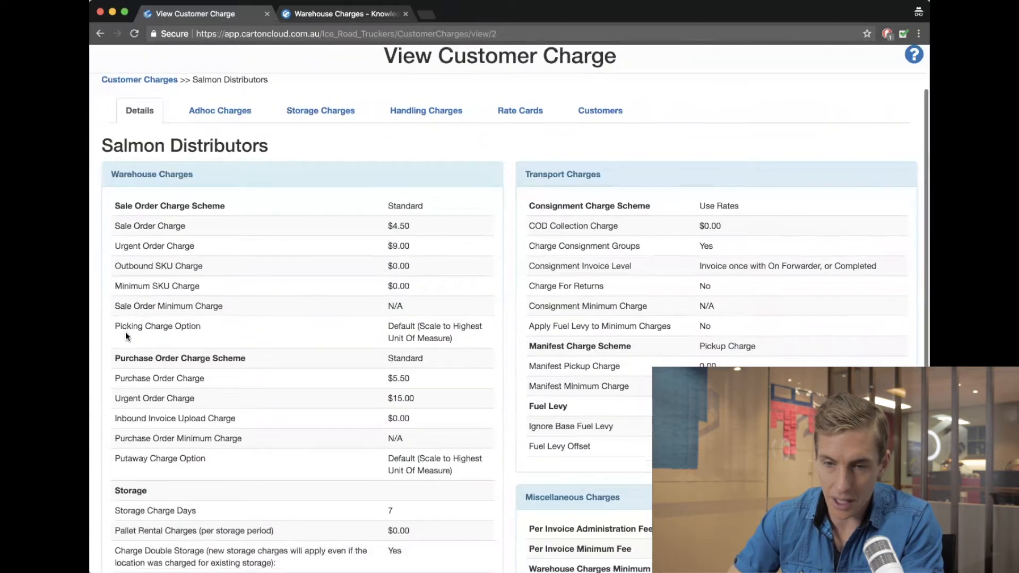
scroll(125, 332, "down", 3)
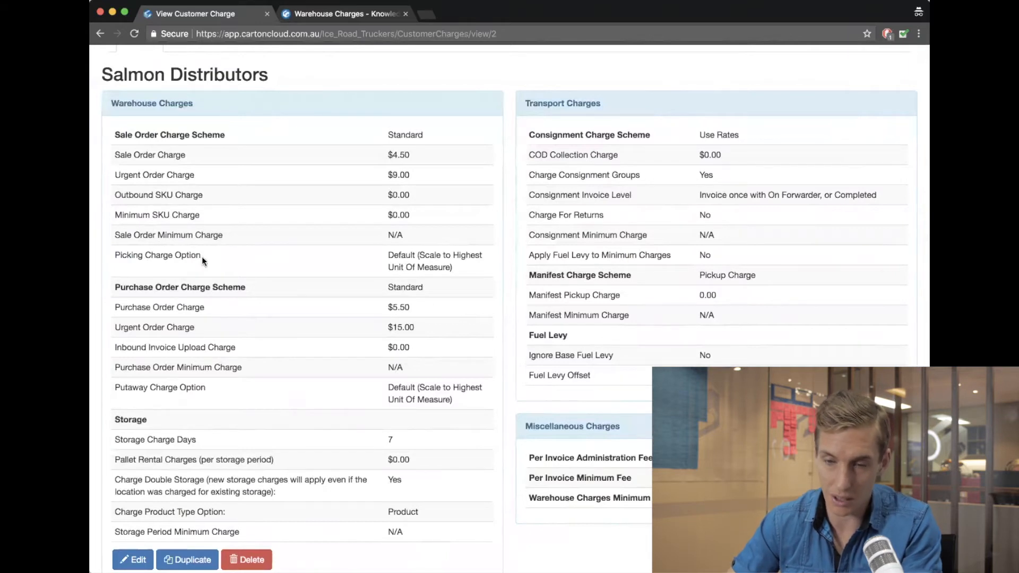
Open the Salmon Distributors customer charge for editing and show the available Picking Charge Option choices
left_click(133, 559)
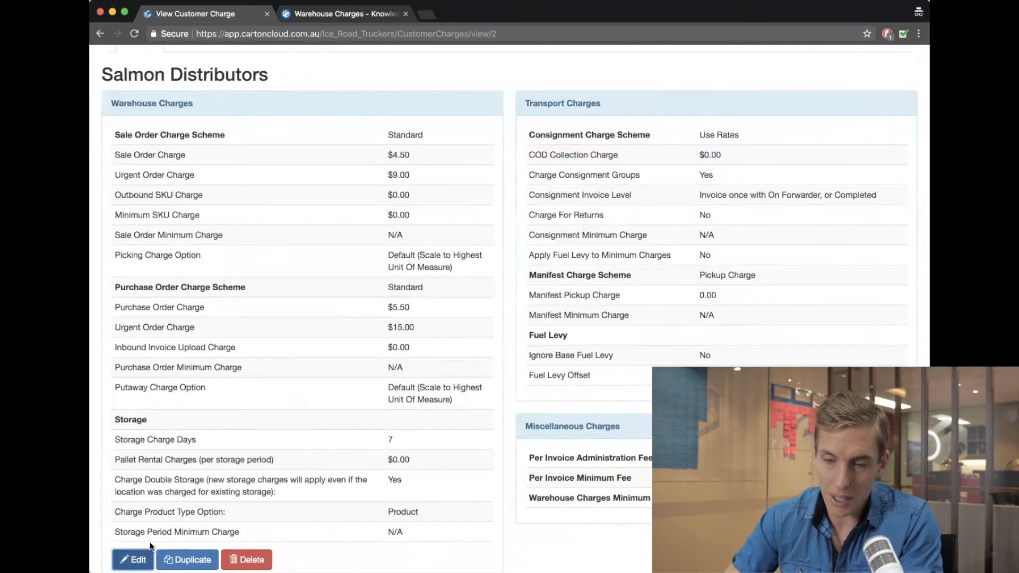
scroll(330, 376, "down", 5)
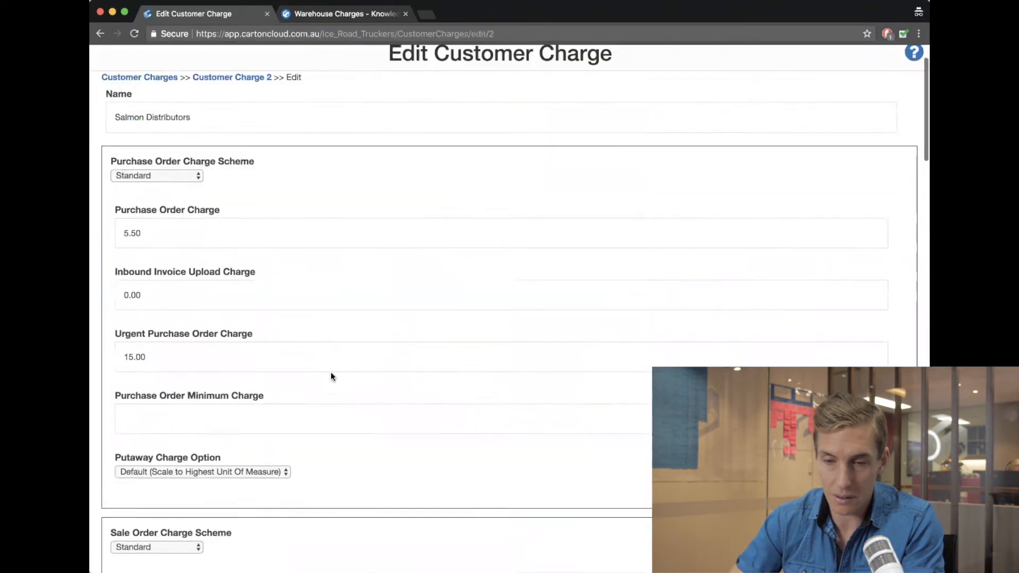
scroll(330, 376, "up", 2)
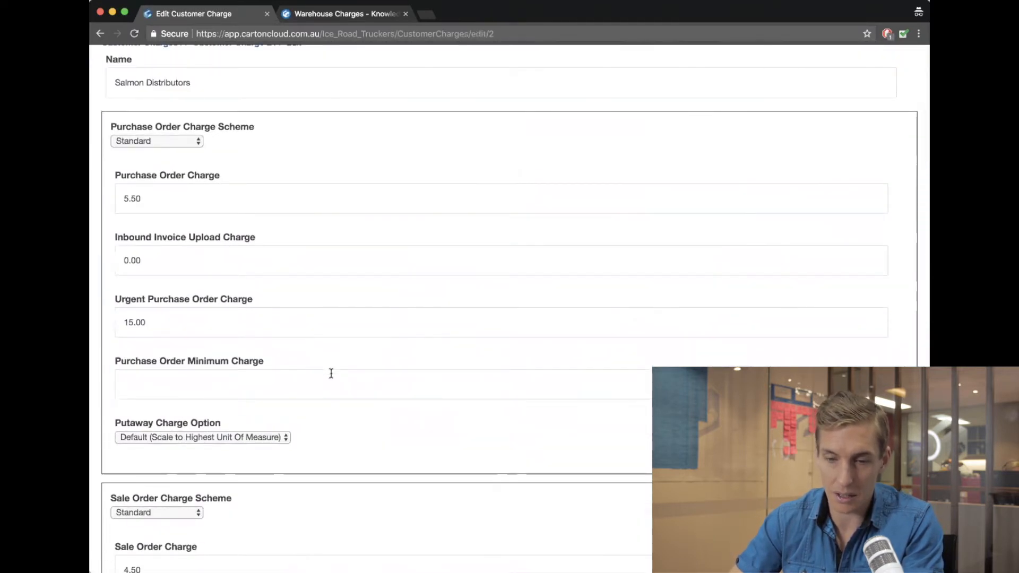
scroll(330, 371, "down", 6)
scroll(330, 372, "down", 3)
left_click(268, 367)
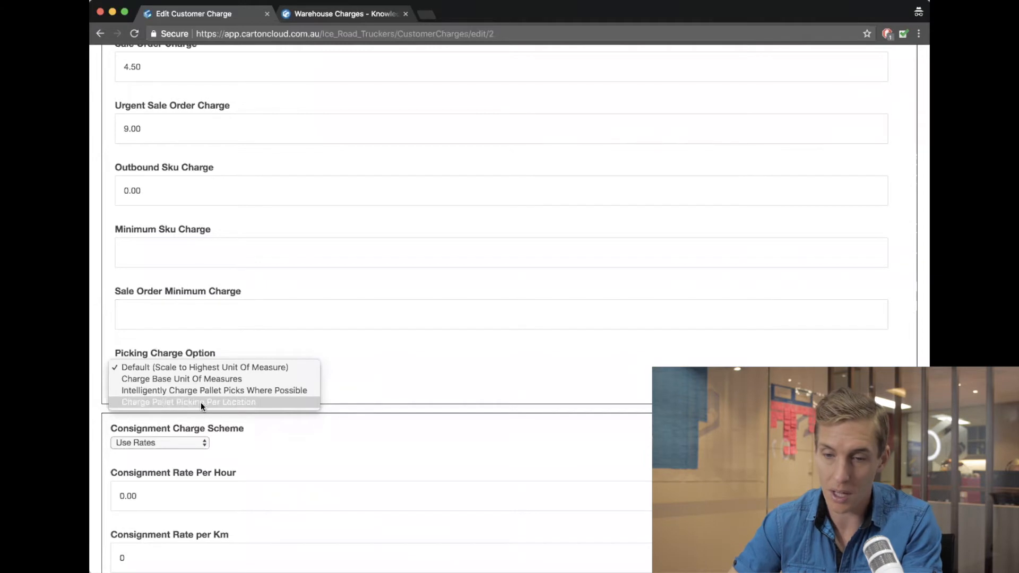
Leave the picking option unchanged and open the knowledge base article on Flexible Handling Charges for sale and purchase orders
left_click(341, 11)
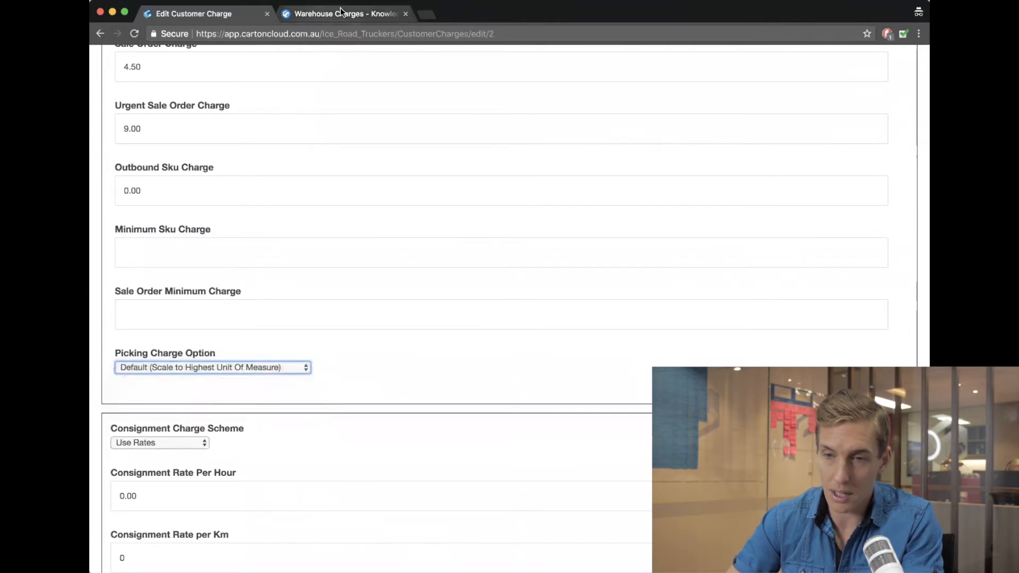
left_click(328, 14)
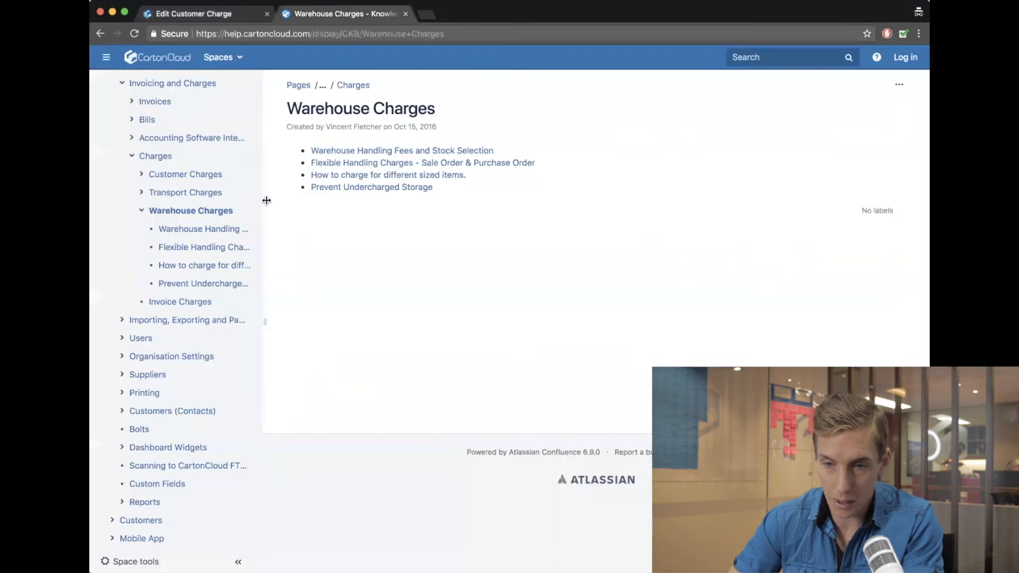
left_click(212, 248)
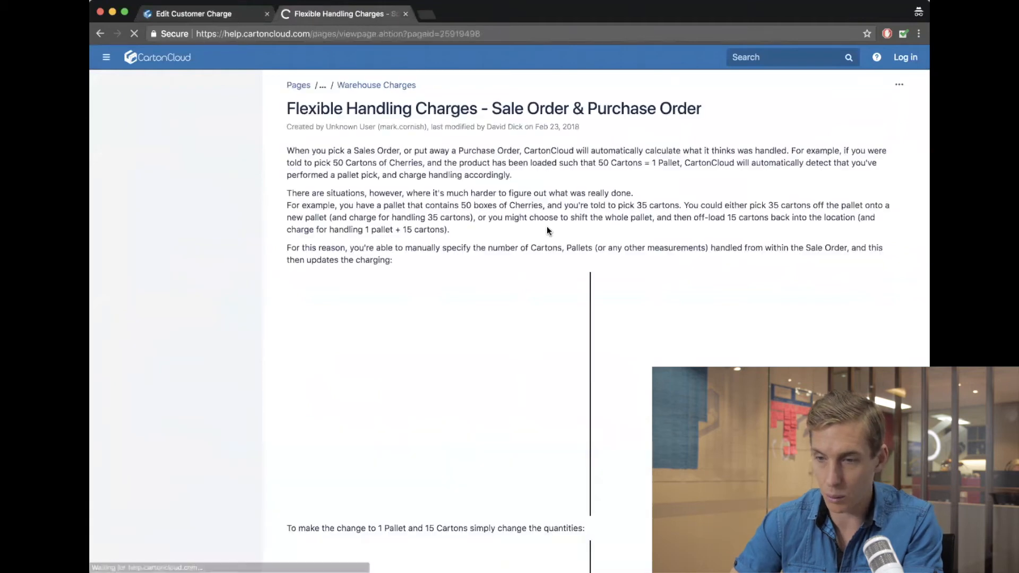
Review the quantity adjustment examples in the Flexible Handling Charges article and open the Warehouse Handling Fees and Stock Selection article
scroll(563, 222, "down", 5)
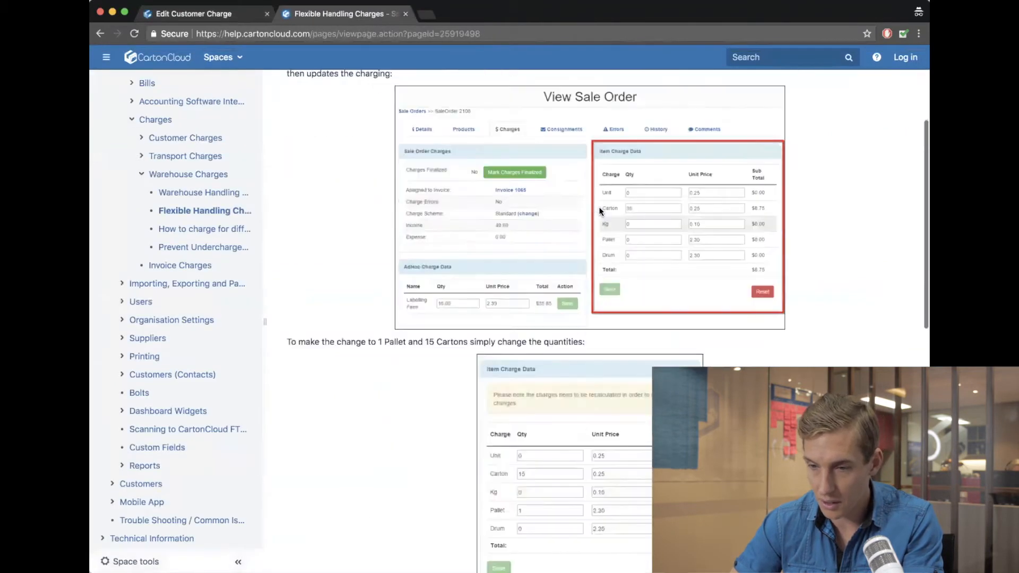
scroll(600, 212, "down", 2)
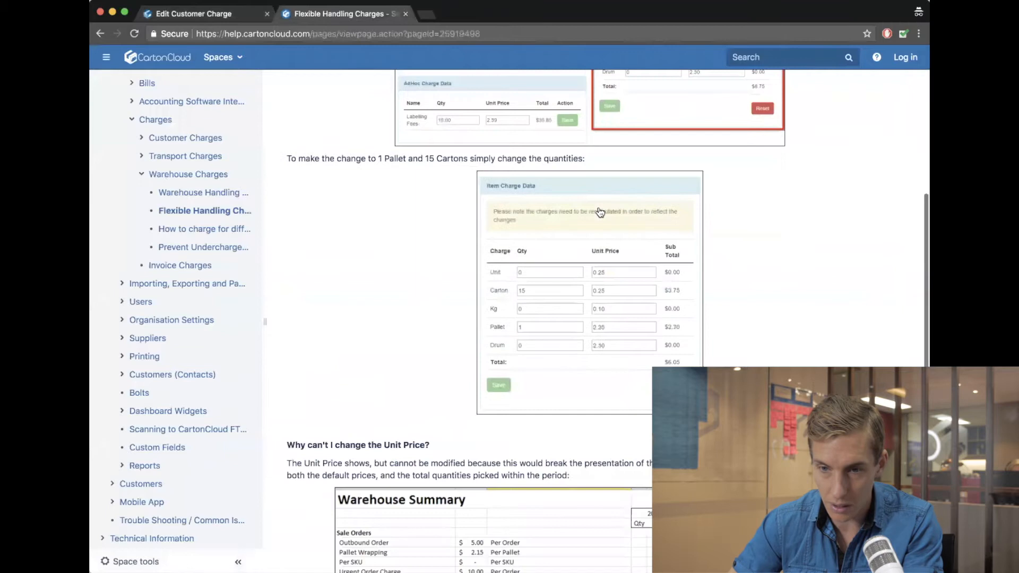
scroll(601, 213, "down", 2)
scroll(200, 238, "up", 3)
left_click(207, 195)
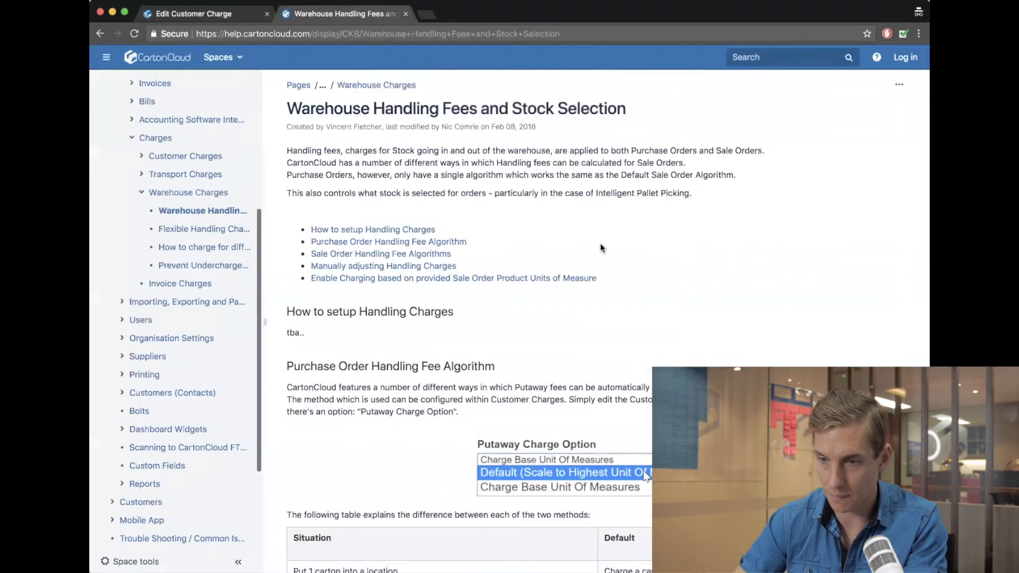
Examine the purchase order putaway fee table and find the Picking Charge Option choices under Sale Order Handling Fee Algorithms
scroll(601, 245, "down", 5)
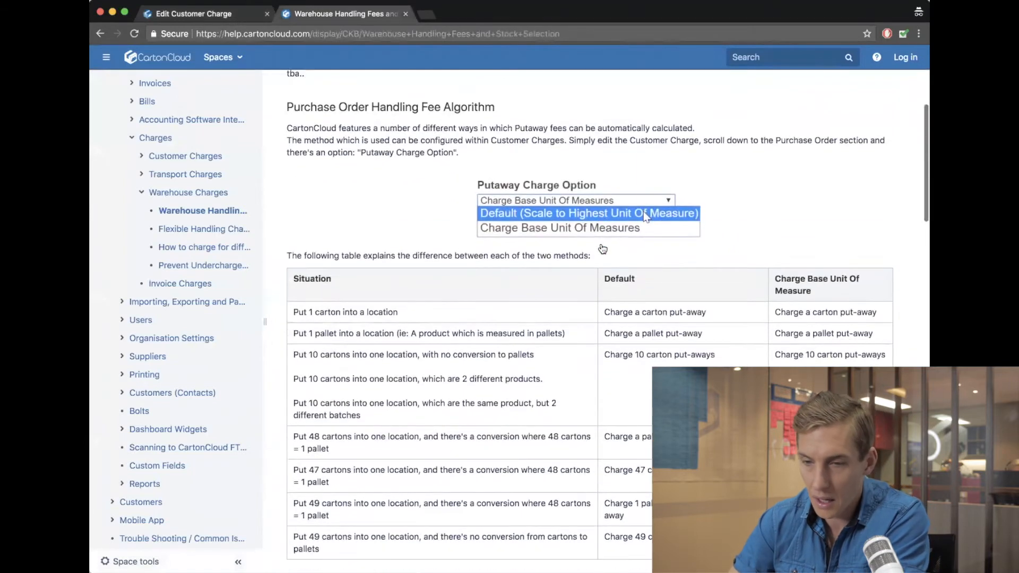
scroll(603, 249, "down", 6)
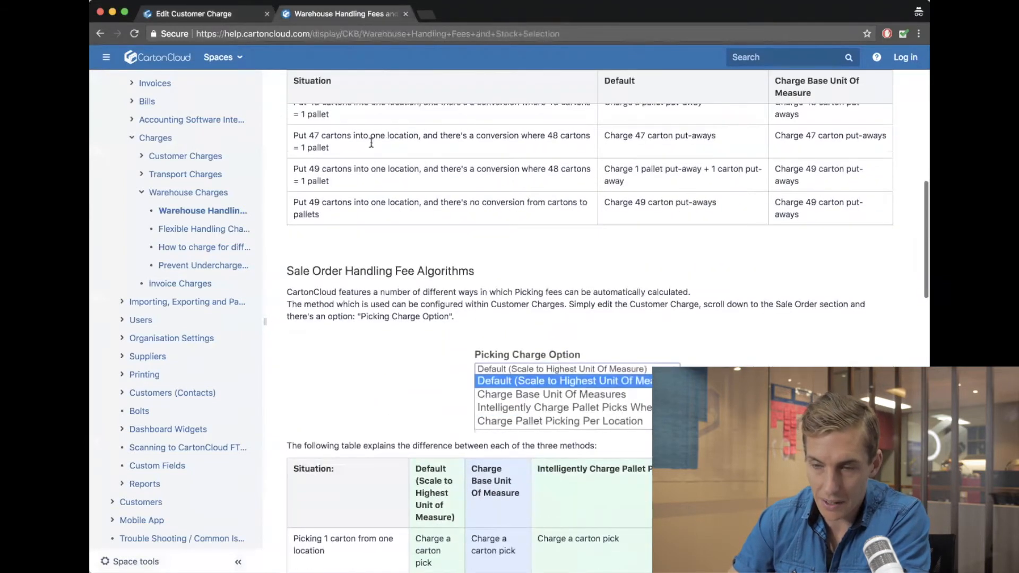
scroll(371, 142, "down", 2)
scroll(460, 189, "down", 1)
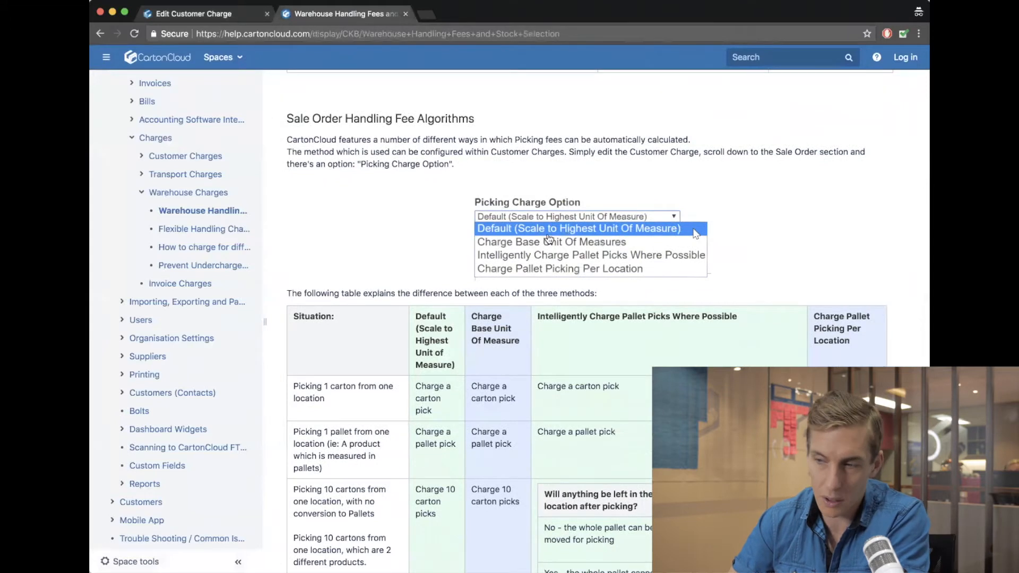
scroll(549, 240, "down", 1)
scroll(550, 238, "down", 1)
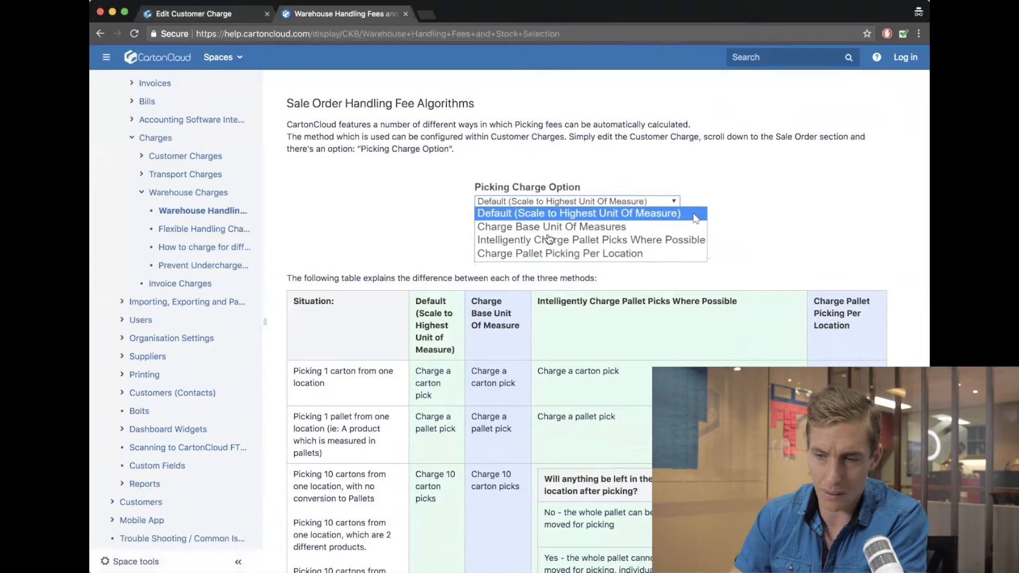
Examine how the Default (Scale to Highest Unit of Measure) method charges each picking situation in the comparison table
scroll(493, 273, "down", 2)
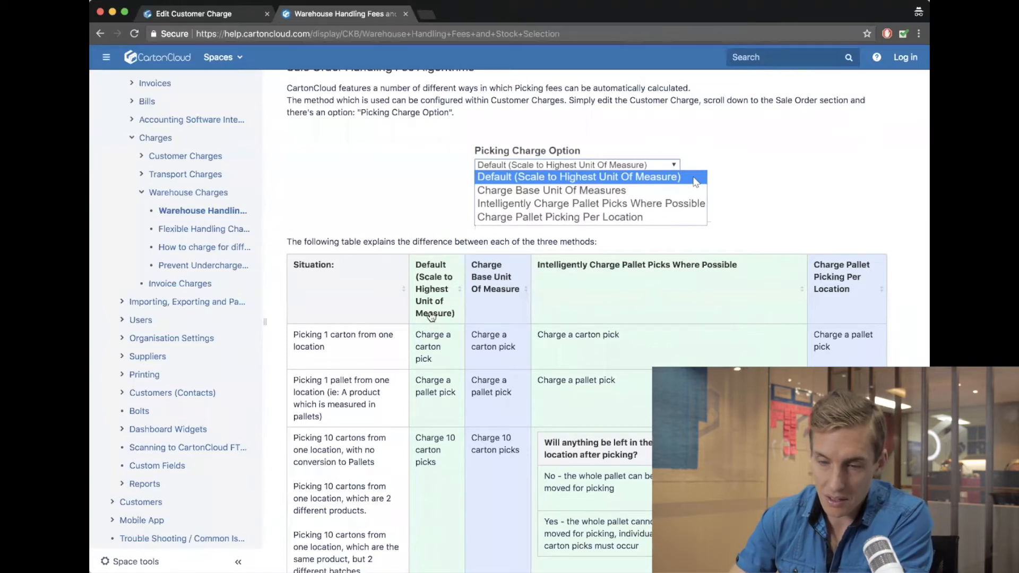
scroll(430, 316, "down", 5)
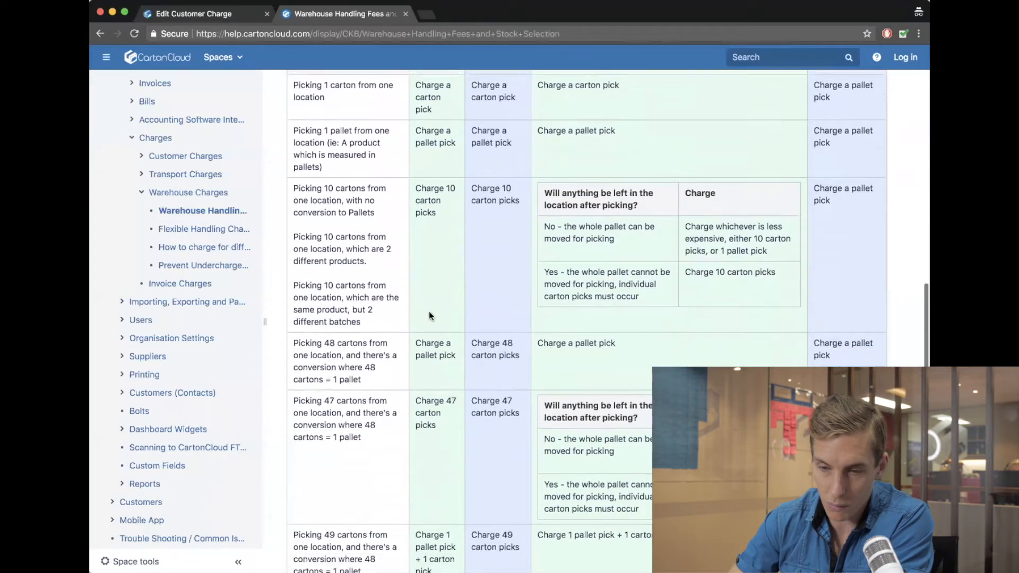
scroll(424, 319, "down", 1)
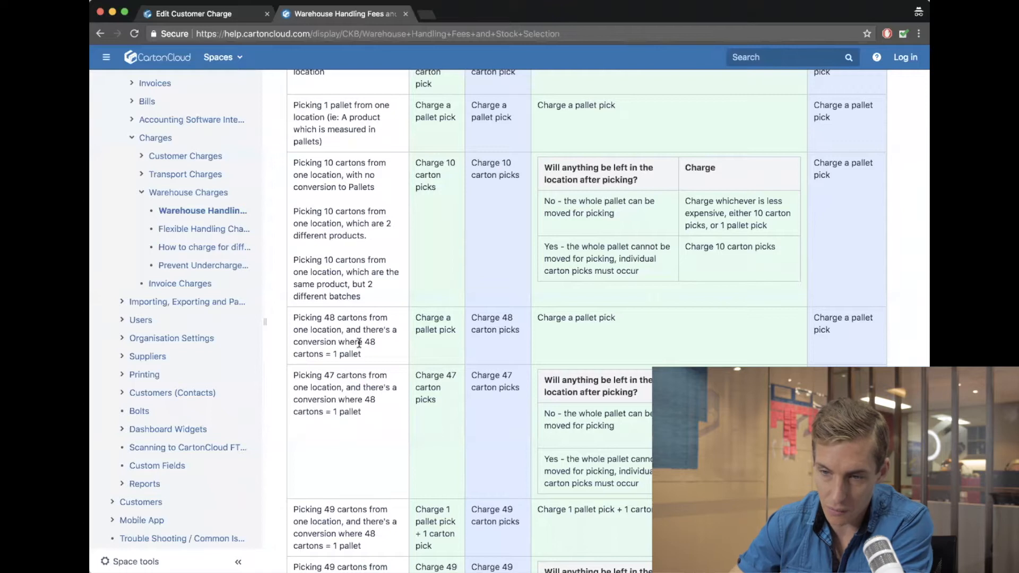
scroll(418, 386, "down", 3)
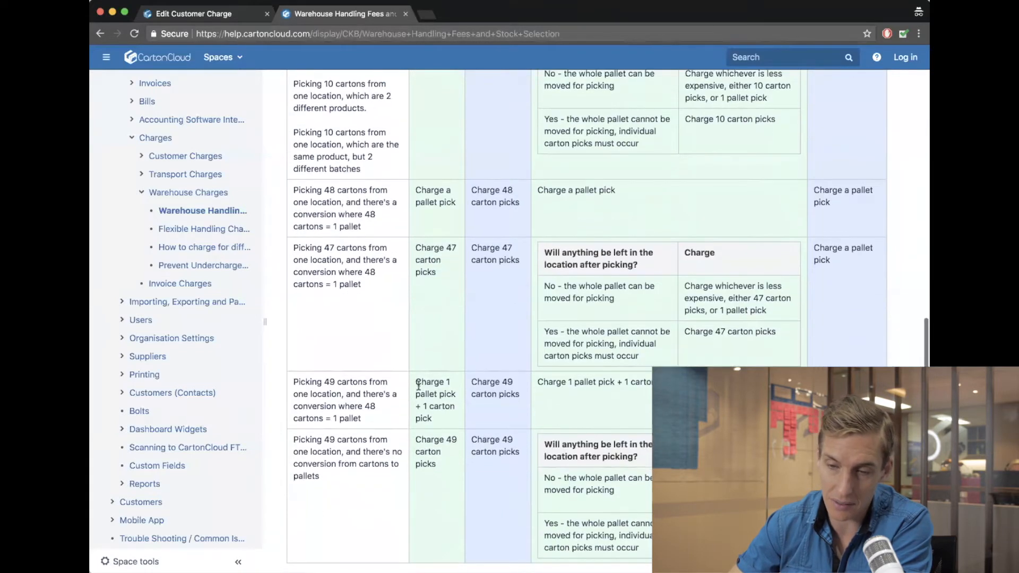
scroll(418, 386, "down", 2)
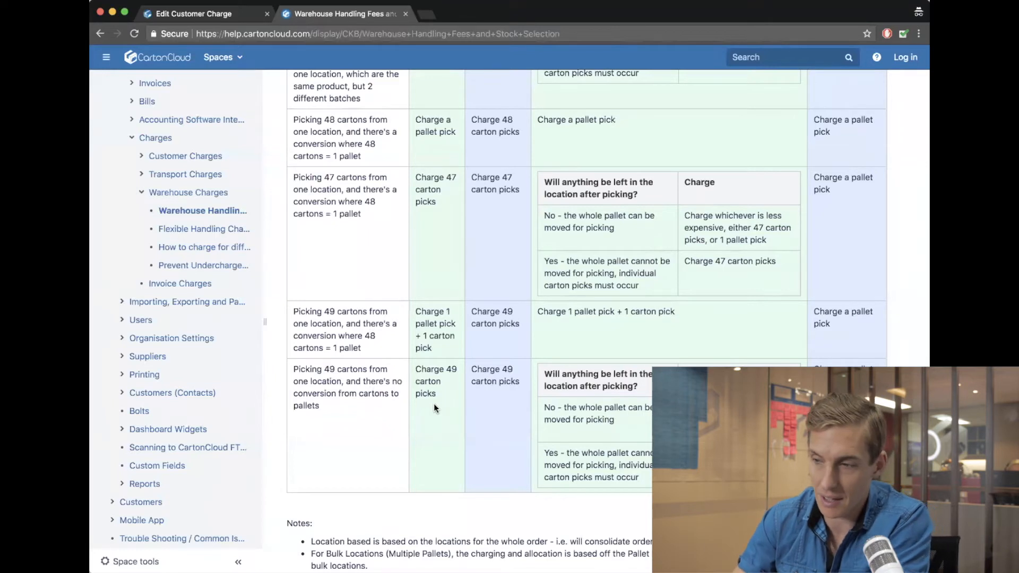
scroll(425, 352, "up", 5)
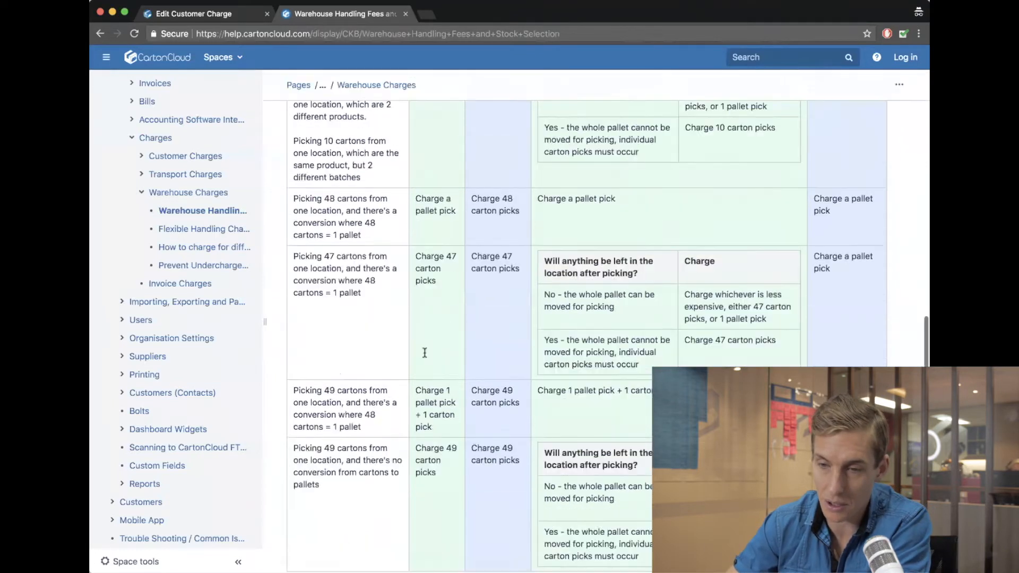
scroll(425, 353, "up", 3)
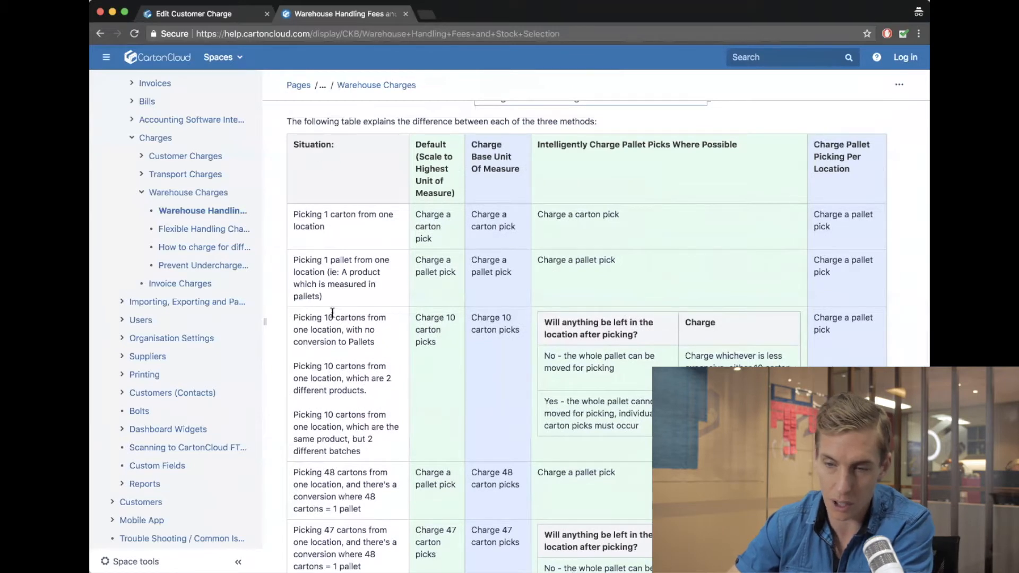
Compare the Charge Base Unit Of Measure, Intelligently Charge Pallet Picks Where Possible and Charge Pallet Picking Per Location methods in the picking table
scroll(332, 313, "down", 3)
scroll(332, 313, "up", 2)
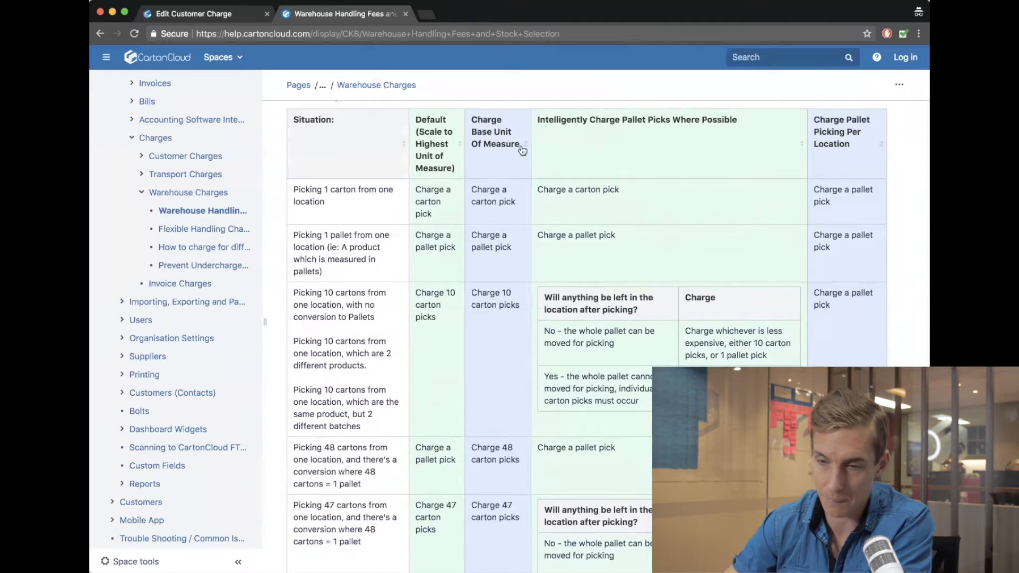
scroll(513, 169, "up", 3)
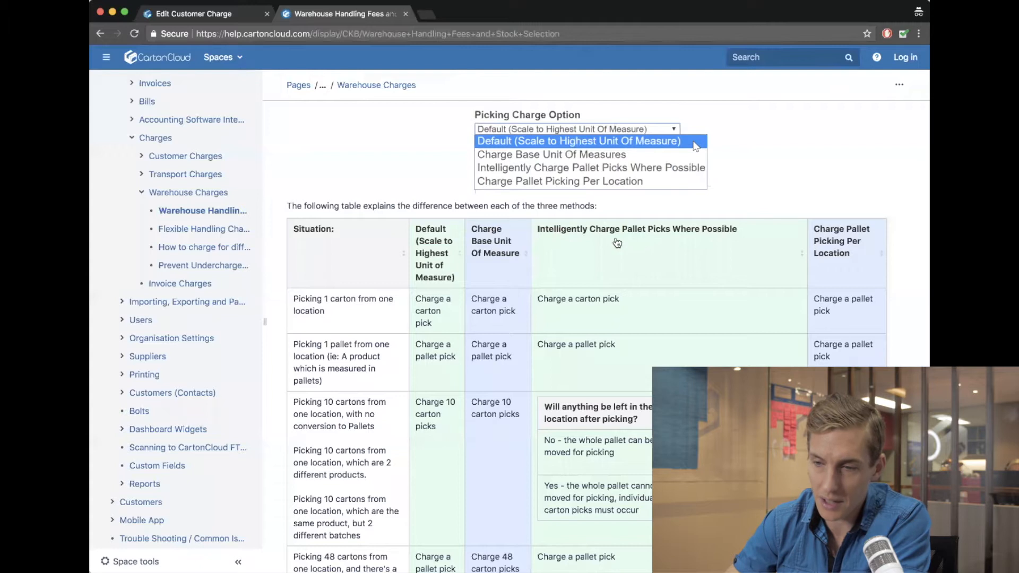
scroll(617, 243, "down", 2)
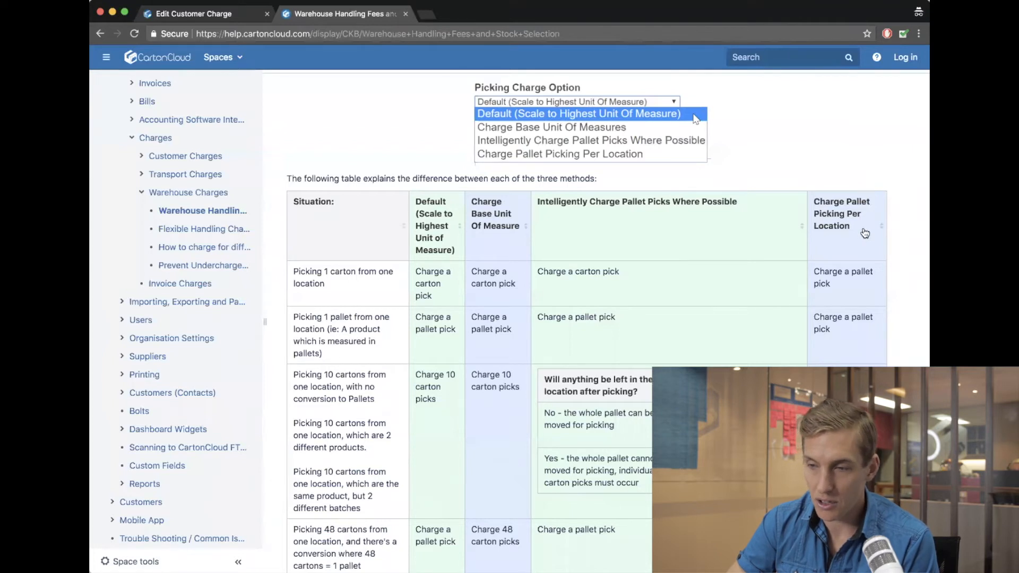
scroll(837, 236, "down", 1)
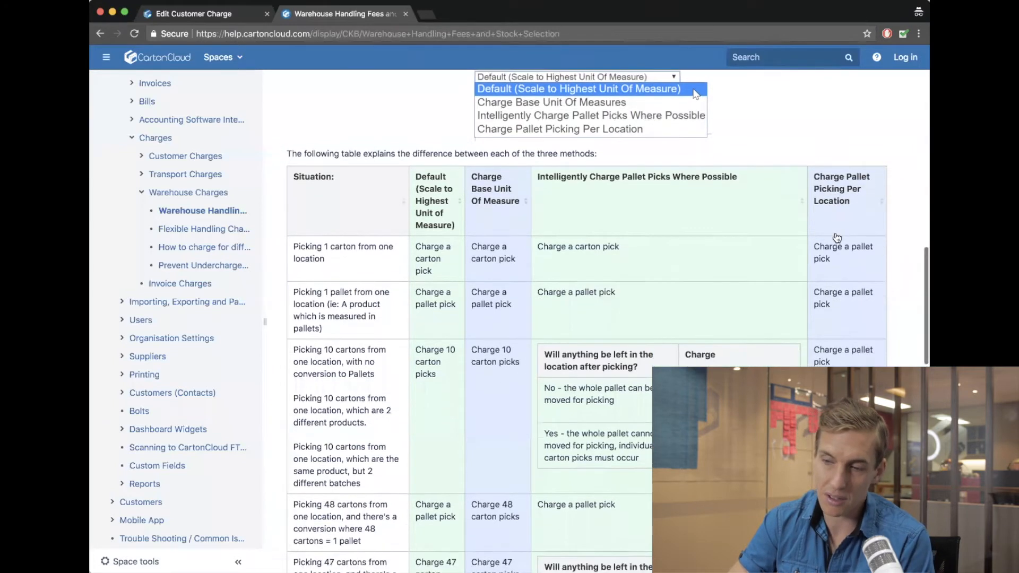
scroll(837, 236, "down", 1)
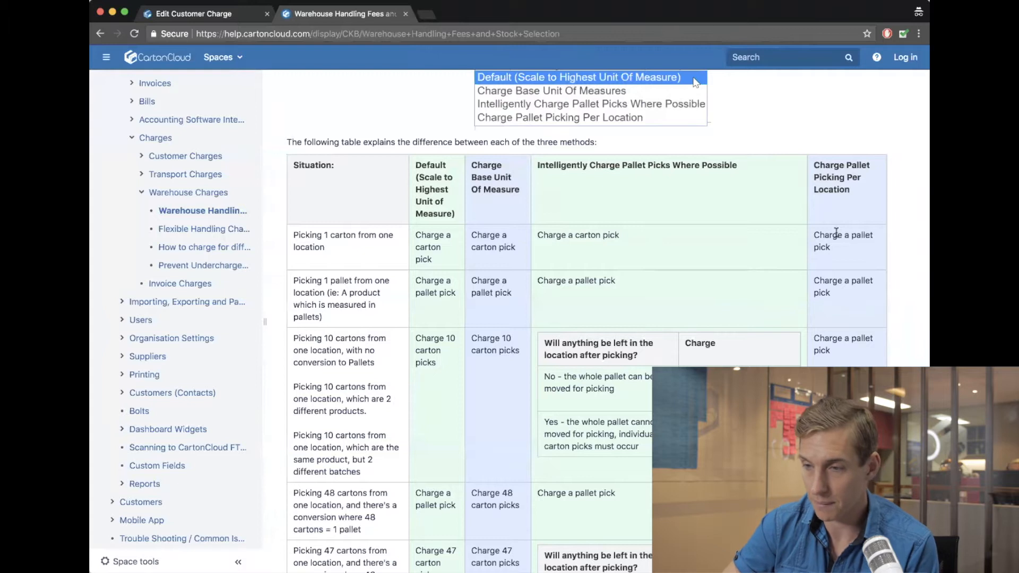
scroll(838, 212, "down", 1)
scroll(839, 212, "up", 2)
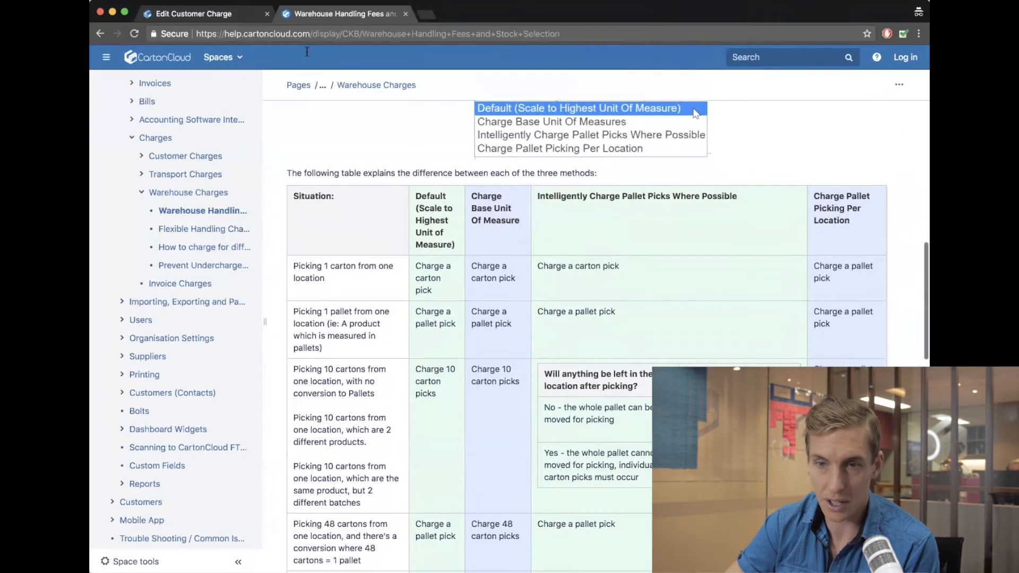
Return to the Salmon Distributors charge form and set the Picking Charge Option to Intelligently Charge Pallet Picks Where Possible
left_click(212, 16)
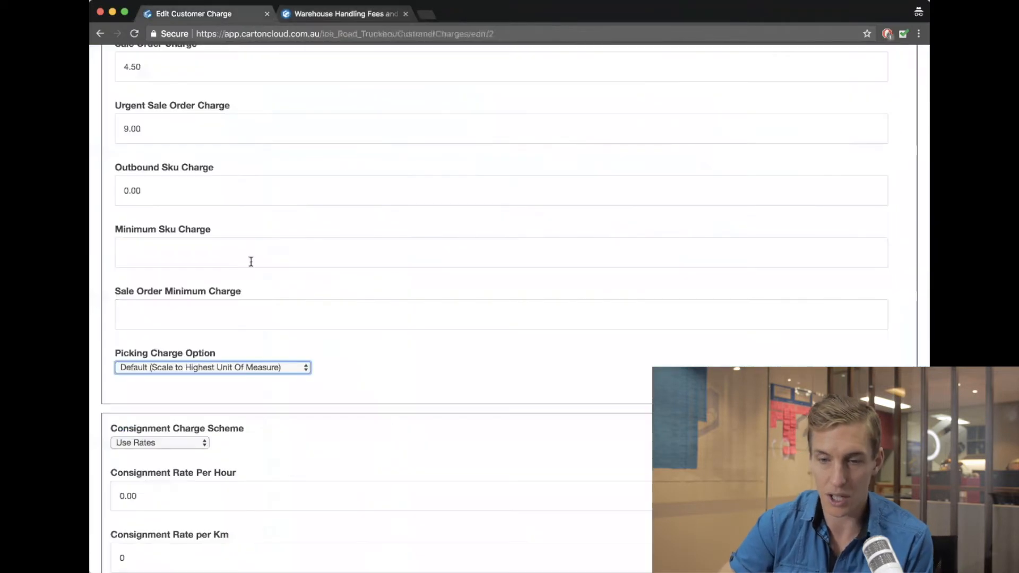
left_click(207, 368)
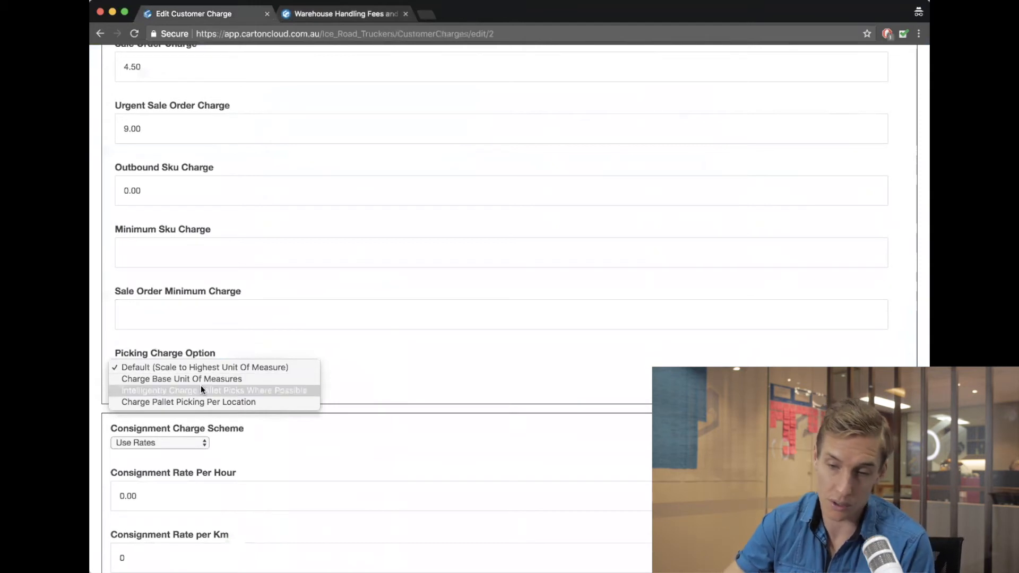
key("Escape")
key("i")
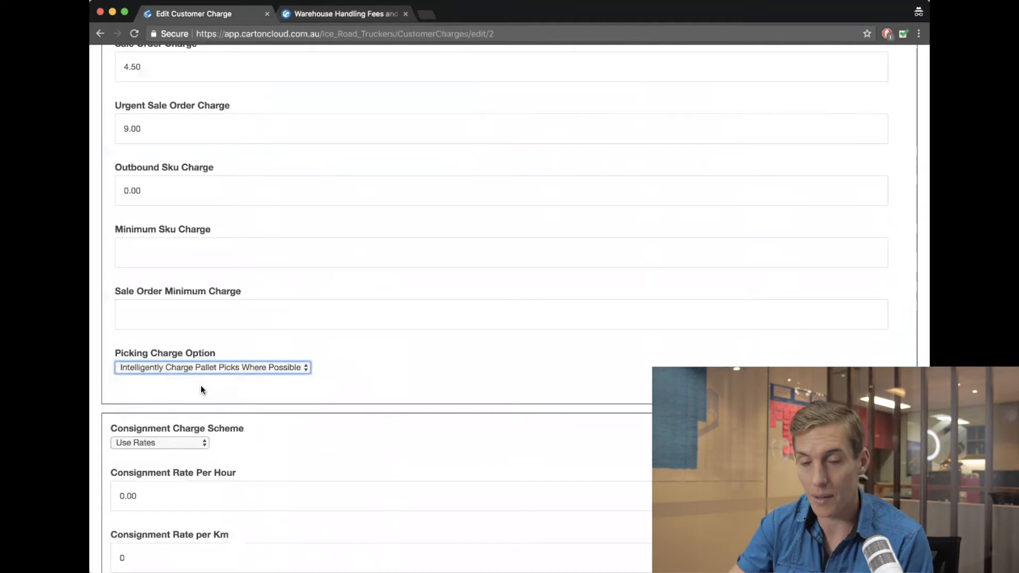
left_click(219, 370)
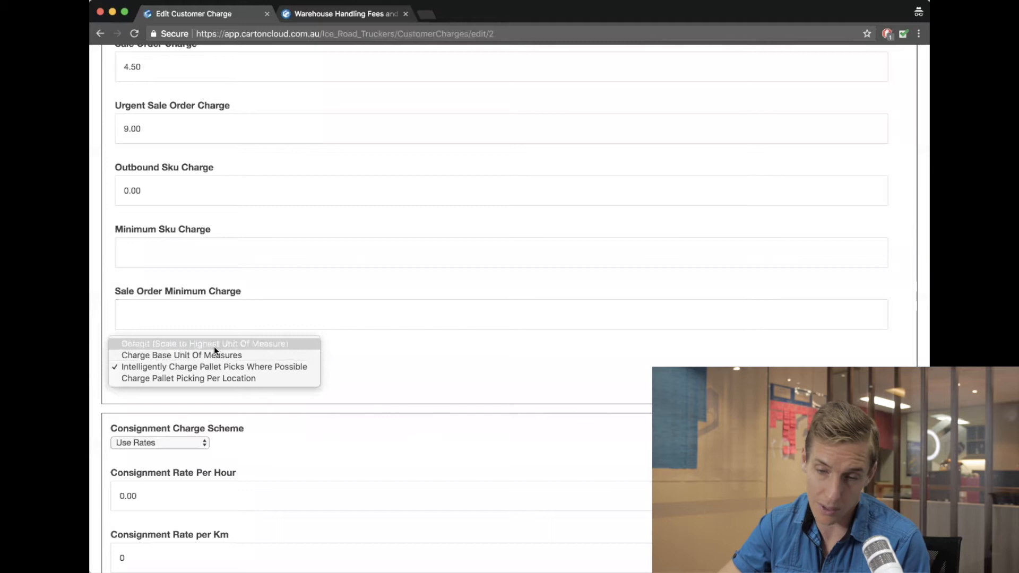
left_click(196, 370)
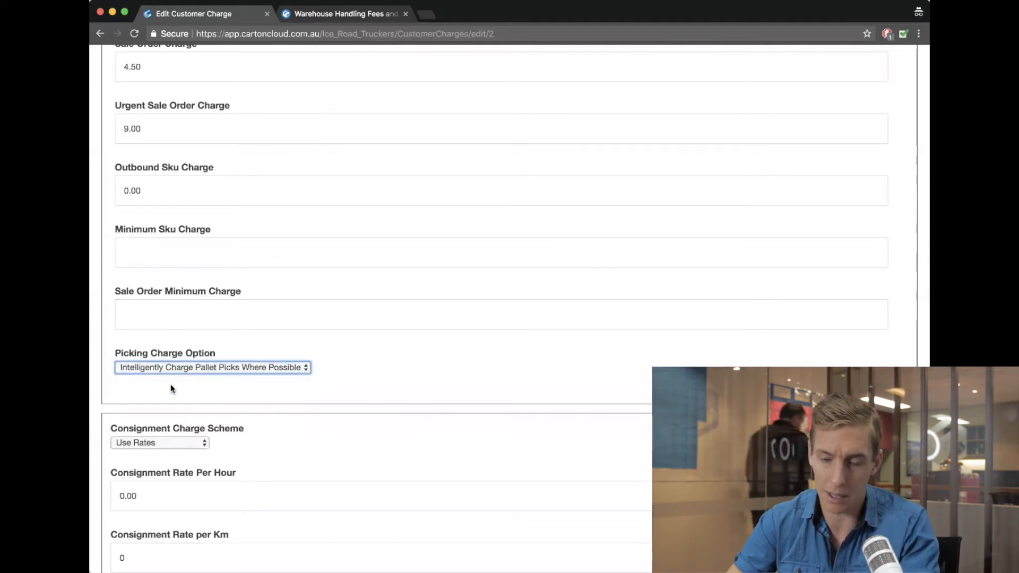
Show the Putaway Charge Option choices in the purchase order section and leave it on Default (Scale to Highest Unit Of Measure)
scroll(362, 337, "down", 2)
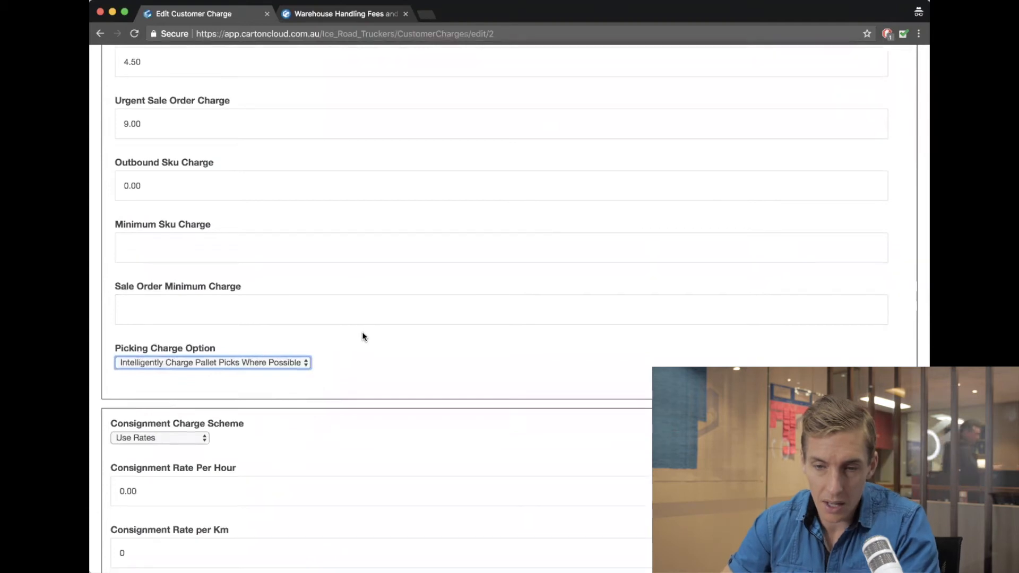
scroll(362, 337, "up", 2)
scroll(363, 334, "up", 12)
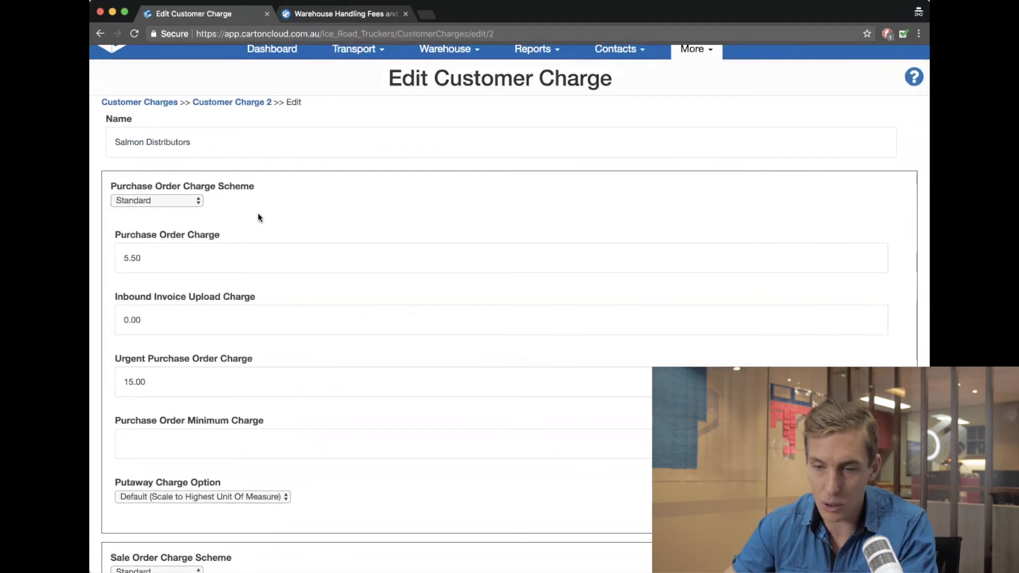
scroll(259, 217, "down", 3)
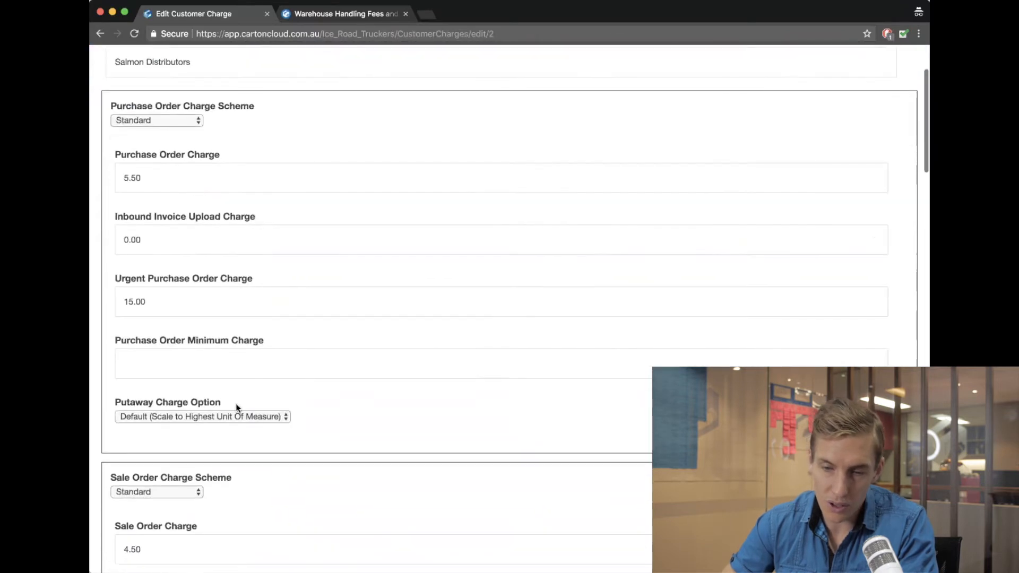
left_click(226, 415)
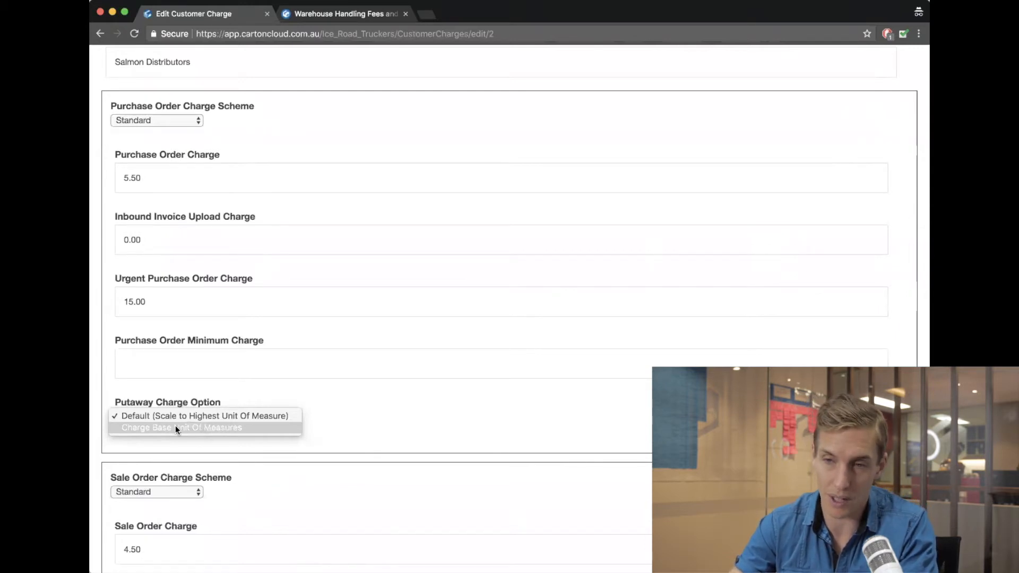
left_click(232, 428)
left_click(244, 427)
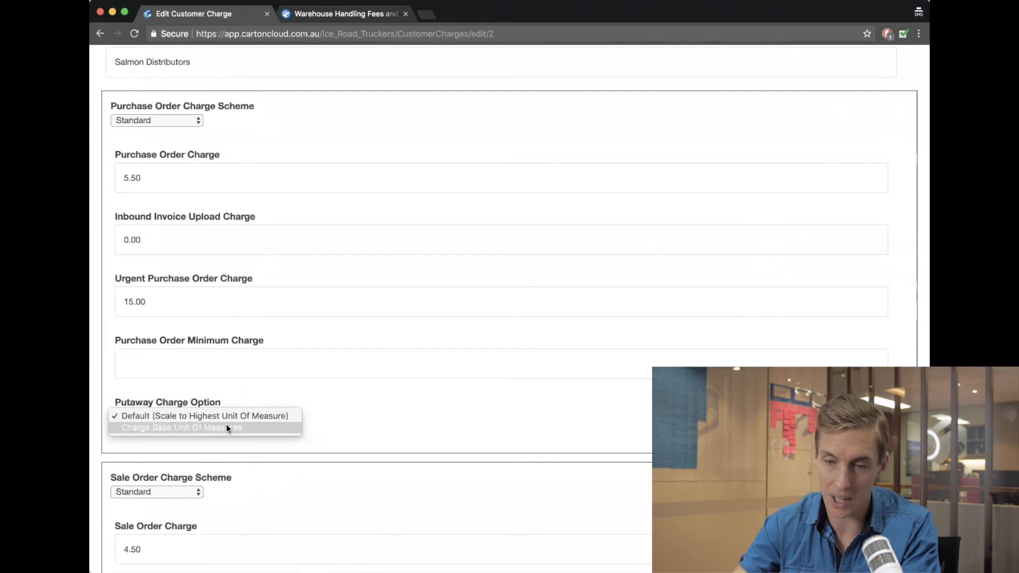
left_click(360, 429)
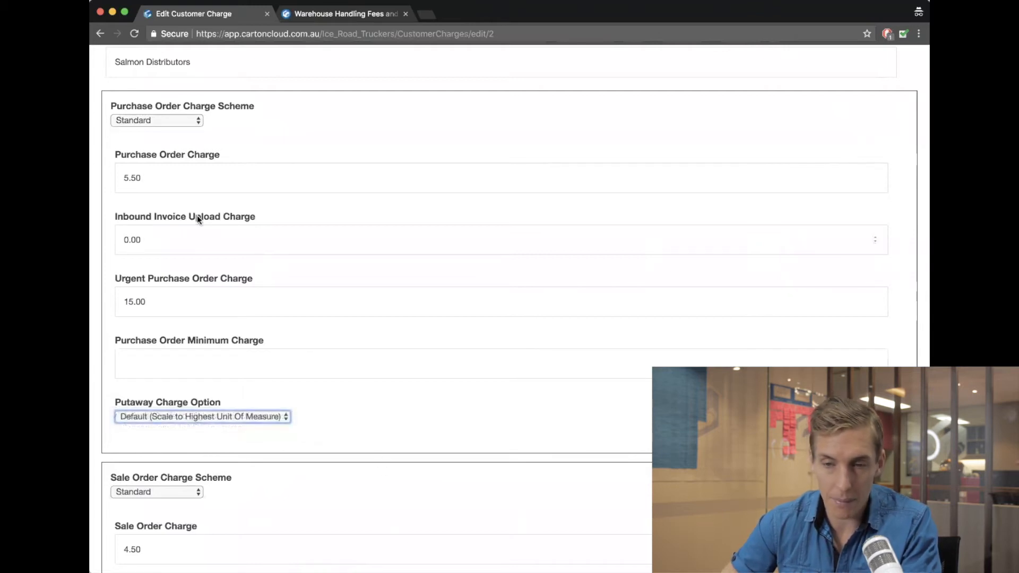
Review the Purchase Order Charge, Inbound Invoice Upload Charge and Urgent Purchase Order Charge fields in the purchase order section
scroll(196, 217, "up", 1)
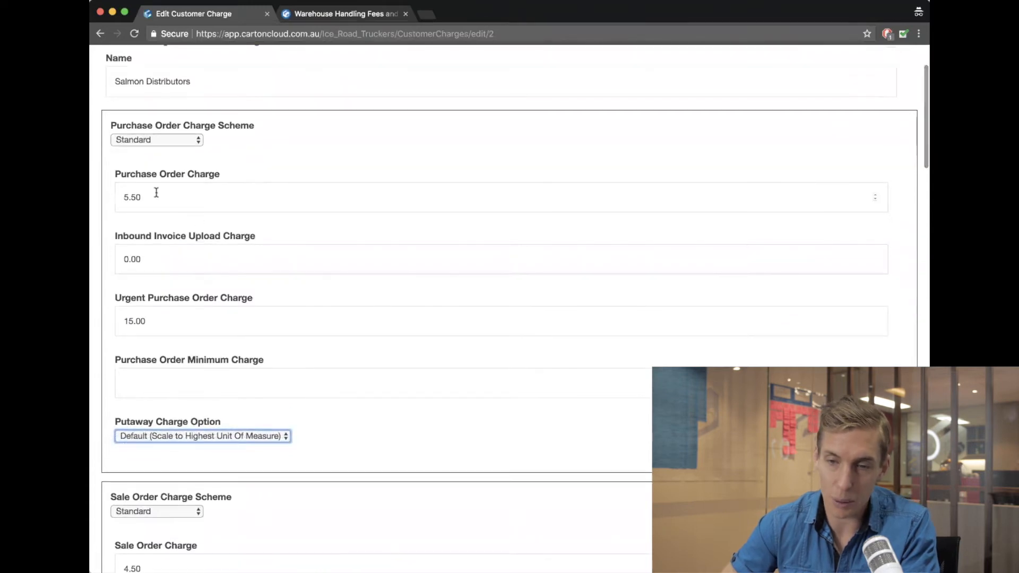
left_click(151, 194)
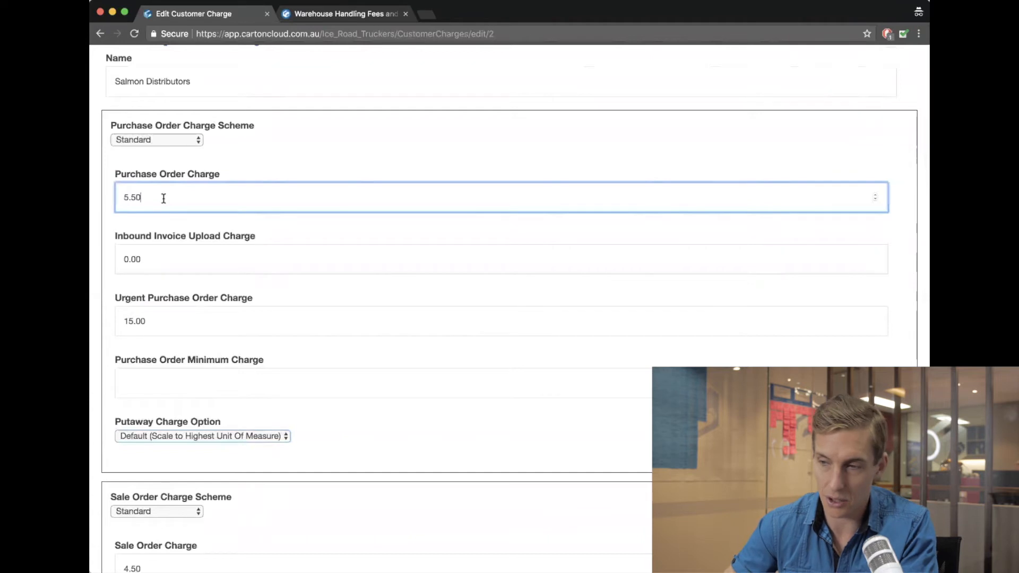
left_click(161, 253)
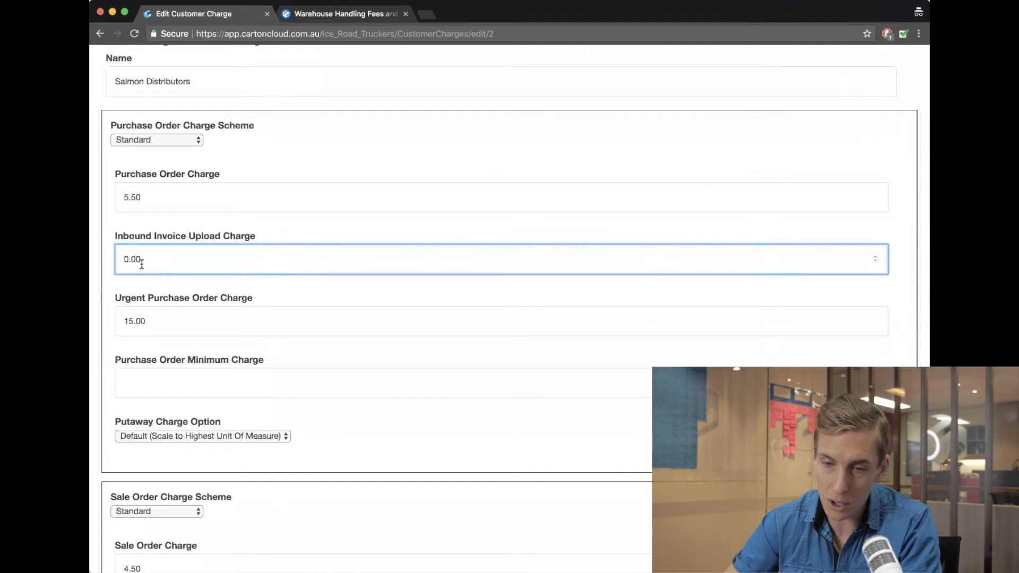
left_click(172, 319)
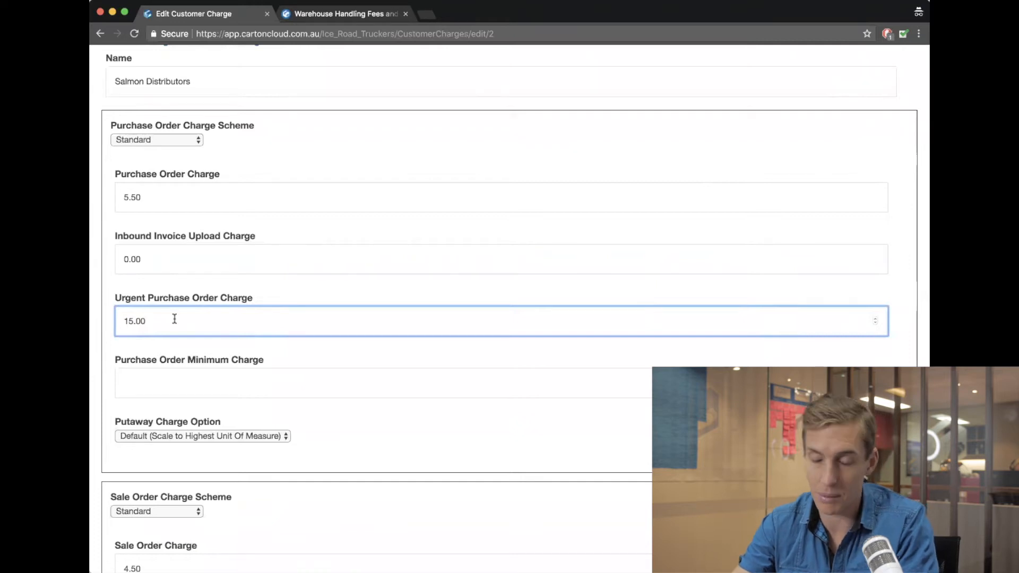
Review the Purchase Order Minimum Charge field in the purchase order section
left_click(170, 383)
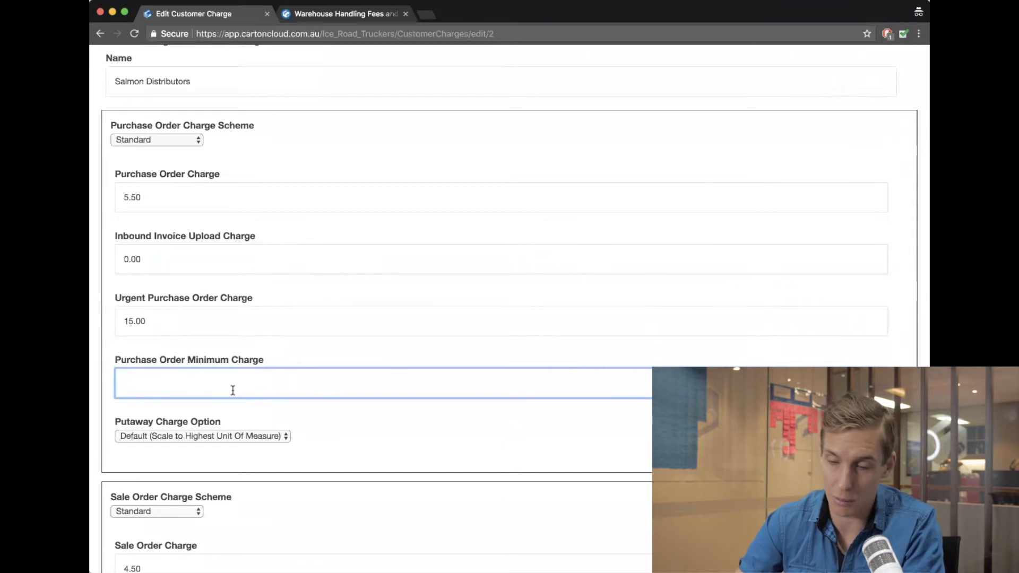
scroll(246, 383, "down", 8)
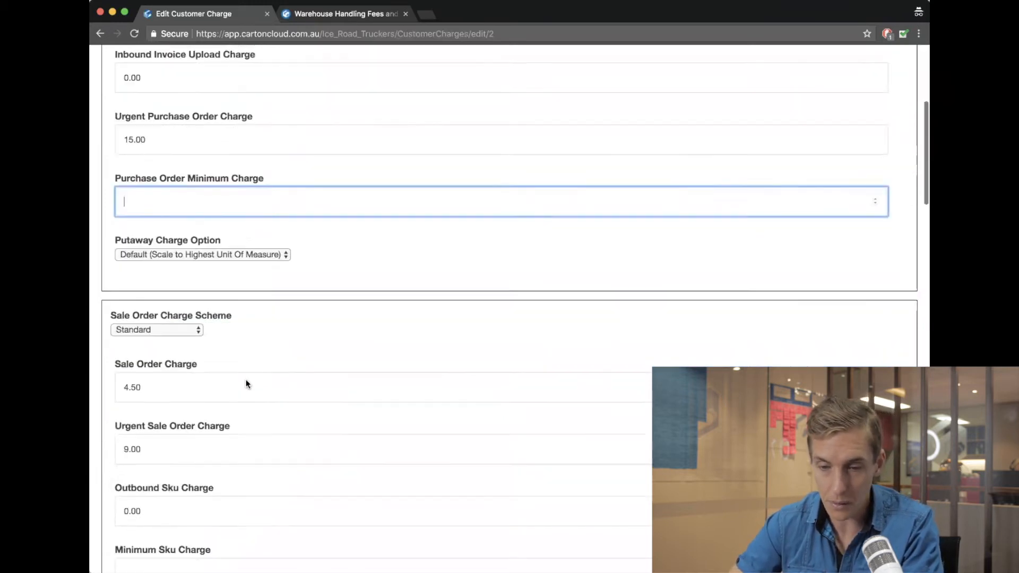
scroll(246, 383, "up", 2)
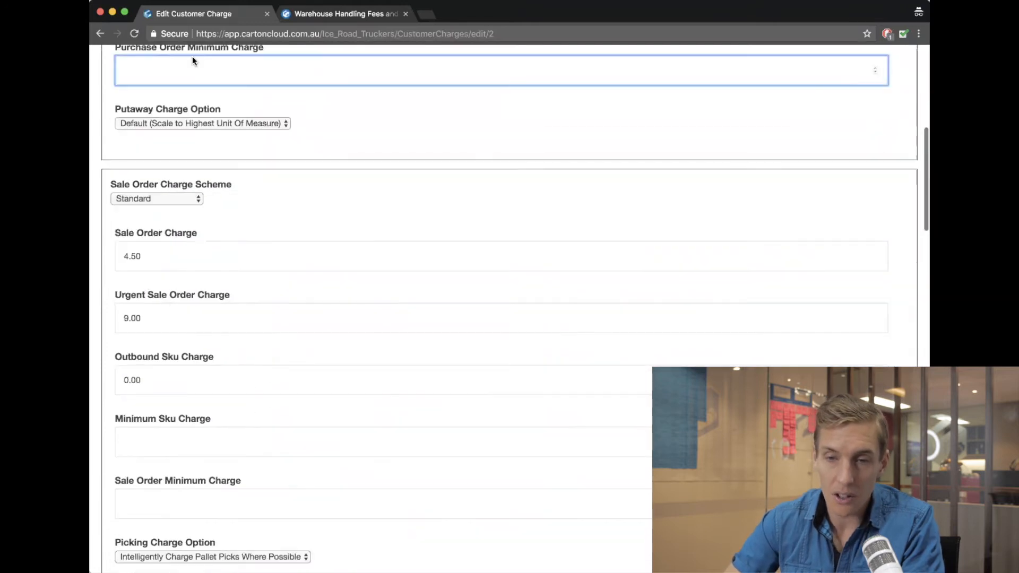
Leave the charge form without saving and start a new handling charge for Salmon Distributors
left_click(100, 36)
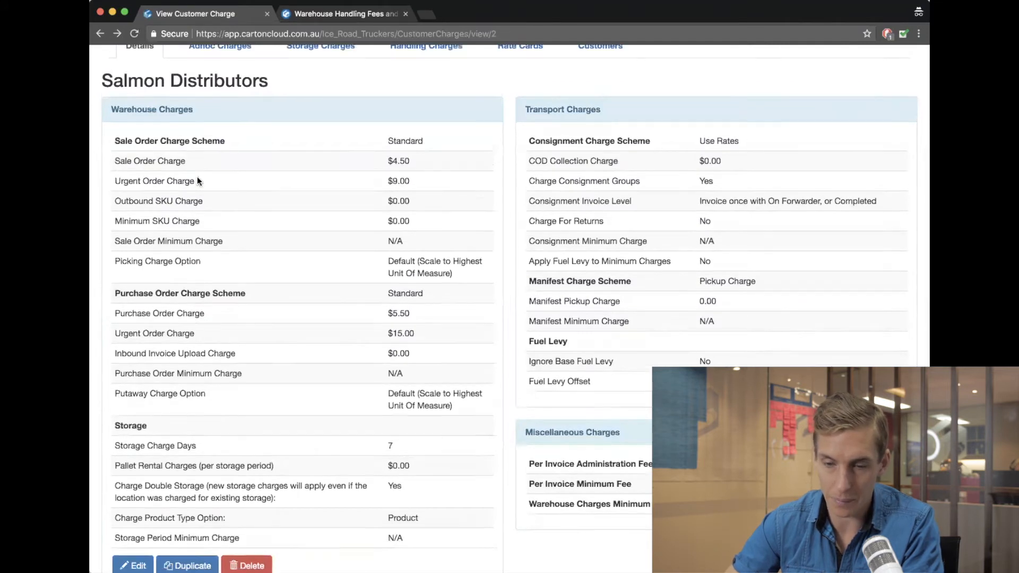
scroll(198, 179, "up", 2)
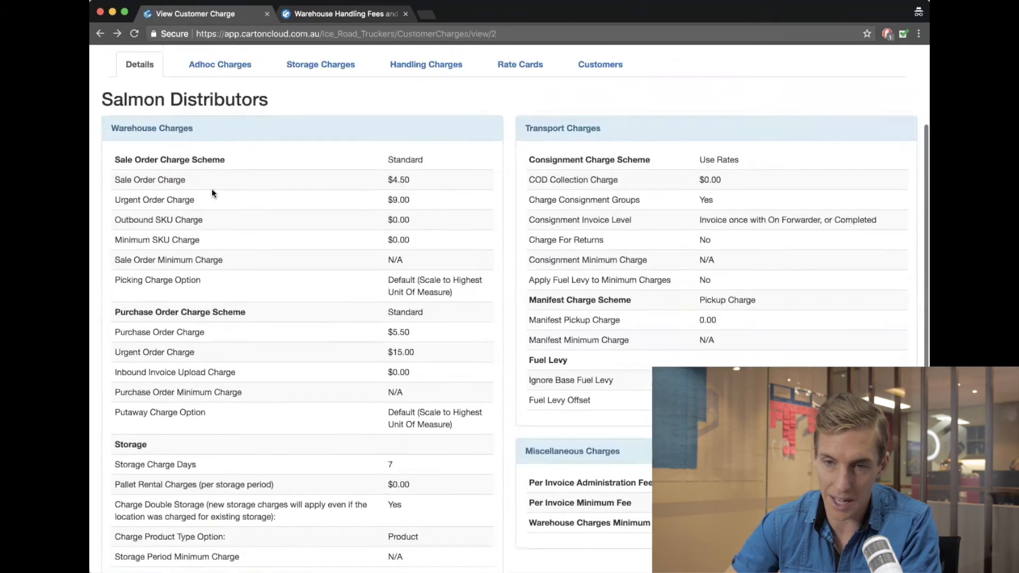
scroll(201, 192, "up", 2)
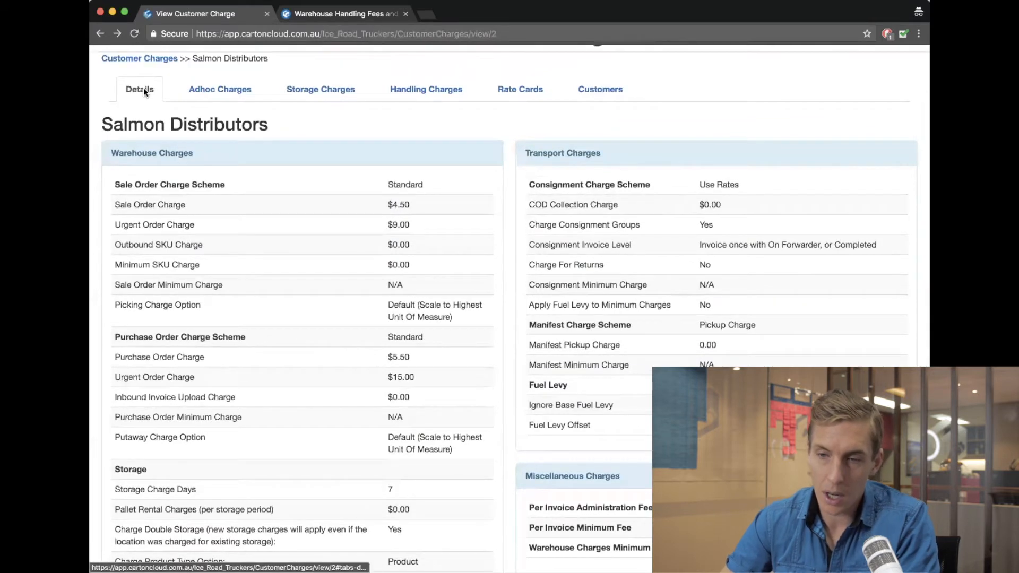
left_click(443, 101)
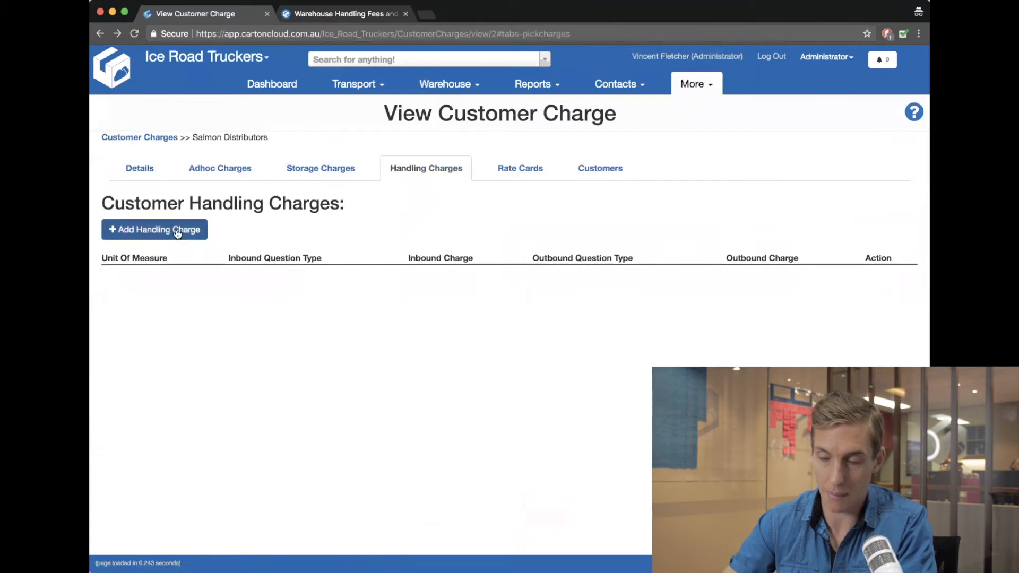
left_click(147, 233)
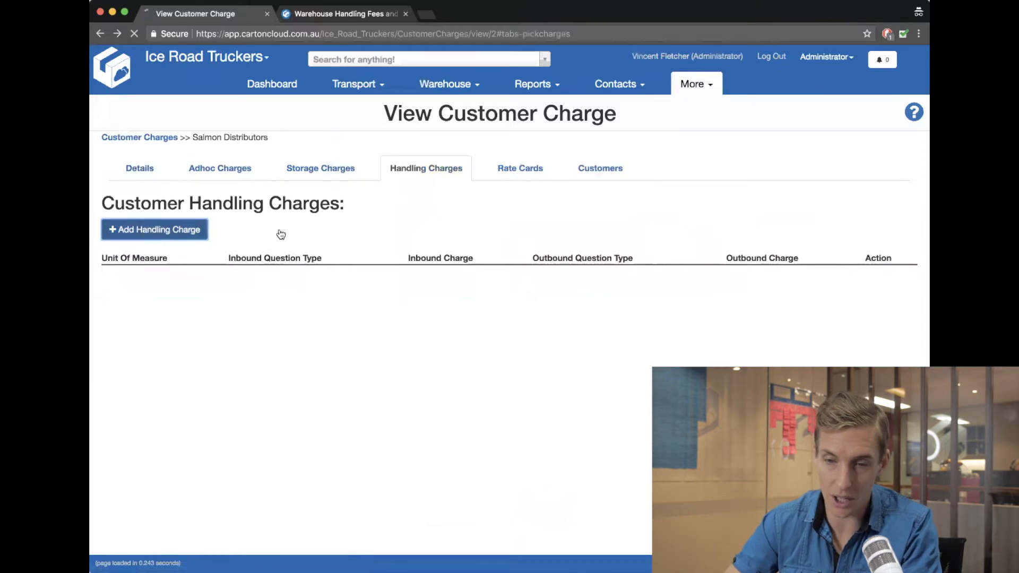
Set the Product Unit Of Measure to Unit and enter an inbound Text Field rate of 0.40
left_click(135, 183)
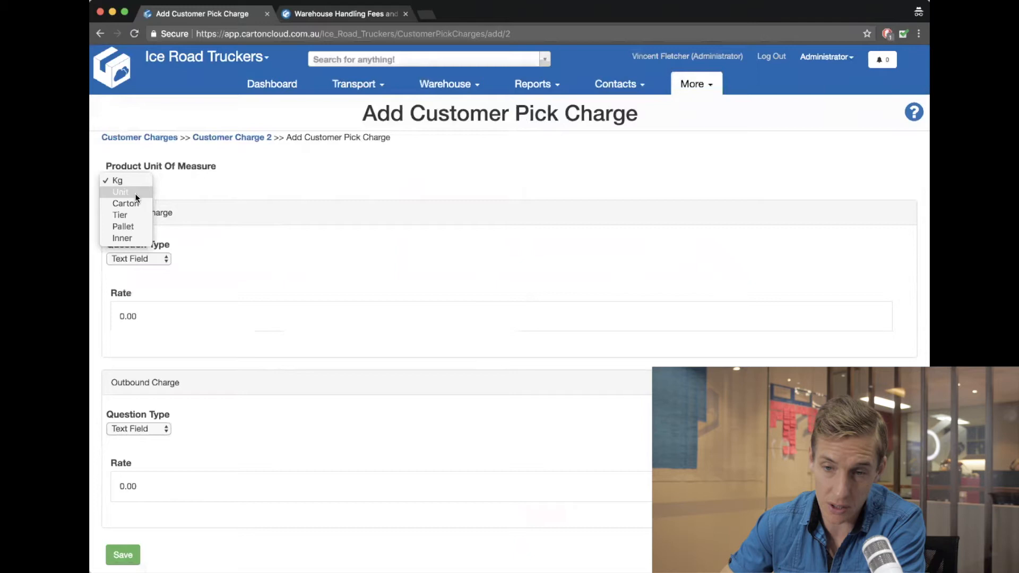
key("Escape")
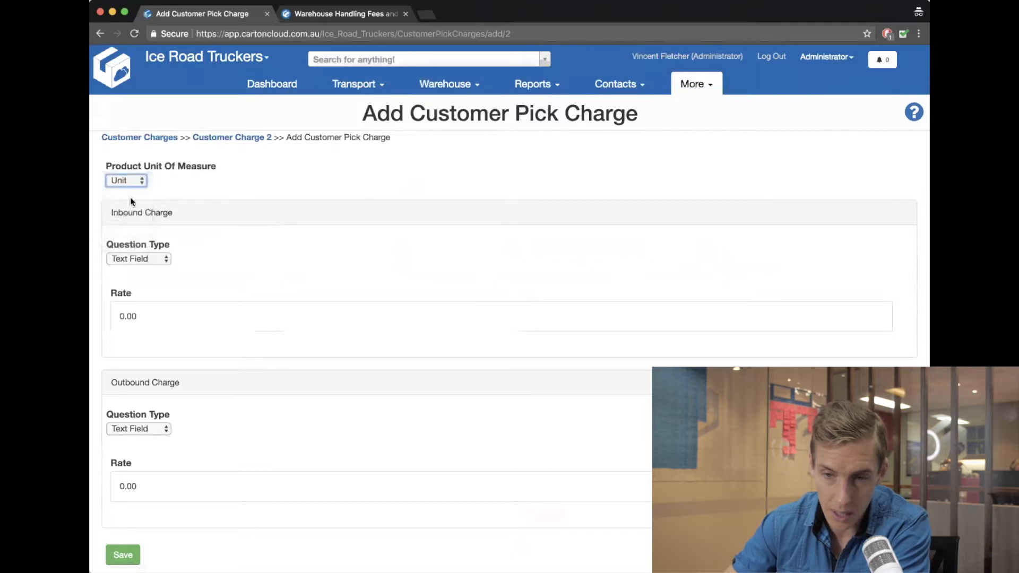
left_click(152, 259)
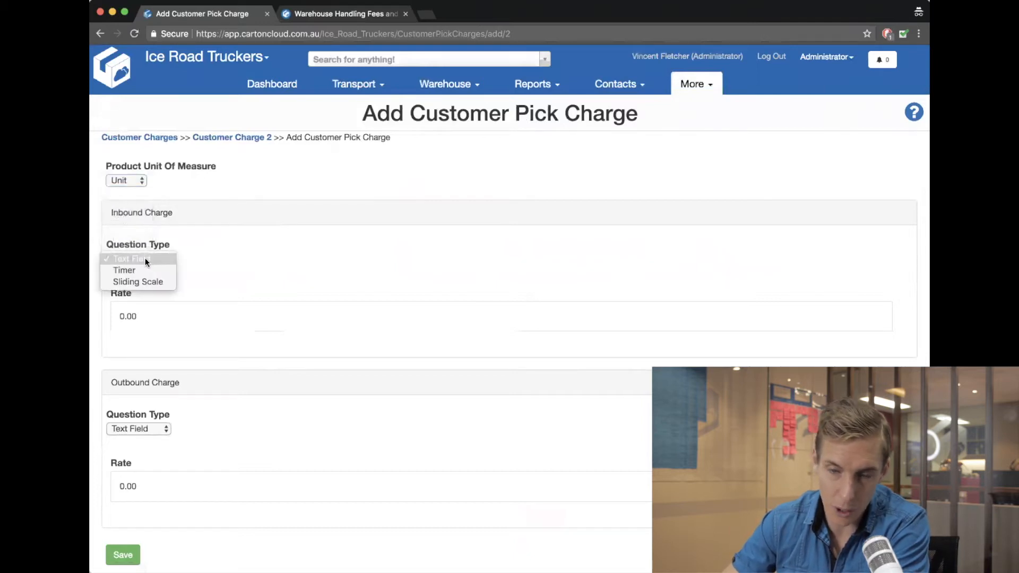
left_click(144, 259)
left_click(118, 311)
left_click(156, 325)
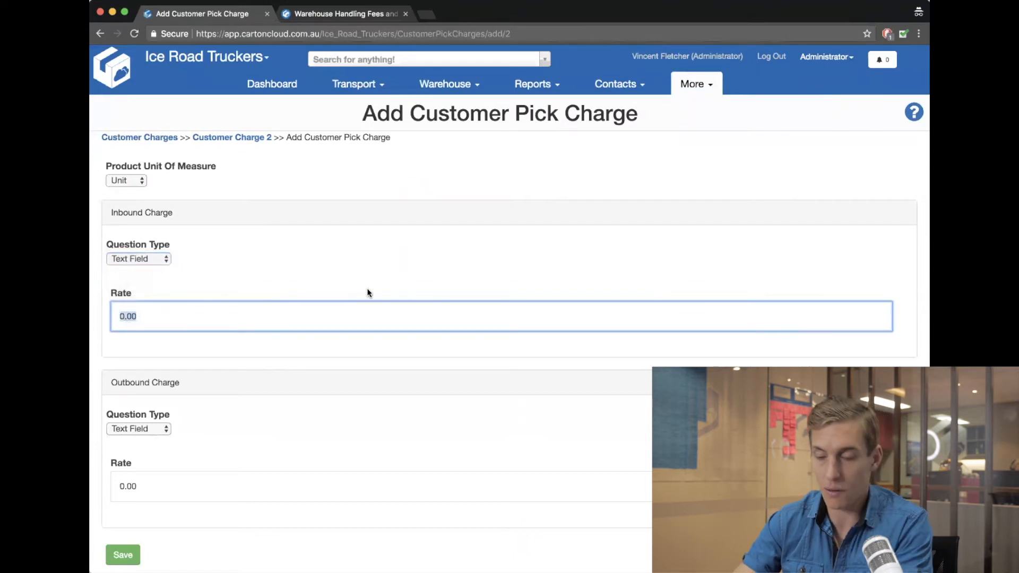
type("0.40")
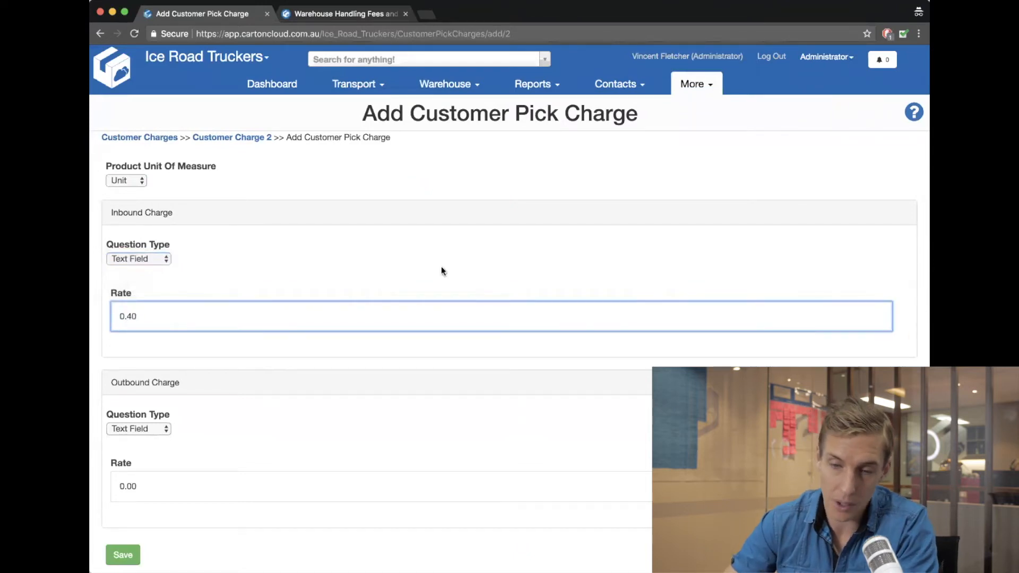
left_click(326, 264)
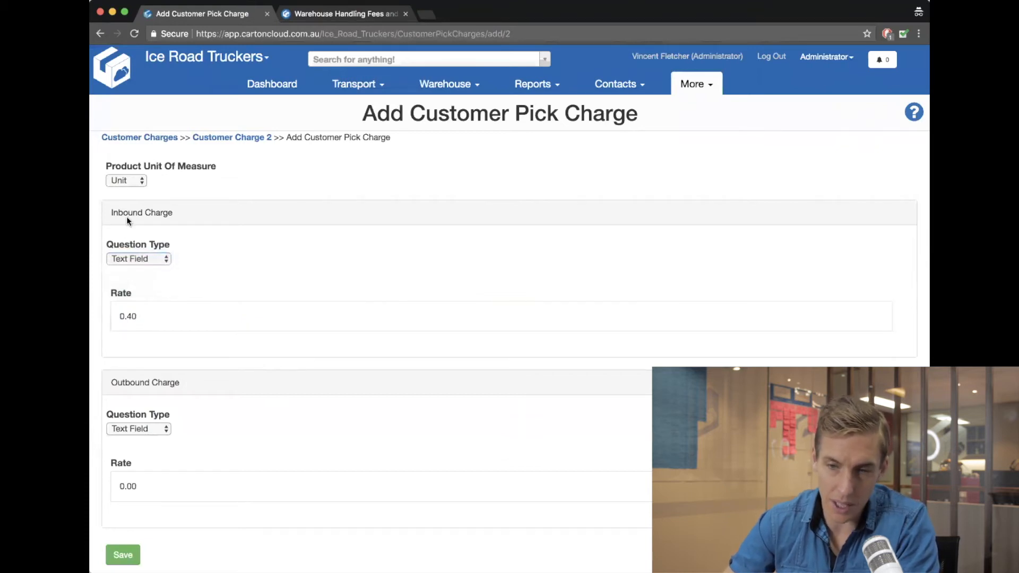
left_click(150, 315)
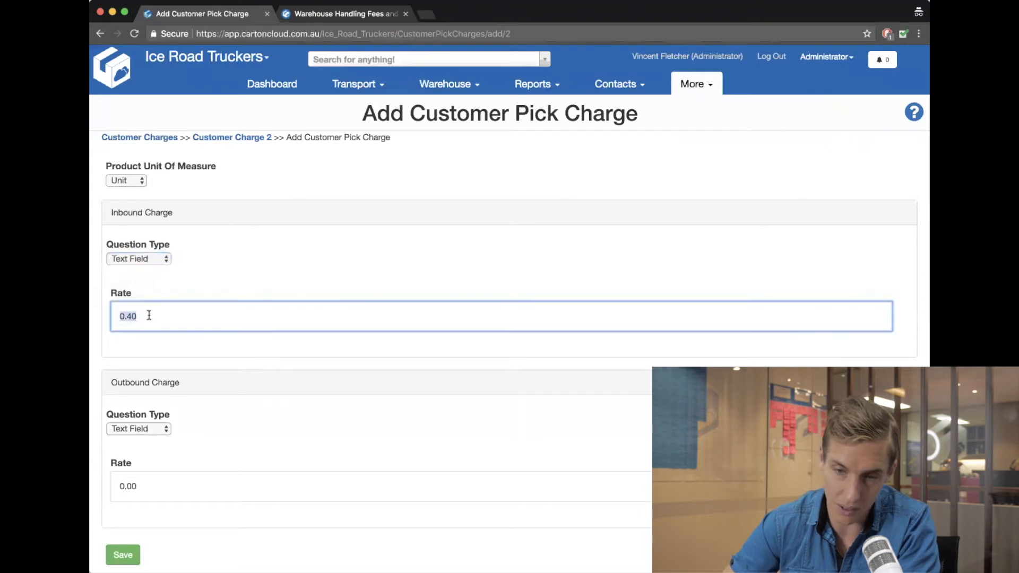
Change the inbound Question Type to Sliding Scale and fill in a first range from 0 to 10 charging $0.50
left_click(162, 261)
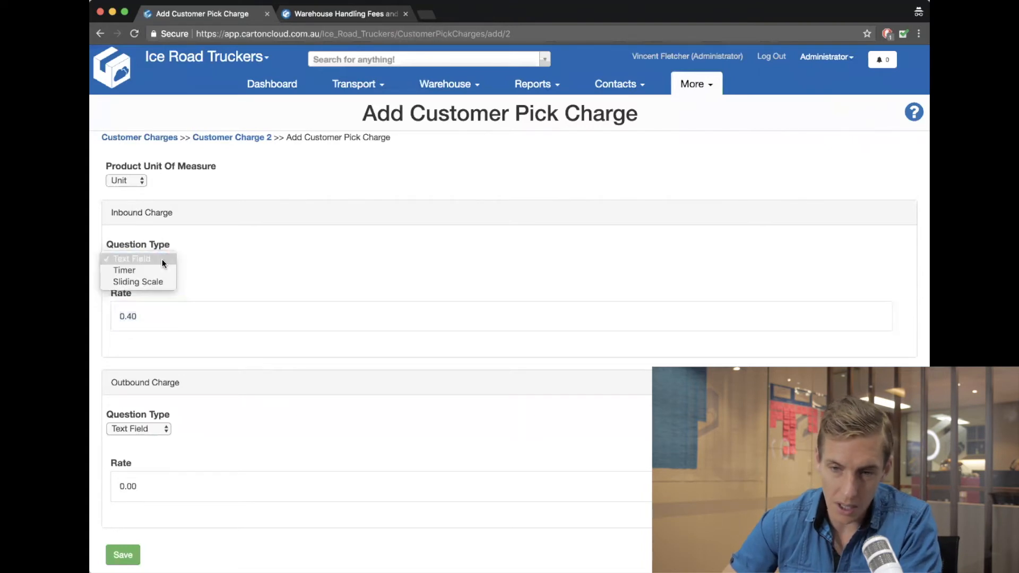
left_click(133, 281)
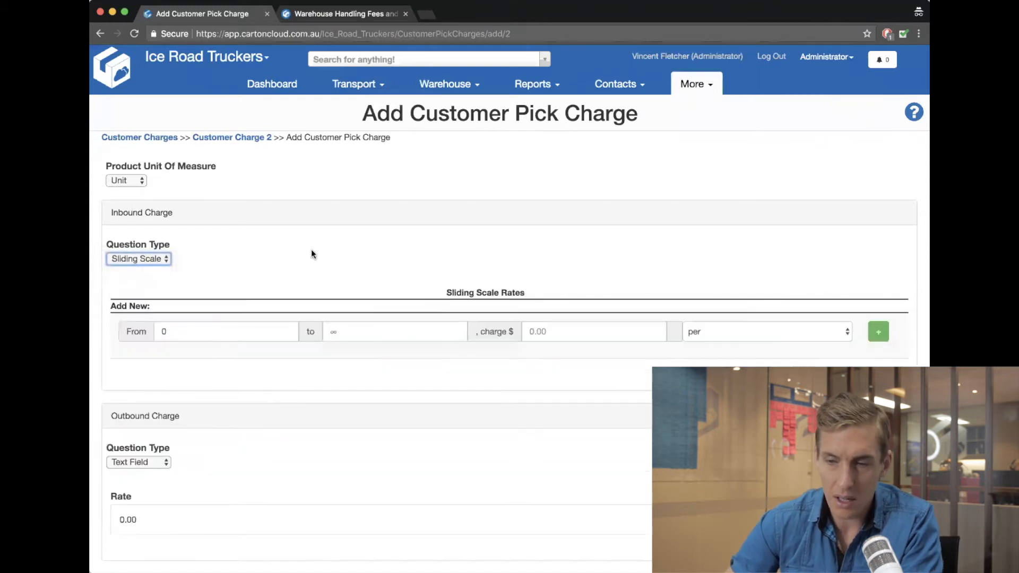
scroll(311, 254, "down", 1)
left_click(196, 308)
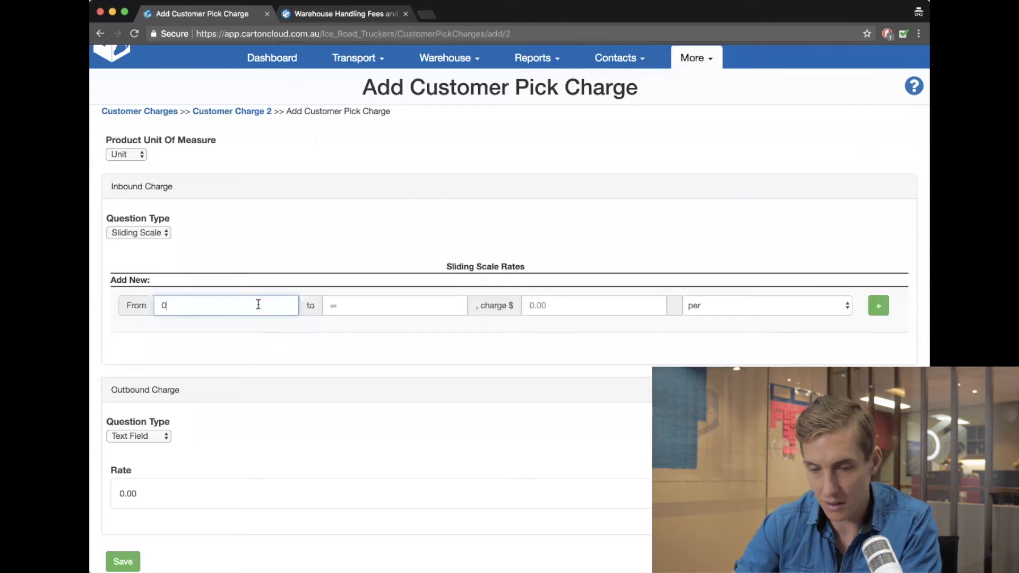
key("Tab")
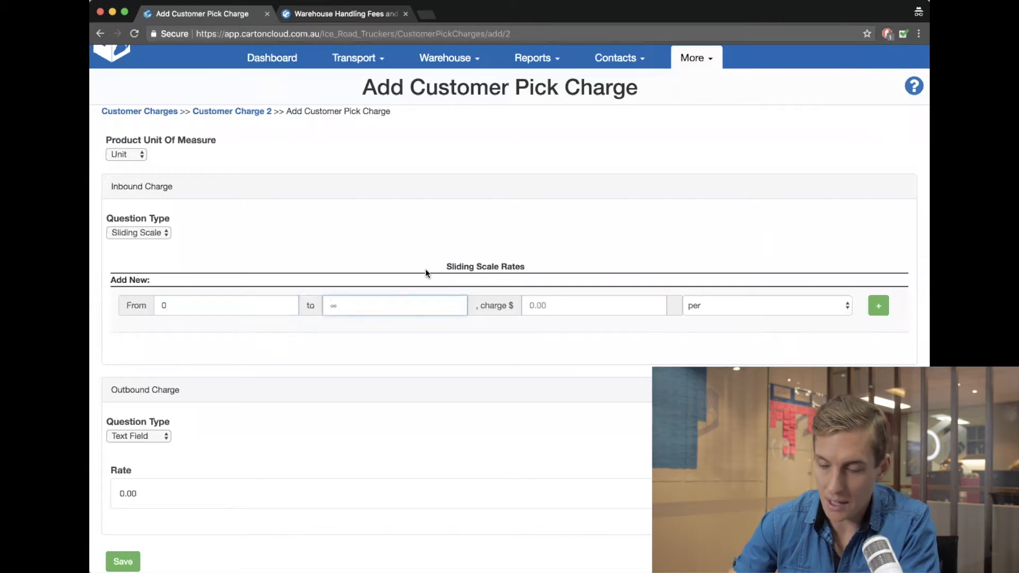
type("10")
key("Tab")
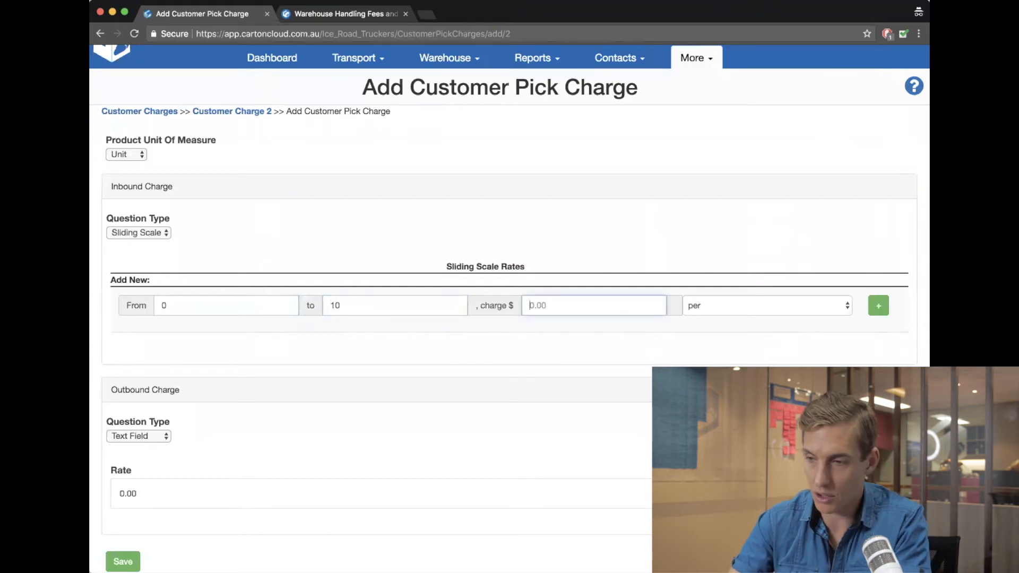
type("0.50")
key("Tab")
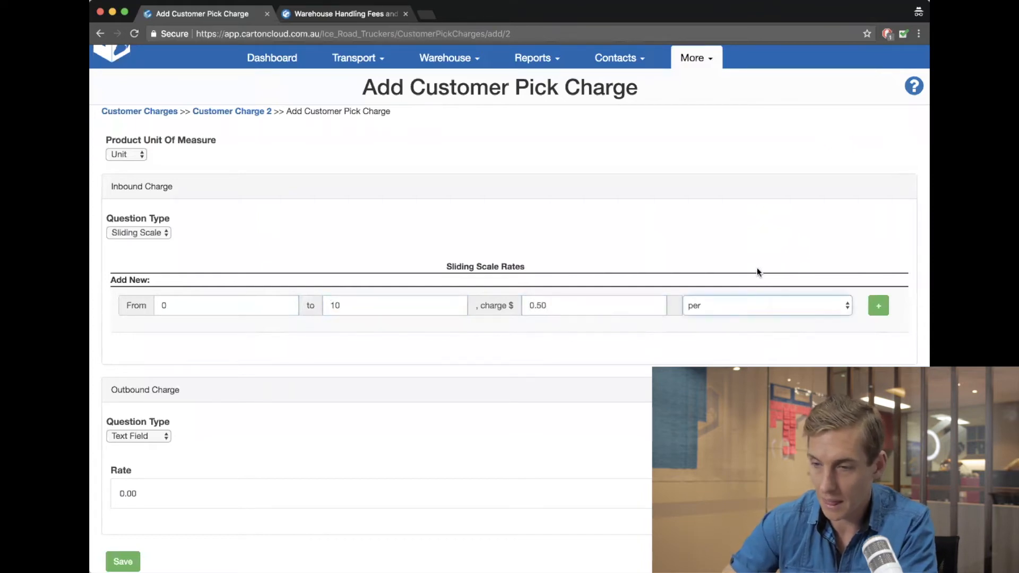
Try a Flat Rate charge of 10 for the 0 to 10 range, then restore it to 0.50 per
left_click(735, 303)
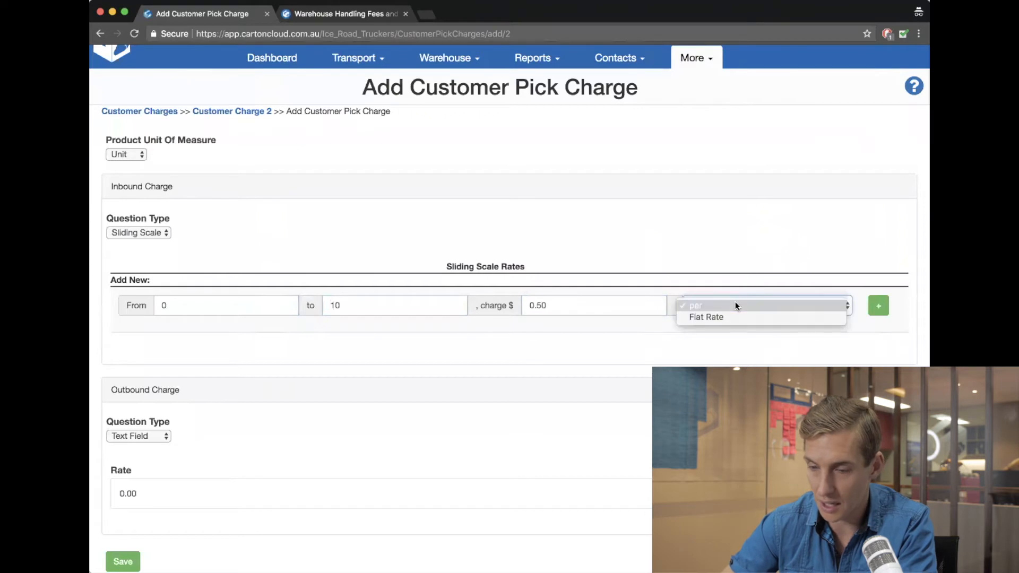
left_click(707, 315)
left_click_drag(559, 304, 508, 302)
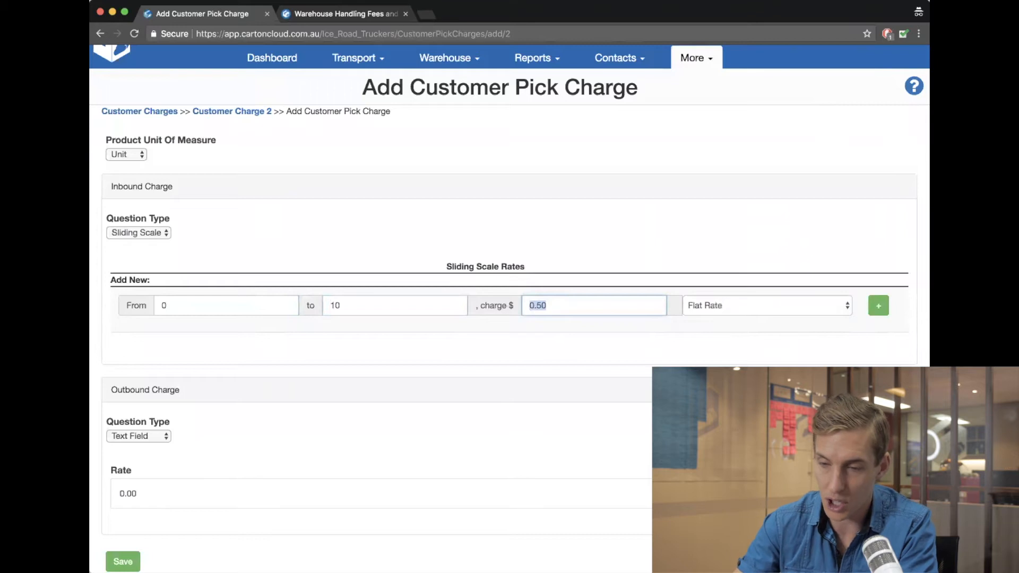
type("10")
left_click_drag(553, 306, 514, 302)
type("0.50")
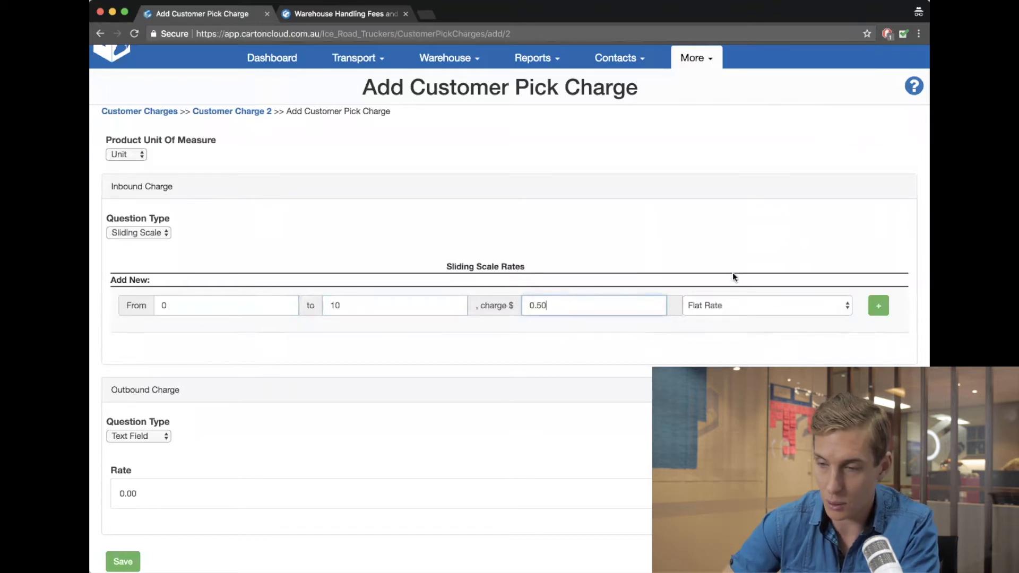
left_click(751, 311)
left_click(701, 294)
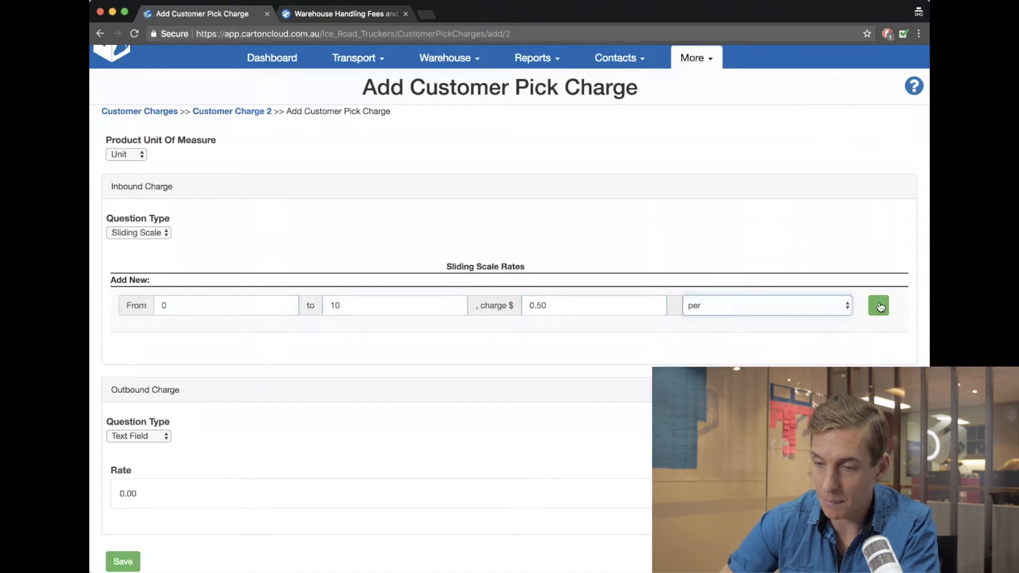
Add the 0 to 10 range to the inbound scale, followed by a range from 10.001 to 20 charging $0.40 per
left_click(878, 306)
left_click(225, 346)
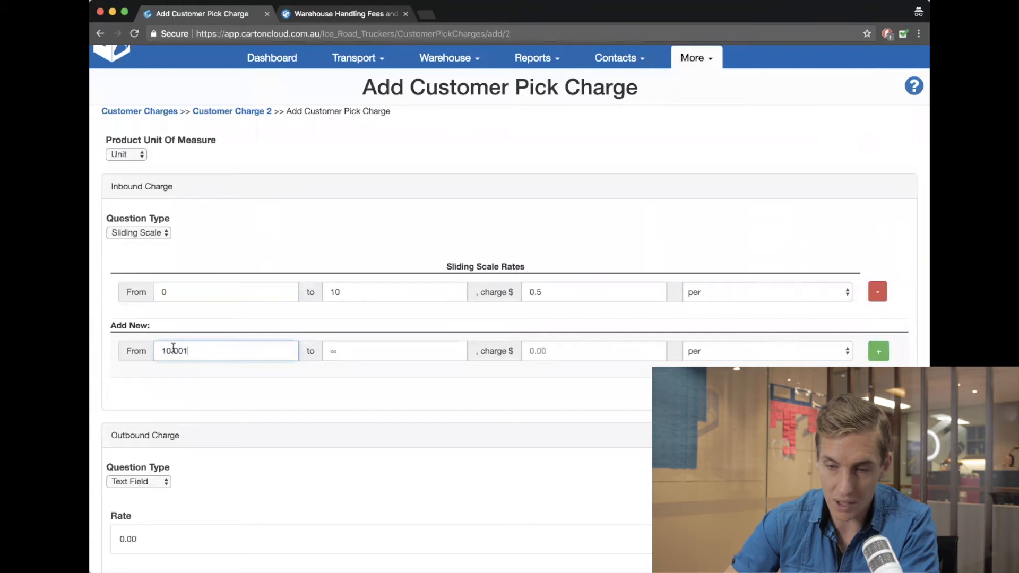
left_click(353, 349)
type("20")
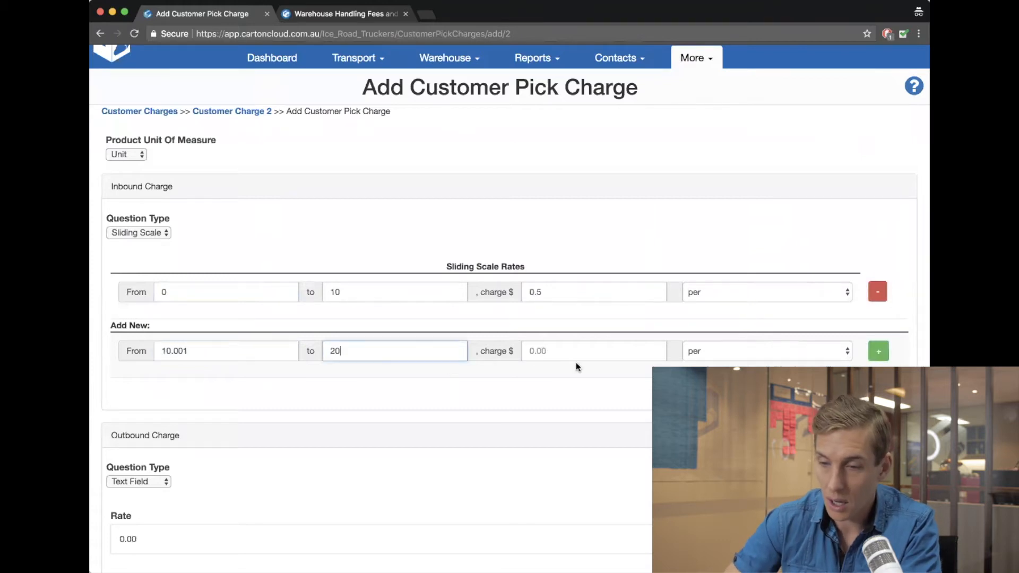
left_click(559, 354)
type("0.40")
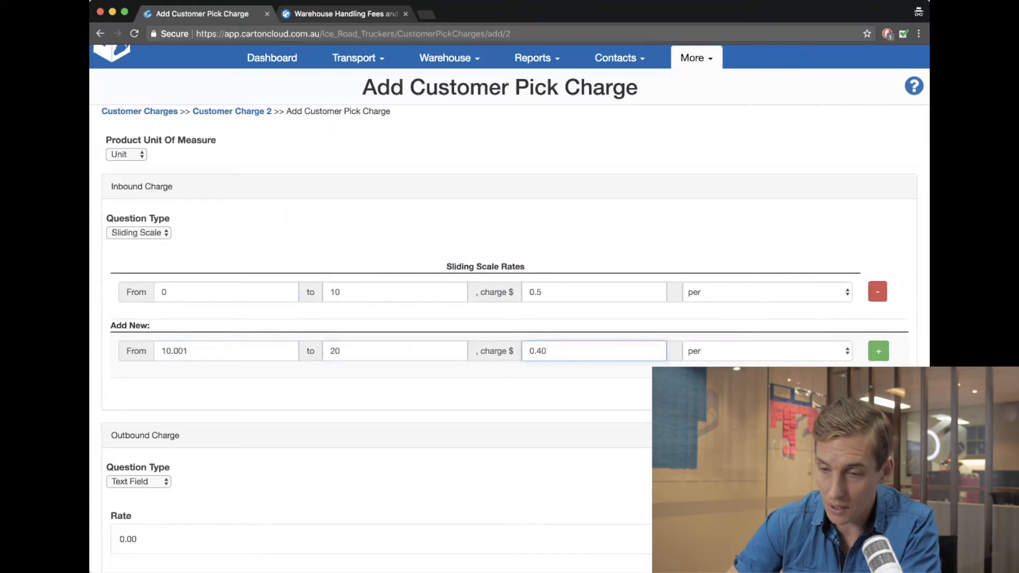
left_click(877, 353)
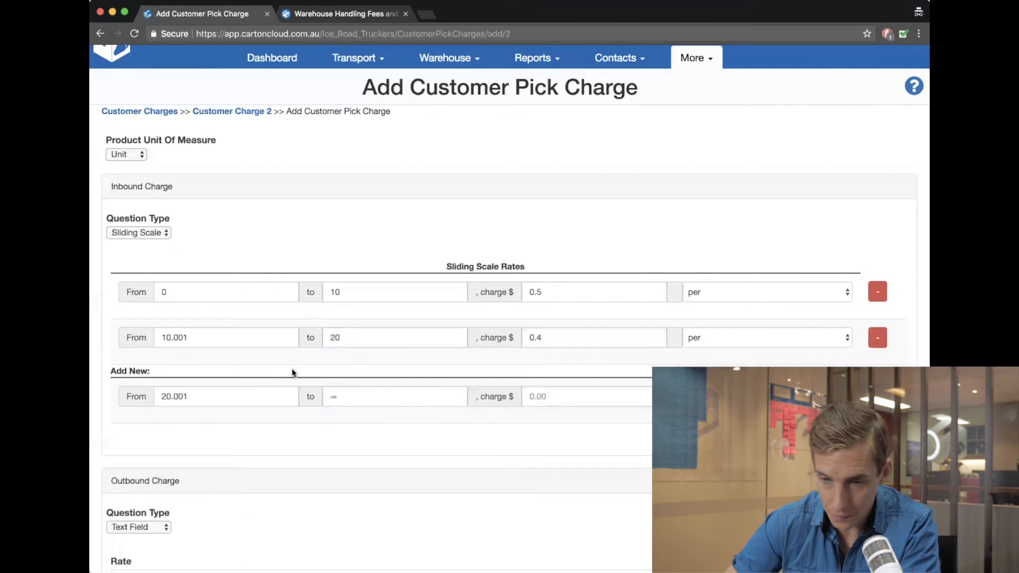
Add a third inbound range from 20.001 with no upper limit, charging $0.30 per, and review the inbound rates
left_click(221, 396)
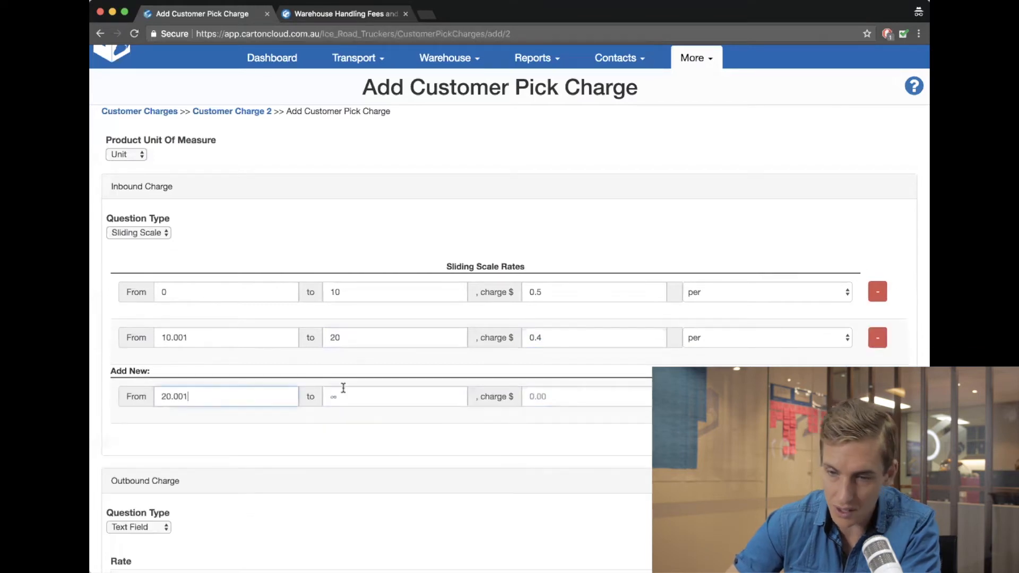
left_click(587, 395)
type("0.30")
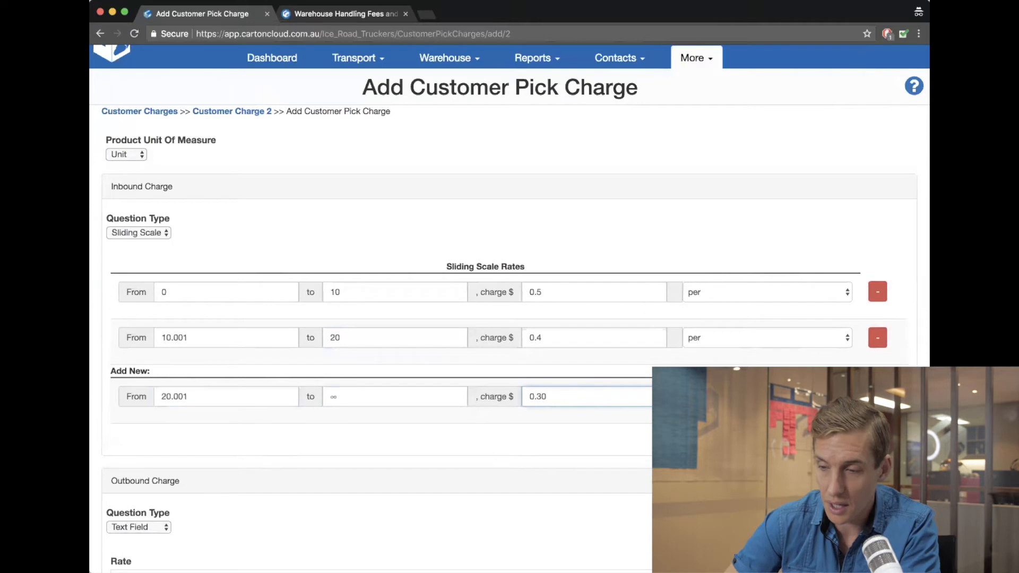
left_click(877, 397)
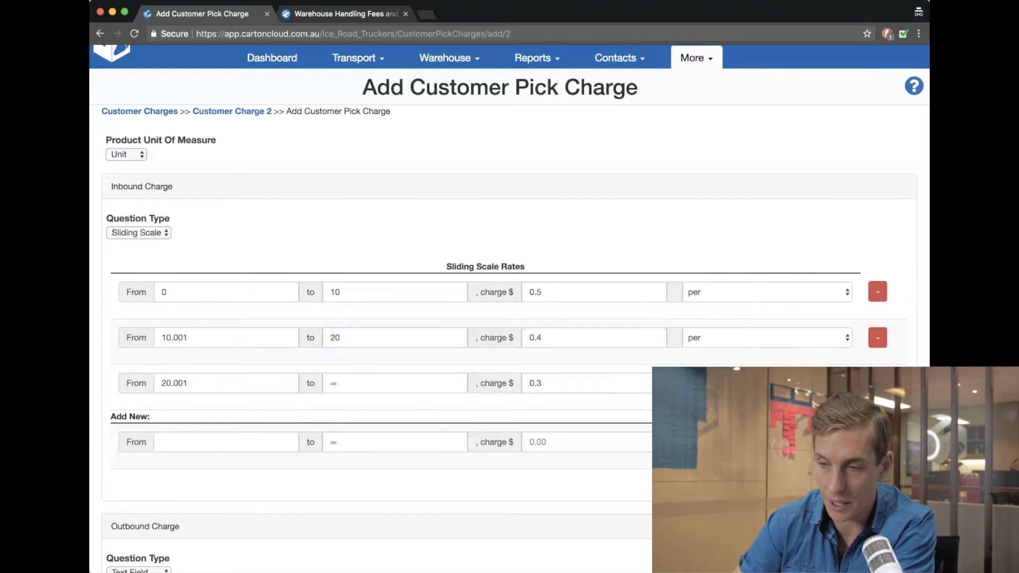
scroll(562, 272, "down", 2)
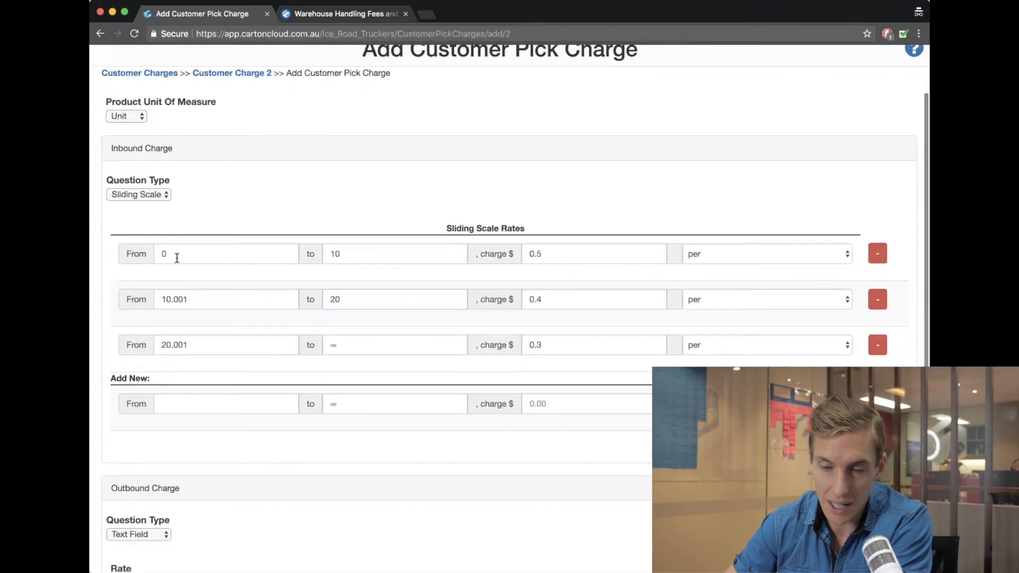
left_click_drag(123, 146, 140, 163)
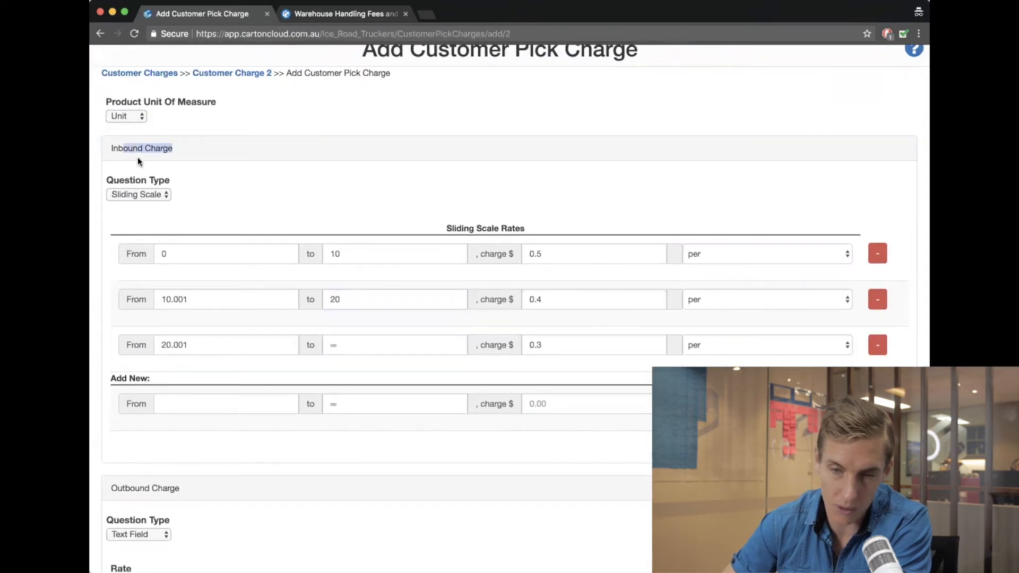
left_click(137, 152)
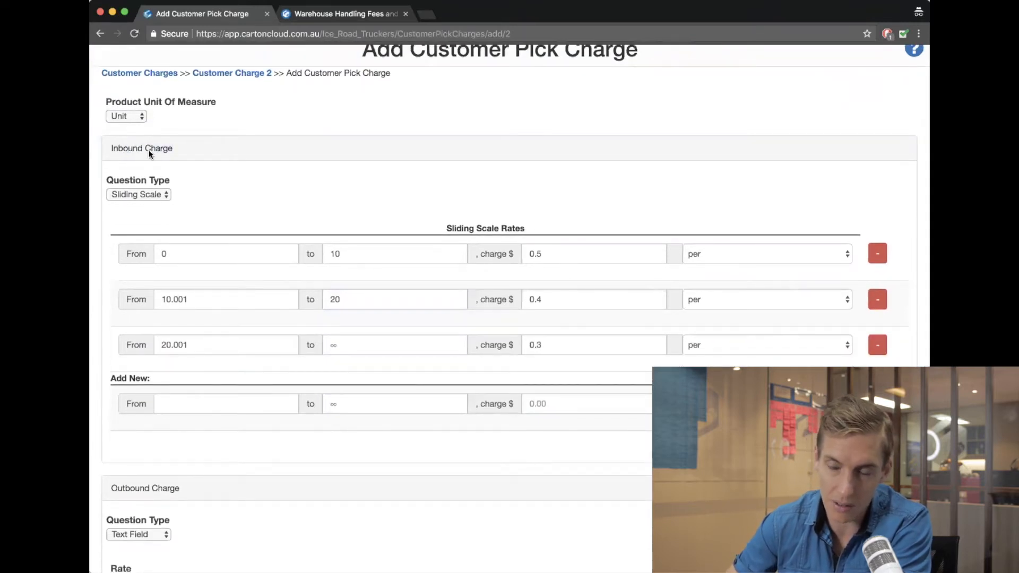
Try Sliding Scale as the outbound Question Type, then restore it to Text Field
scroll(150, 155, "down", 5)
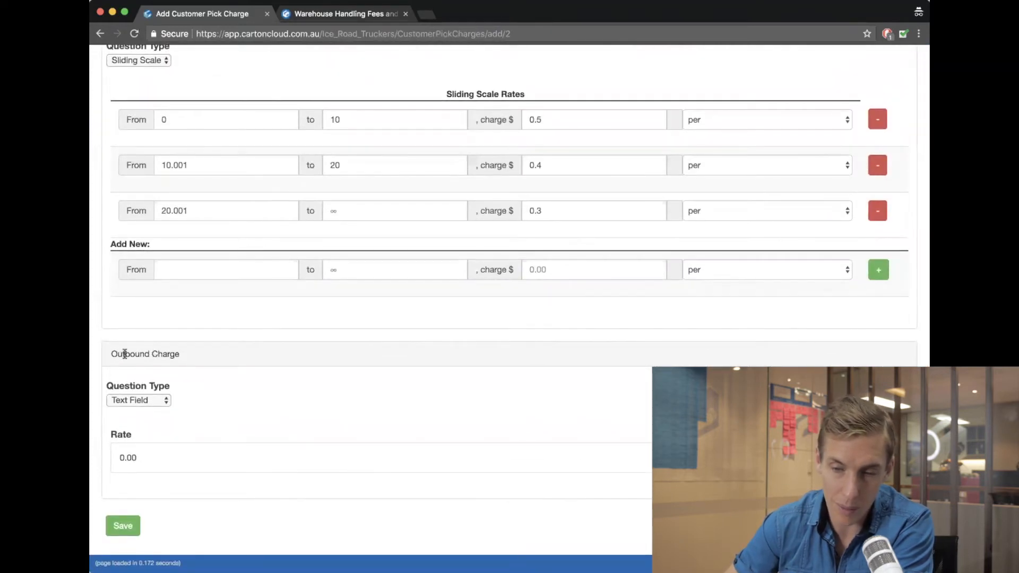
left_click(151, 397)
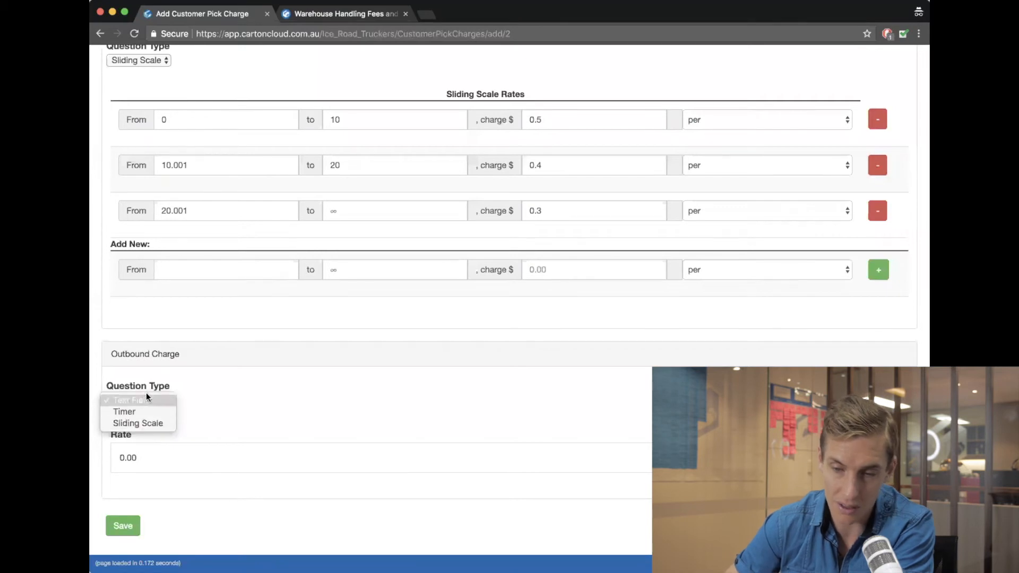
left_click(147, 423)
scroll(291, 407, "down", 1)
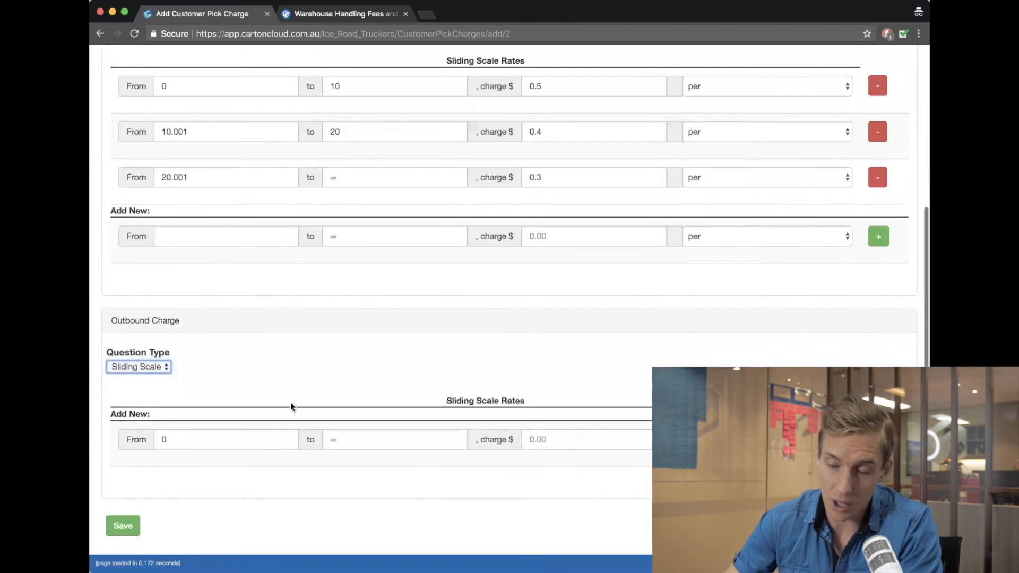
left_click(195, 435)
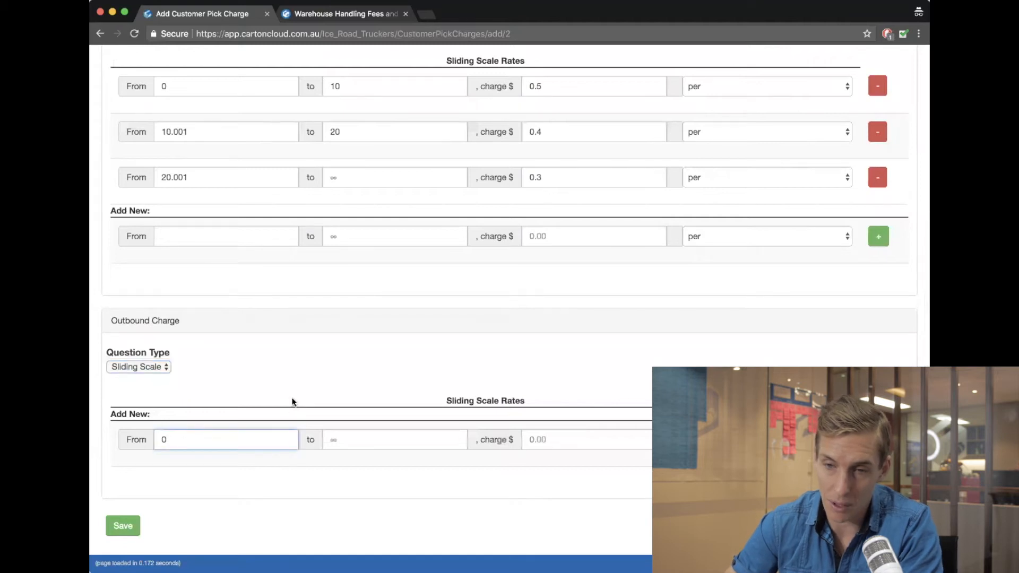
scroll(292, 402, "up", 1)
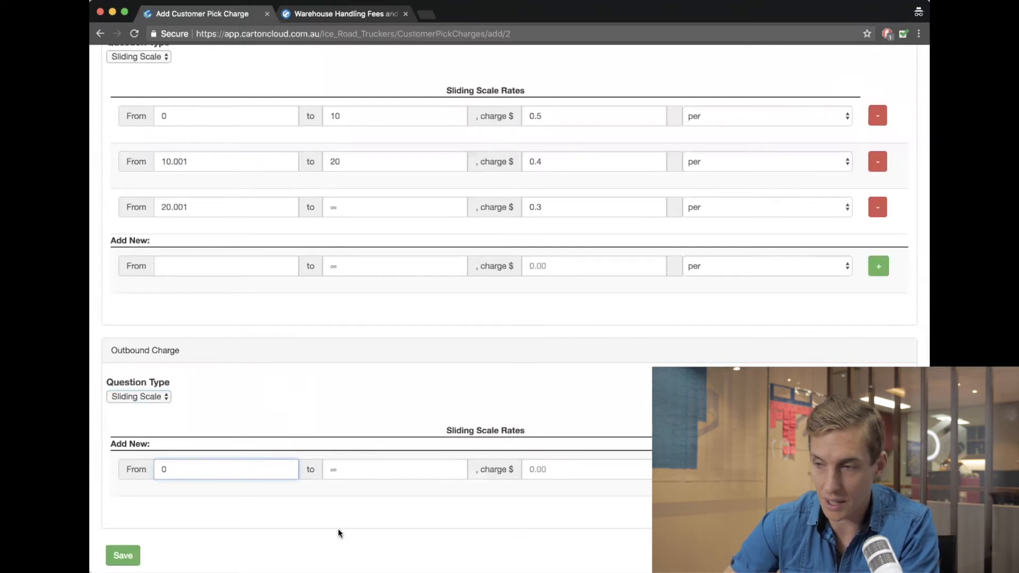
scroll(340, 533, "up", 1)
scroll(340, 533, "up", 5)
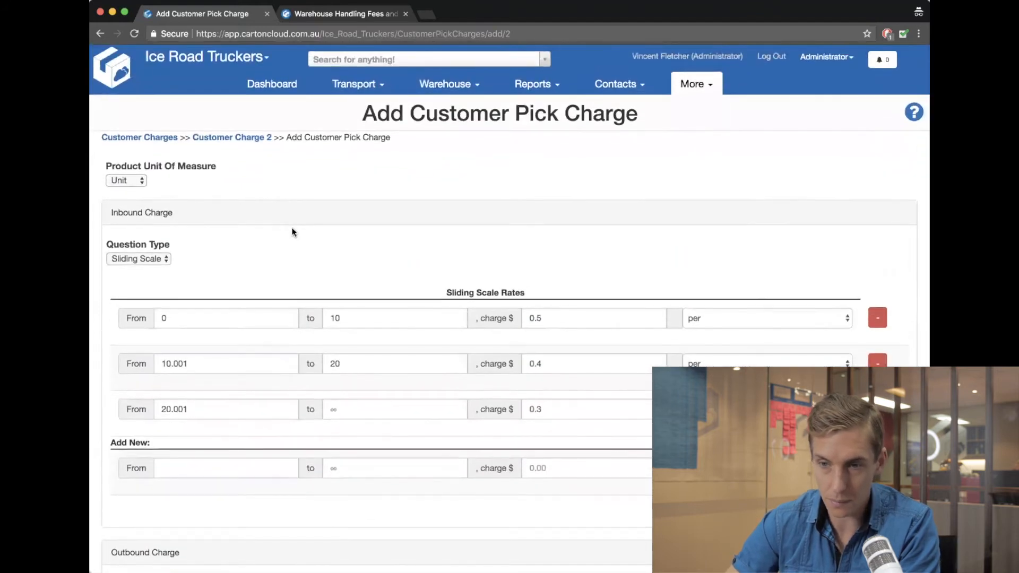
scroll(294, 187, "down", 8)
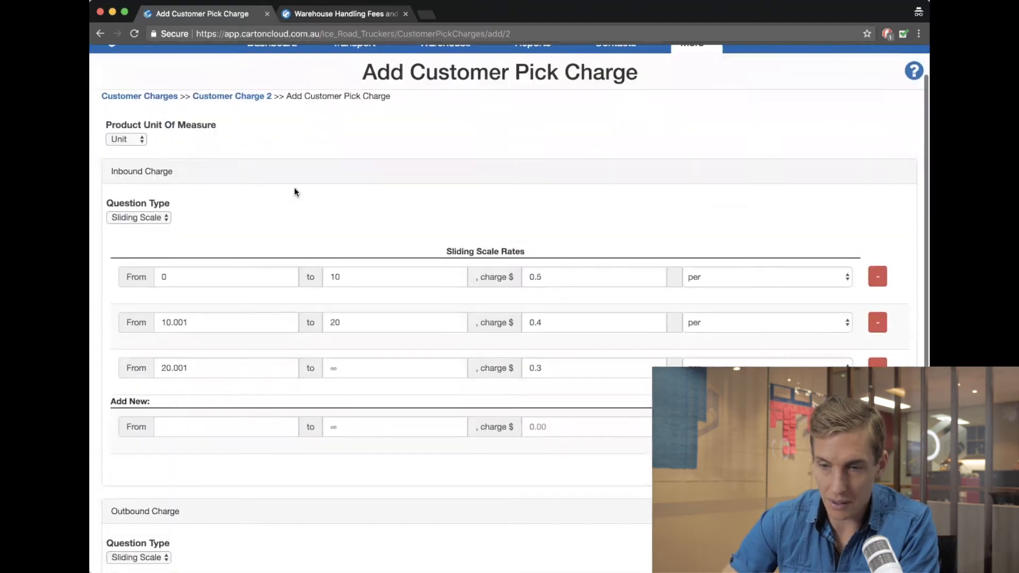
left_click(146, 369)
left_click(145, 344)
Set the outbound Rate to 0.40 and save the Unit handling charge
left_click(177, 458)
key("BackSpace")
key("BackSpace")
key("BackSpace")
type(".40")
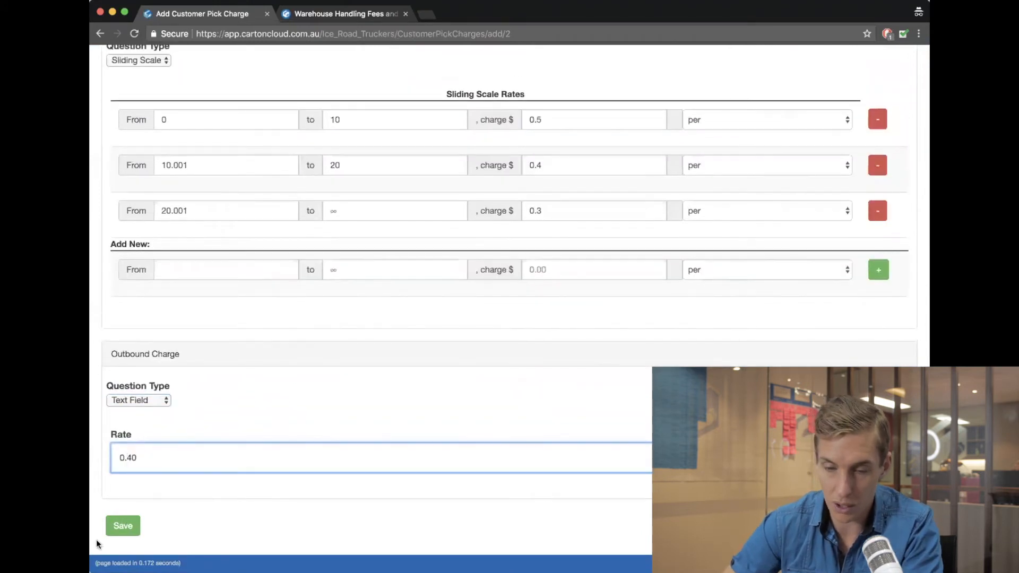
left_click(122, 526)
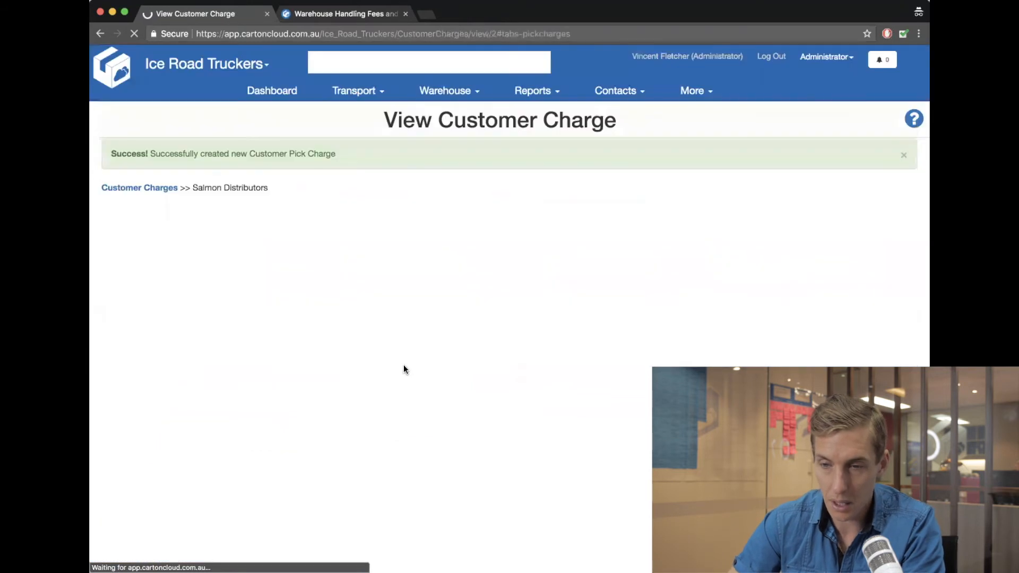
Add another handling charge with Carton as the unit of measure and an inbound Rate of 0.30
left_click(165, 274)
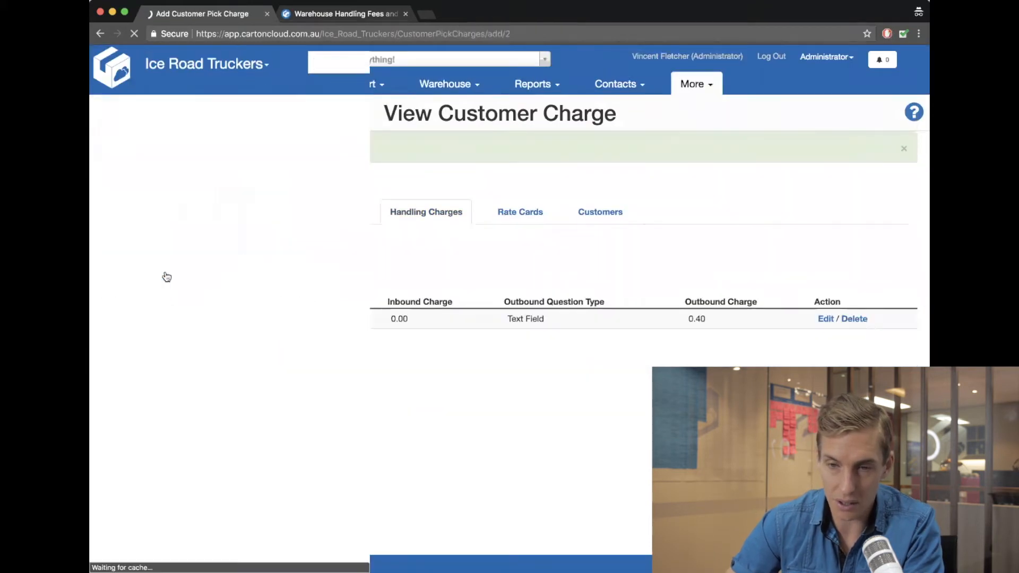
left_click(129, 183)
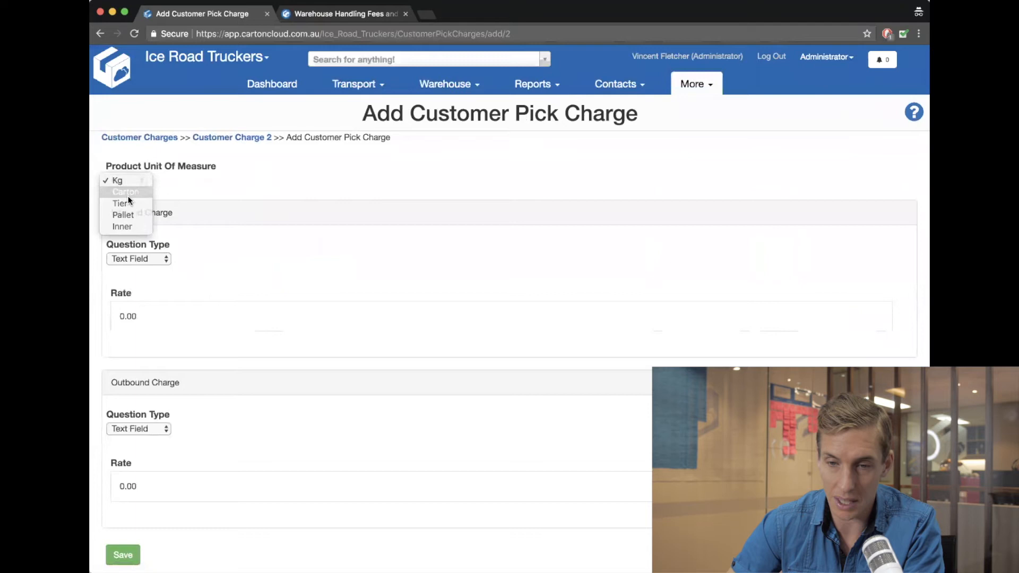
left_click(127, 193)
left_click(149, 313)
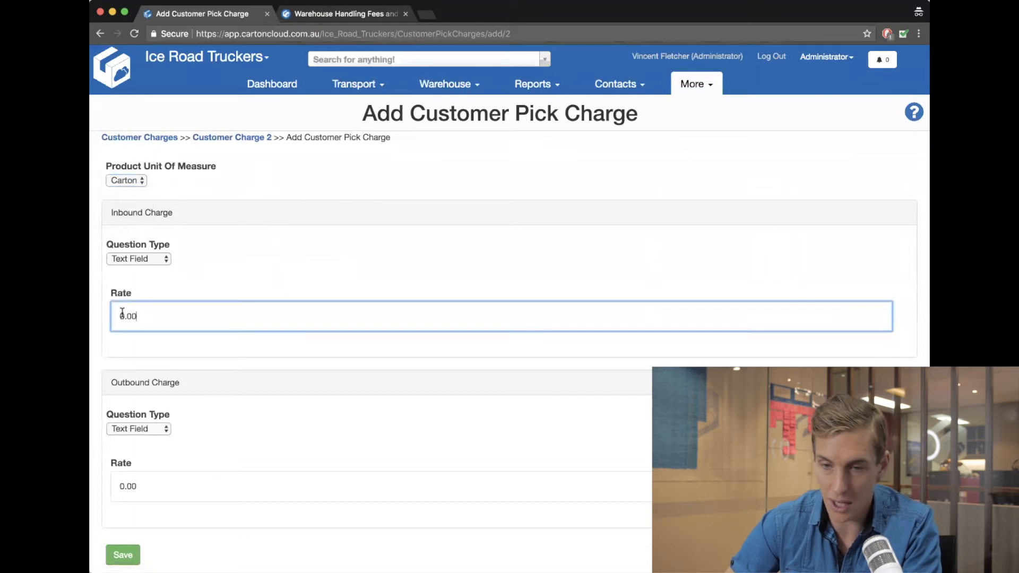
key("super+a")
type("0.30")
Set the Carton charge's outbound Rate to 0.45 and save the charge
left_click(143, 489)
key("BackSpace")
key("BackSpace")
type("45")
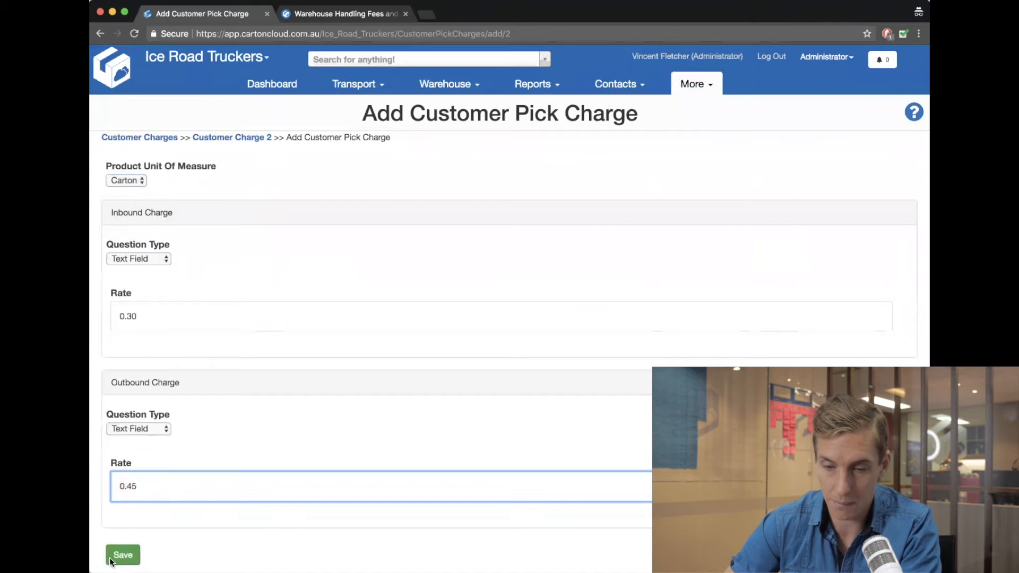
left_click(113, 558)
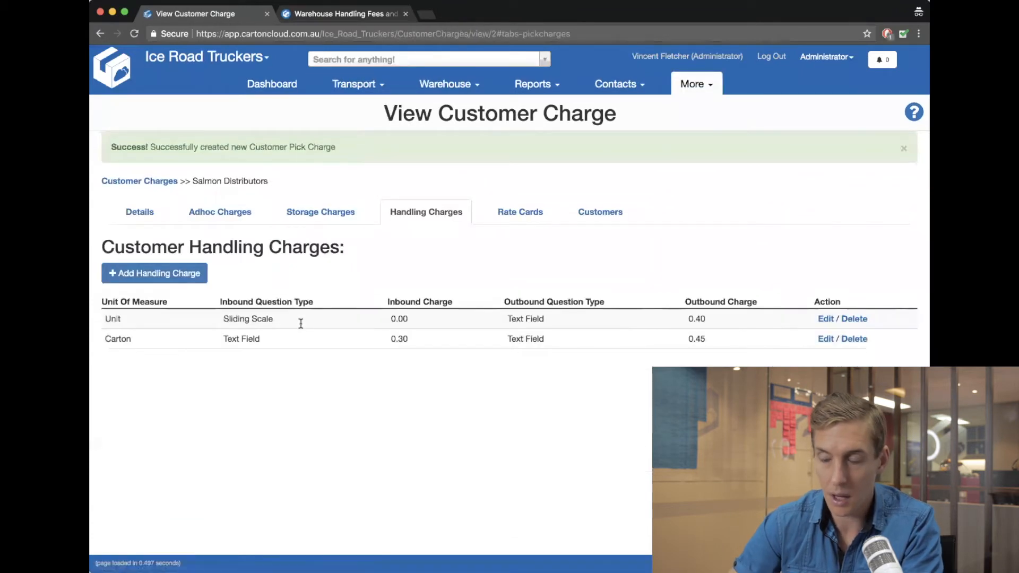
List all sale orders, open the dispatched Hungry Jacks Tugun order and review its charges
left_click(446, 83)
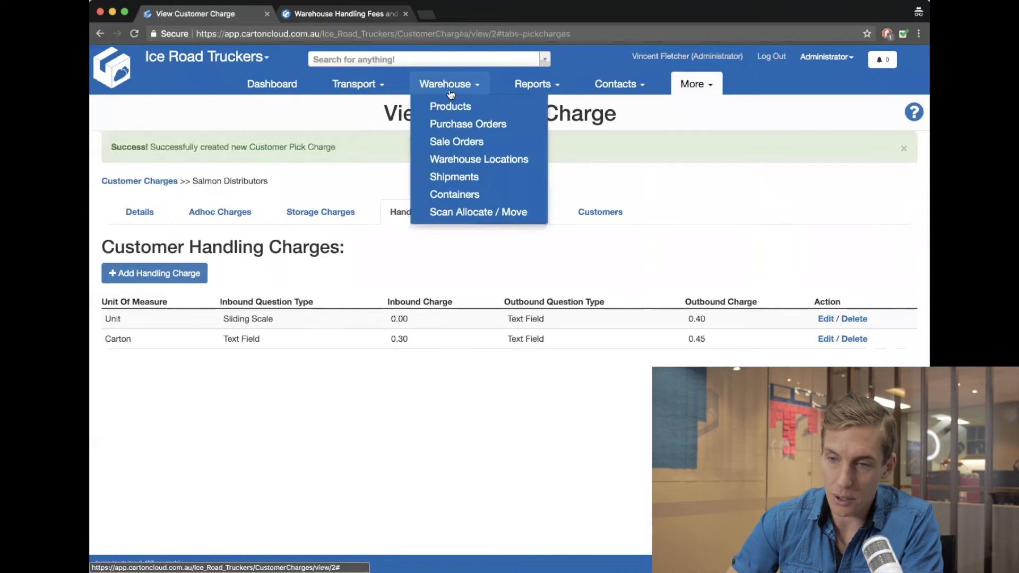
left_click(469, 136)
left_click(192, 212)
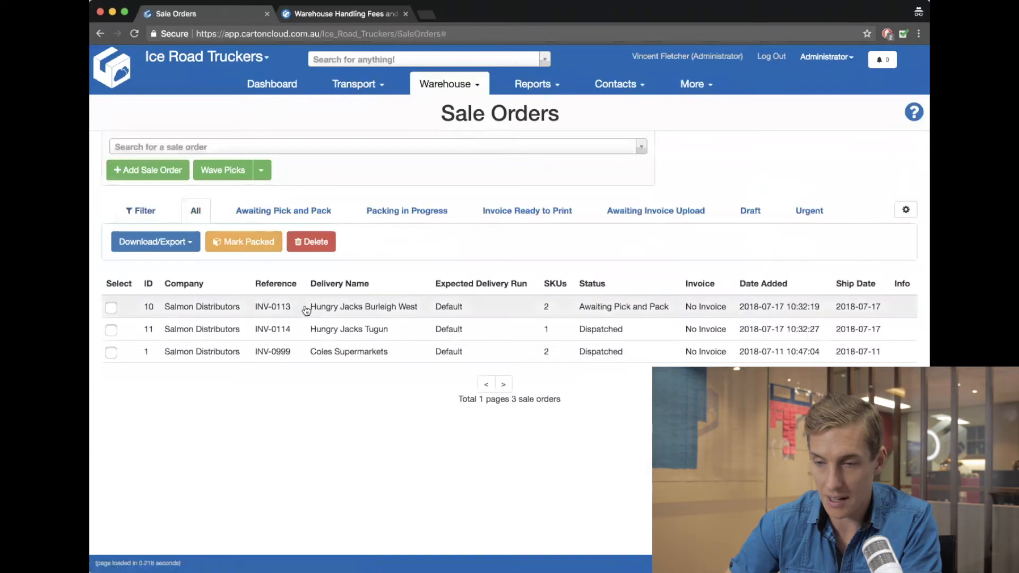
left_click(340, 331)
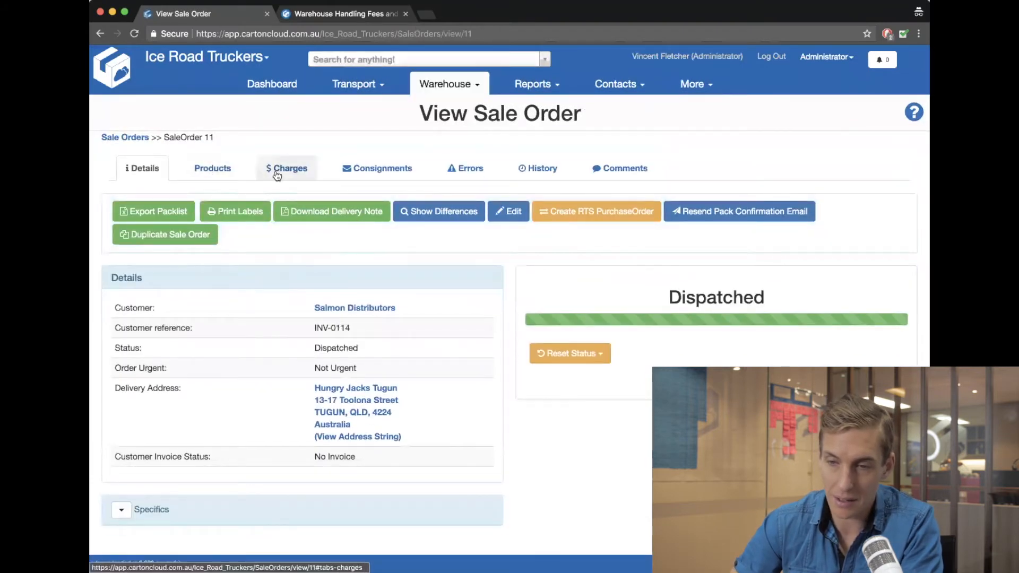
left_click(276, 170)
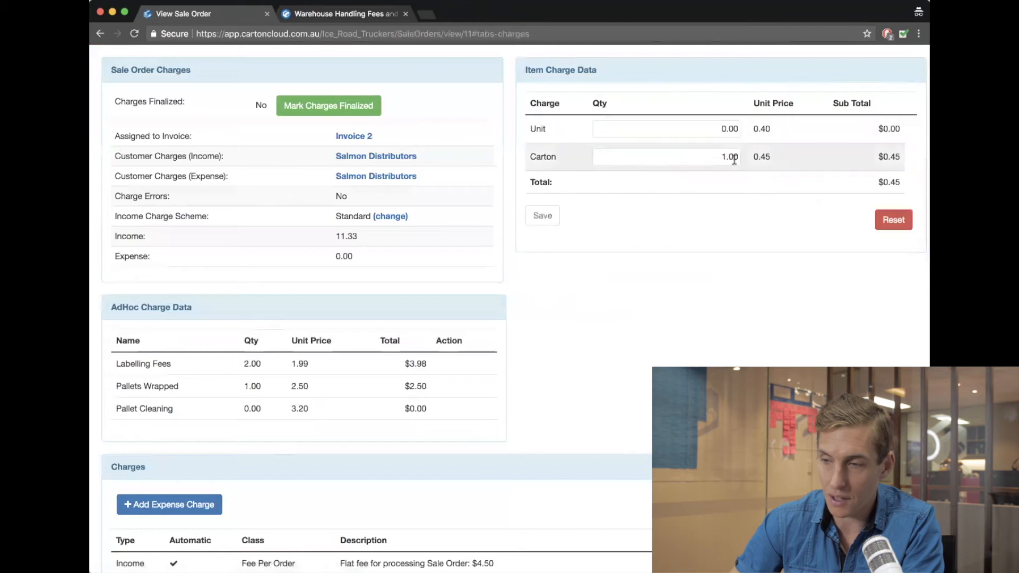
scroll(718, 158, "up", 4)
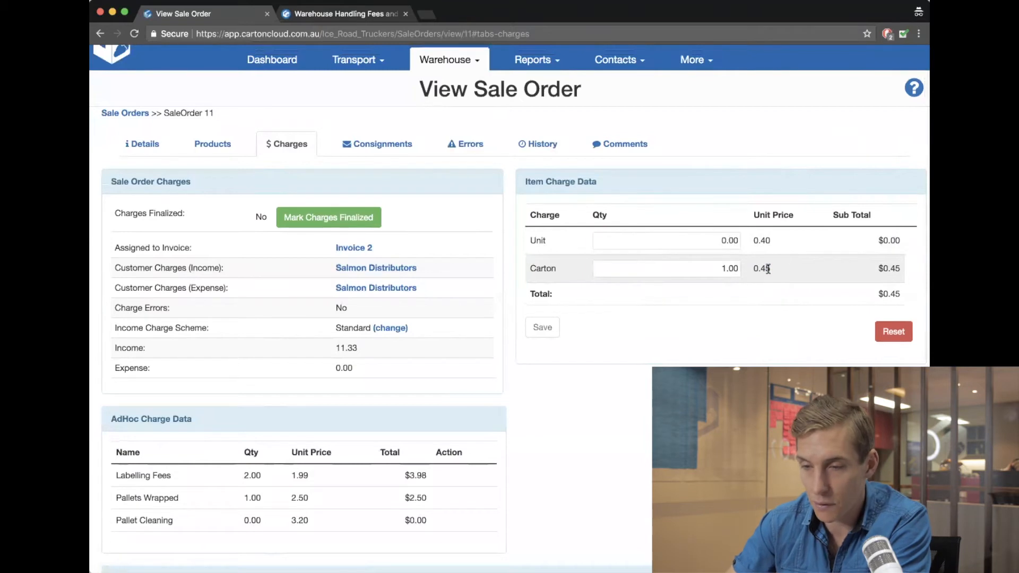
Set the sale order's item charge quantities to 5.00 for Carton and 2.00 for Unit, and save them
double_click(732, 269)
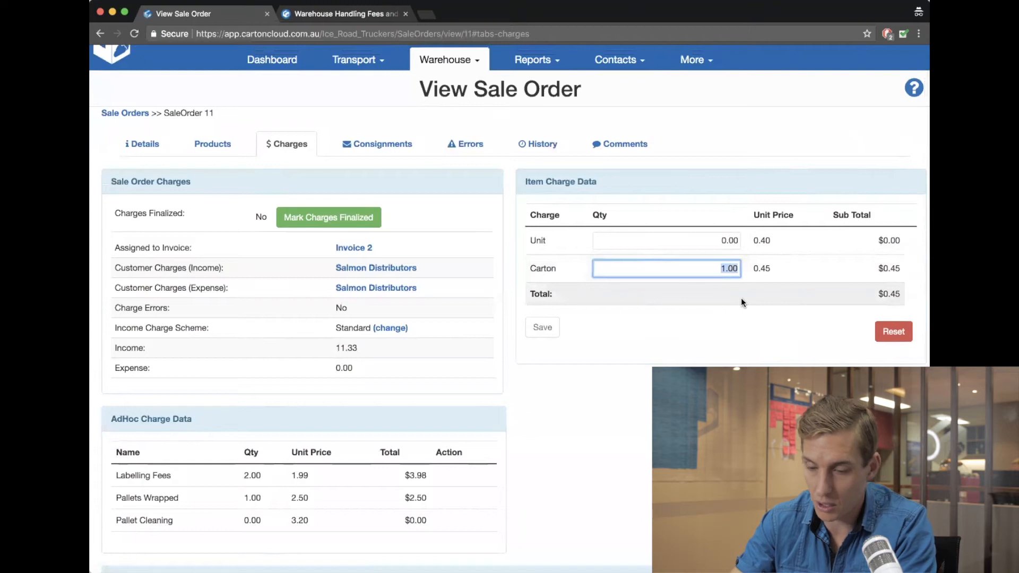
type("5.00")
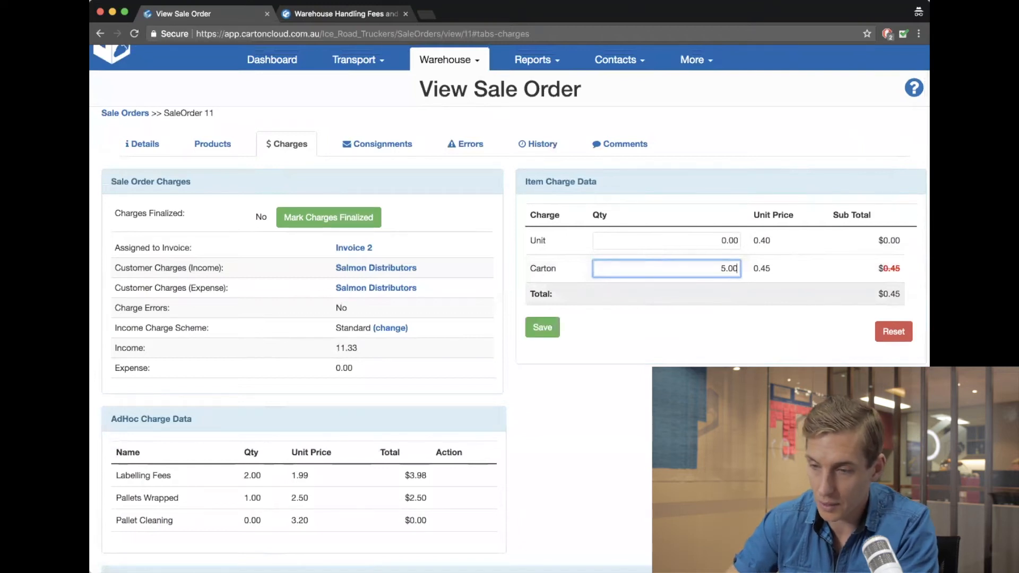
left_click(721, 241)
key("BackSpace")
type("2.00")
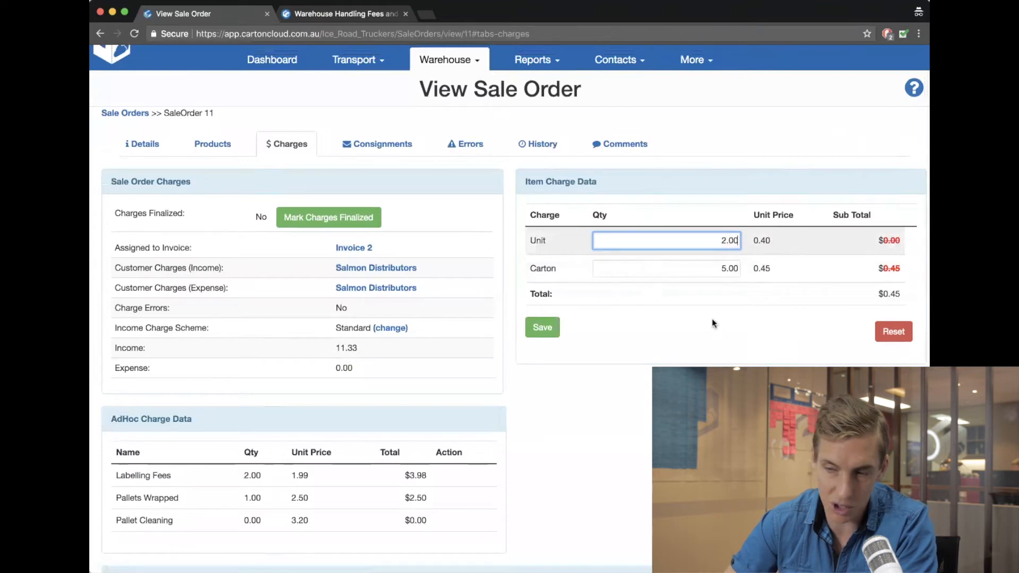
left_click(712, 320)
left_click(542, 334)
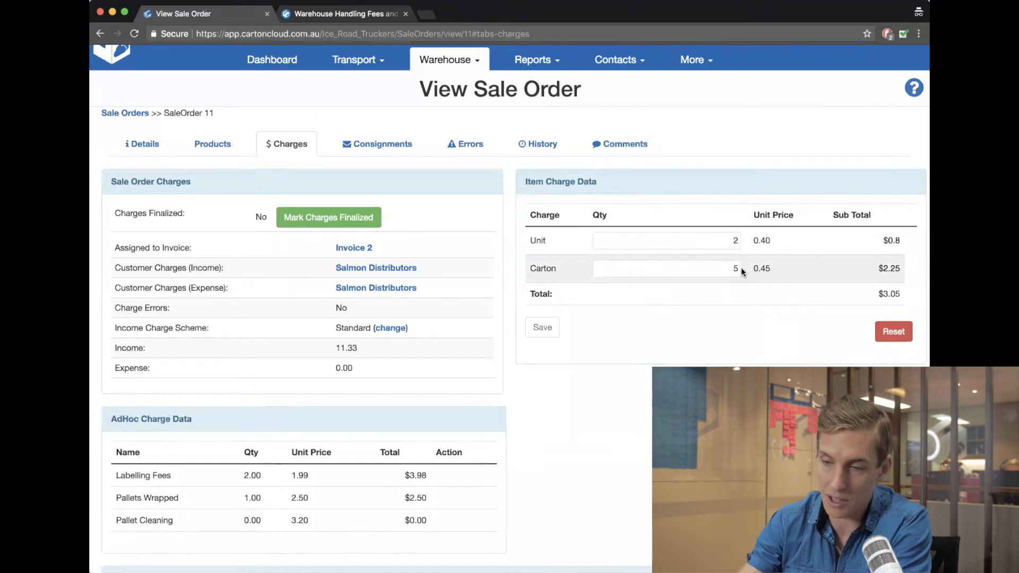
left_click(720, 269)
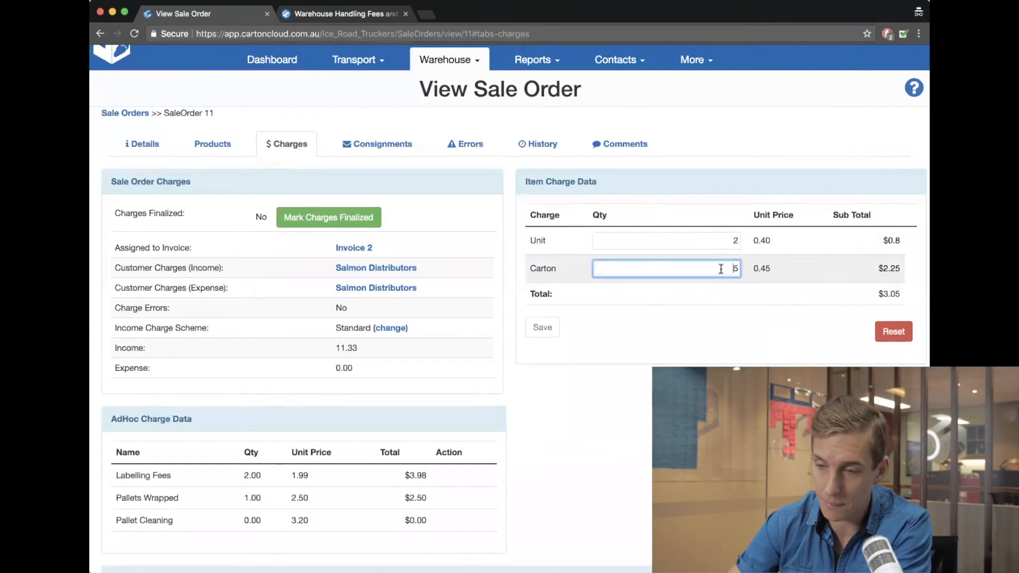
left_click(648, 331)
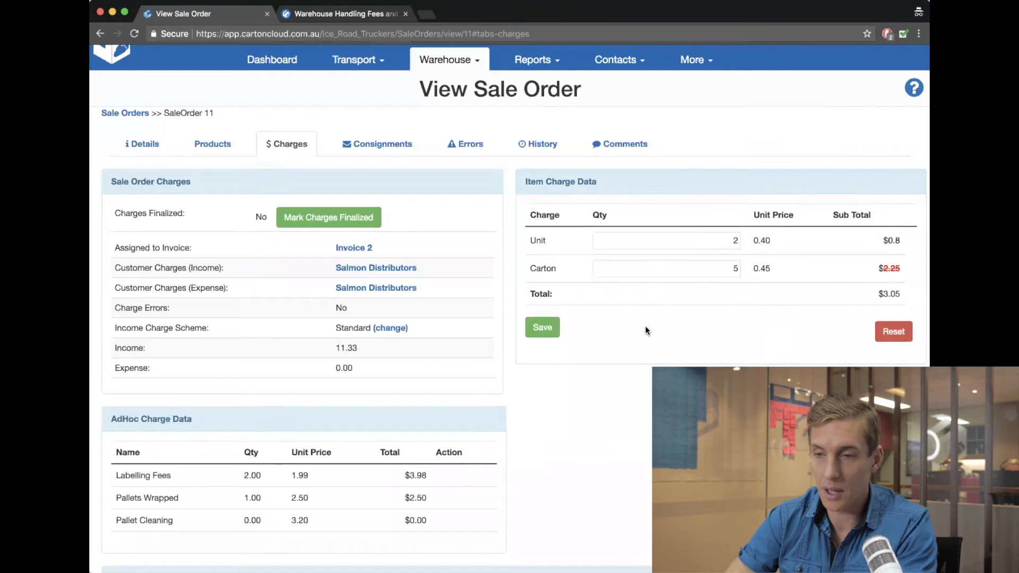
List all invoices in a new browser tab and open the approved Salmon Distributors invoice starting 2018-07-15
scroll(701, 177, "up", 1)
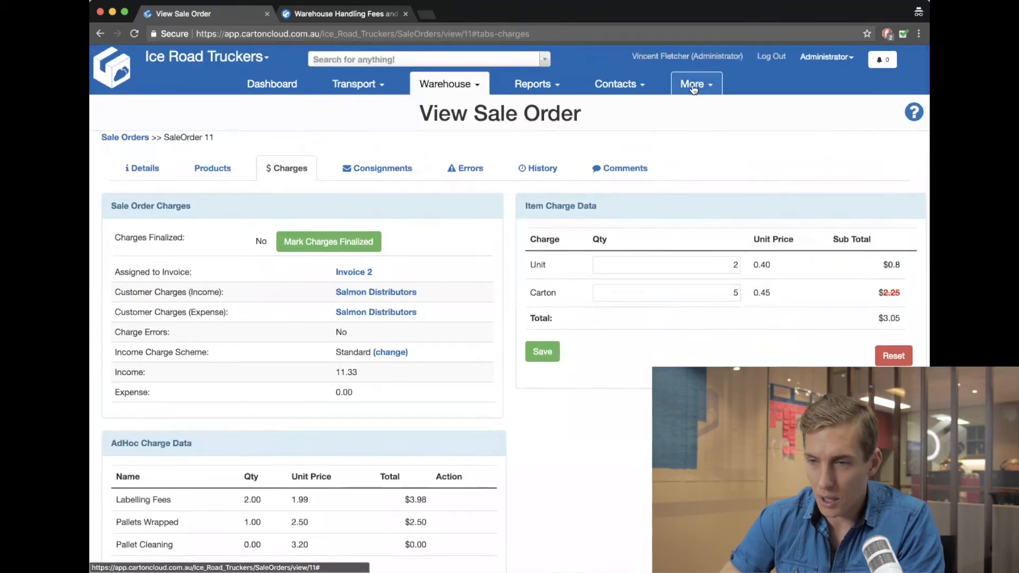
left_click(695, 84)
left_click(714, 226, "super")
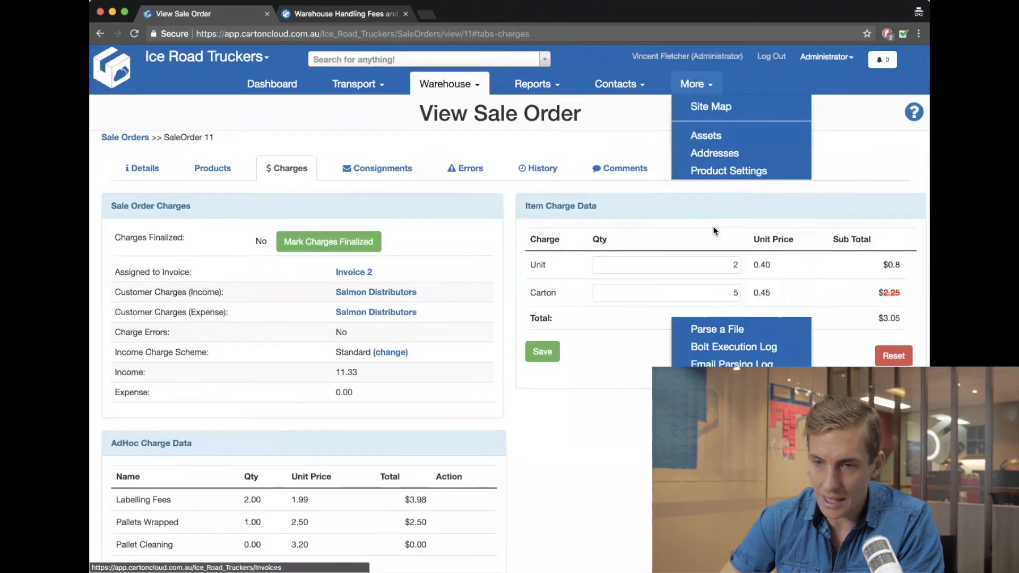
left_click(340, 11)
left_click(195, 210)
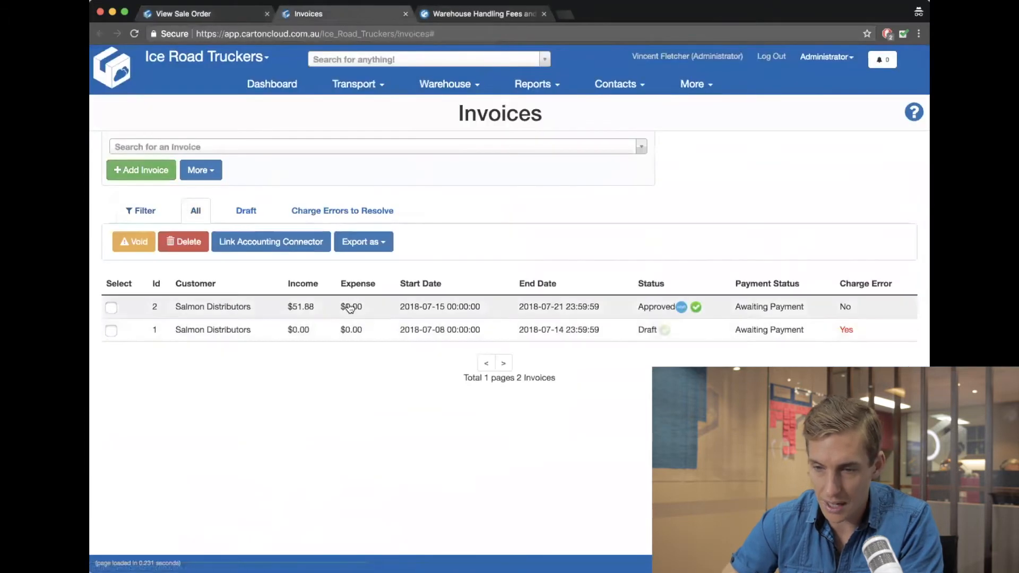
left_click(349, 308)
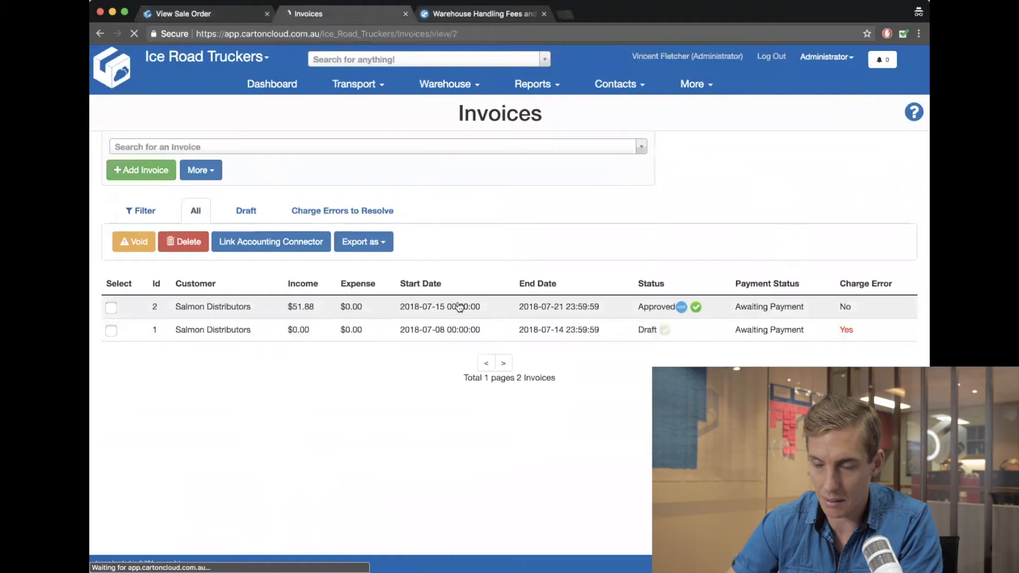
Edit the invoice to change its Invoice History Status to Draft and save it
scroll(412, 328, "down", 3)
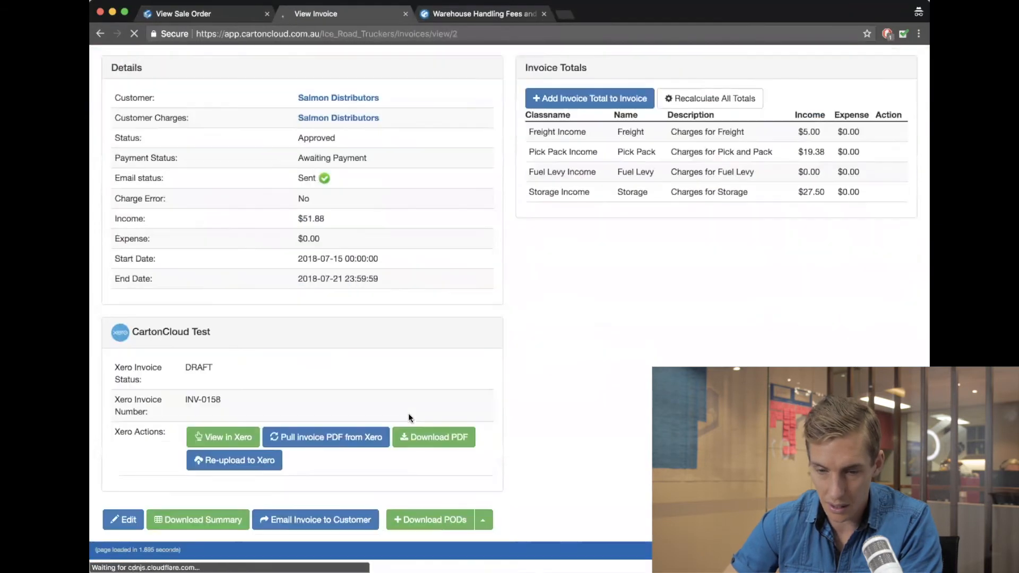
left_click(120, 534)
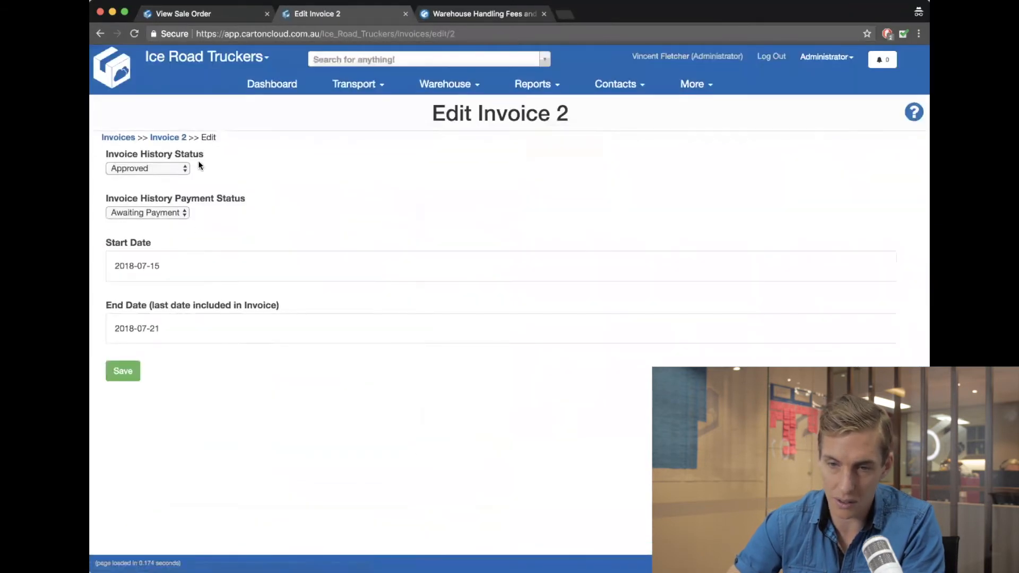
left_click(158, 164)
left_click(141, 145)
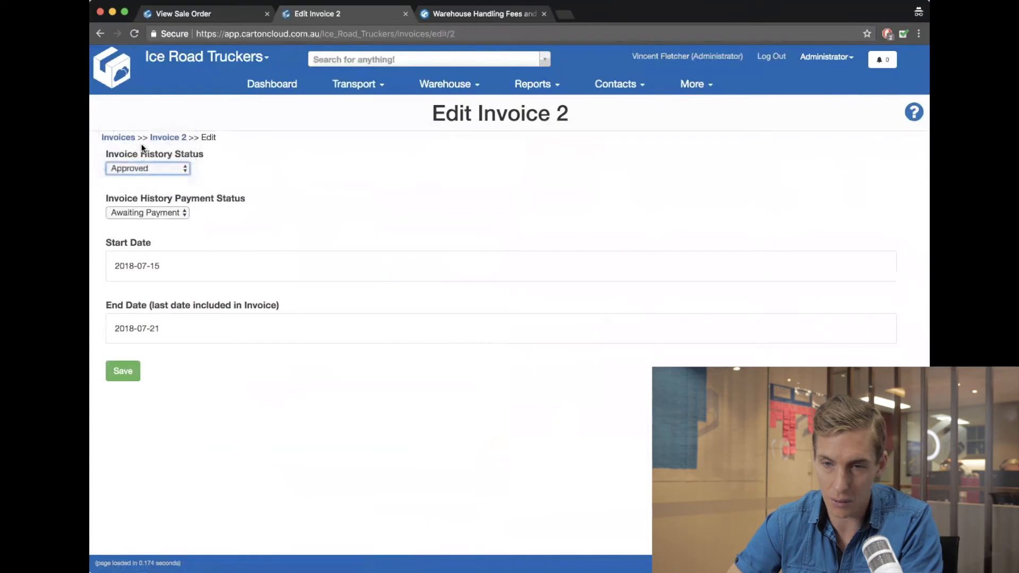
left_click(121, 371)
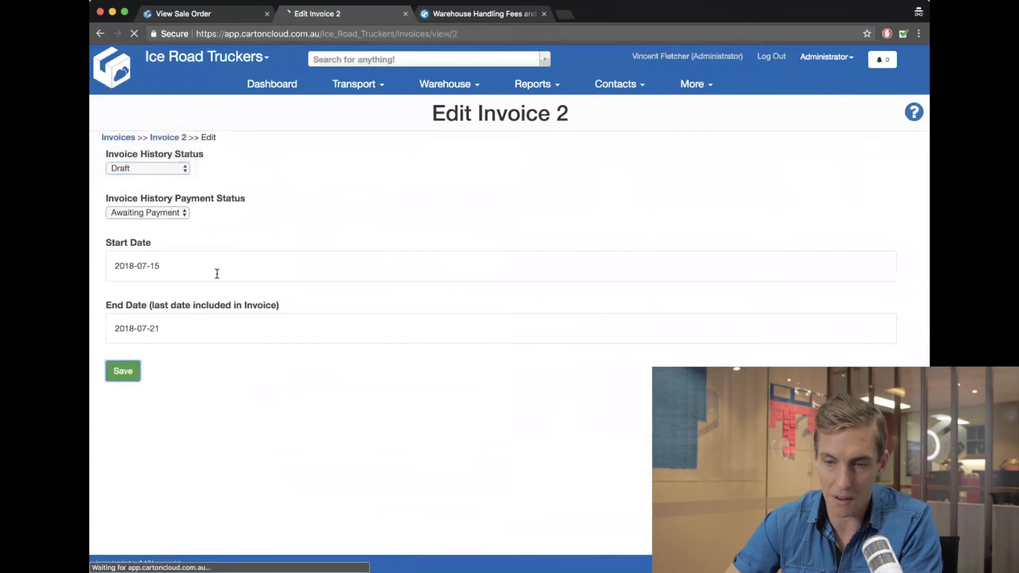
Delete the draft invoice starting 2018-07-15 and return to the Hungry Jacks Tugun sale order's charges
scroll(475, 476, "down", 3)
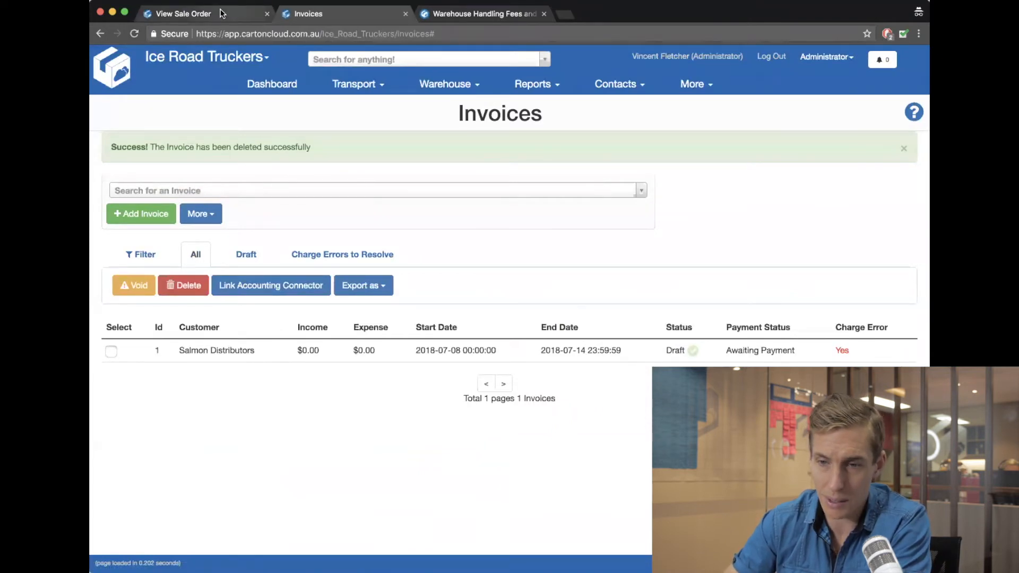
left_click(207, 13)
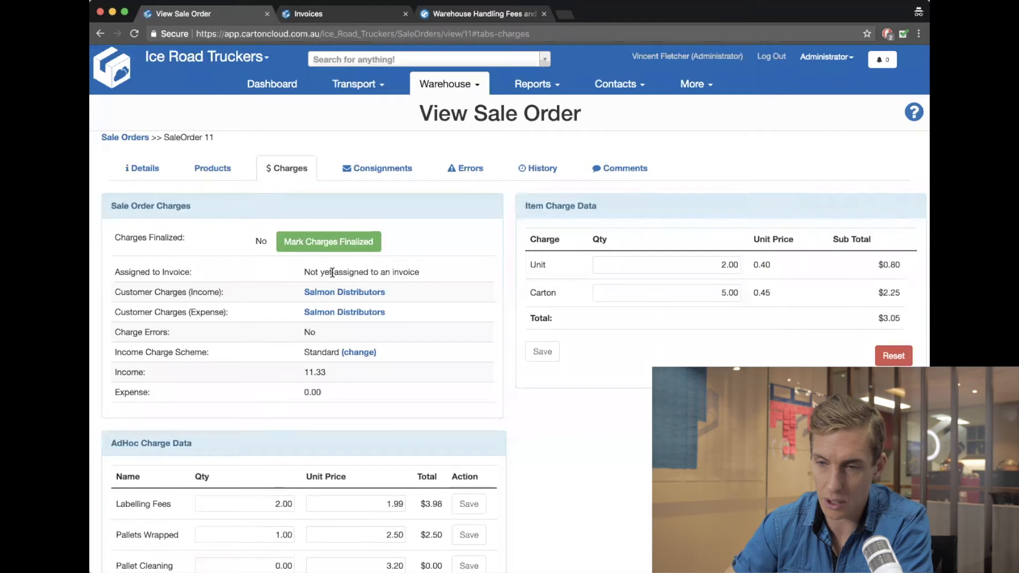
Start a new Misc income charge on the sale order with description "$0 - Not charging" and income 0.00
scroll(385, 274, "down", 5)
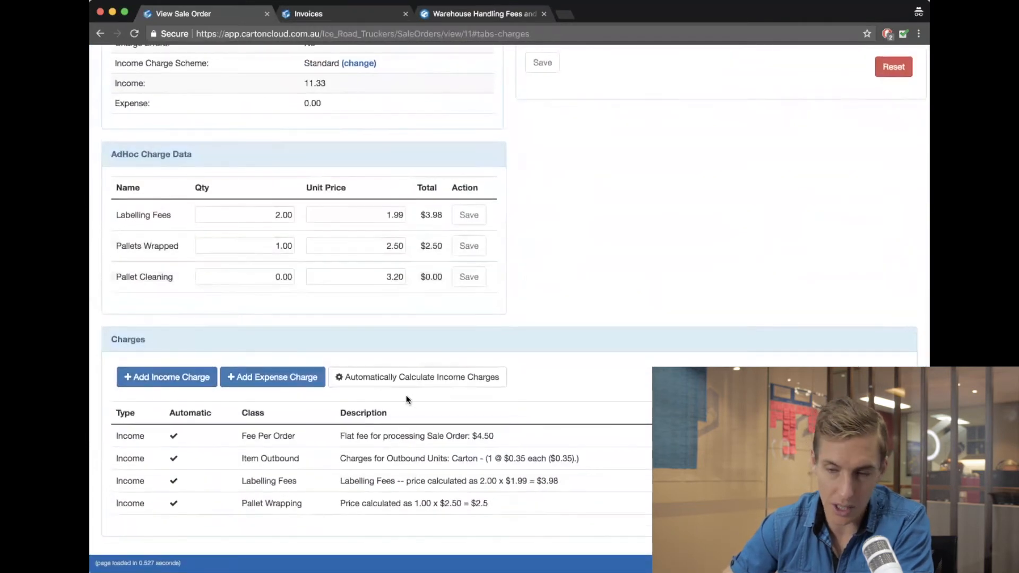
left_click(169, 381)
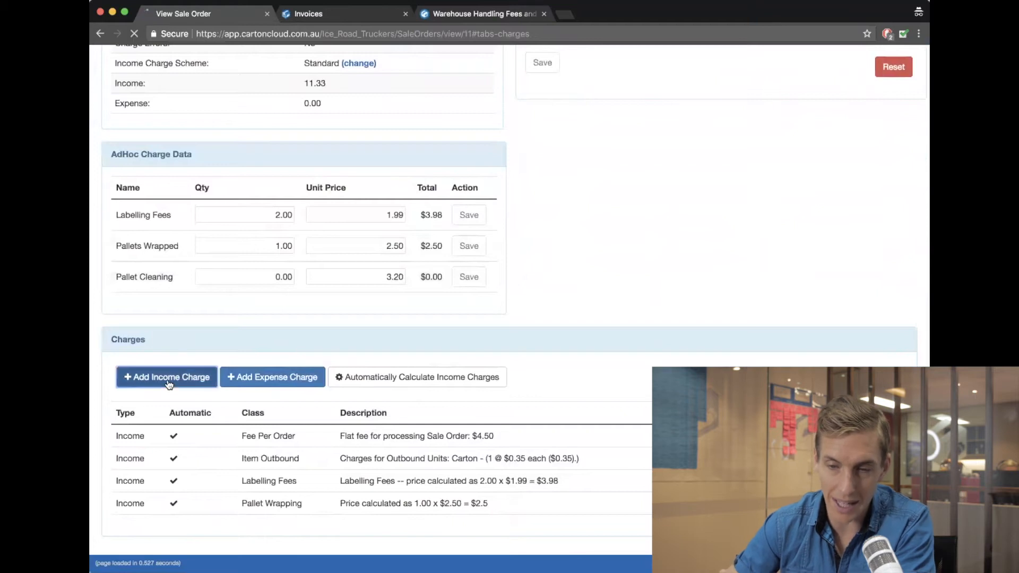
left_click(160, 252)
type("$0")
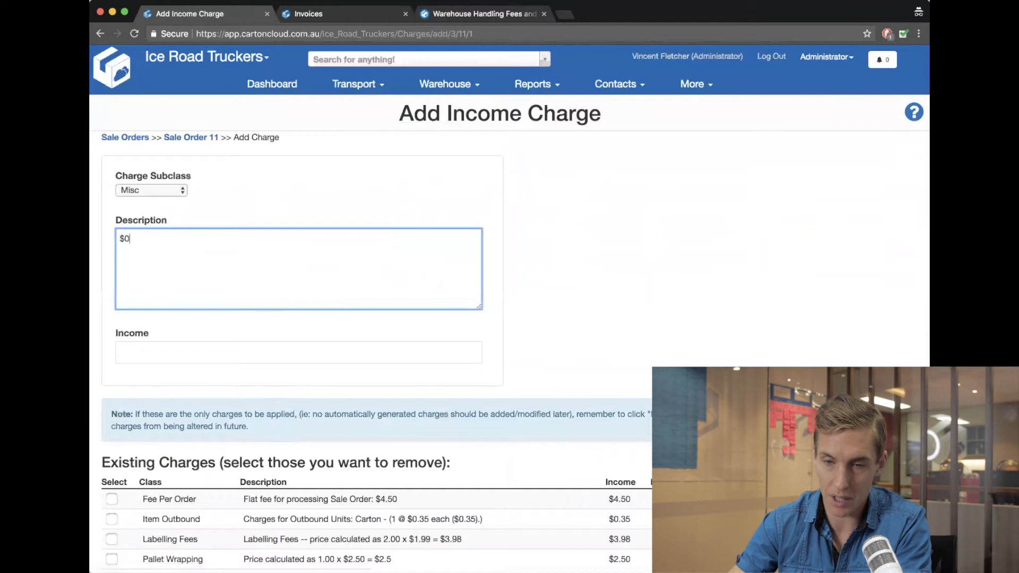
type(" - Not charging")
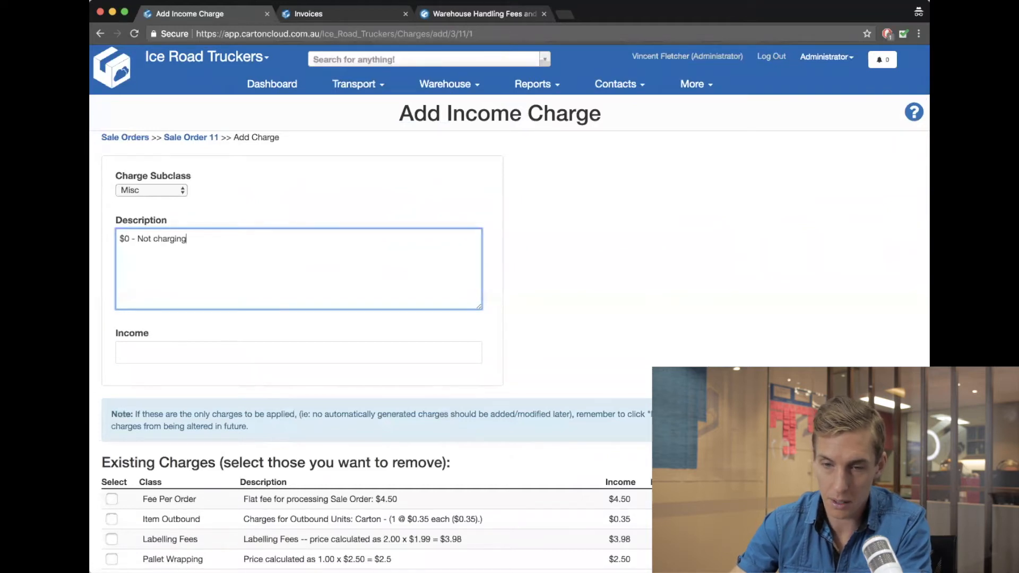
key("Tab")
type("0.00")
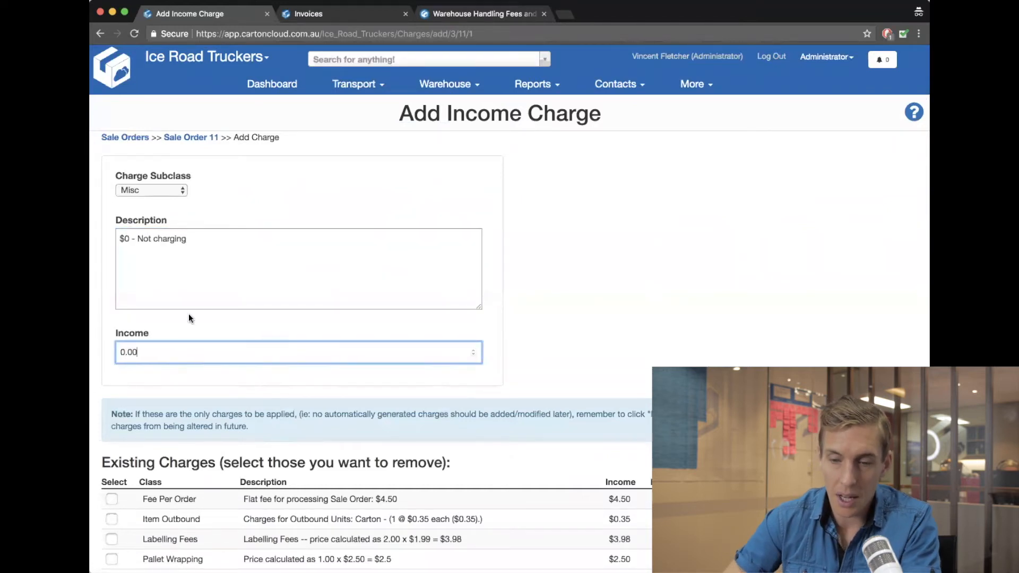
Mark the existing Fee Per Order, Item Outbound, Labelling Fees and Pallet Wrapping charges for removal and save the new income charge
scroll(189, 314, "down", 2)
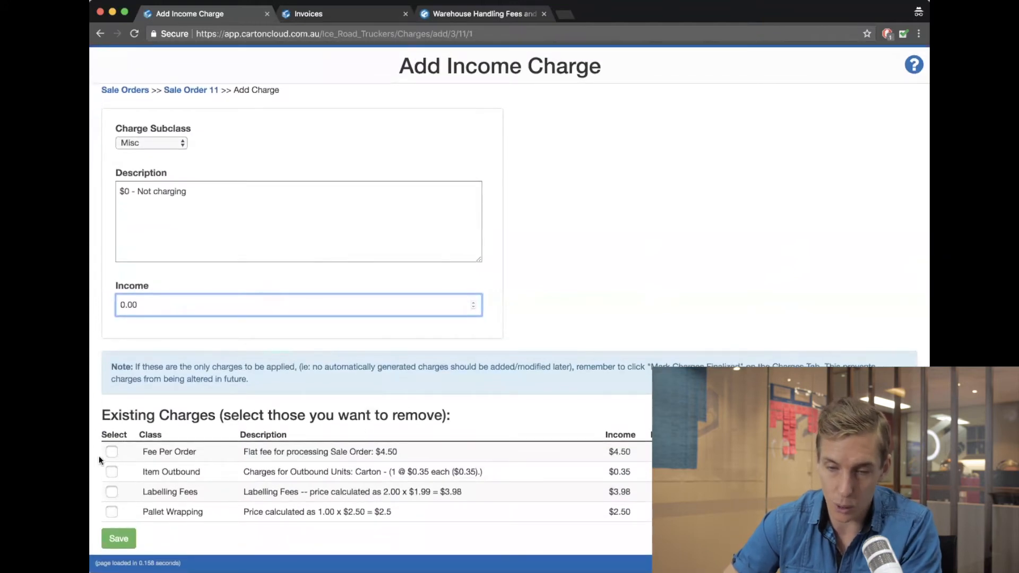
left_click(112, 453)
left_click(112, 472)
left_click(112, 492)
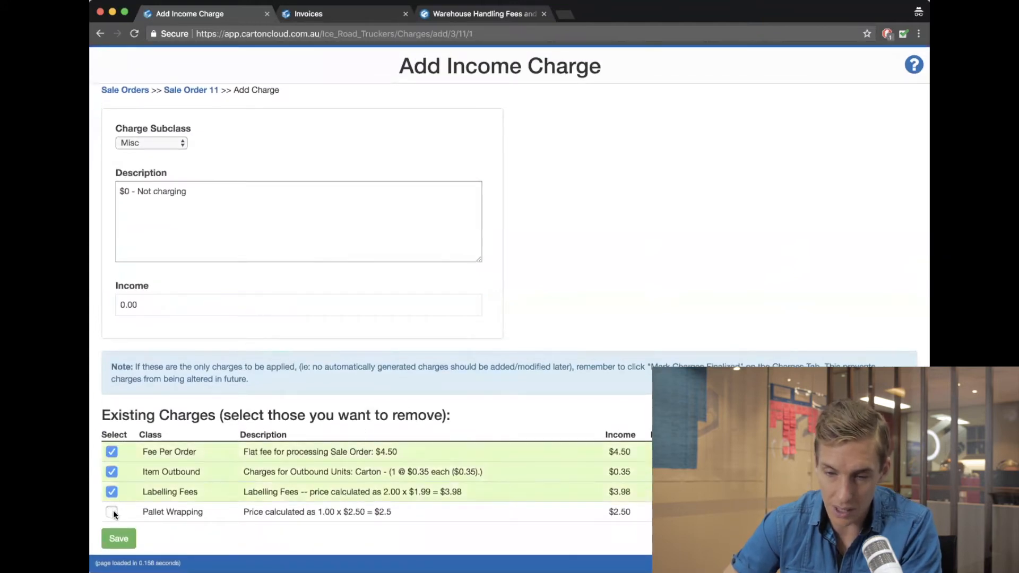
left_click(112, 512)
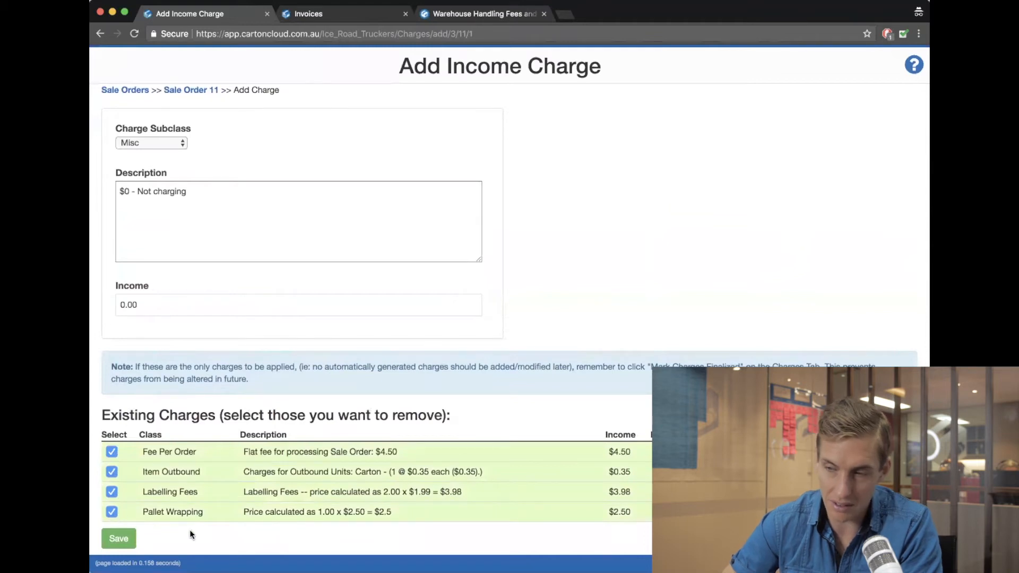
left_click(119, 539)
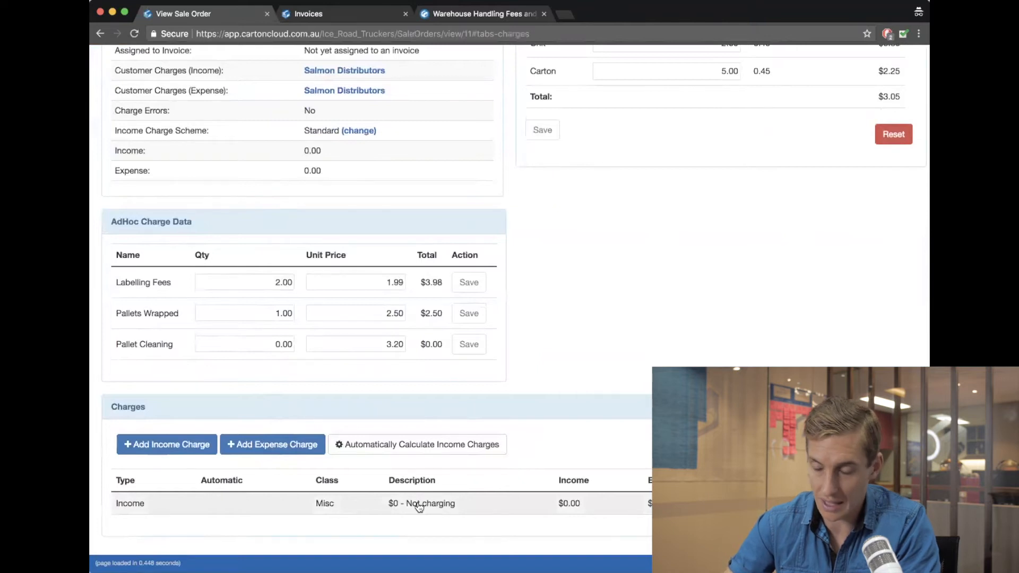
Create a new invoice for Salmon Distributors with start date 2018-07-15 and end date 2018-07-21
scroll(417, 506, "up", 1)
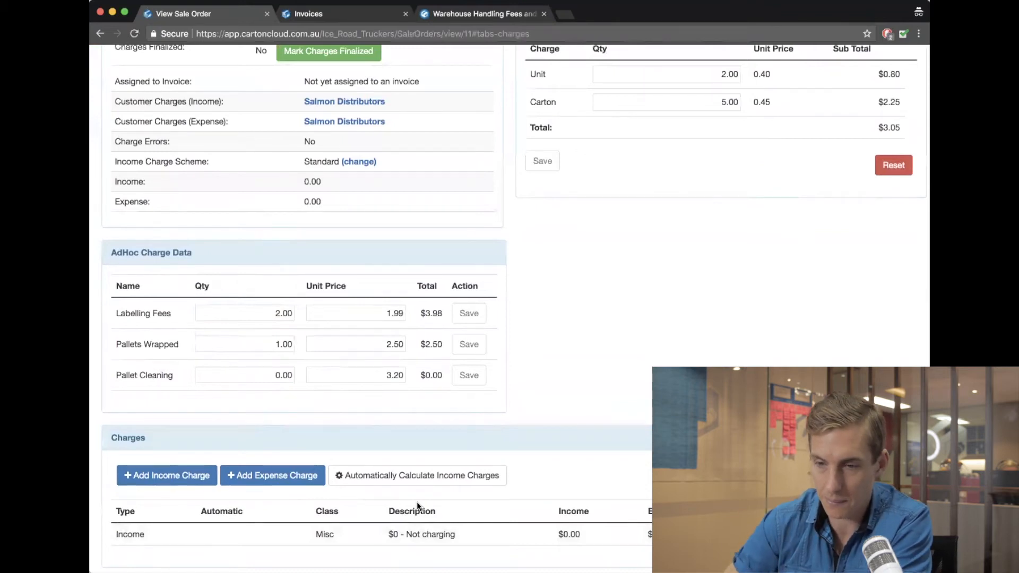
scroll(416, 502, "up", 2)
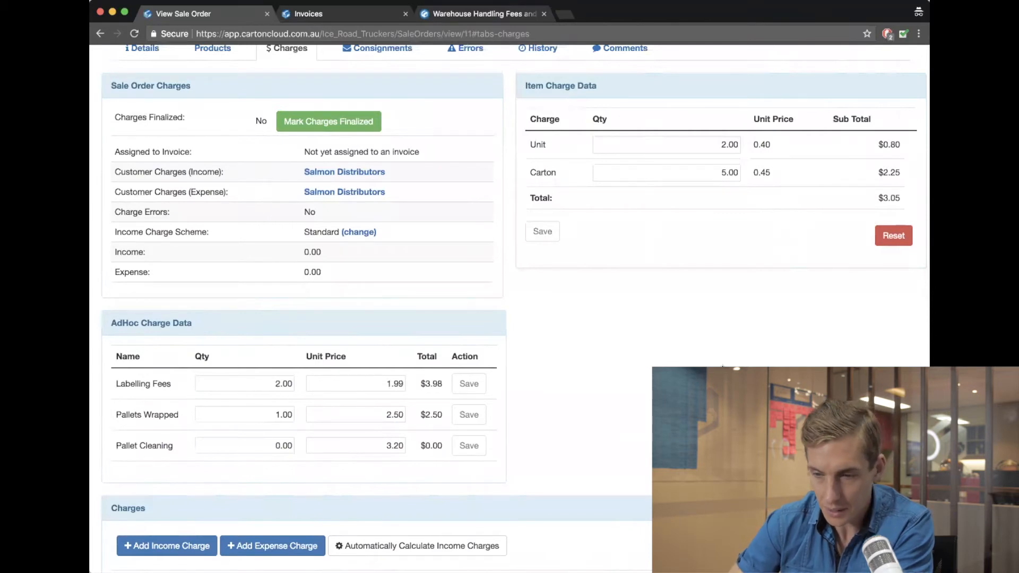
scroll(421, 511, "down", 4)
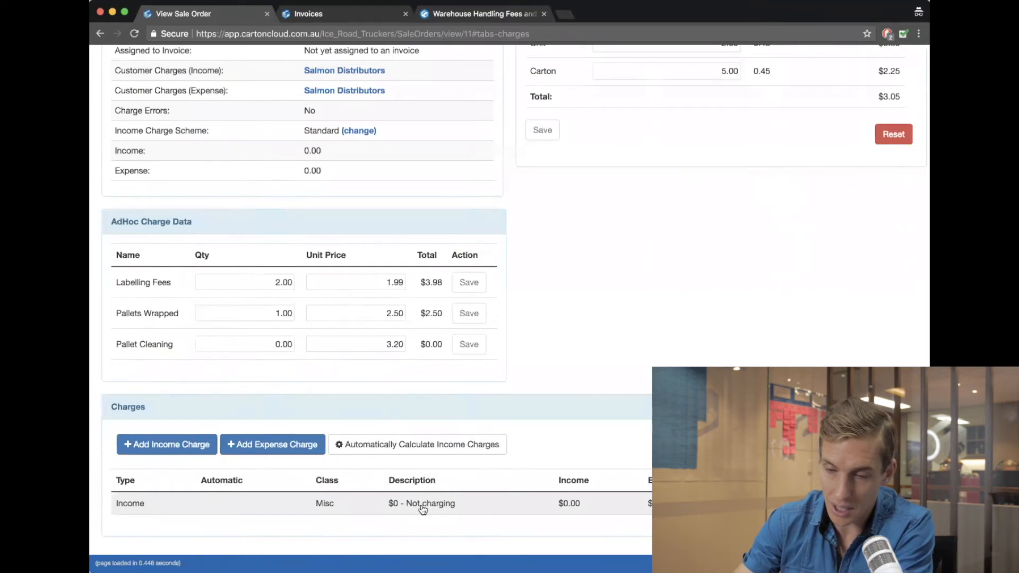
scroll(573, 383, "up", 3)
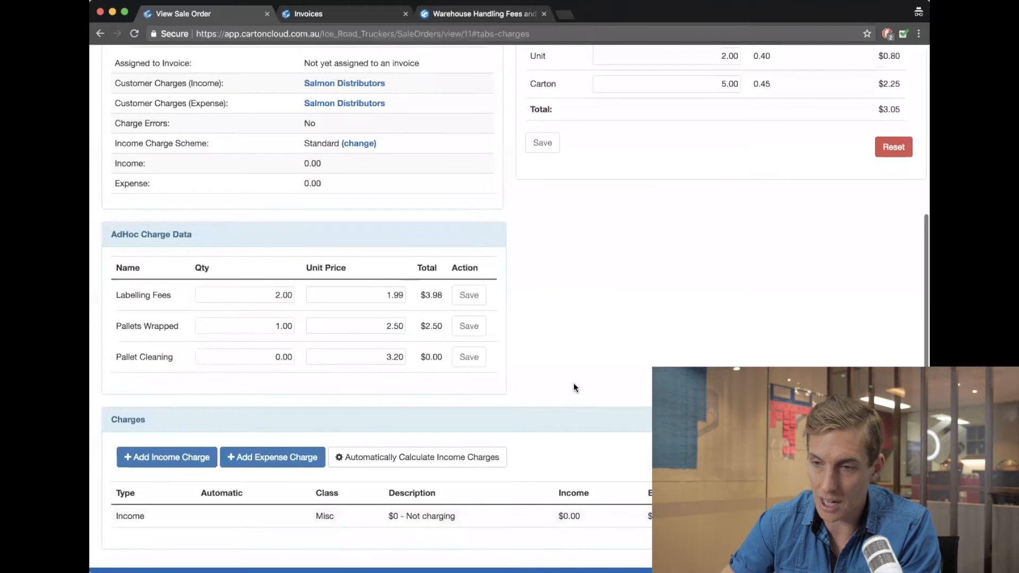
scroll(573, 383, "up", 4)
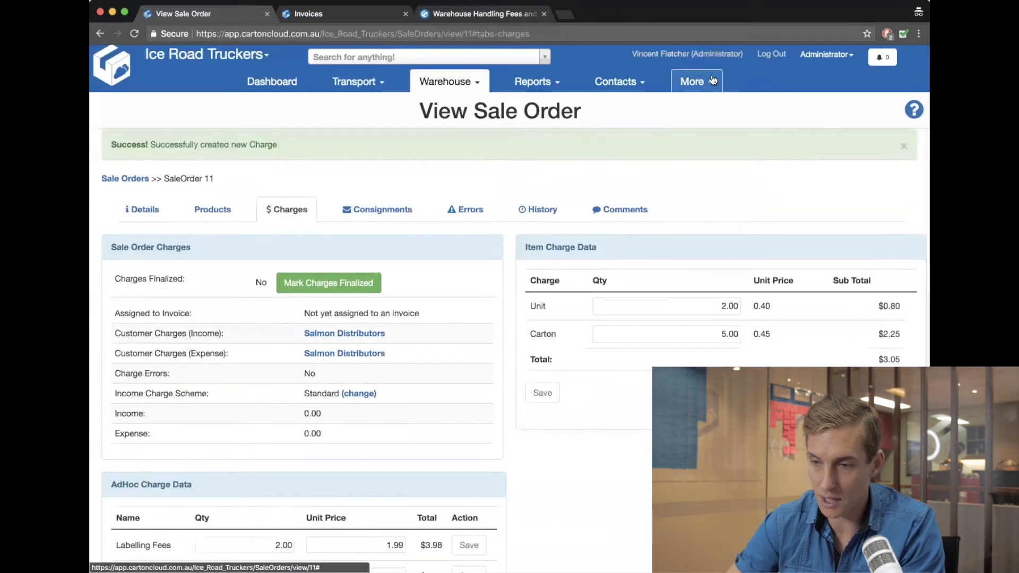
left_click(694, 81)
left_click(713, 226)
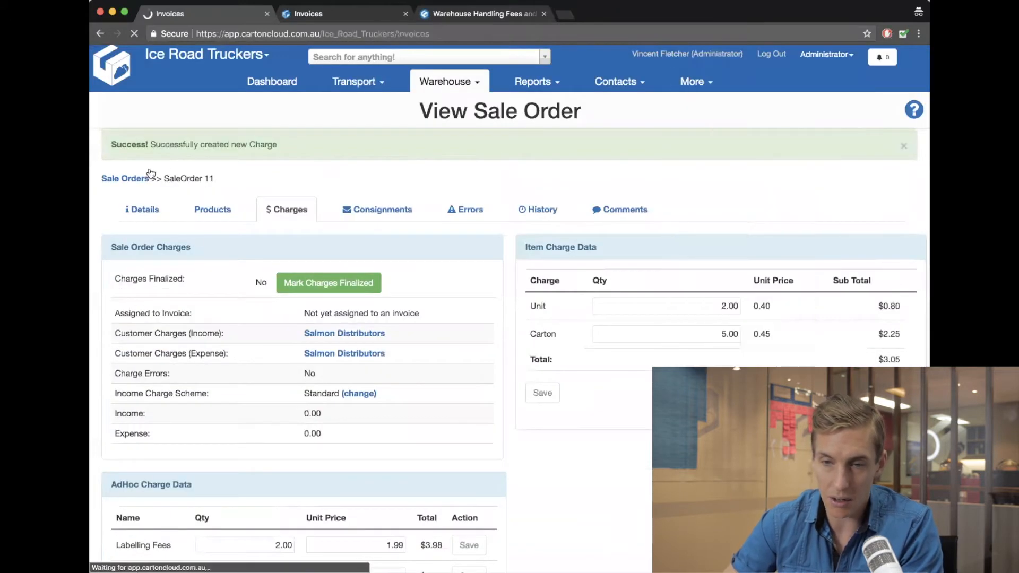
left_click(143, 170)
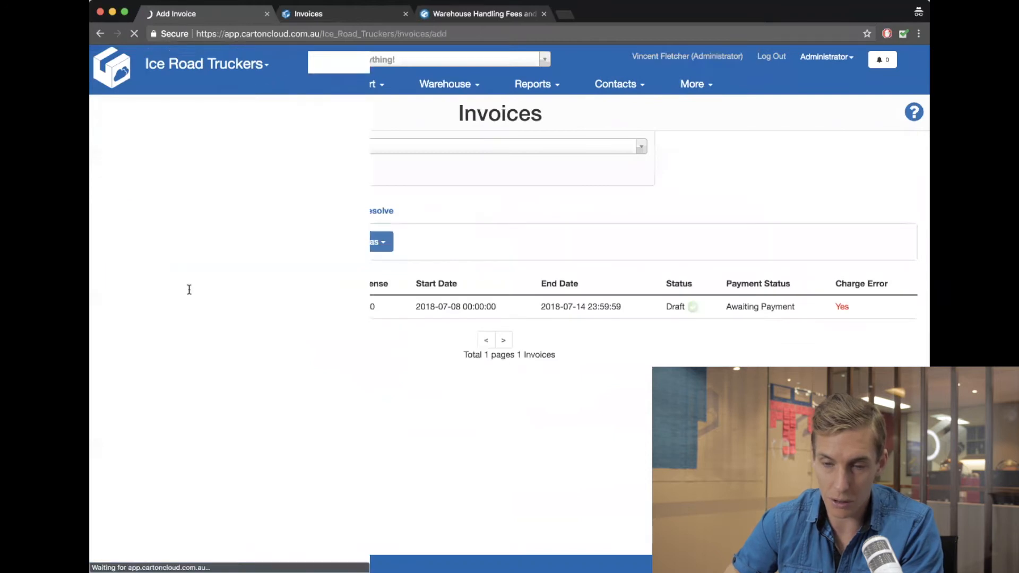
left_click(146, 434)
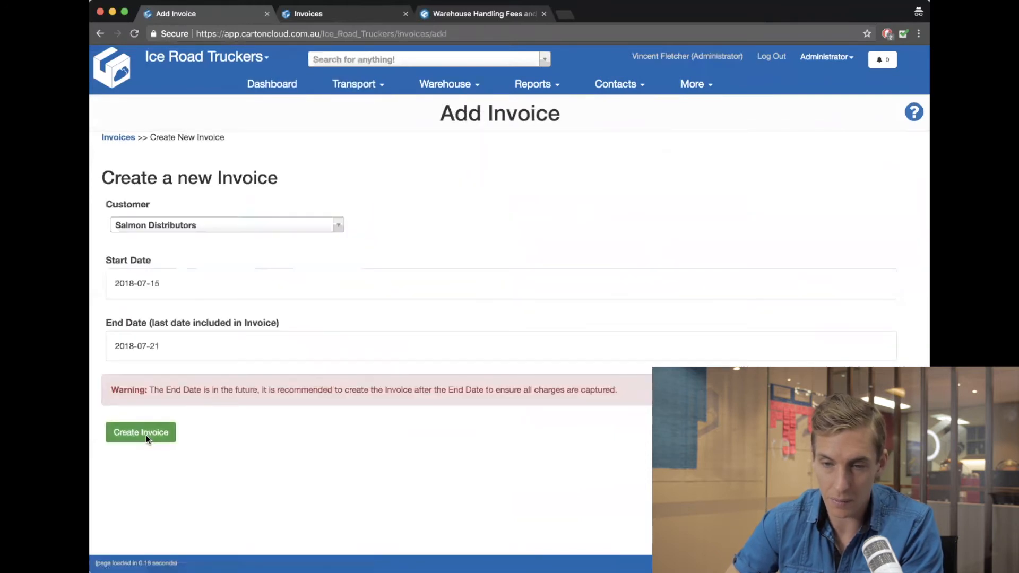
Add the dispatched sale orders INV-0999 and INV-0114 to the new invoice
left_click(225, 212)
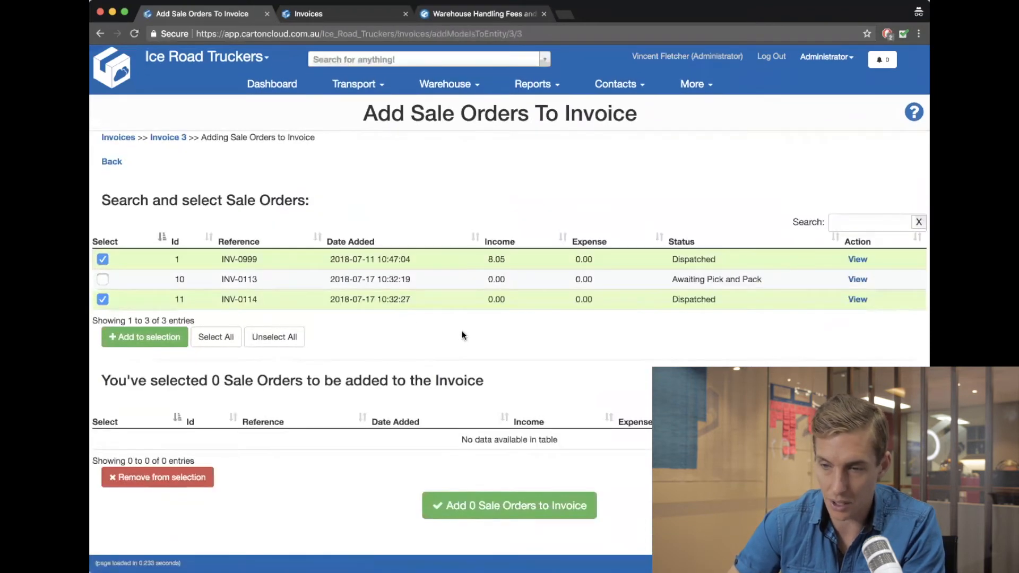
left_click(137, 340)
left_click(504, 491)
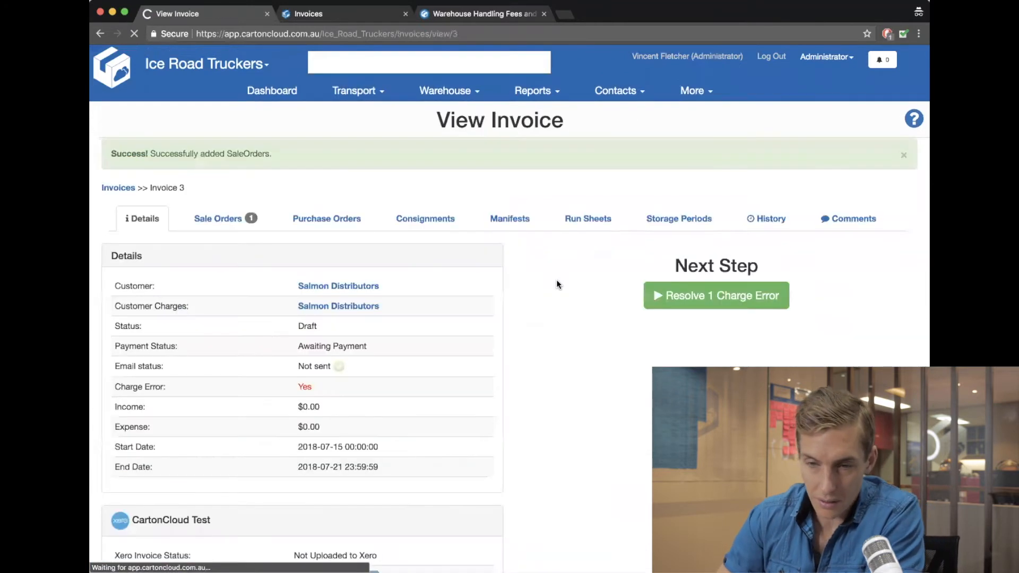
Review the invoice's sale orders and open the charges of sale order INV-0114
left_click(229, 212)
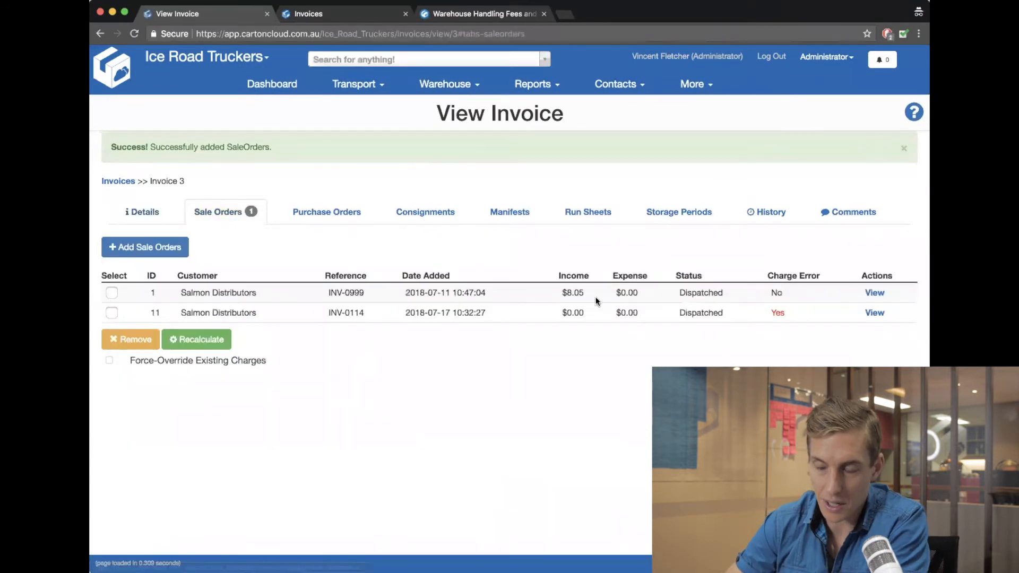
double_click(564, 313)
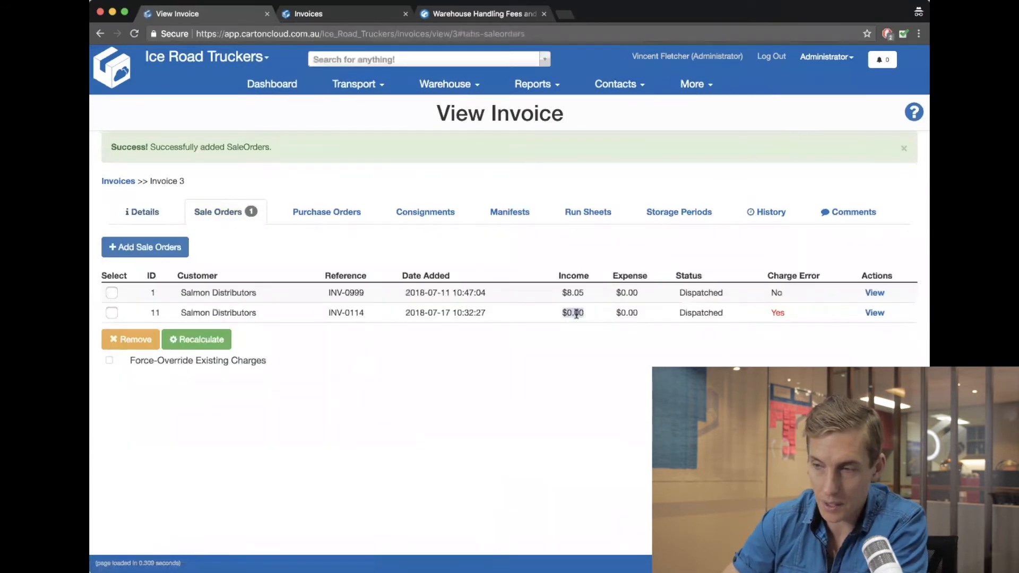
left_click(877, 314)
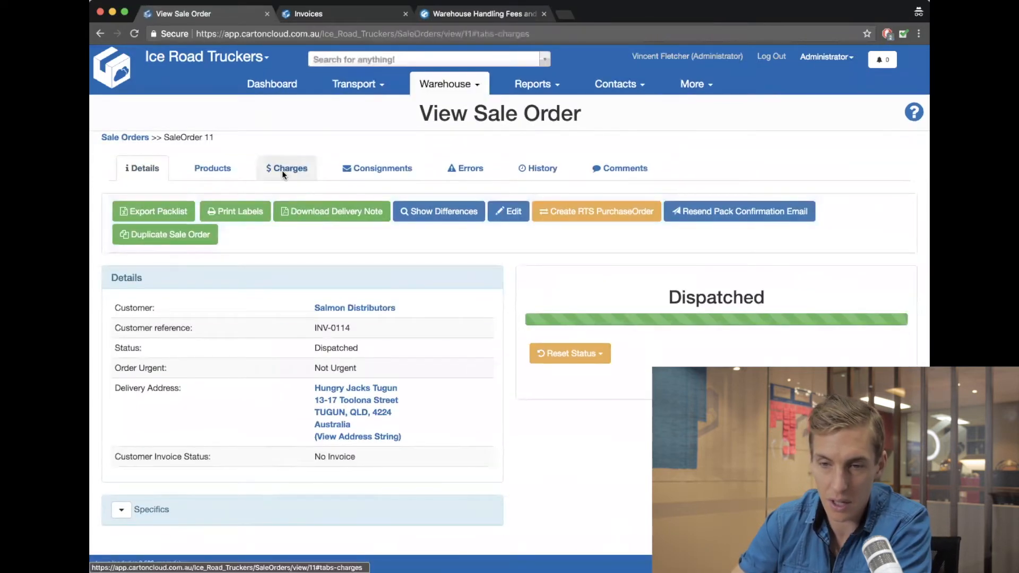
left_click(282, 170)
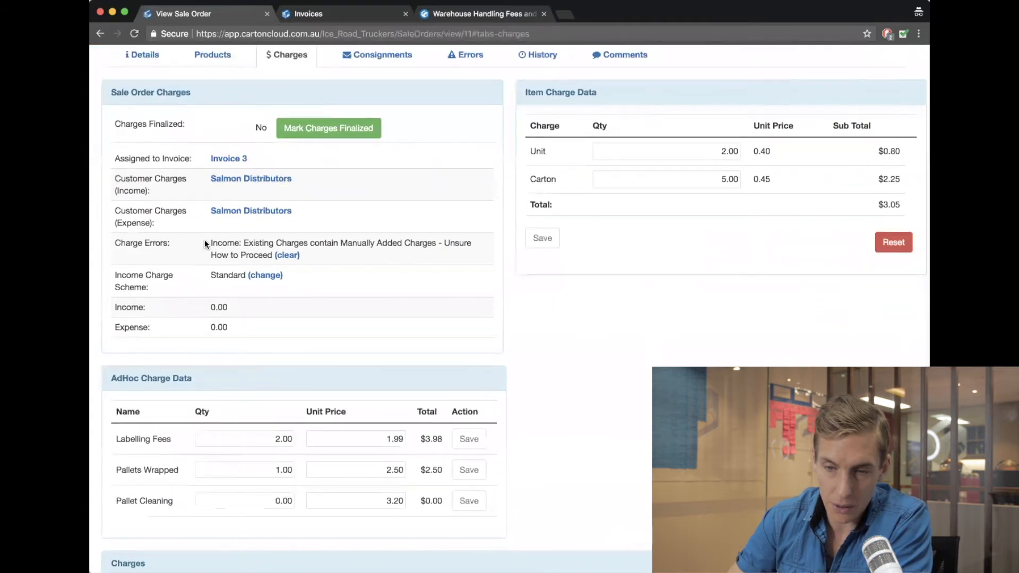
Examine the sale order's charge error alongside its manually added "$0 - Not charging" charge
left_click_drag(208, 242, 239, 243)
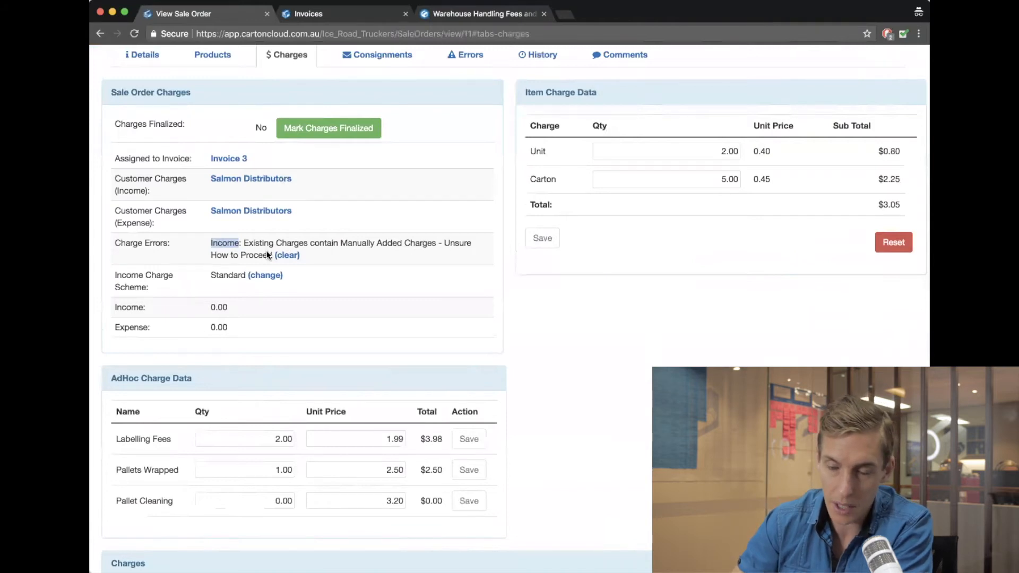
scroll(282, 233, "down", 1)
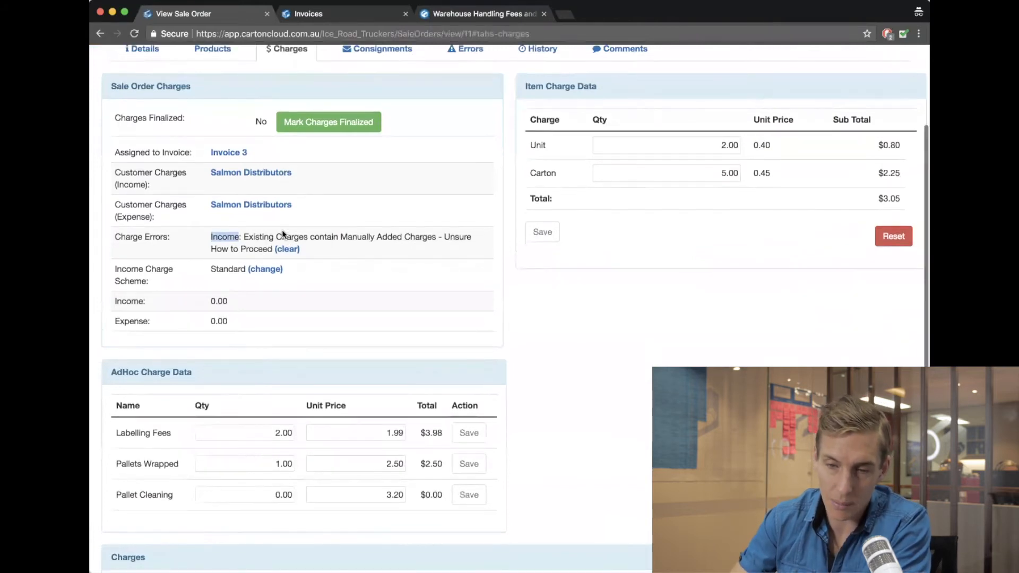
scroll(282, 233, "down", 2)
scroll(282, 234, "up", 2)
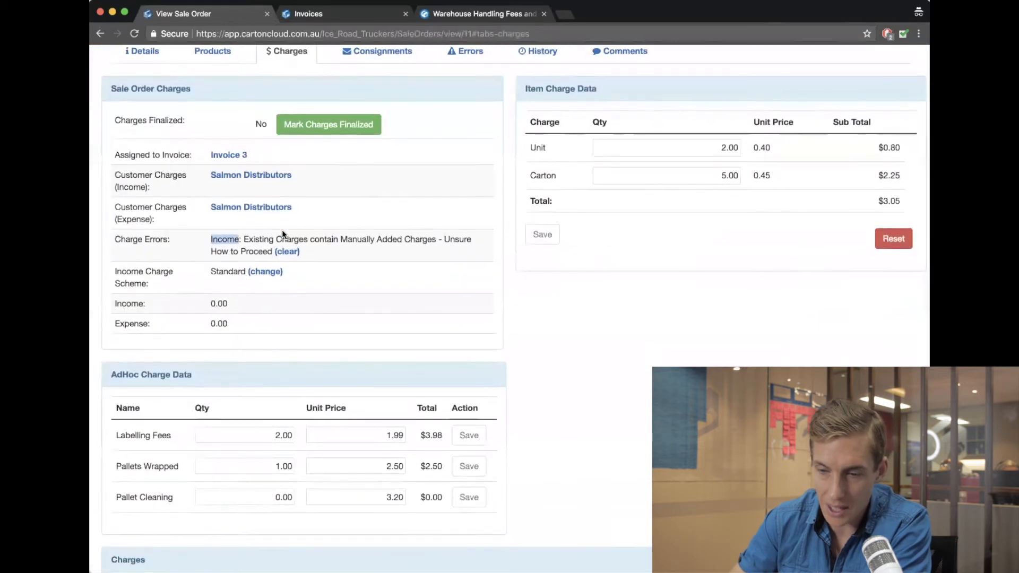
scroll(444, 489, "down", 5)
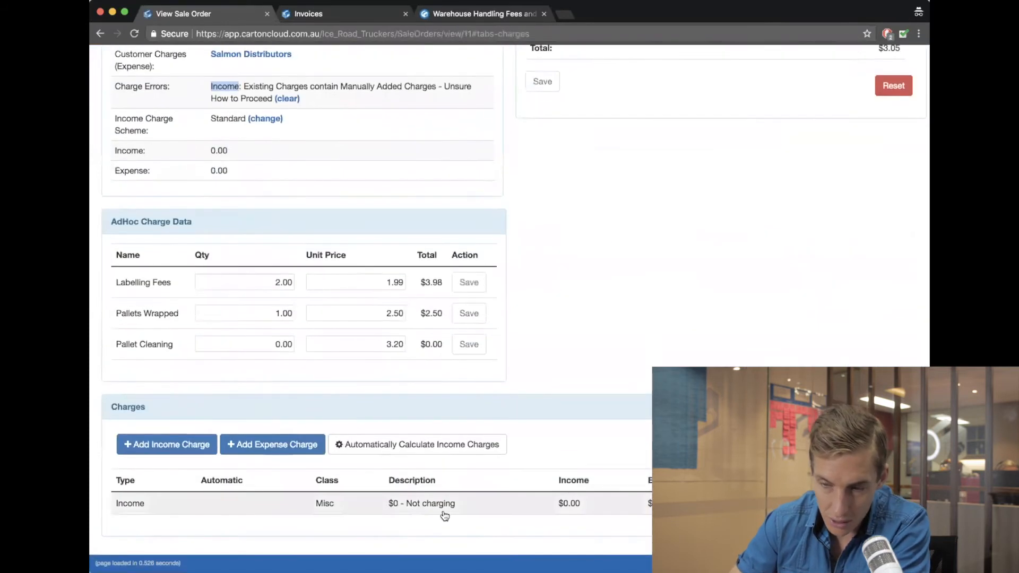
scroll(445, 515, "up", 9)
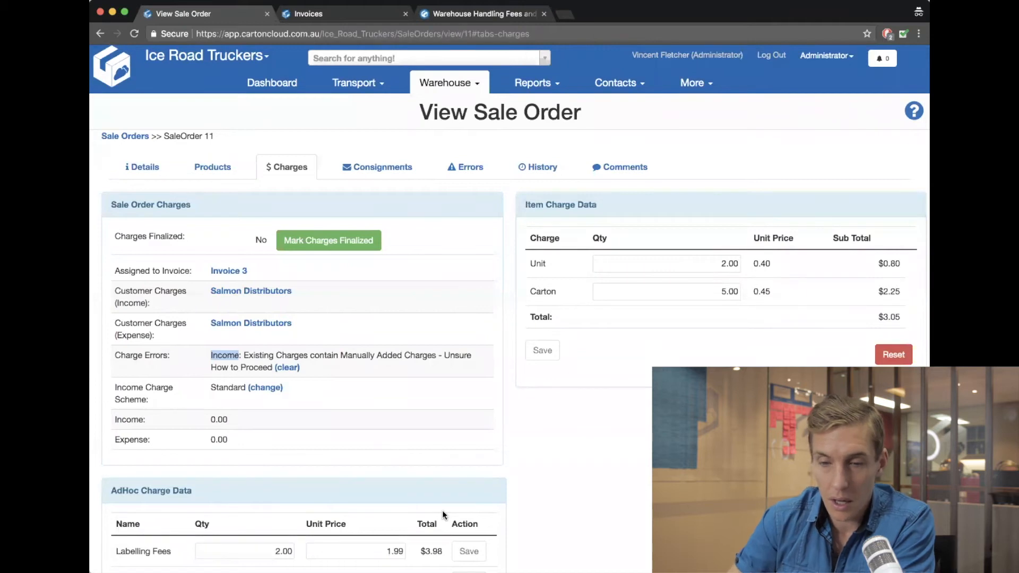
left_click(396, 416)
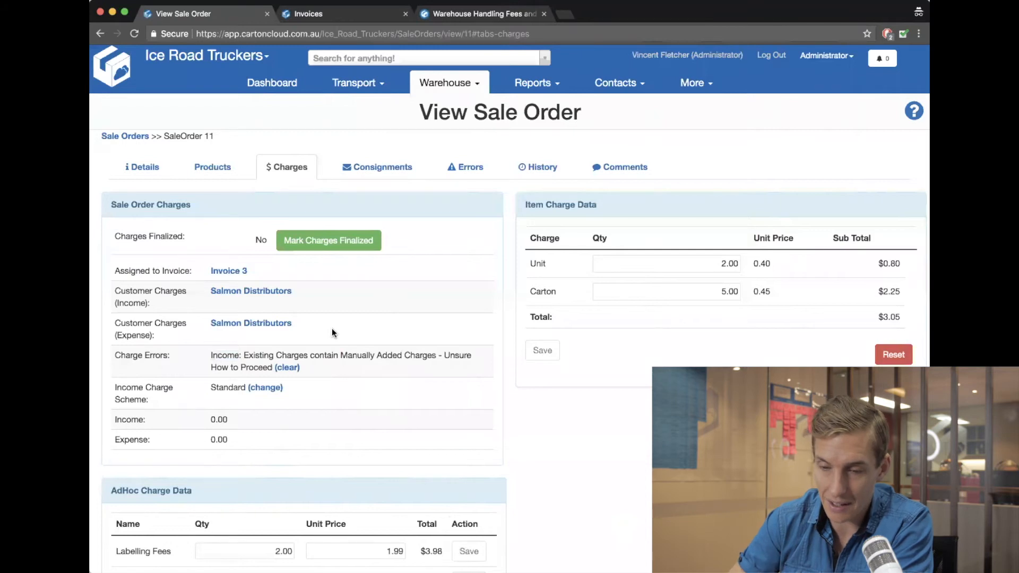
Mark the sale order's charges as finalized and reopen its charges
scroll(332, 333, "down", 5)
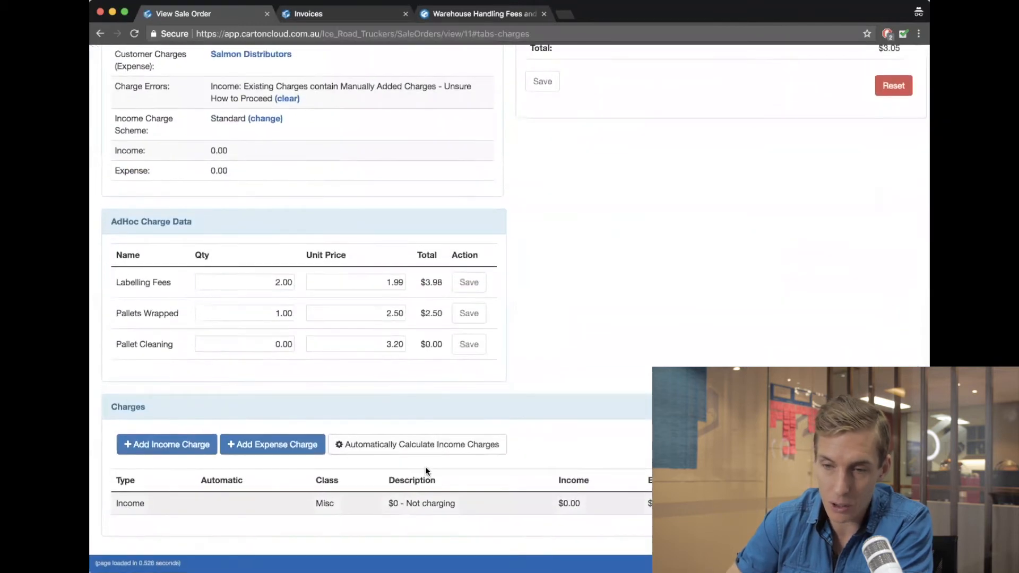
scroll(425, 466, "up", 5)
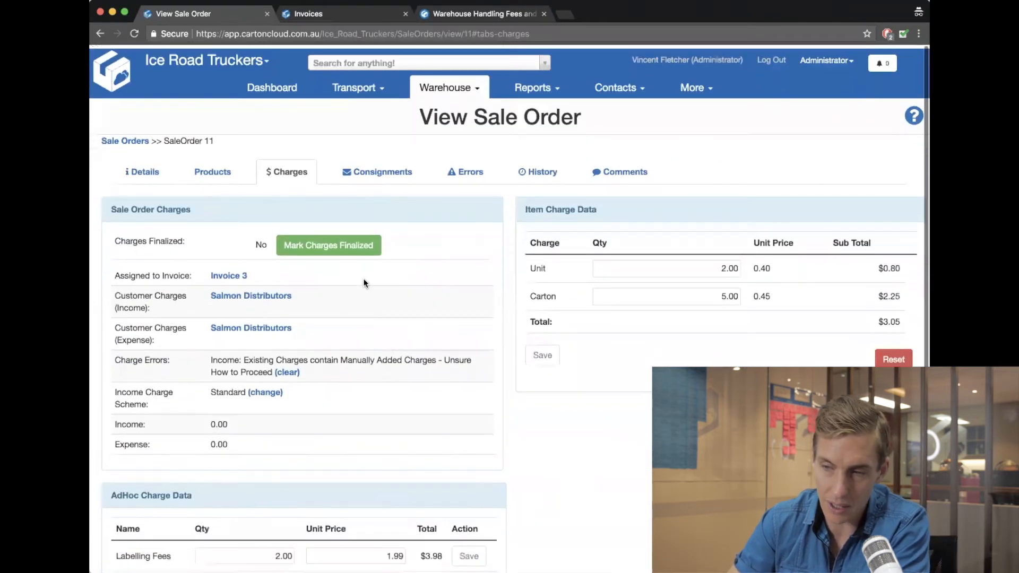
left_click(339, 243)
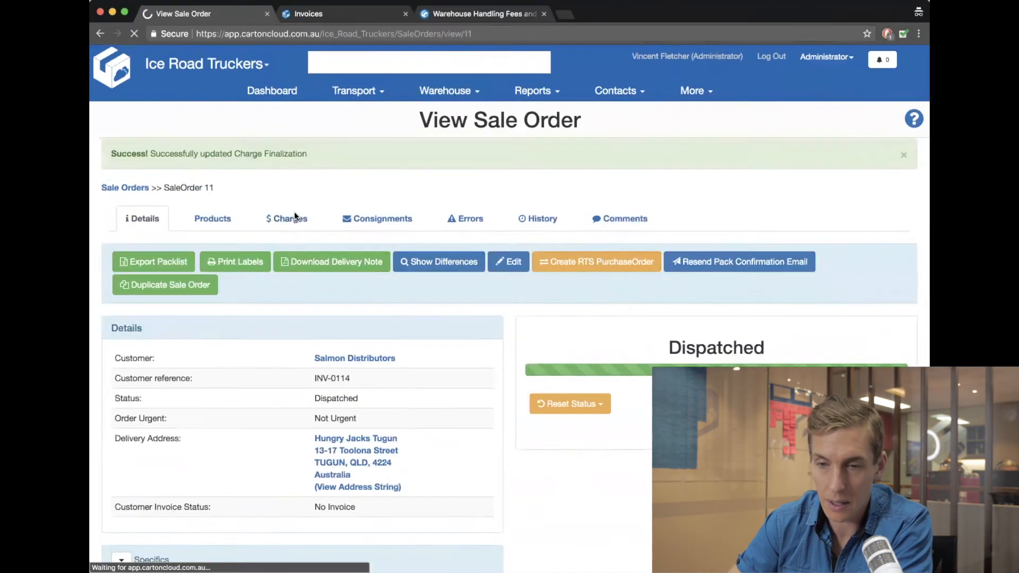
left_click(295, 214)
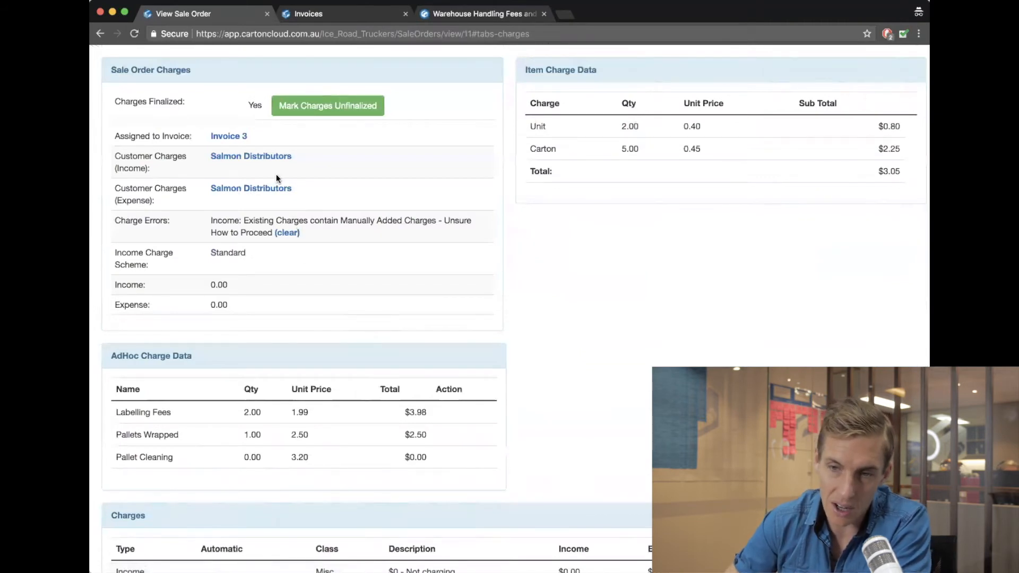
Check the sale order's Charges Finalized status and return to the list of invoices in the other browser tab
triple_click(251, 105)
left_click(251, 104)
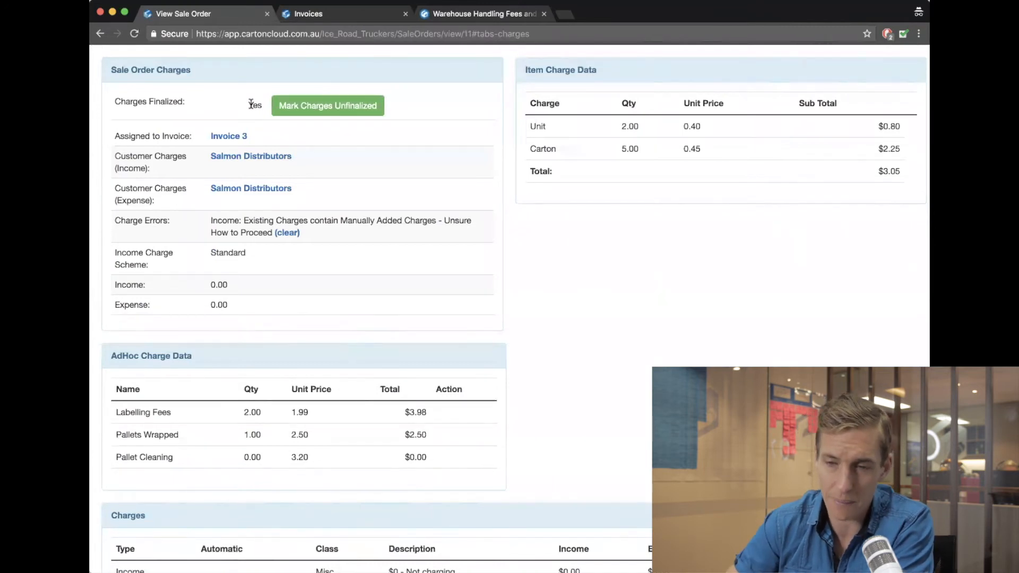
left_click(318, 19)
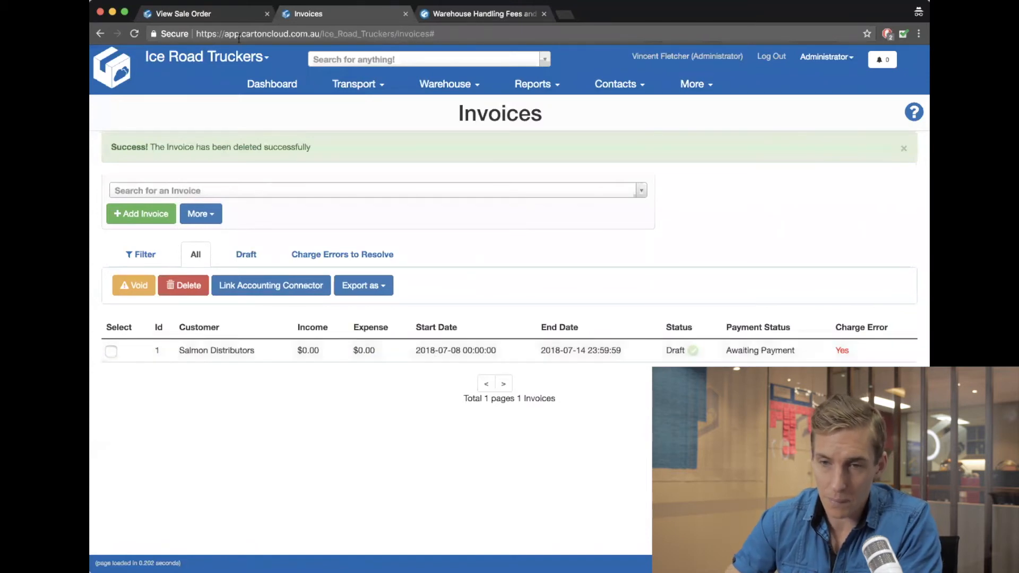
Review the sale order's finalized status, charge error and "$0 - Not charging" charge
left_click(240, 10)
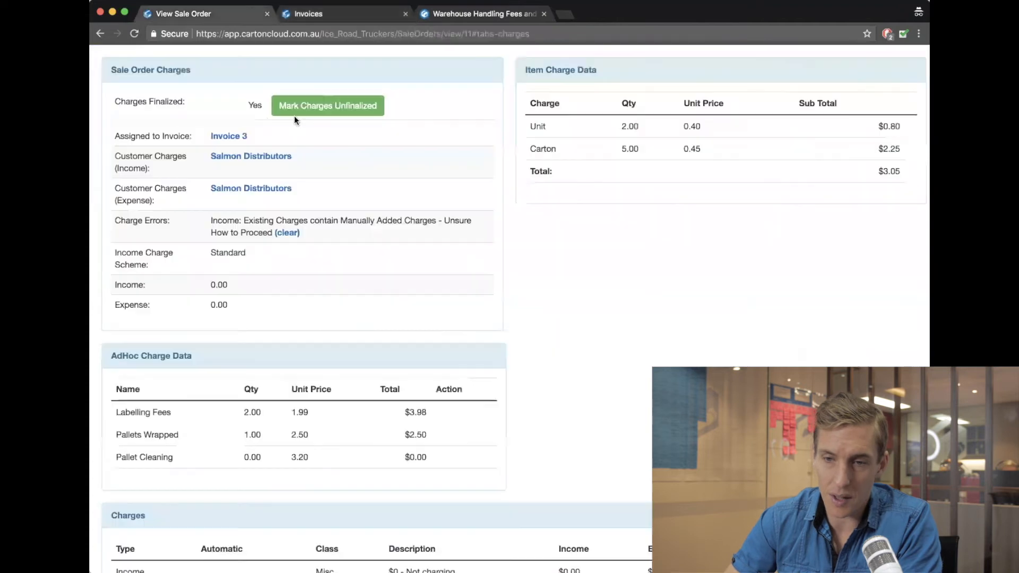
scroll(312, 180, "down", 3)
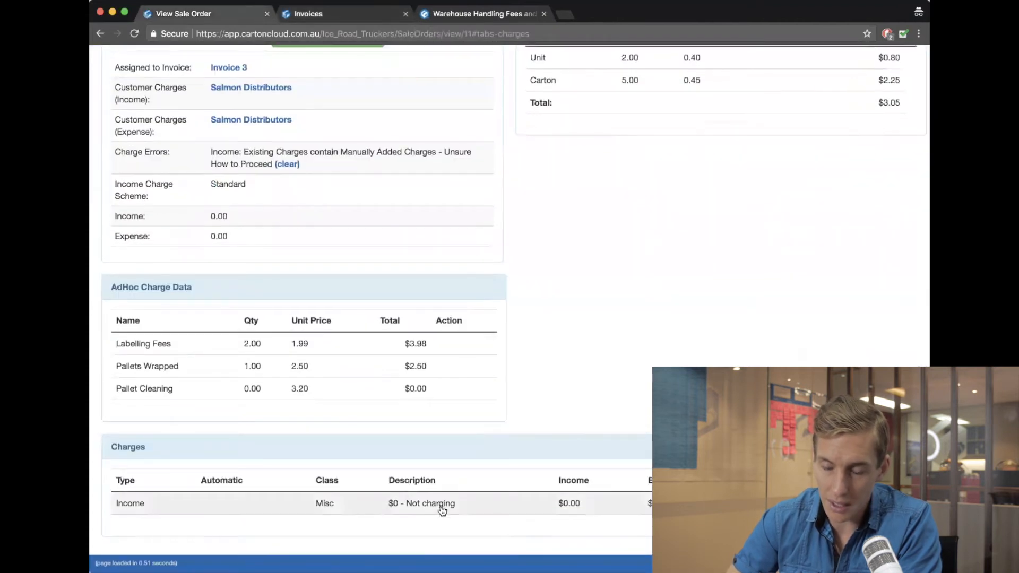
scroll(415, 426, "up", 3)
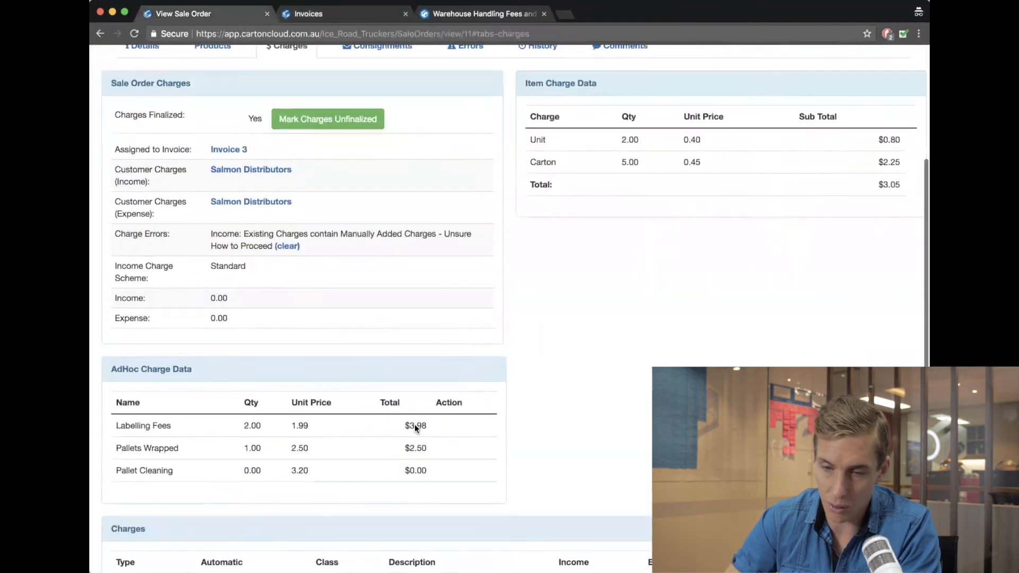
scroll(415, 426, "up", 3)
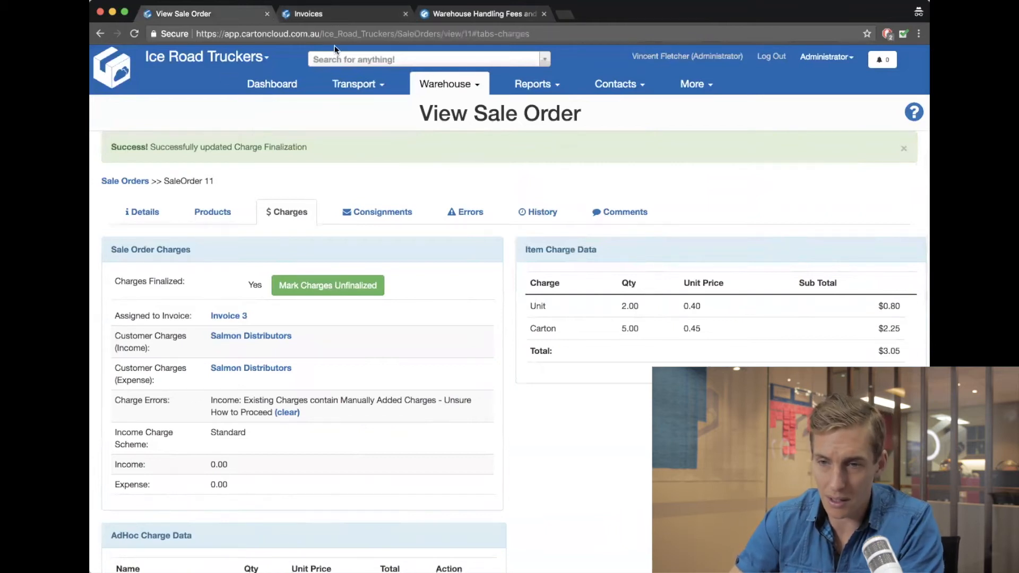
Refresh the invoice list, open Salmon Distributors' Invoice 3 and remove sale order INV-0114 from it
left_click(334, 14)
left_click(194, 254)
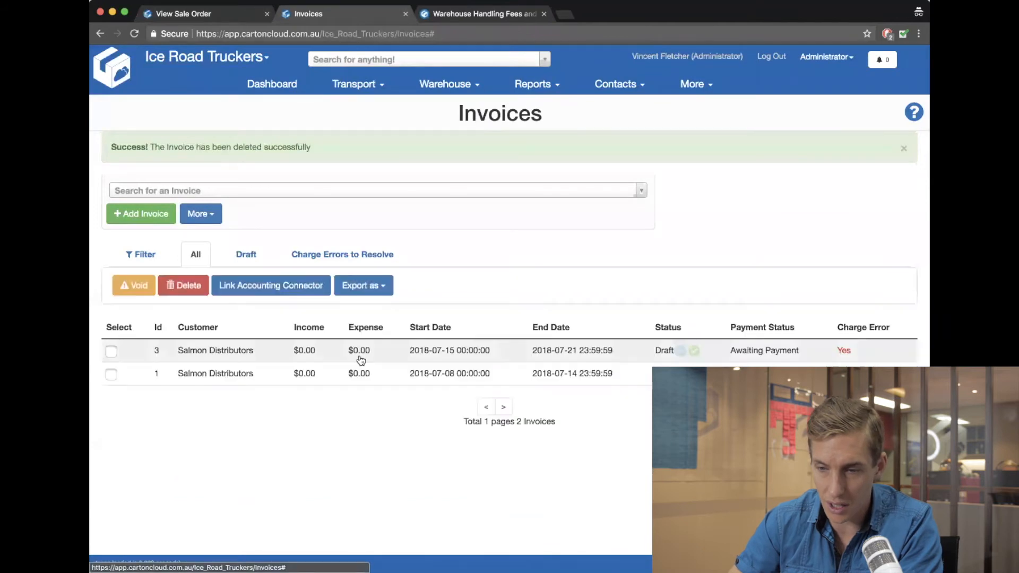
left_click(361, 360)
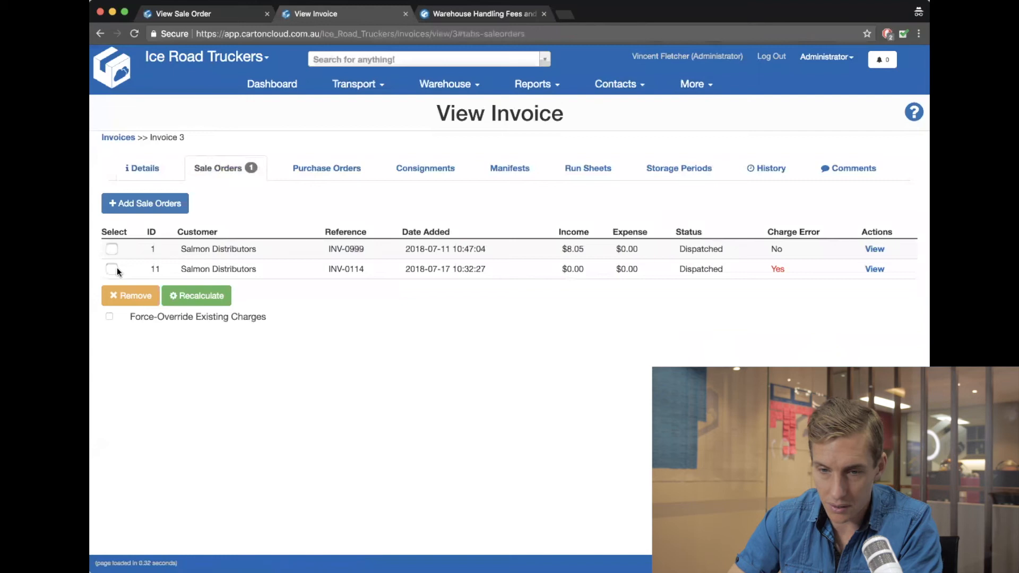
left_click(117, 268)
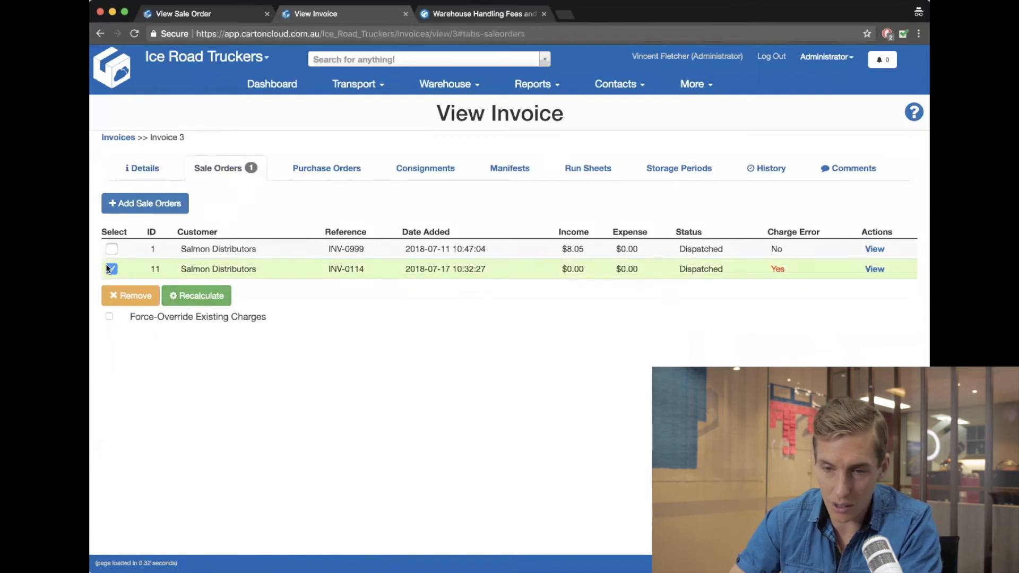
left_click(118, 295)
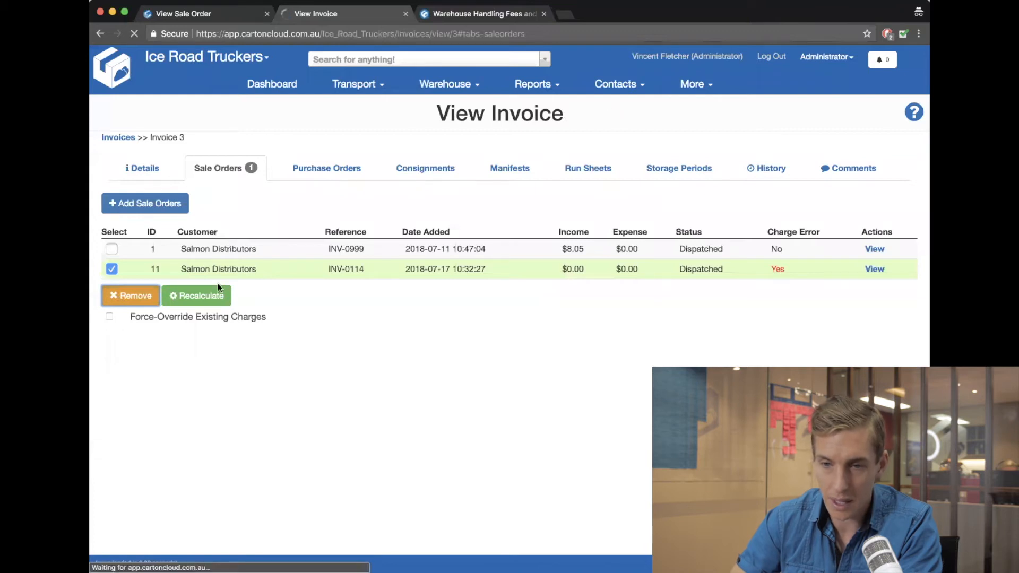
Add sale order INV-0114 back to Invoice 3 and check its charge error among the invoice's sale orders
left_click(215, 218)
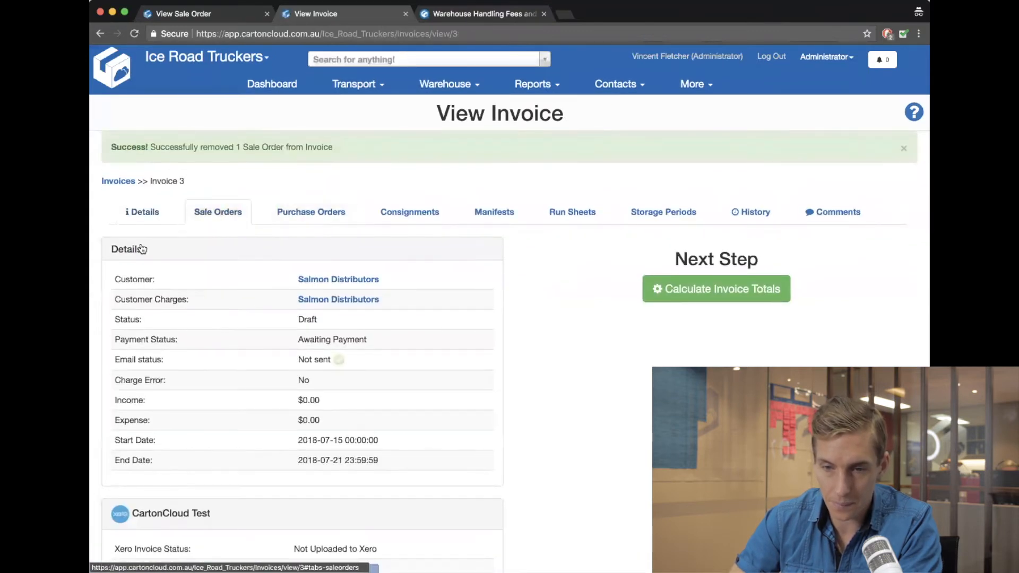
left_click(143, 246)
left_click(319, 262)
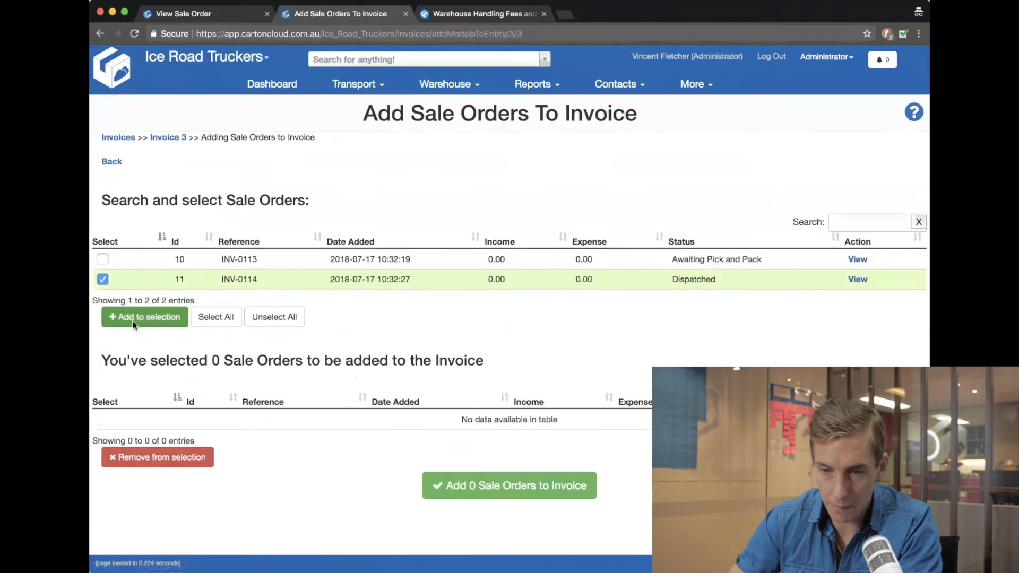
left_click(143, 317)
left_click(588, 470)
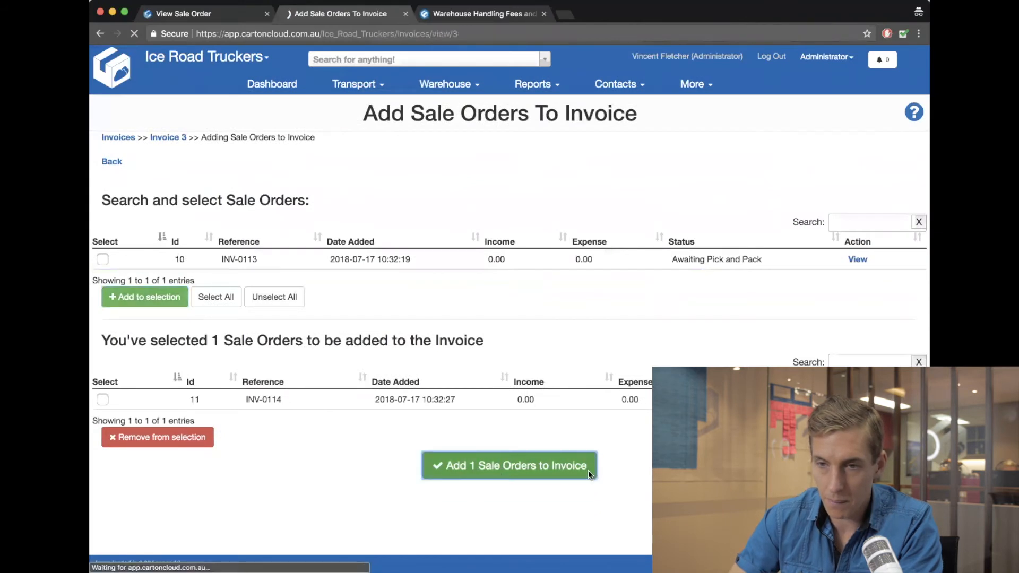
left_click(217, 213)
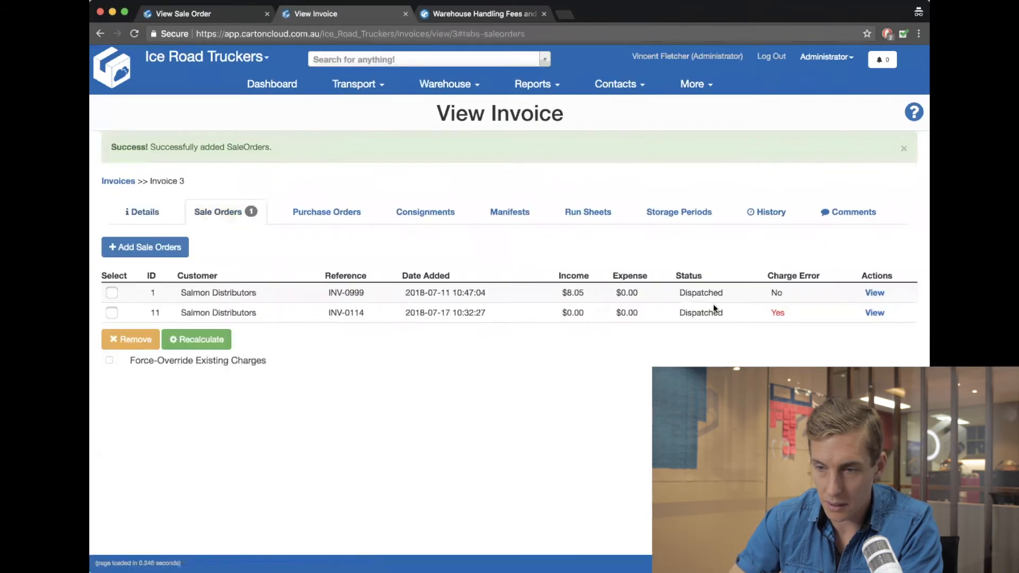
Remove sale order INV-0114 from Invoice 3 again and clear the charge error in its charges
left_click(111, 313)
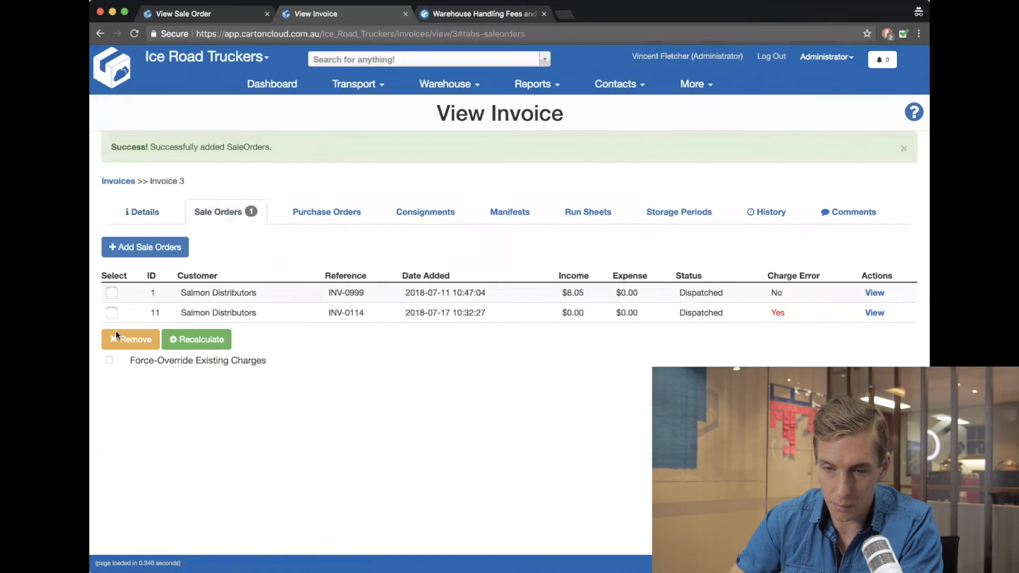
left_click(118, 339)
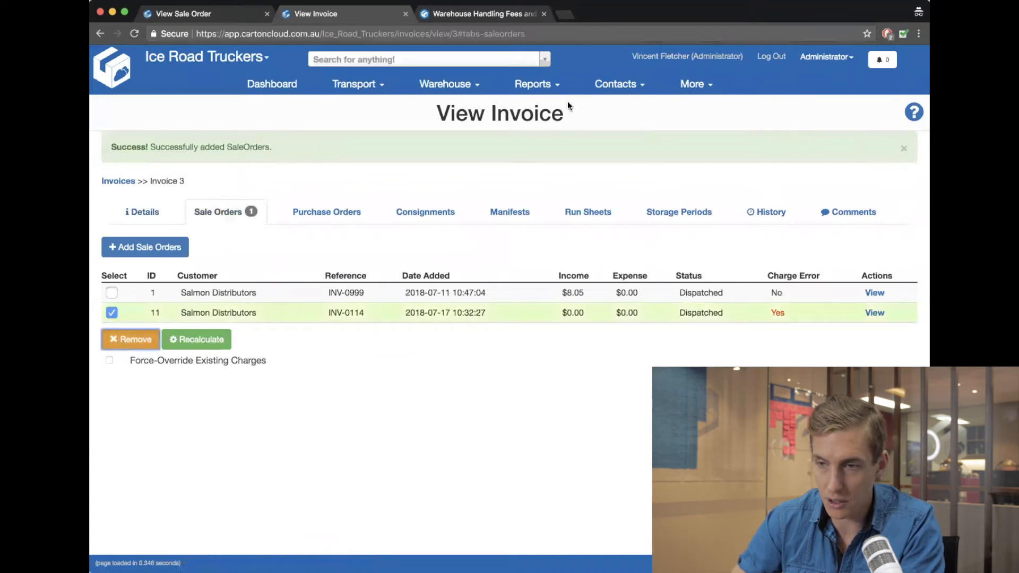
left_click(200, 15)
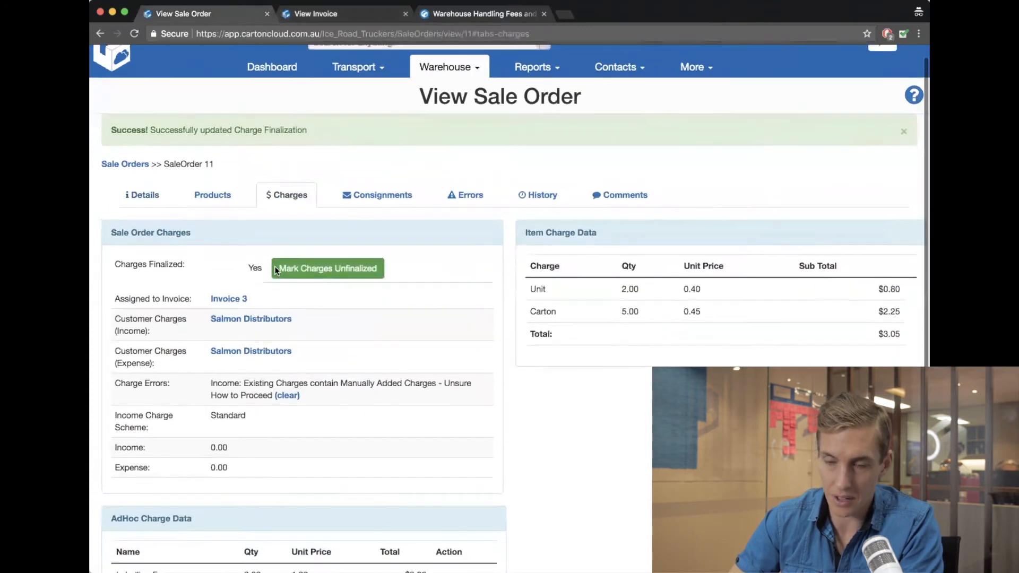
scroll(281, 319, "down", 2)
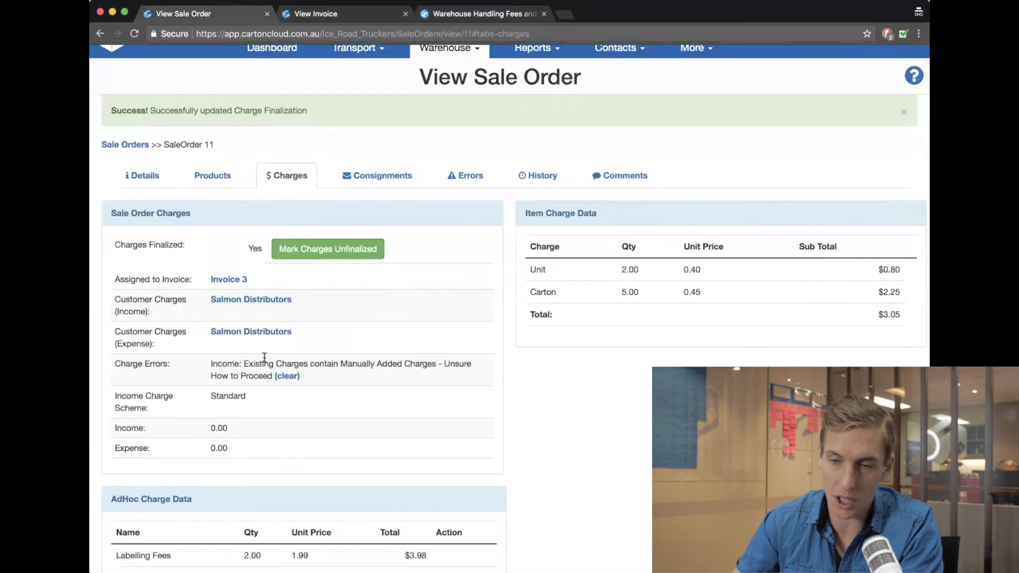
scroll(281, 366, "down", 8)
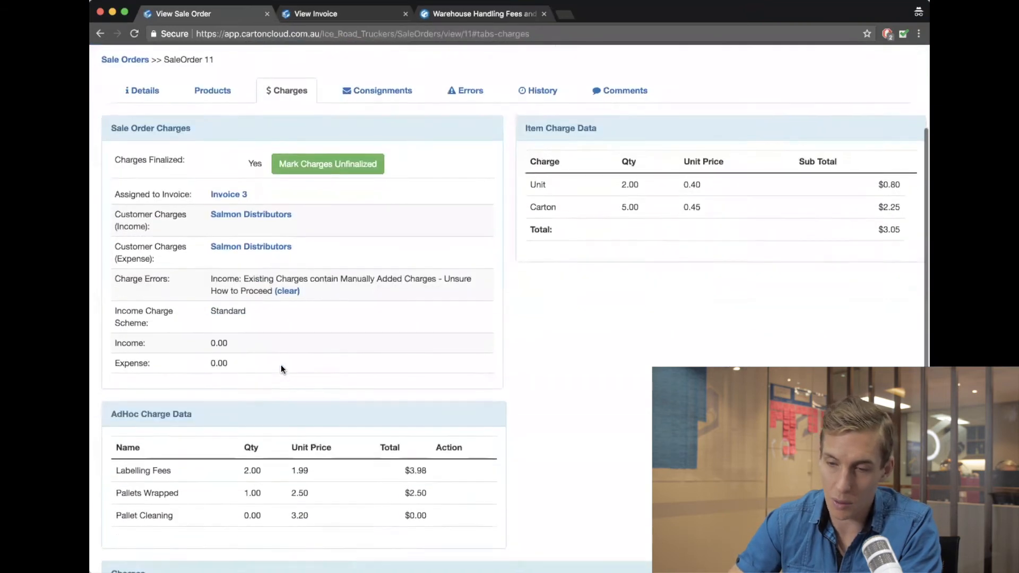
scroll(340, 219, "up", 2)
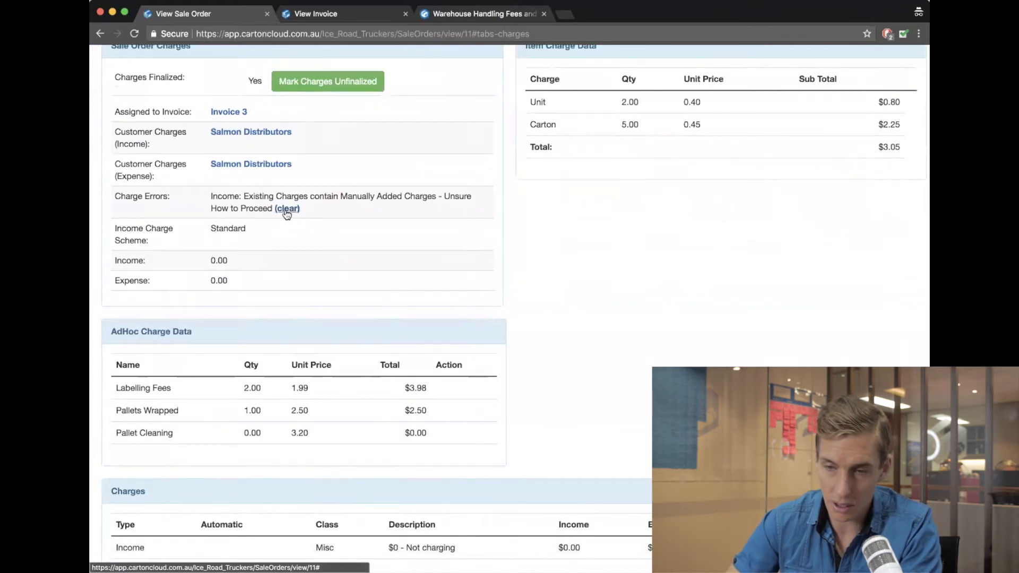
left_click(288, 210)
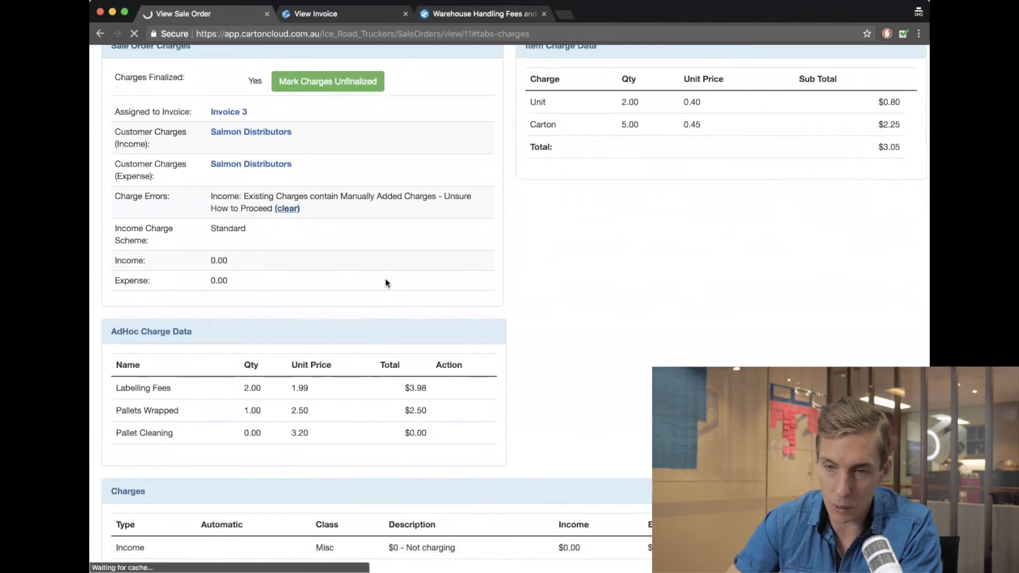
scroll(385, 244, "up", 3)
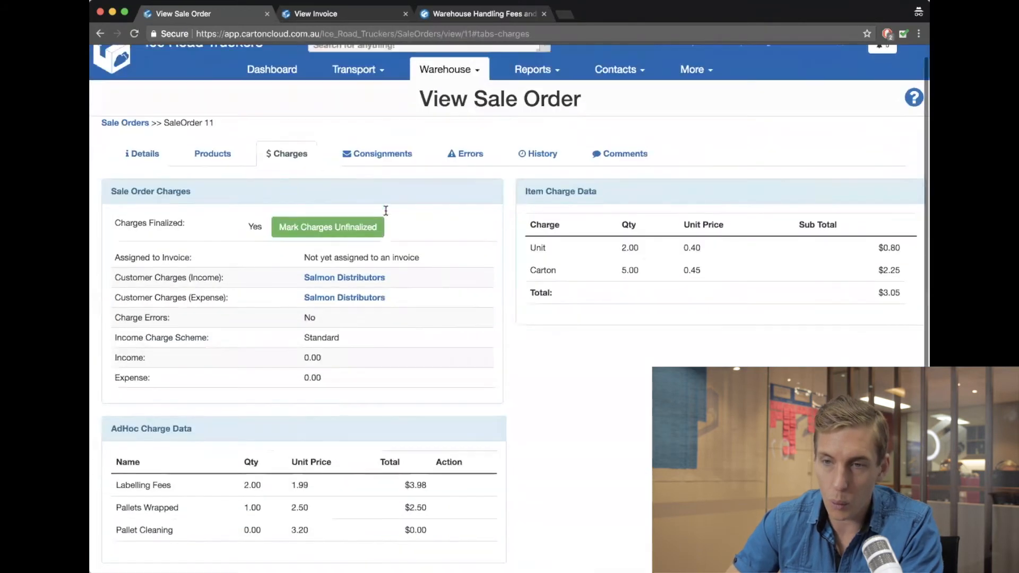
Add sale order INV-0114 to Invoice 3 and check its income in the invoice's sale orders
left_click(329, 13)
left_click(203, 215)
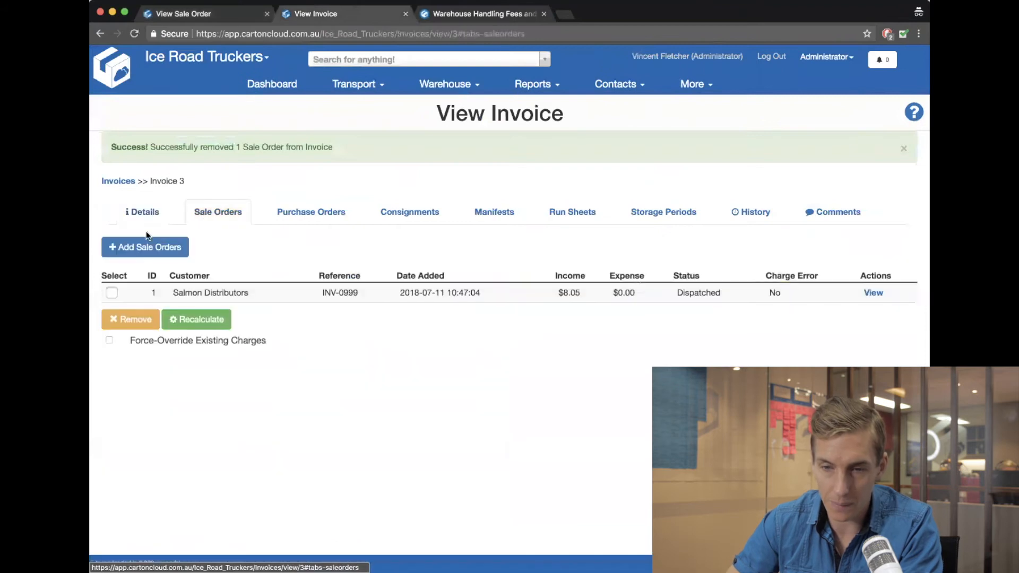
left_click(149, 248)
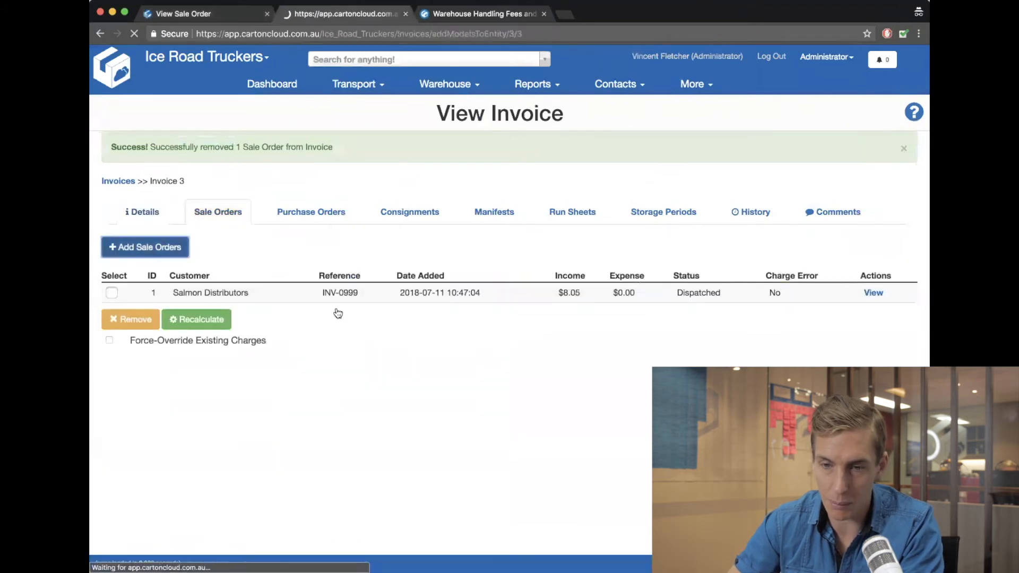
left_click(148, 316)
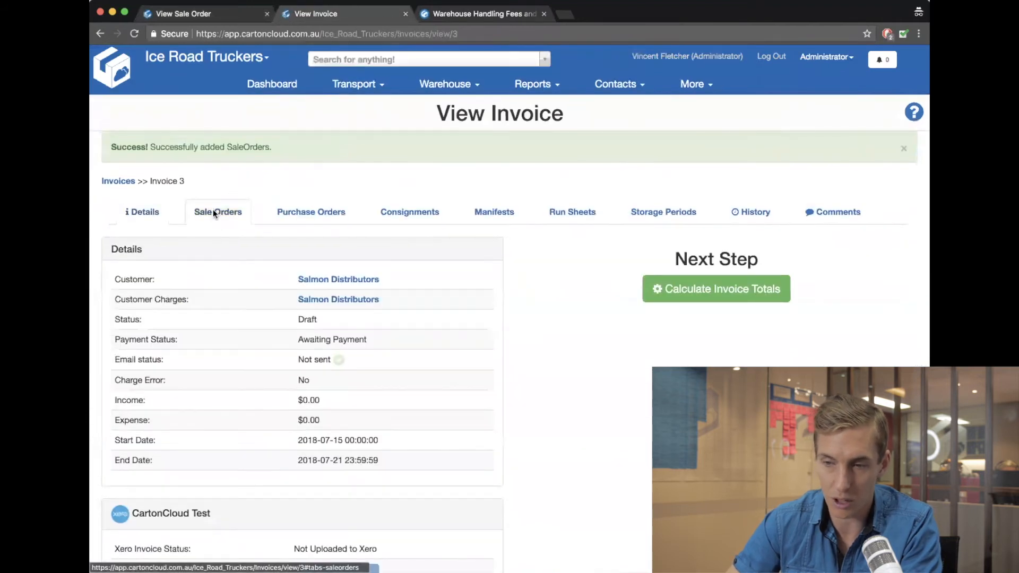
left_click(214, 213)
double_click(573, 313)
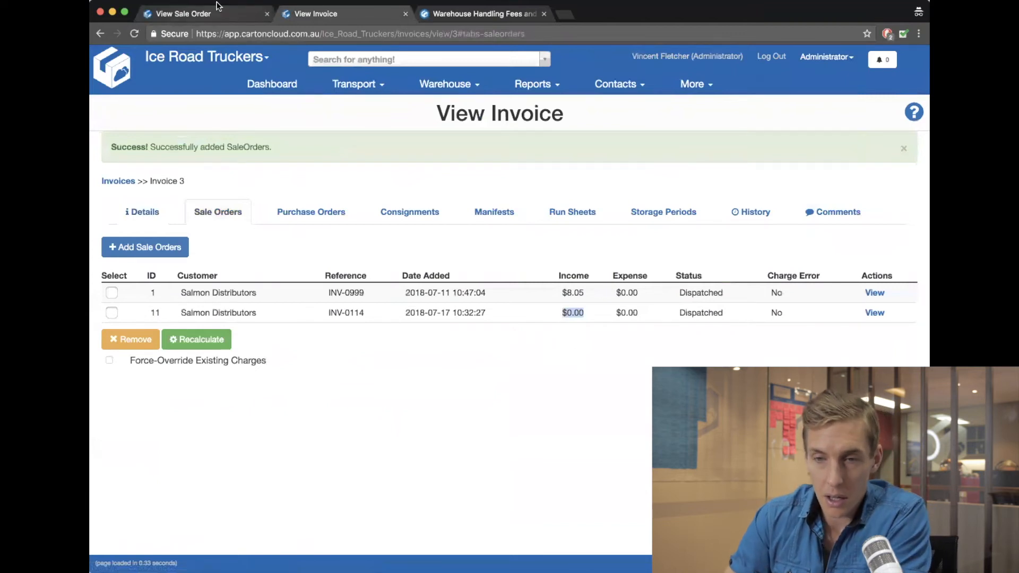
Review sale order INV-0114's finalized charges, including the manually added "$0 - Not charging" line, in the other browser tab
left_click(206, 15)
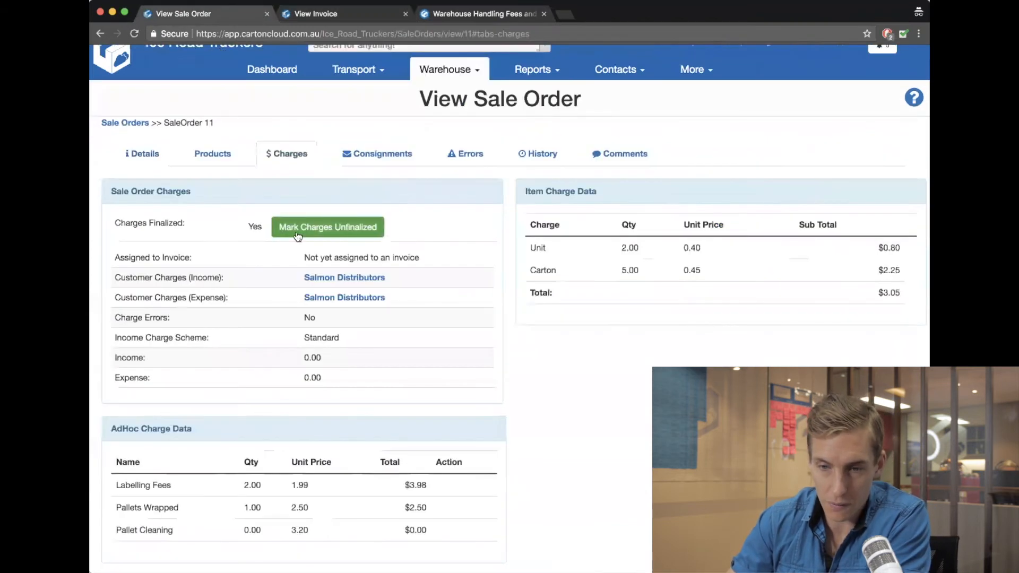
scroll(385, 289, "down", 1)
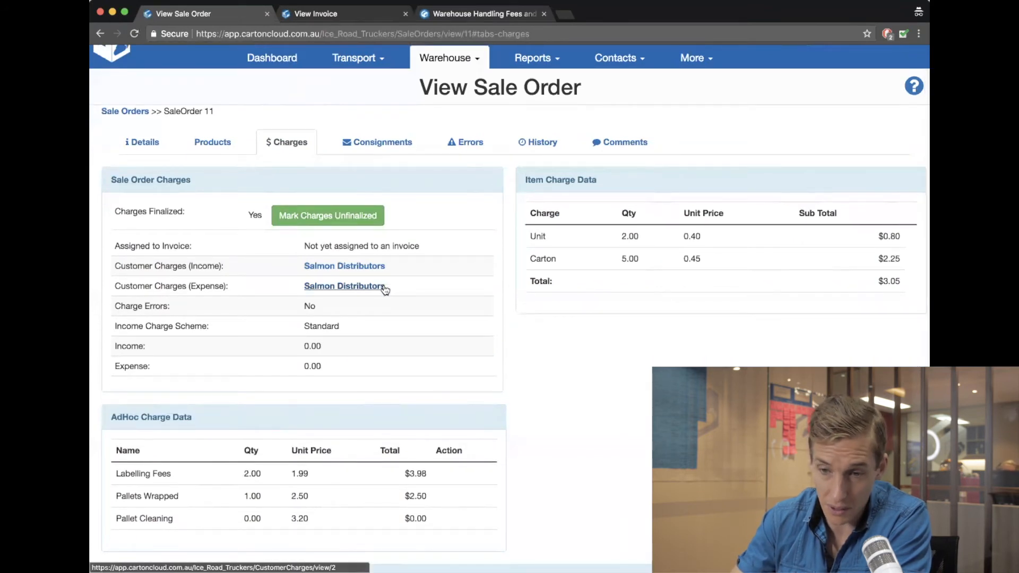
scroll(387, 425, "down", 5)
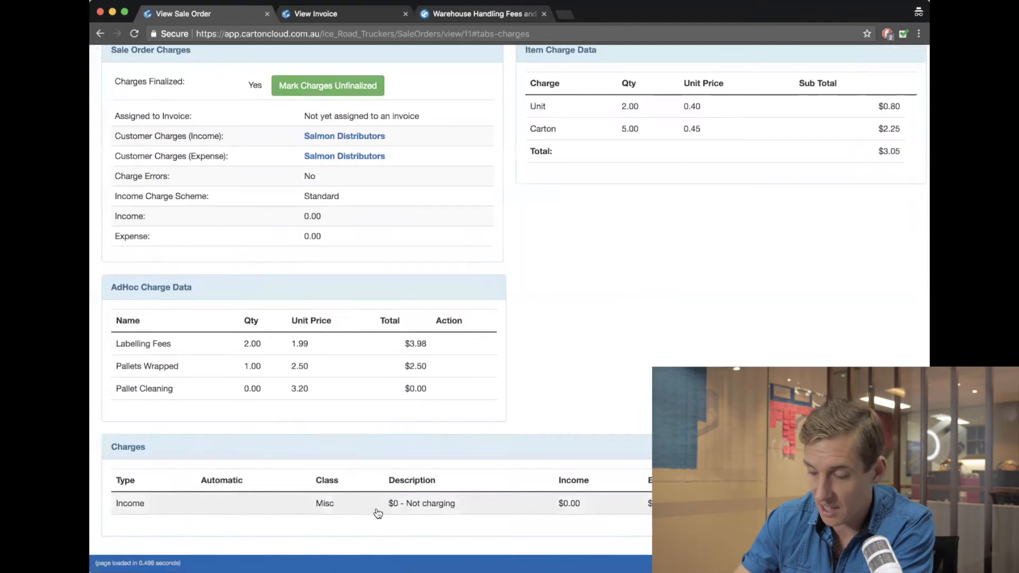
scroll(344, 339, "up", 2)
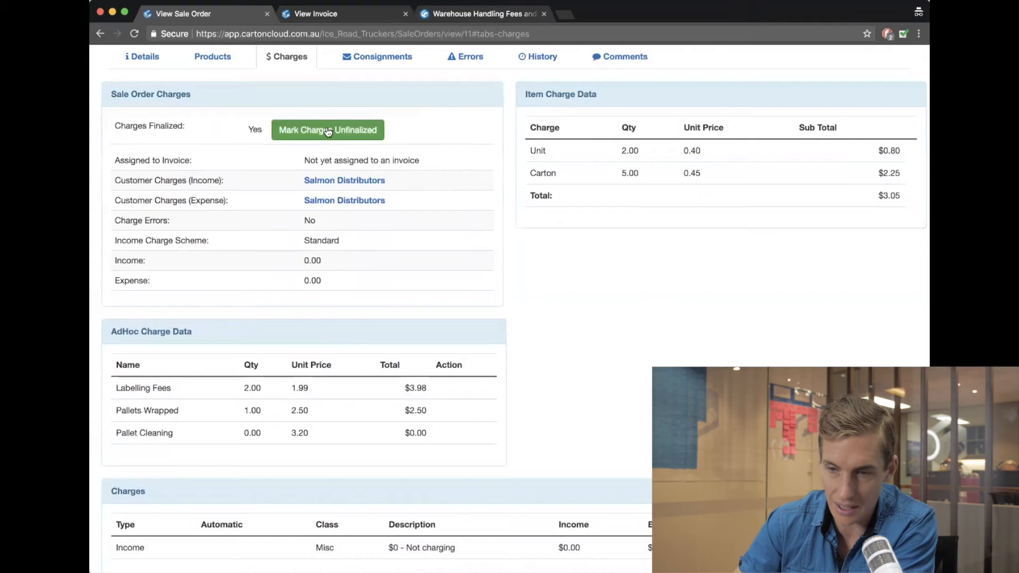
scroll(328, 131, "up", 5)
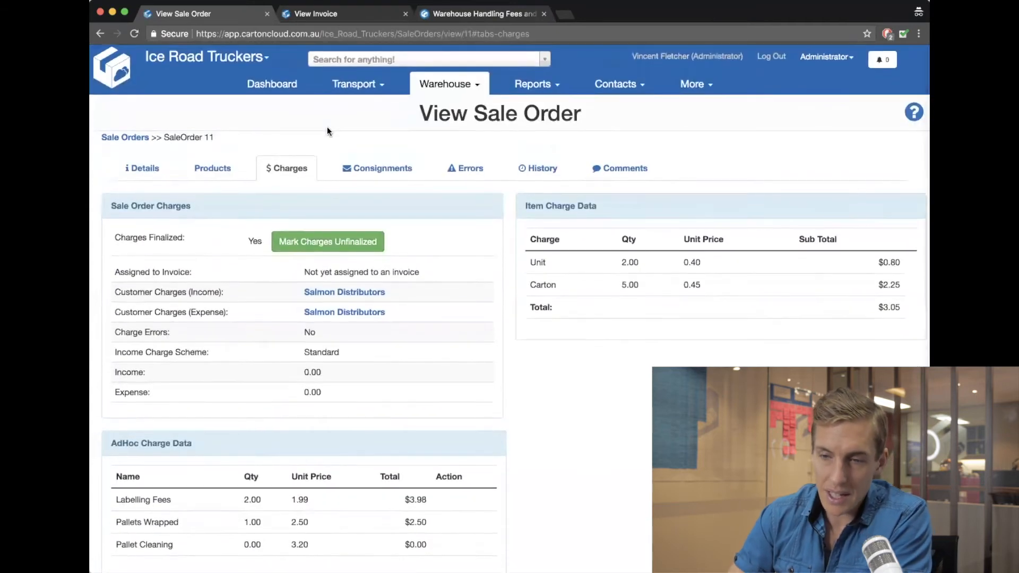
Mark "Overview of WMS Charges" and "Handling Charges" as completed in the Webinar 6 checklist
left_click(904, 34)
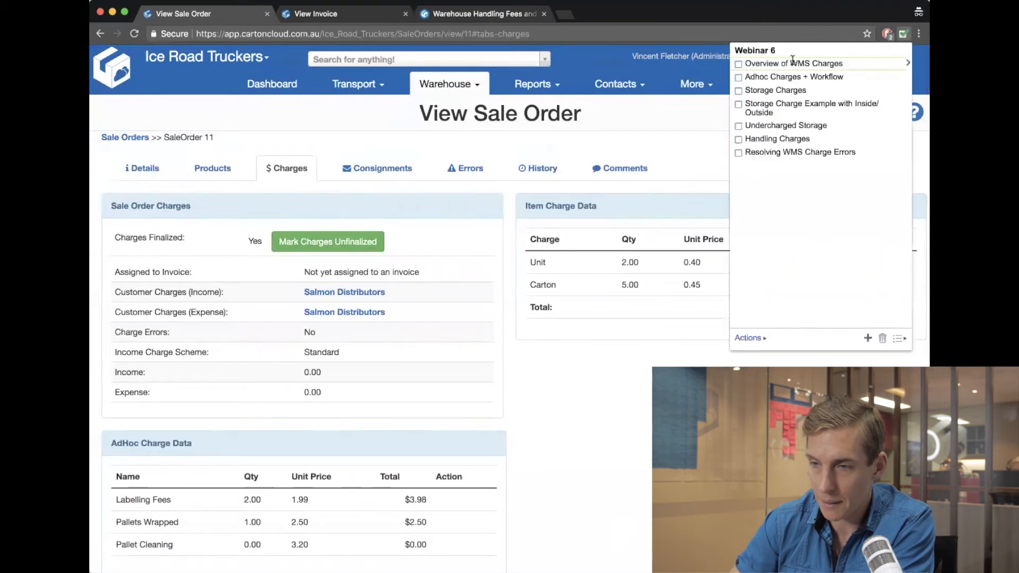
left_click(739, 64)
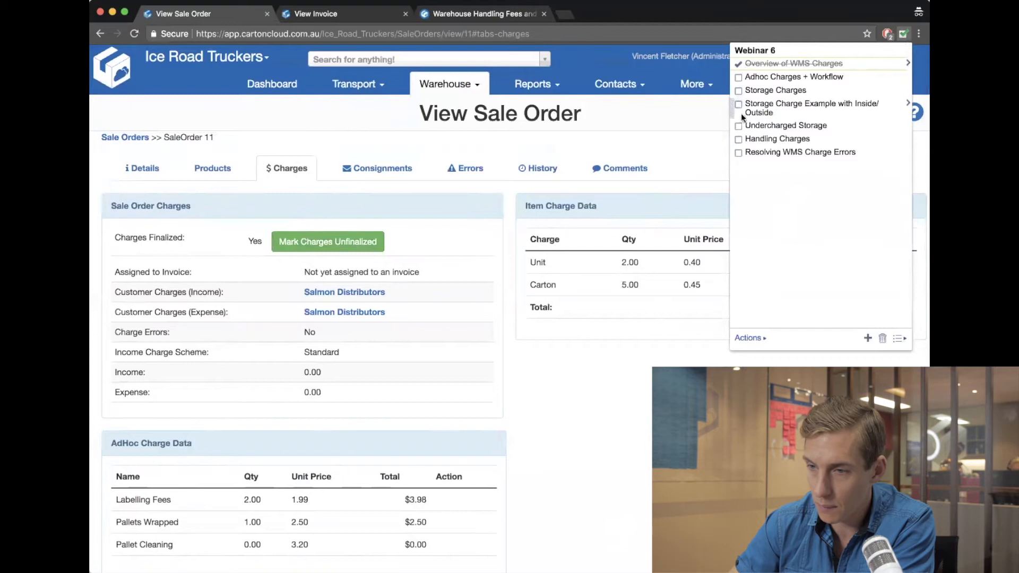
left_click(739, 140)
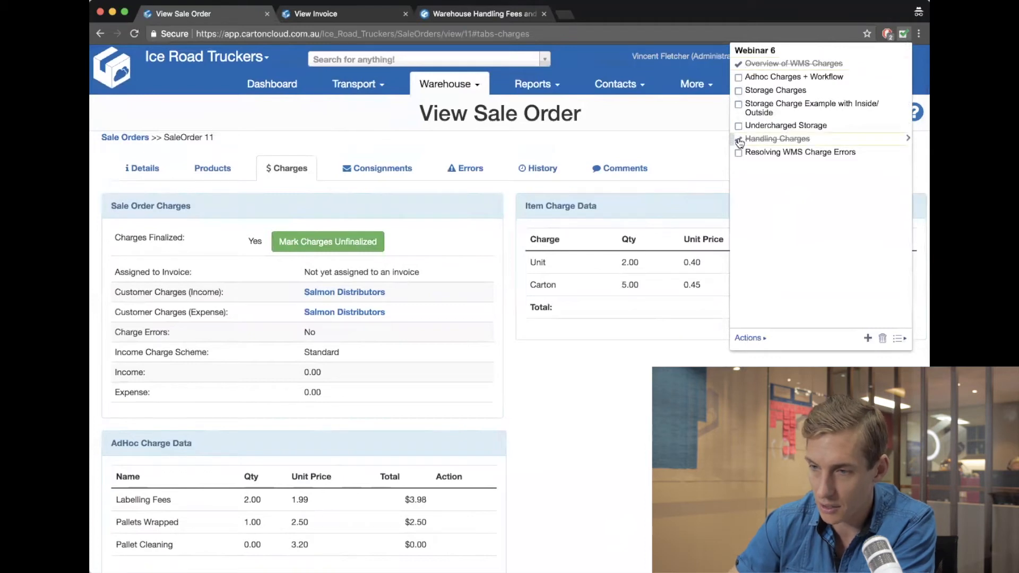
left_click(640, 136)
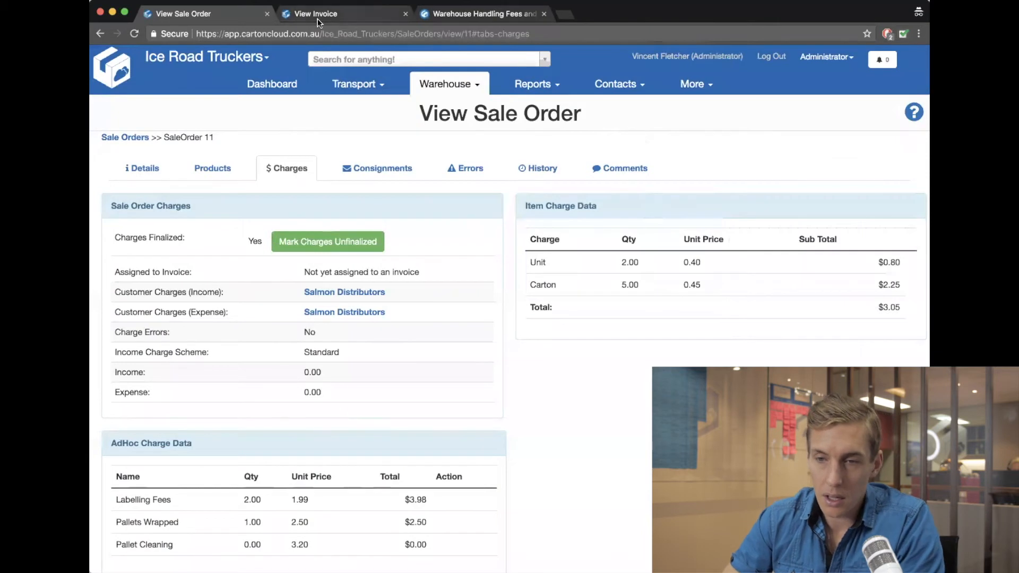
Open Salmon Distributors' customer charges and review its ad hoc charges for sale orders
left_click(717, 83)
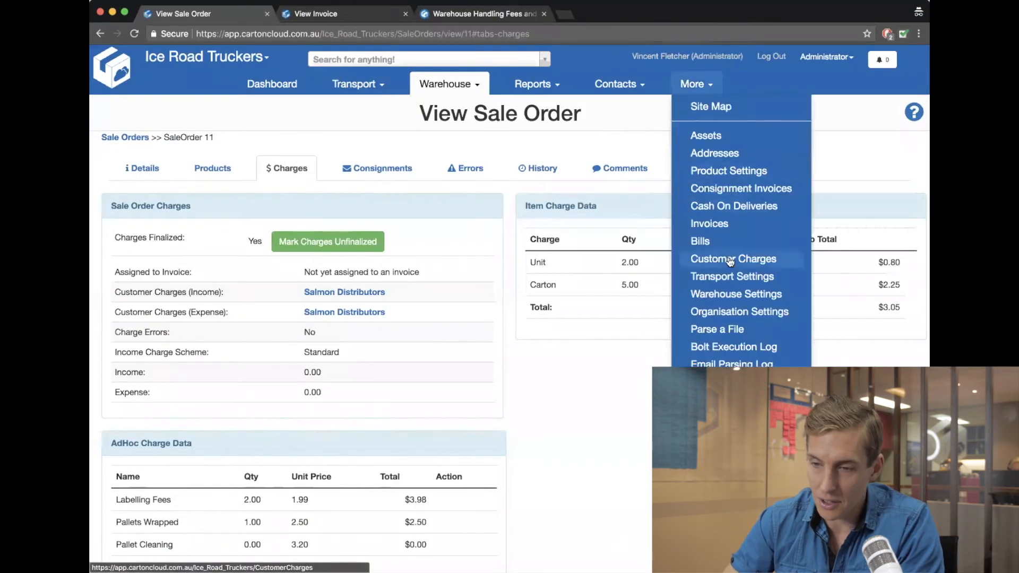
left_click(728, 258)
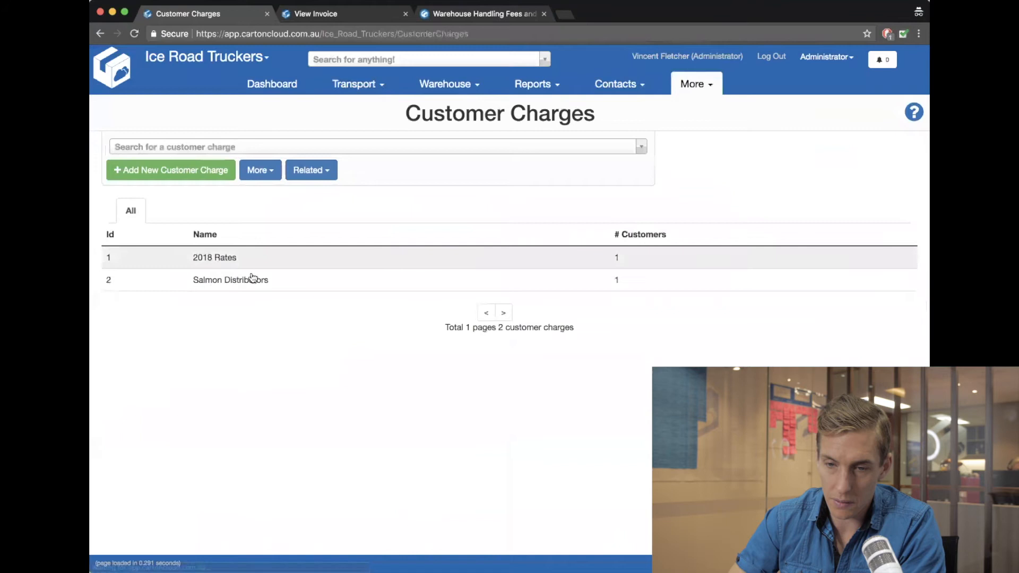
left_click(236, 279)
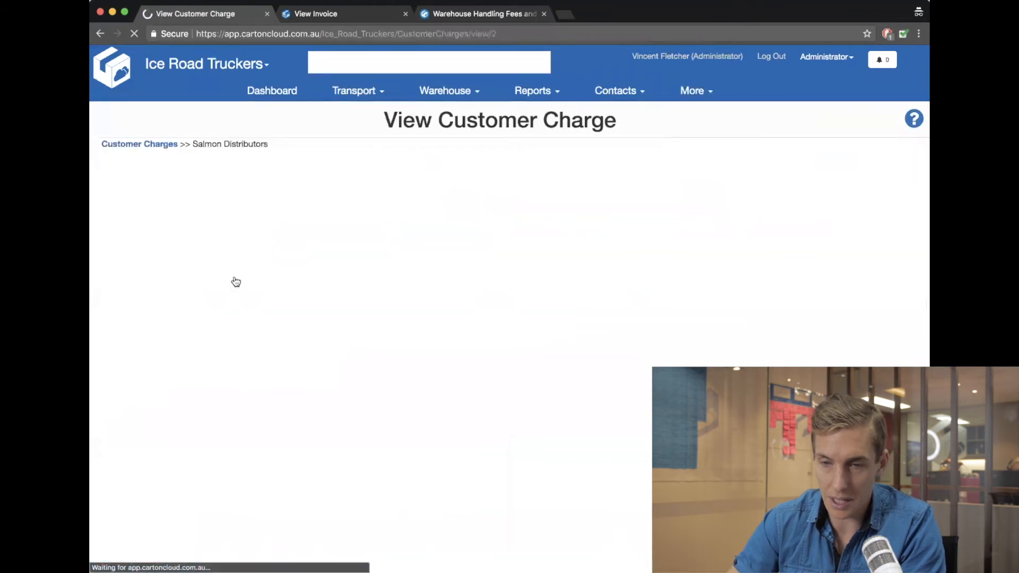
left_click(214, 172)
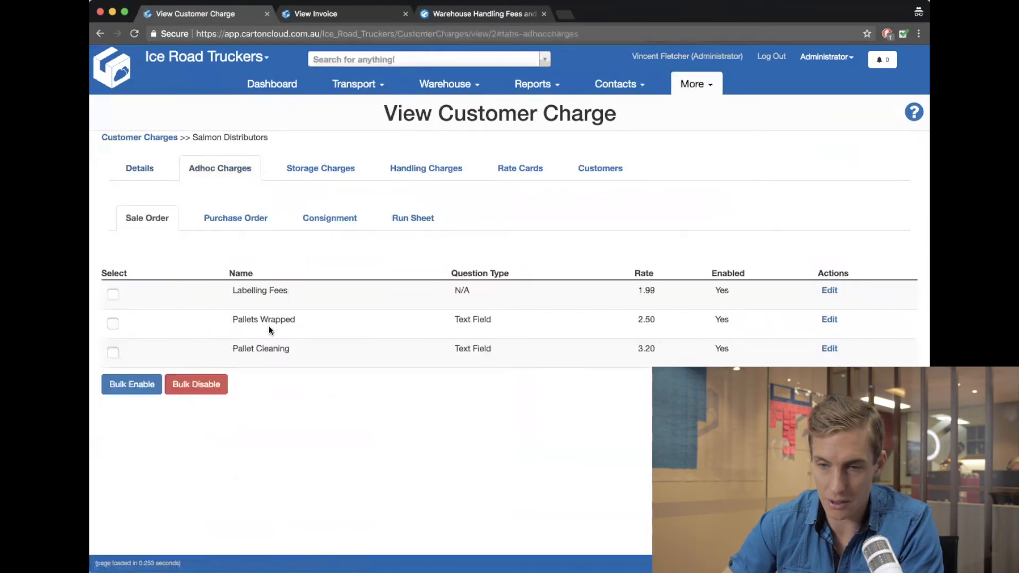
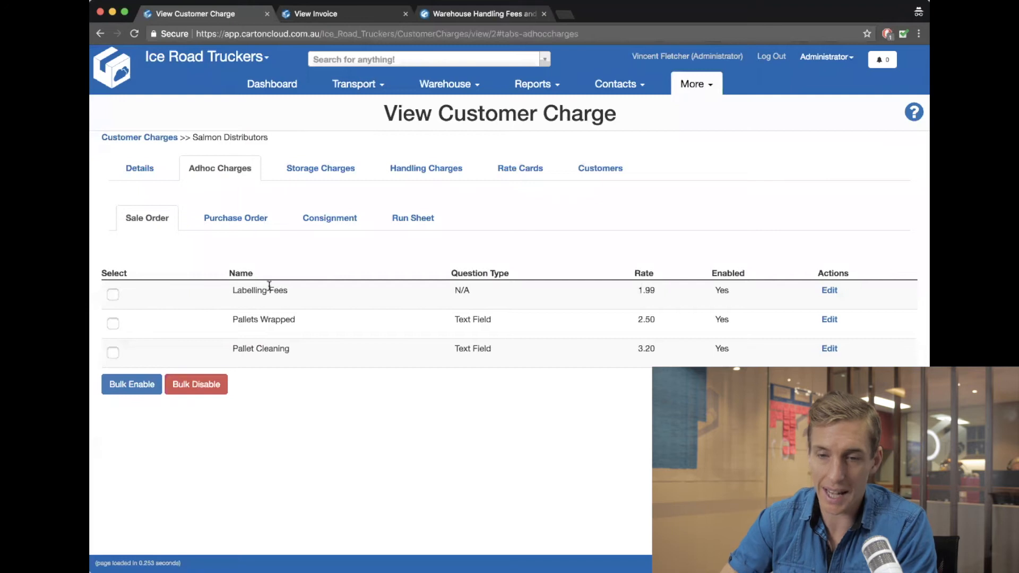
Search the site for "Adhoc", open the ad hoc charge setup and start a new sale order charge
left_click(346, 56)
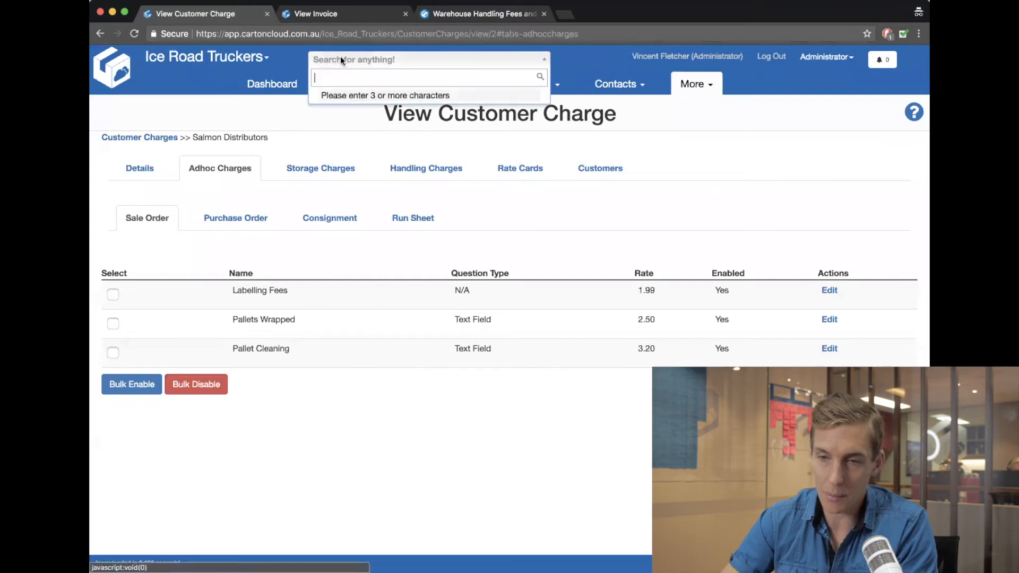
type("Adhoc")
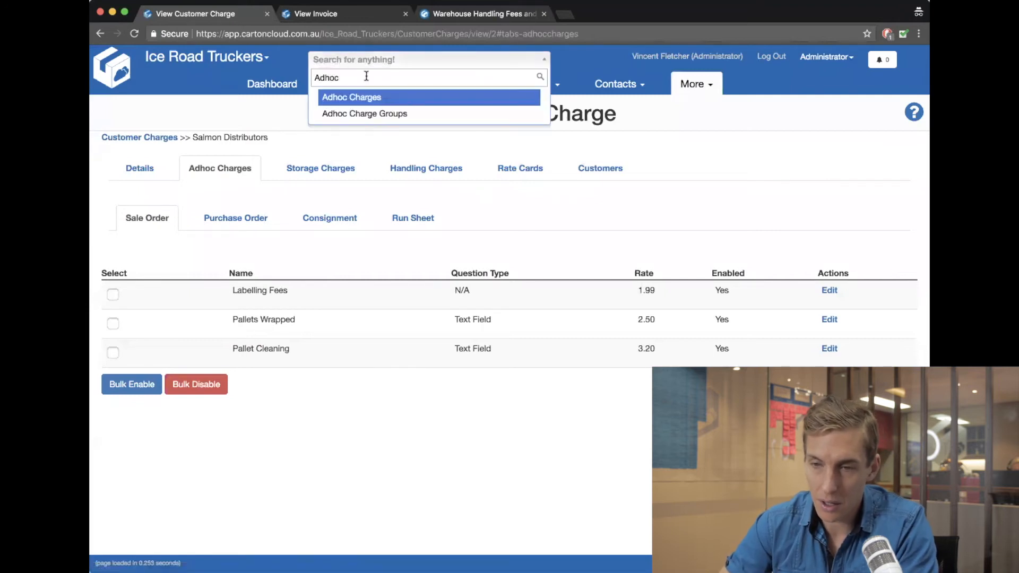
left_click(358, 97)
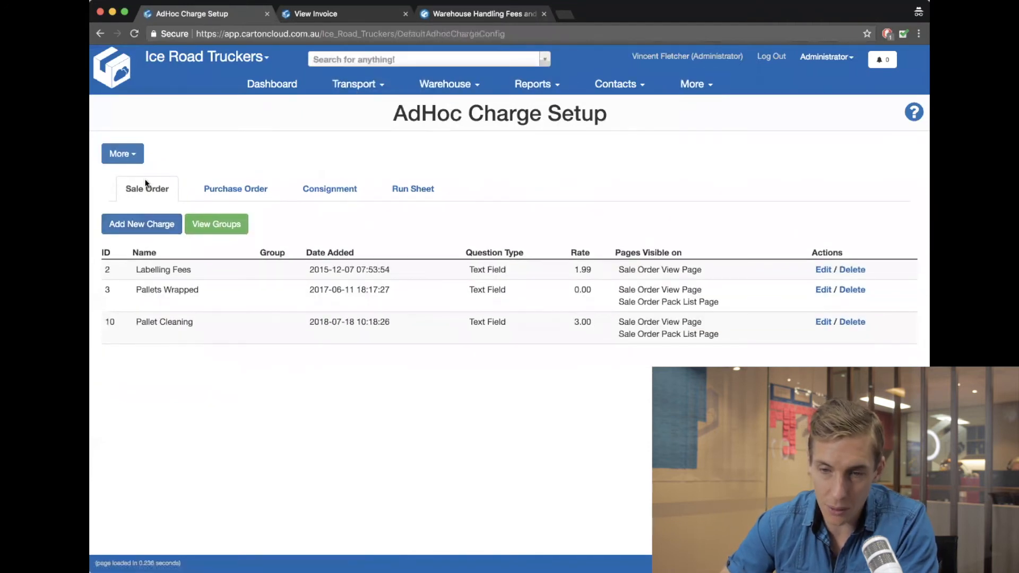
left_click(143, 226)
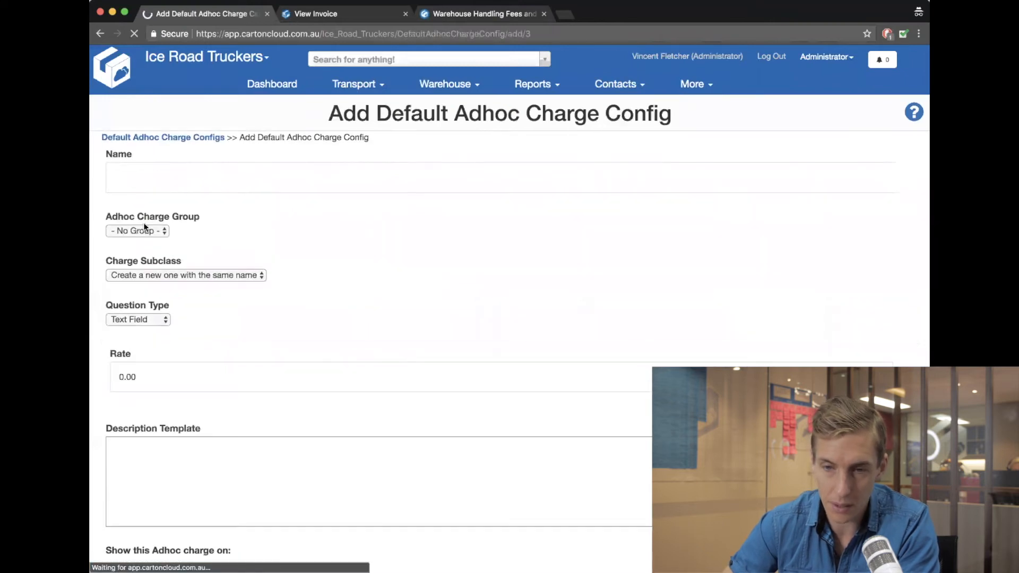
Name the new ad hoc charge "Relabelling Drums"
left_click(221, 176)
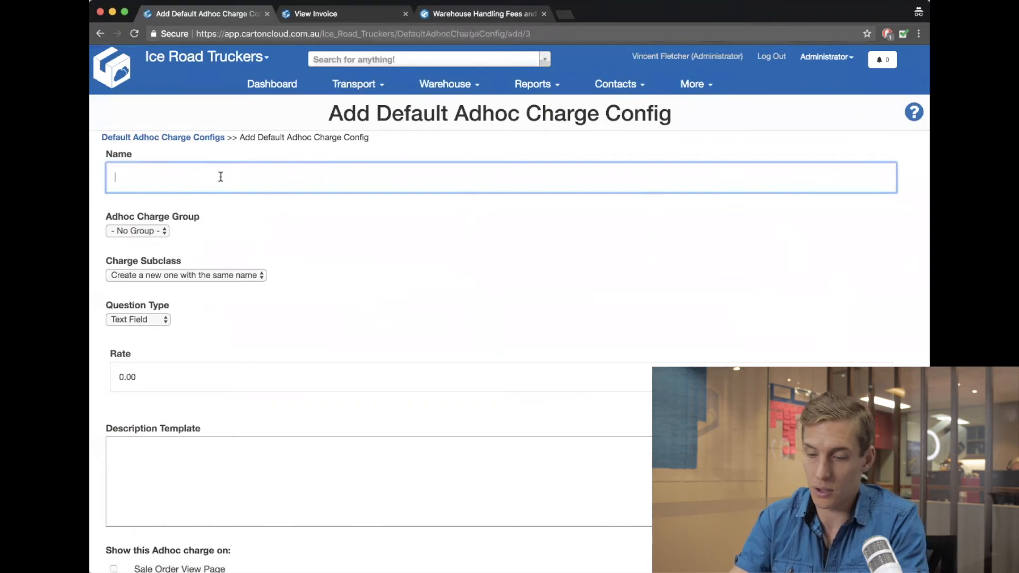
type("Relabeling ")
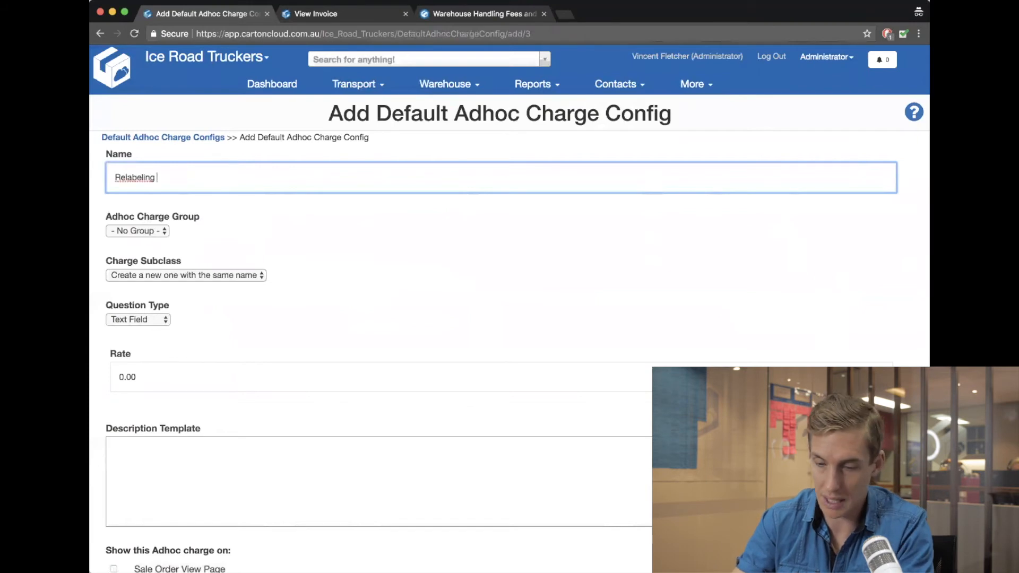
type("Drums")
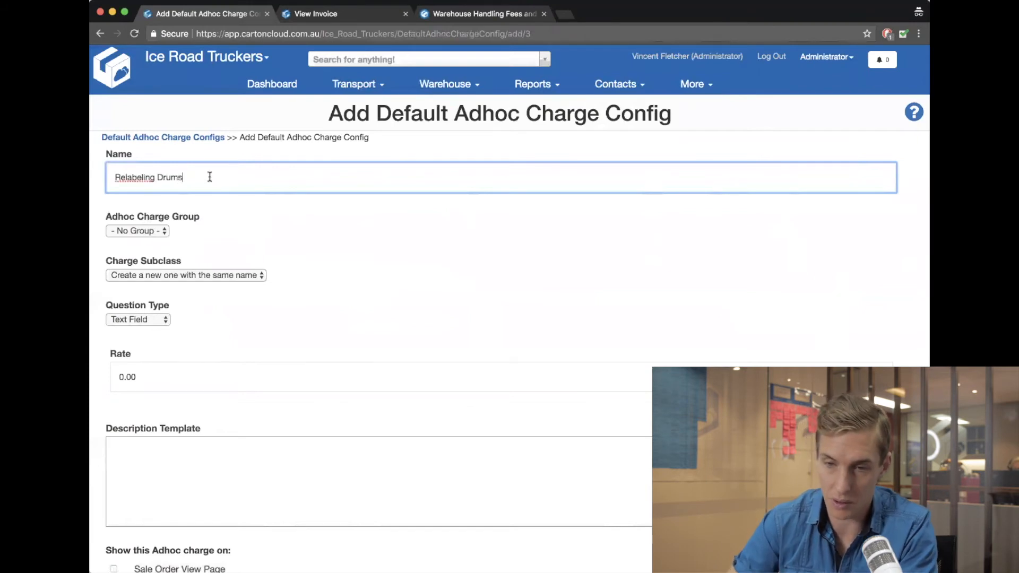
key("Left")
key("Left")
key("Left")
key("Left")
key("Left")
key("Left")
key("Left")
key("Left")
key("Left")
type("l")
left_click(342, 241)
Set the default rate of the Relabelling Drums charge to 3.00
scroll(341, 241, "down", 2)
left_click(168, 310)
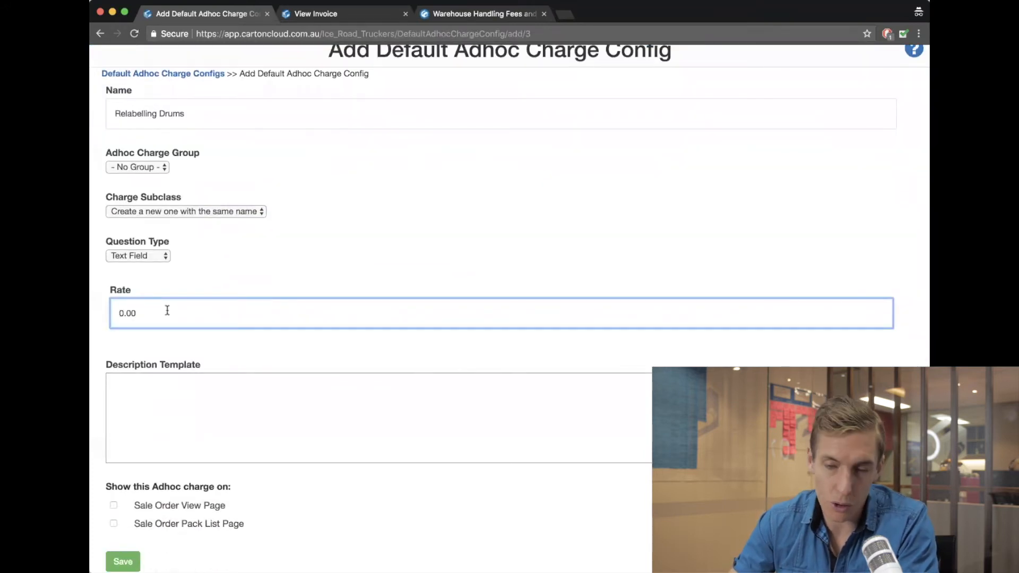
key("BackSpace")
key("BackSpace")
key("BackSpace")
key("BackSpace")
type("3.00")
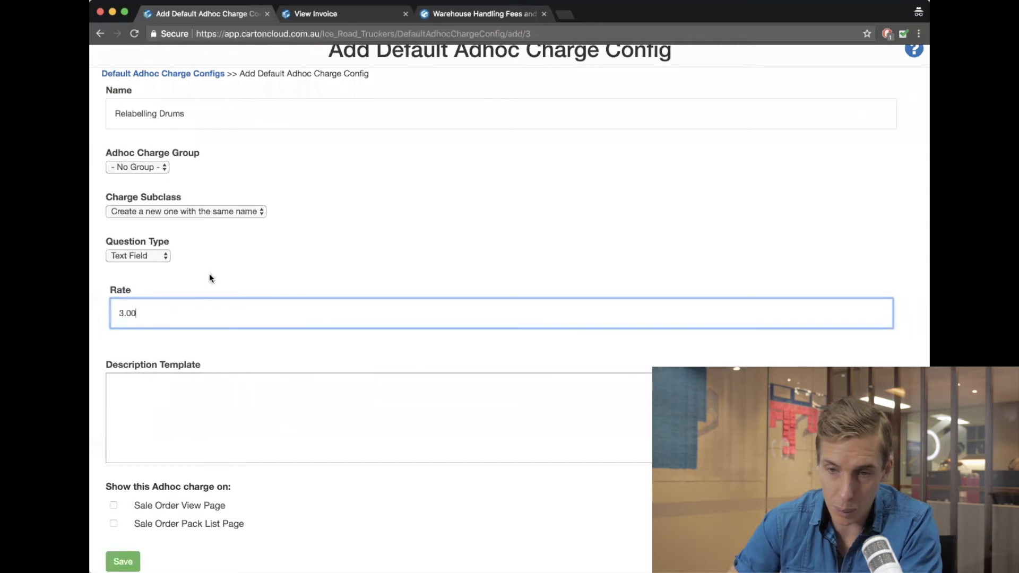
Make the Relabelling Drums charge show on the Sale Order View Page
scroll(210, 278, "up", 1)
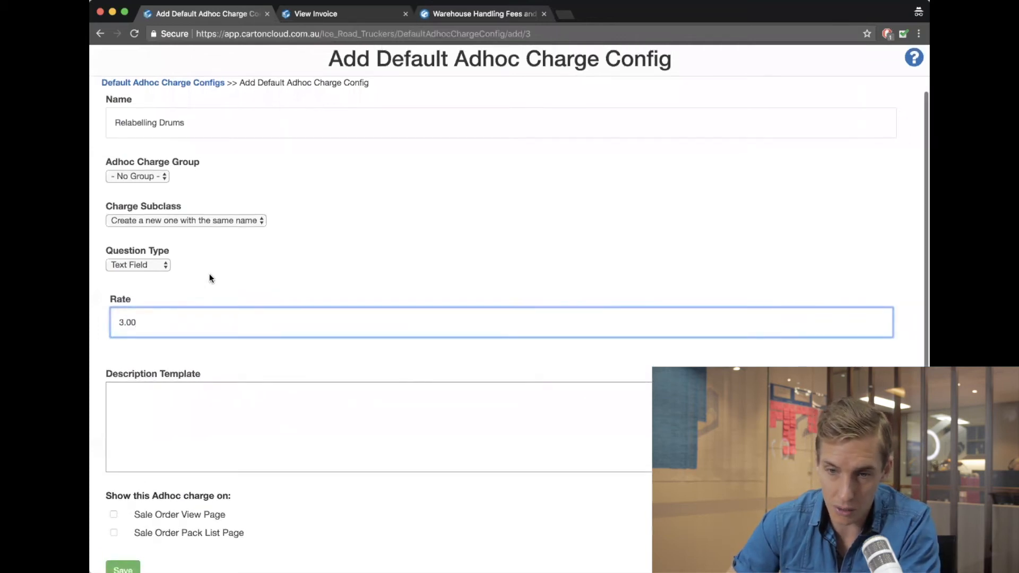
scroll(134, 437, "down", 3)
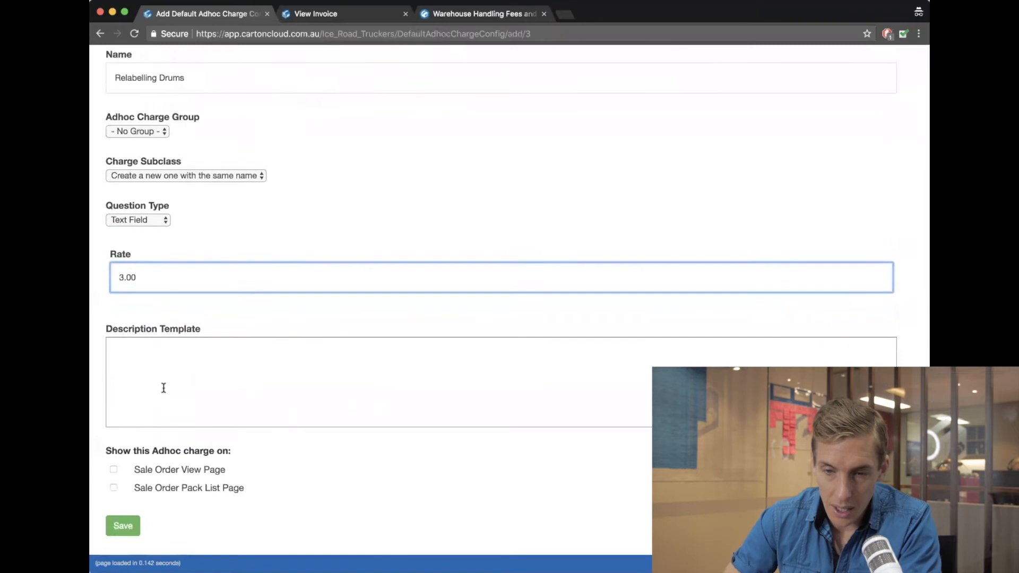
left_click(160, 471)
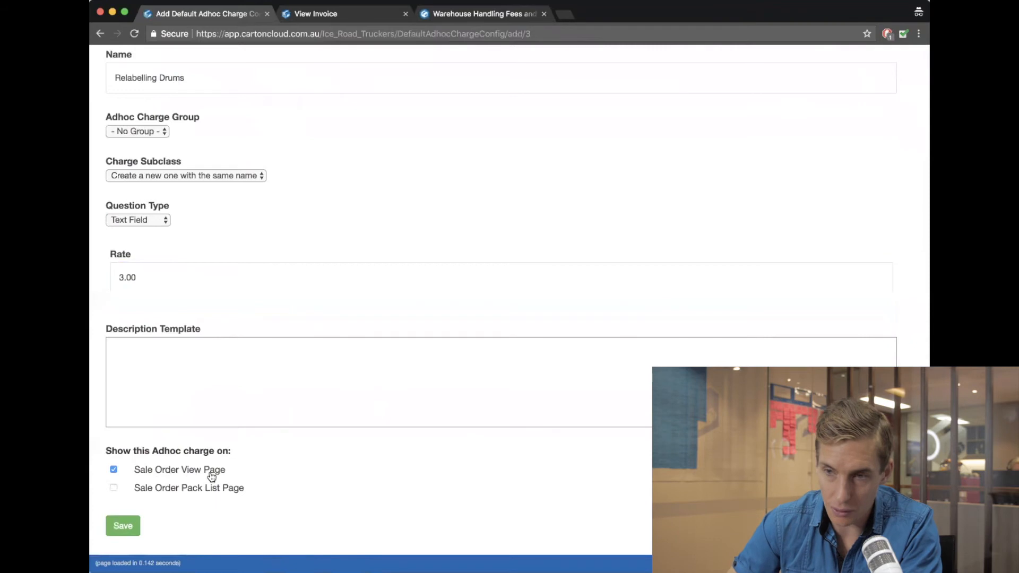
Open sale order INV-0114 in the invoice's browser tab and examine the AdHoc Charge Data among its charges
left_click(344, 16)
left_click(448, 84)
left_click(461, 143)
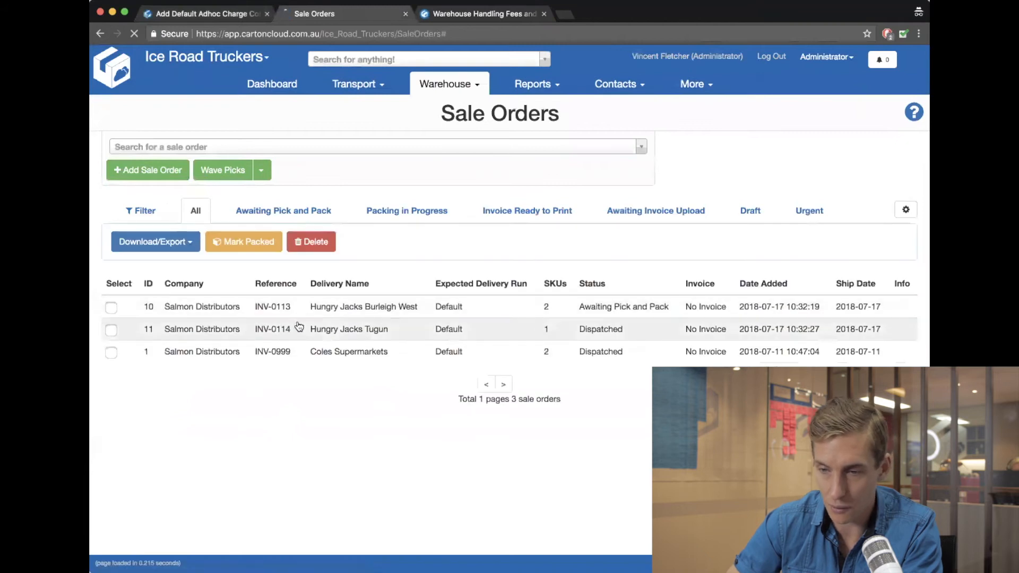
left_click(300, 326)
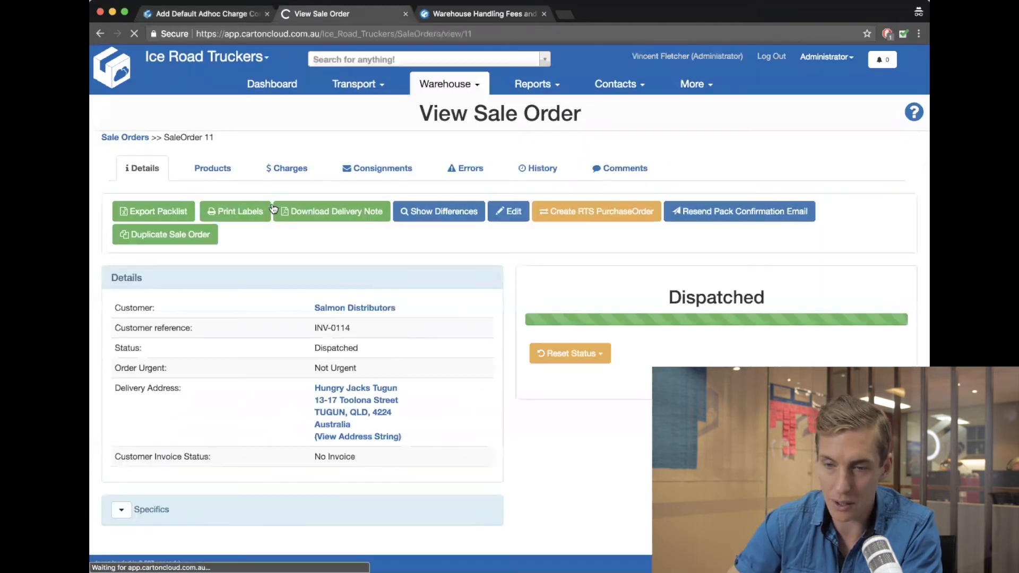
left_click(291, 168)
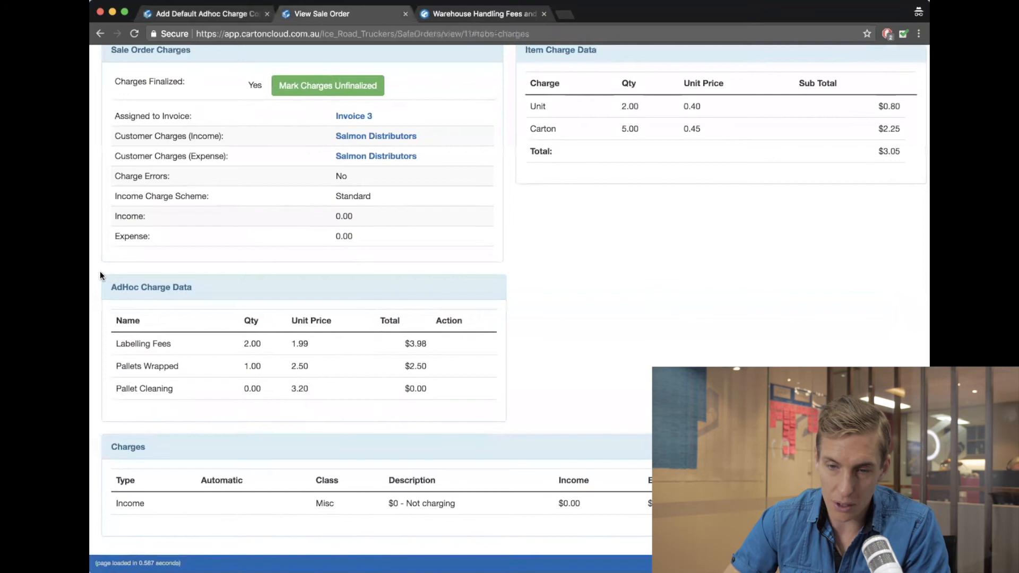
left_click_drag(109, 283, 474, 394)
left_click(474, 393)
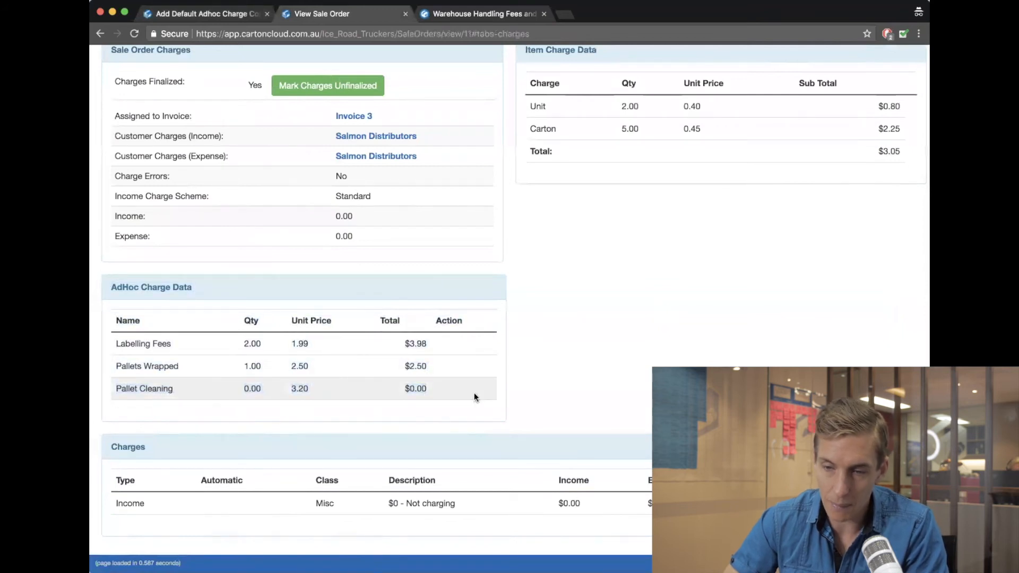
Compare the new charge's page visibility options with the ad hoc charges of sale order INV-0114 in the other browser tab
left_click(237, 13)
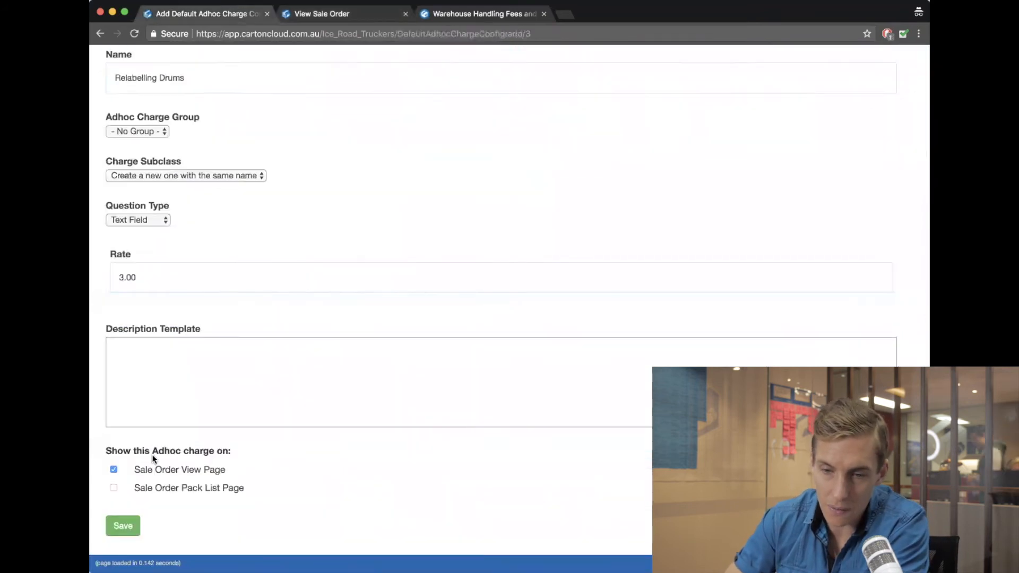
left_click(345, 8)
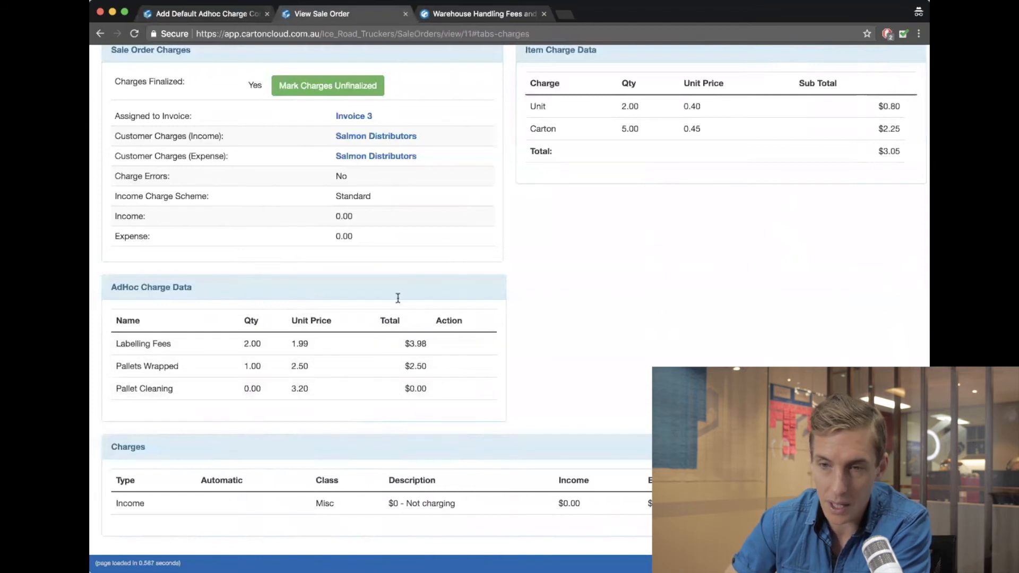
left_click(227, 17)
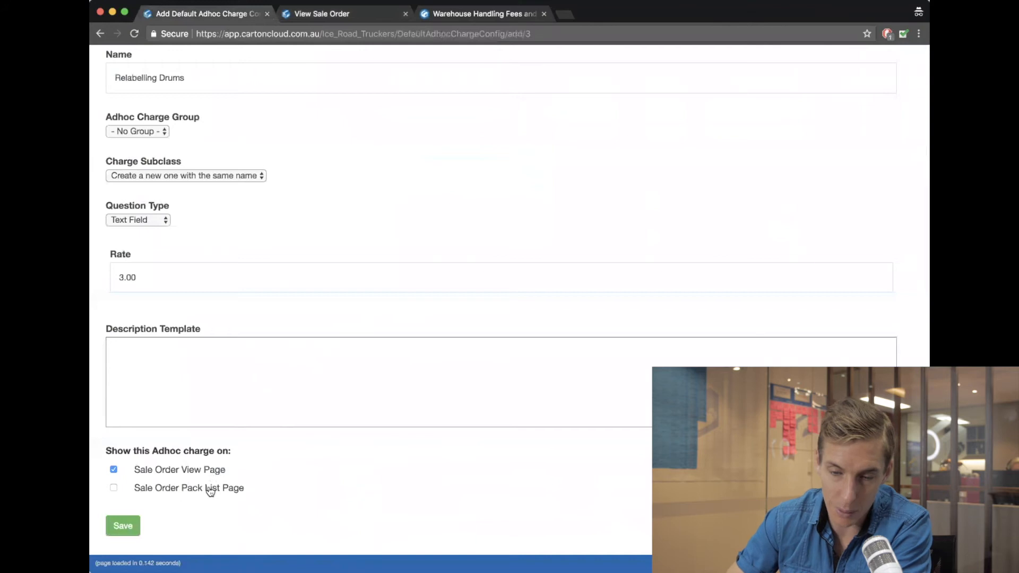
left_click(350, 14)
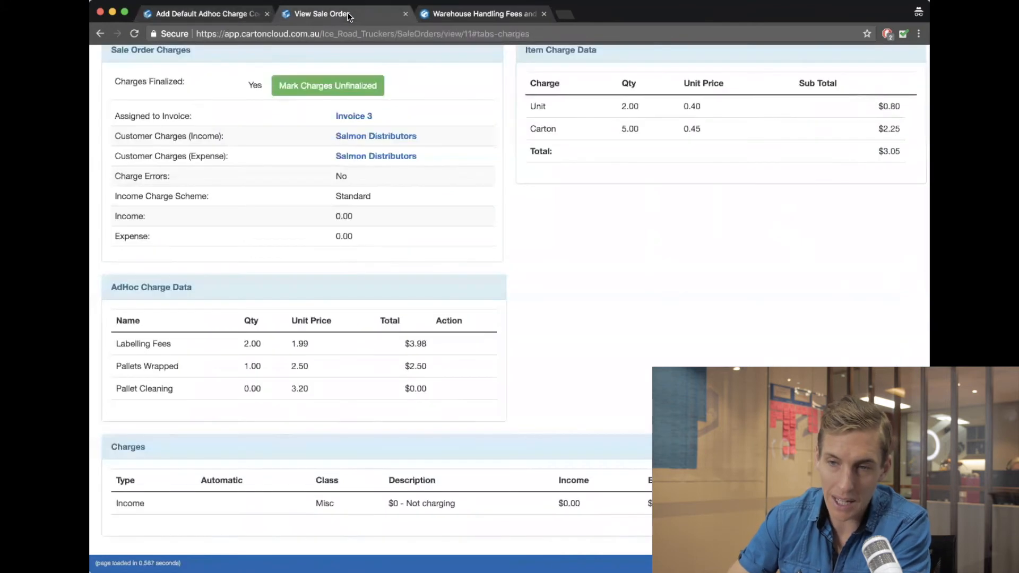
Return to the list of all sale orders from INV-0114
scroll(454, 125, "up", 3)
left_click(450, 84)
left_click(455, 139)
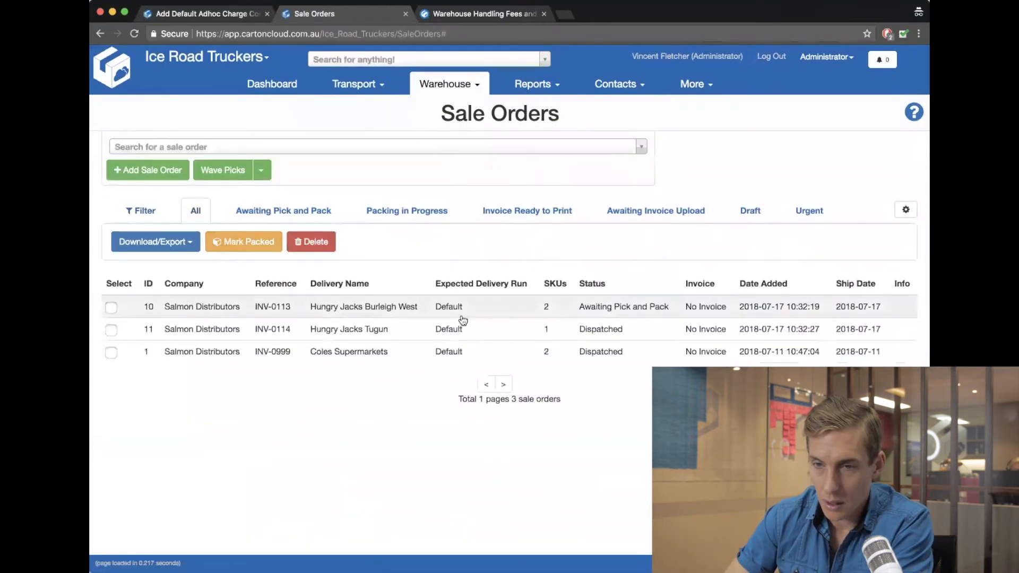
Open the pack list of the Hungry Jacks Burleigh West sale order and compare its adhoc charge fields with the new charge's page visibility options
left_click(462, 318)
left_click(827, 338)
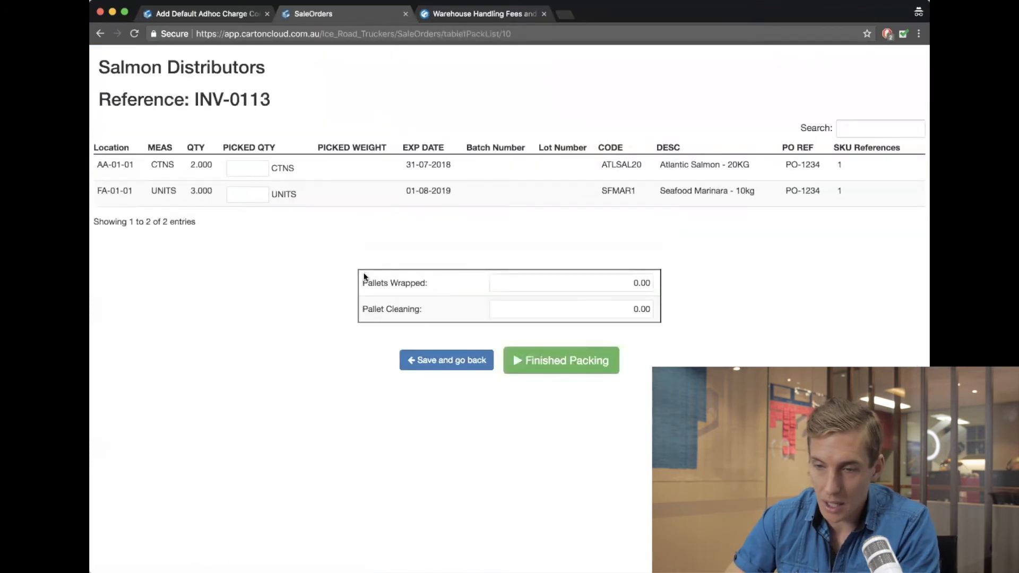
left_click_drag(360, 280, 646, 329)
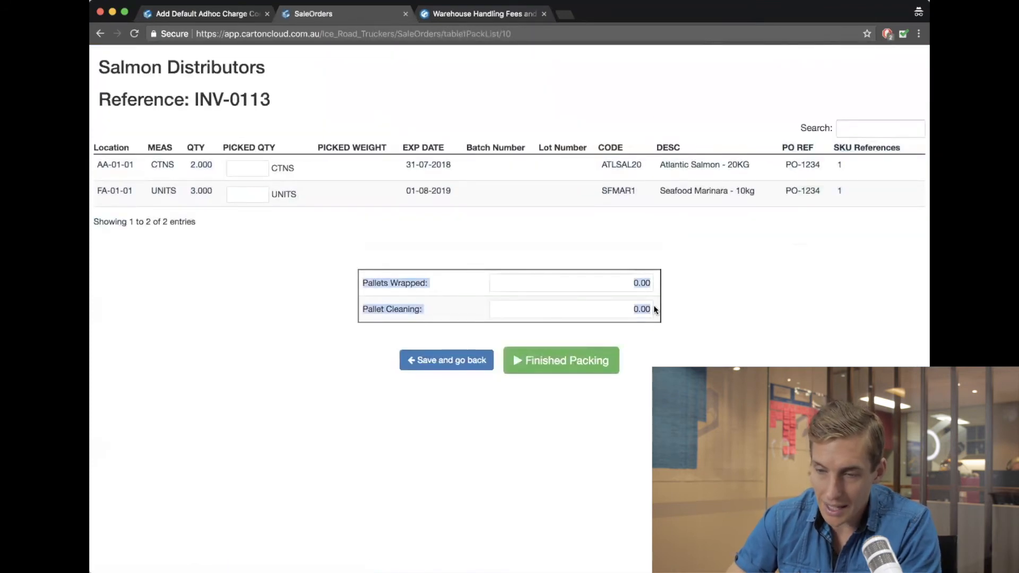
left_click(654, 308)
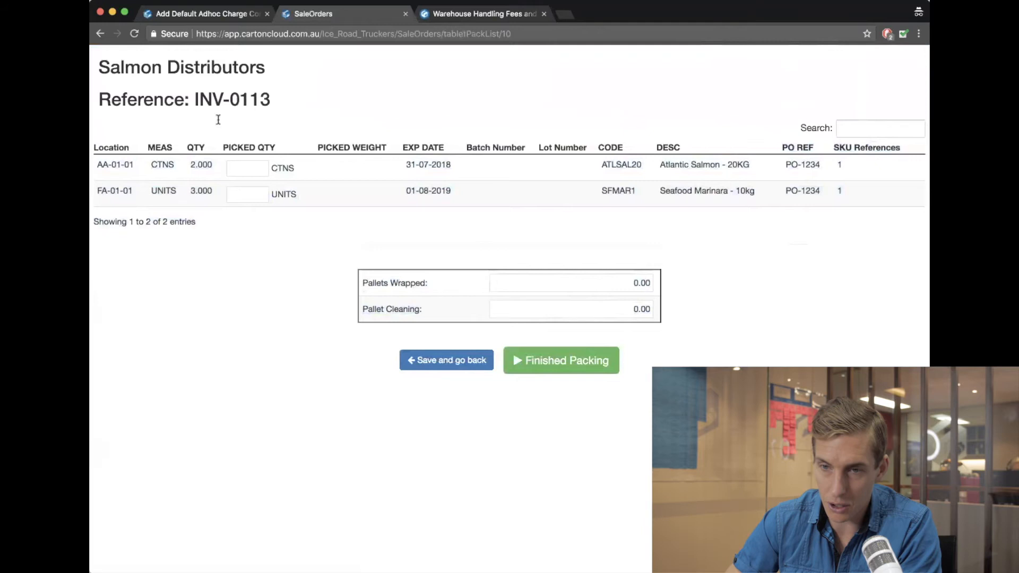
left_click(224, 14)
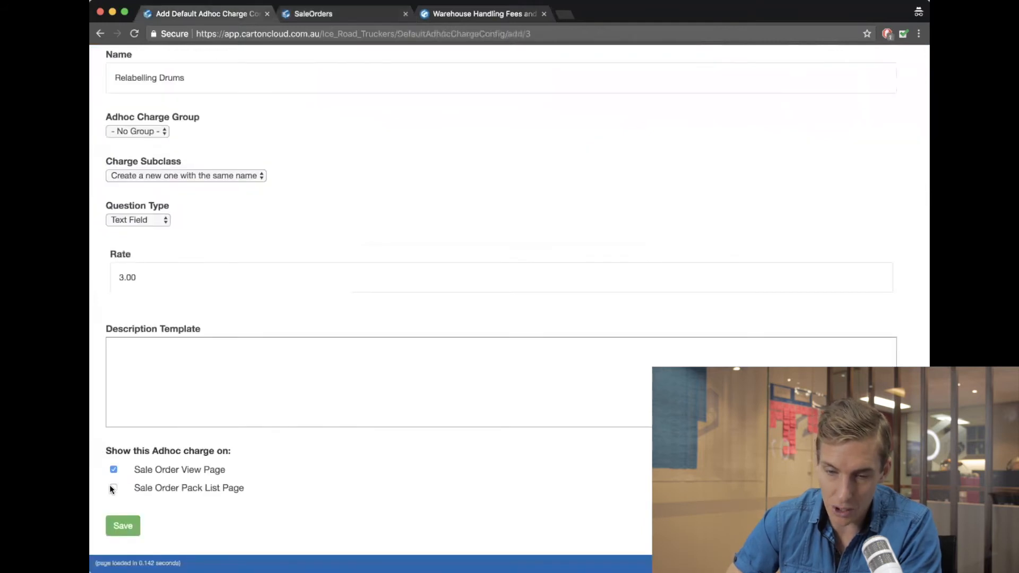
left_click(380, 15)
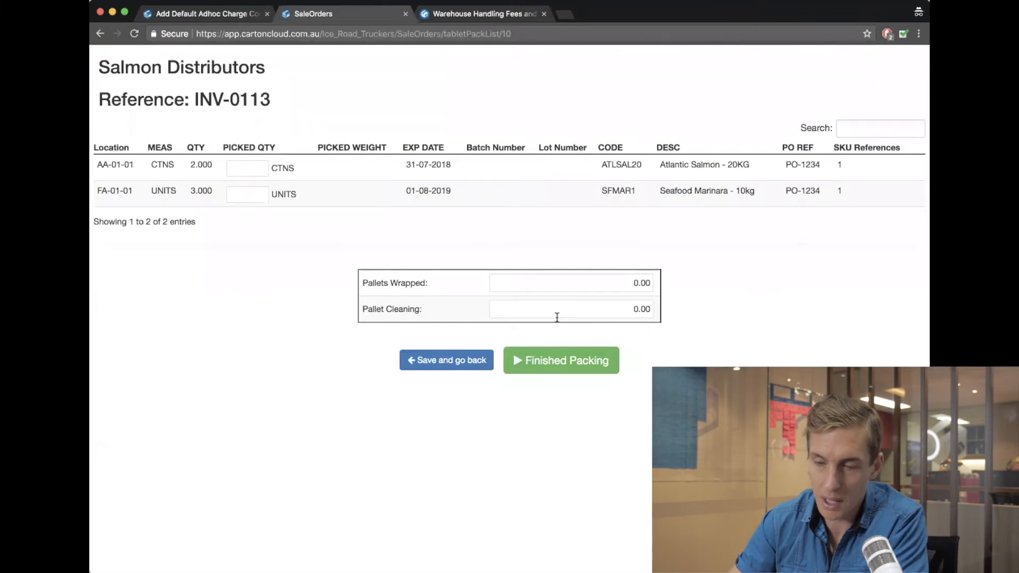
Show the Relabelling Drums adhoc charge on the Sale Order Pack List Page as well and save the new charge
left_click(223, 13)
left_click(112, 488)
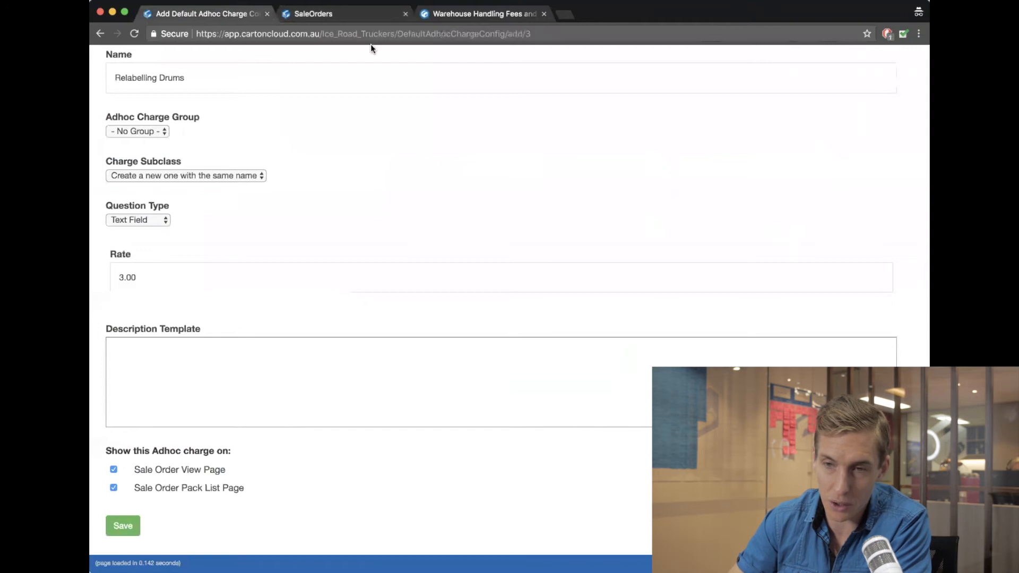
left_click(128, 527)
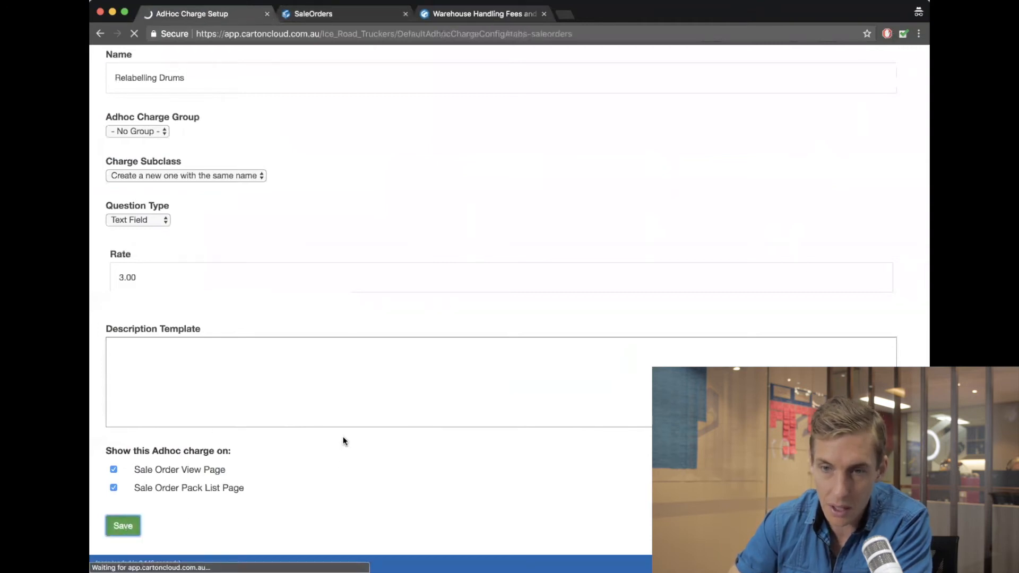
Reload the sale order's pack list page and check its adhoc charge fields for Relabelling Drums
left_click(328, 17)
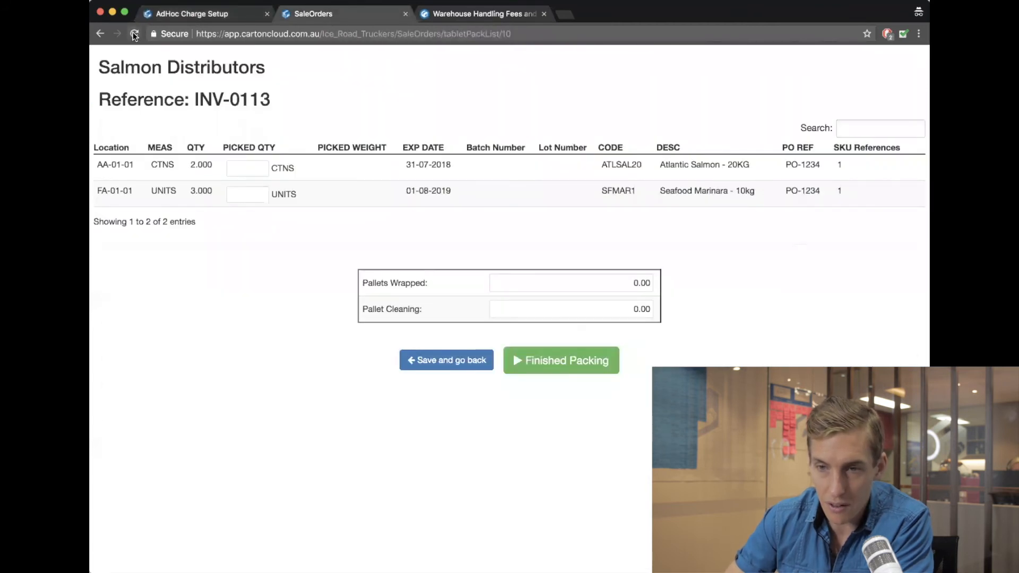
left_click(135, 35)
left_click_drag(366, 333, 423, 314)
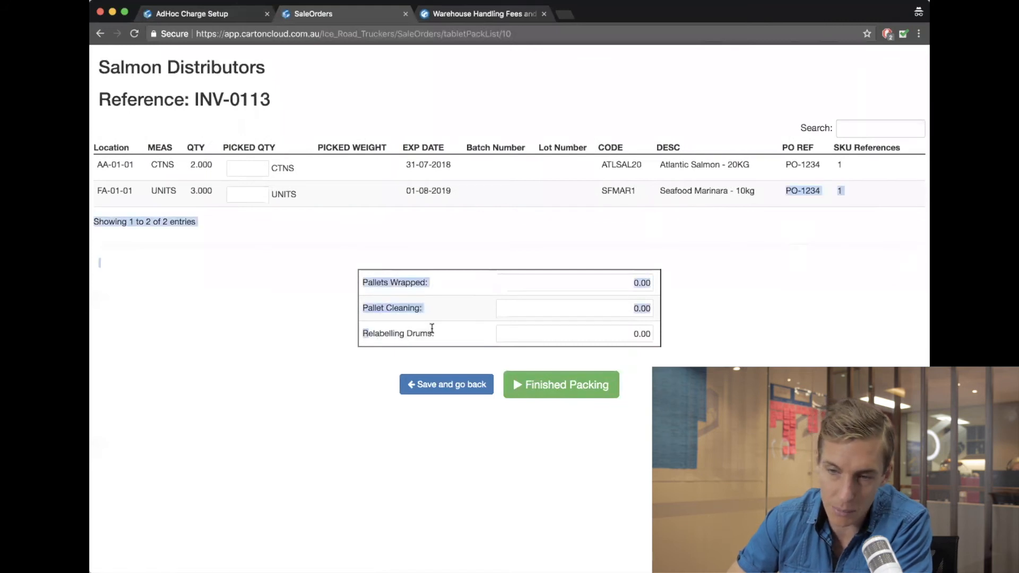
left_click(432, 328)
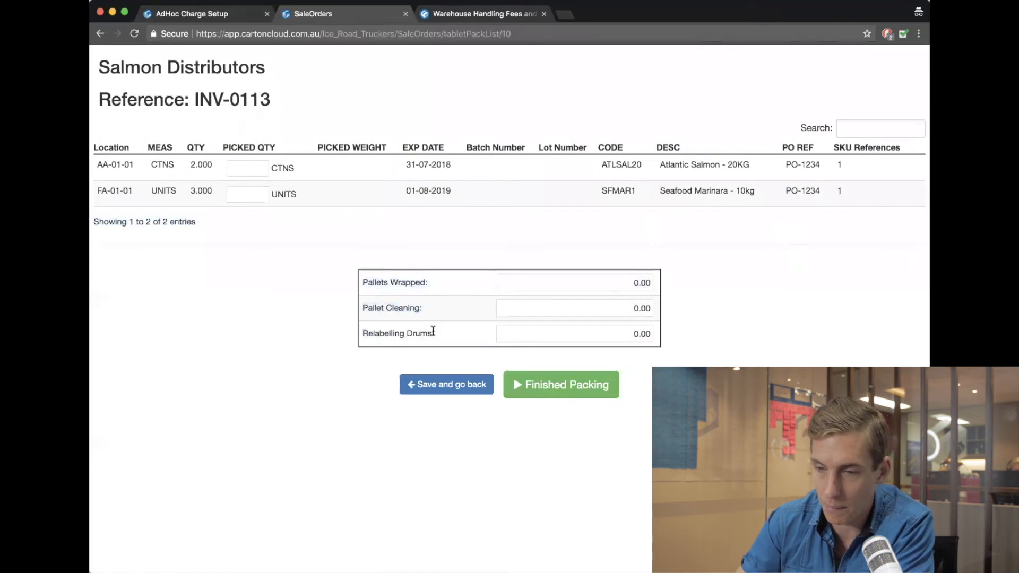
Review the adhoc charge setup for purchase orders, consignments and run sheets, and return to the sale order charges
left_click(226, 18)
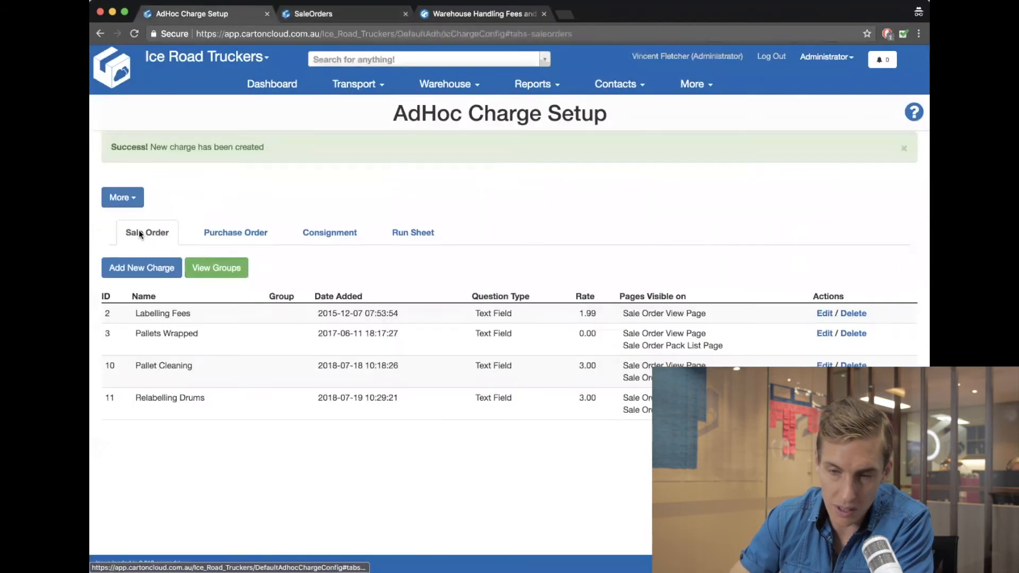
left_click(240, 232)
left_click(350, 232)
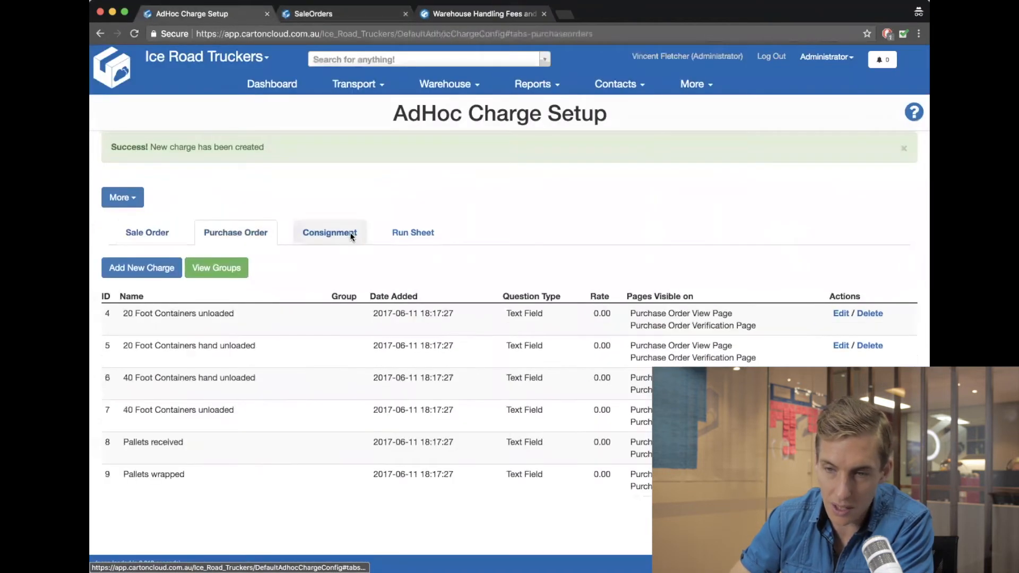
left_click(422, 229)
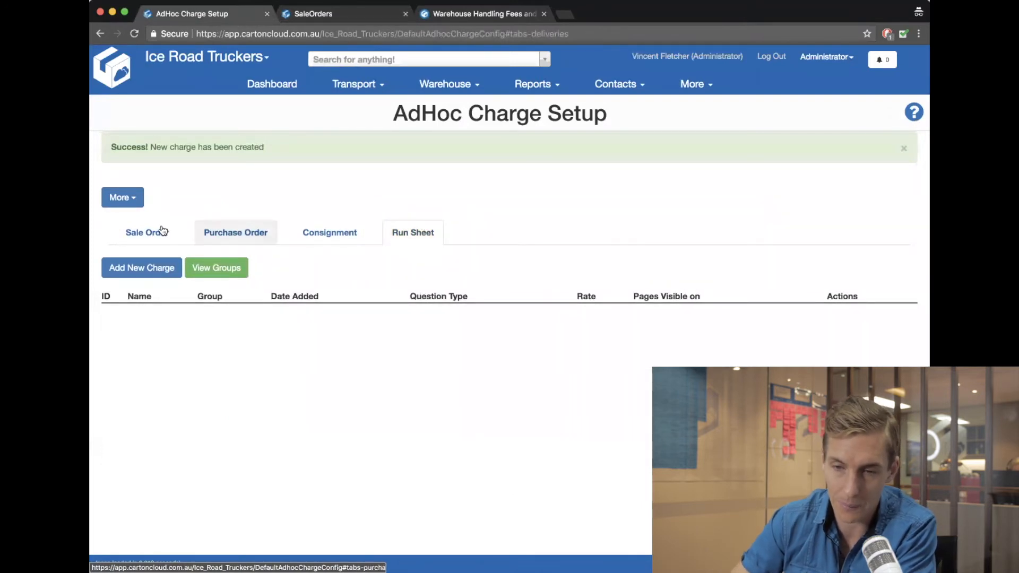
left_click(163, 231)
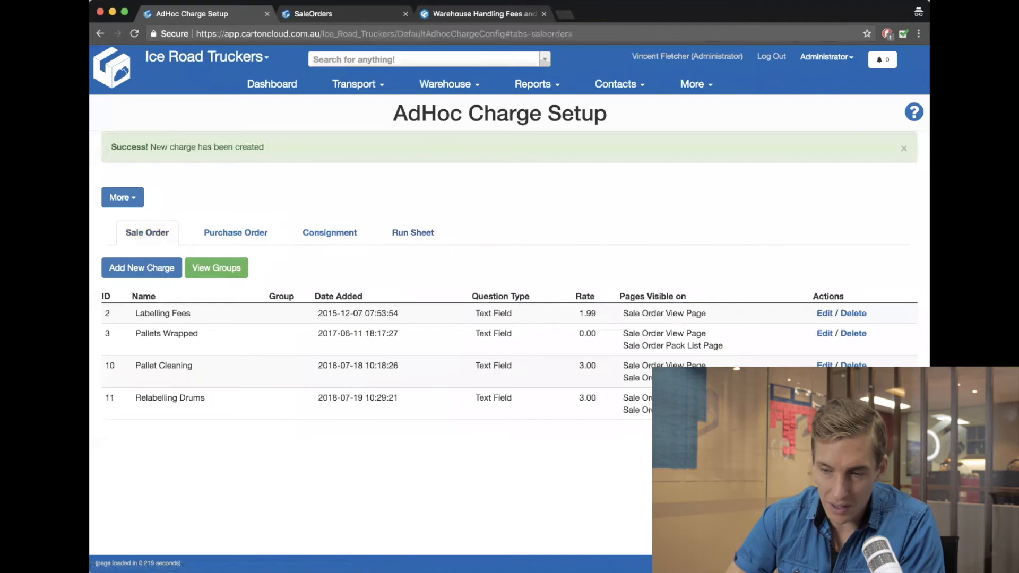
Open the Relabelling Drums charge configuration, examine its Description Template, and return to the charge list
left_click(824, 398)
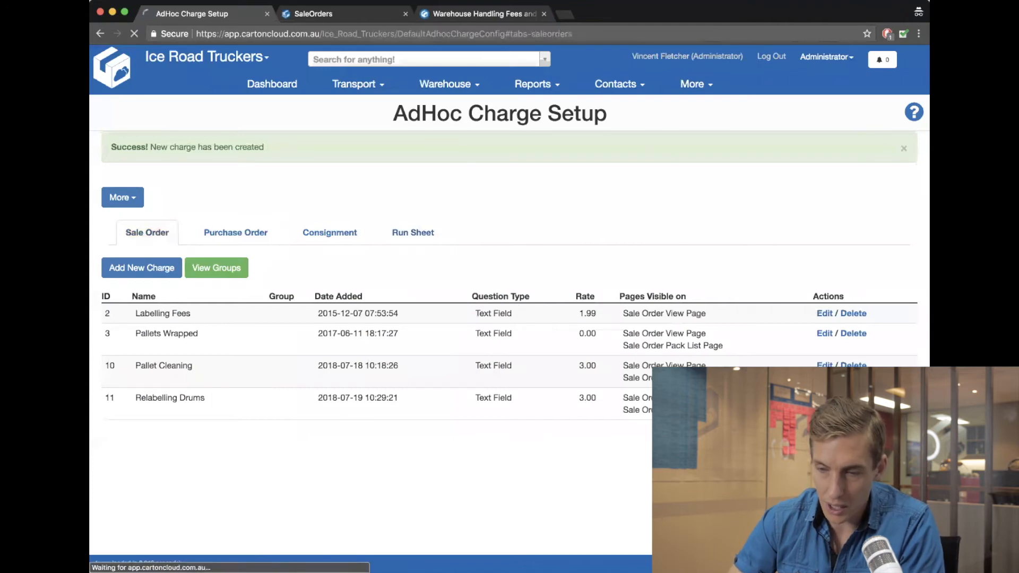
left_click(186, 461)
scroll(196, 419, "down", 1)
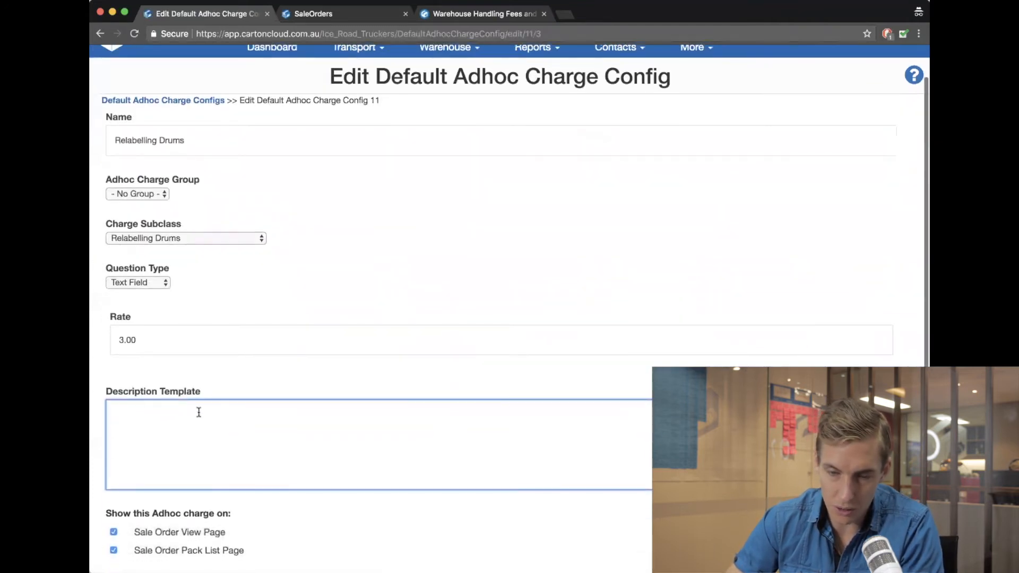
scroll(250, 429, "down", 2)
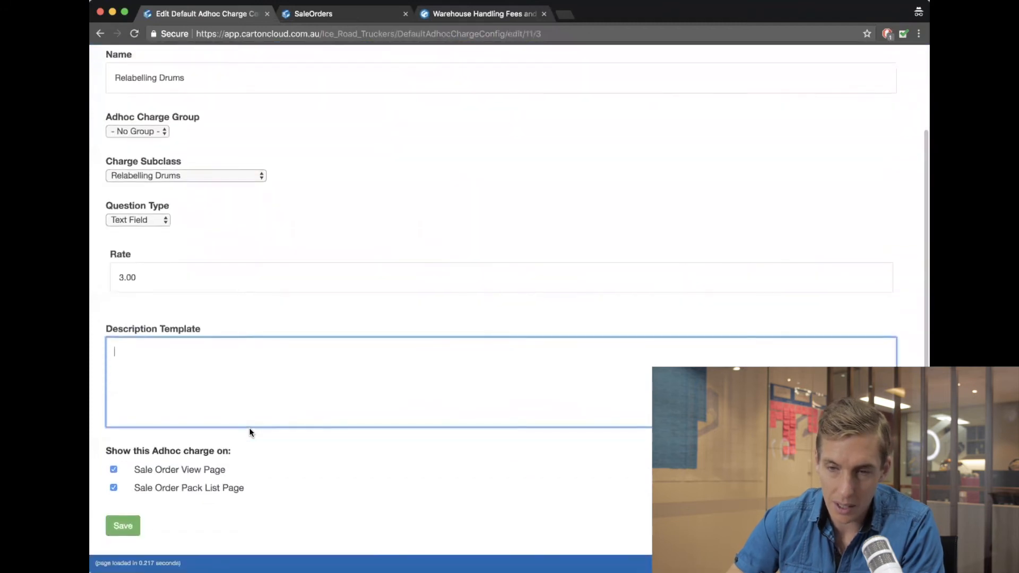
scroll(250, 430, "up", 3)
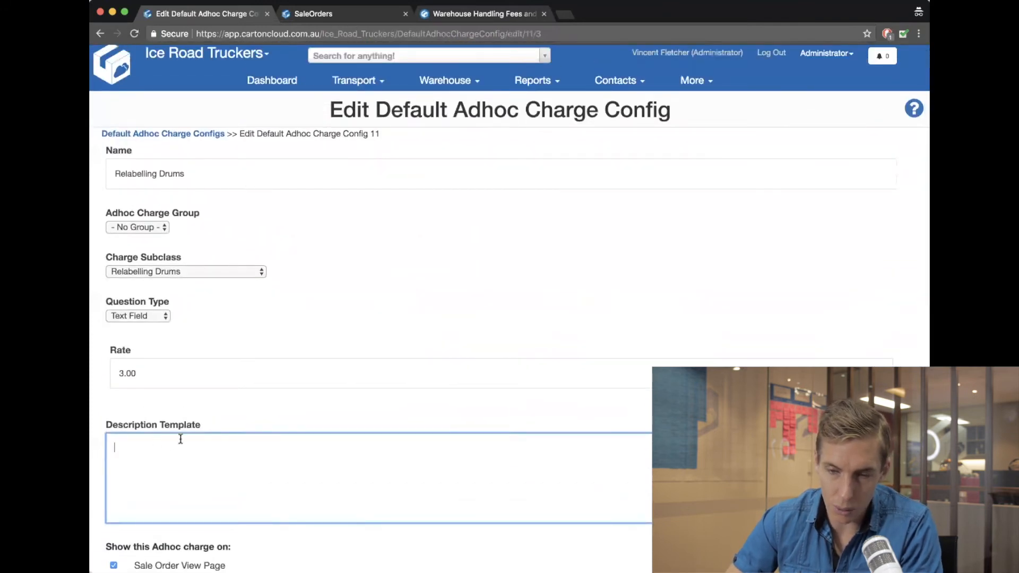
left_click(204, 134)
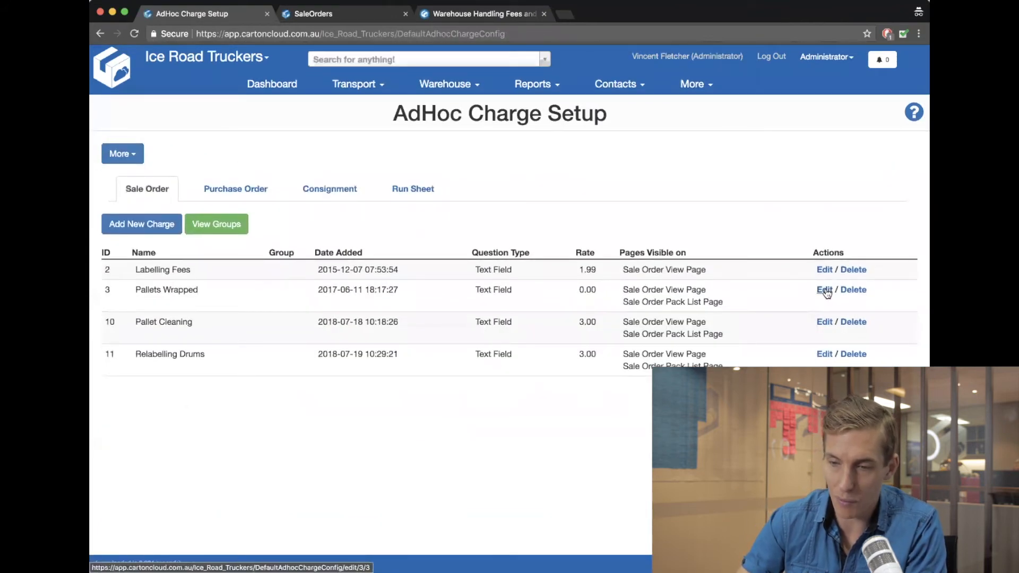
Copy the full Description Template text from the Pallets Wrapped charge configuration
left_click(824, 290)
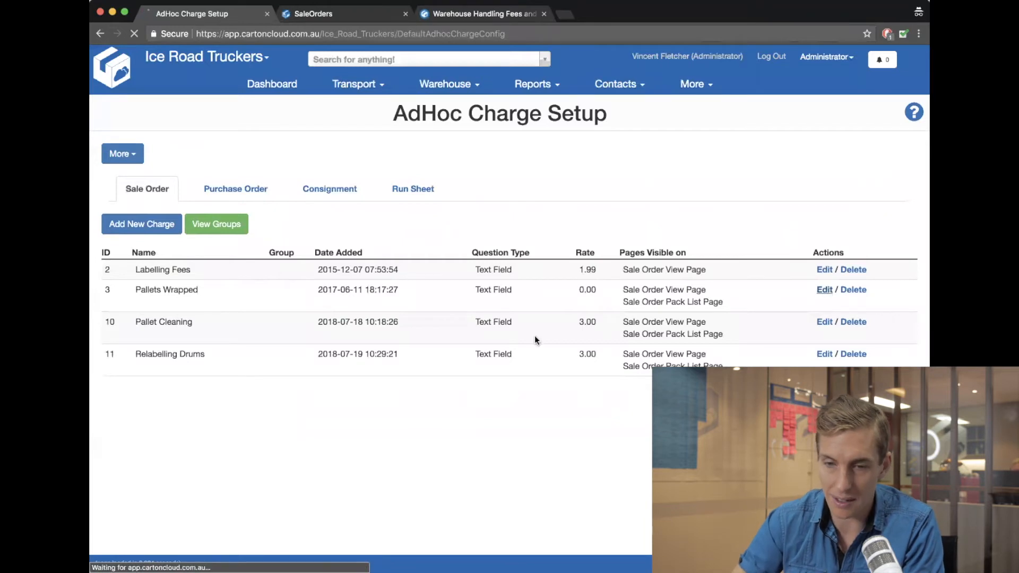
left_click_drag(438, 451, 116, 442)
key("super+c")
scroll(212, 337, "down", 3)
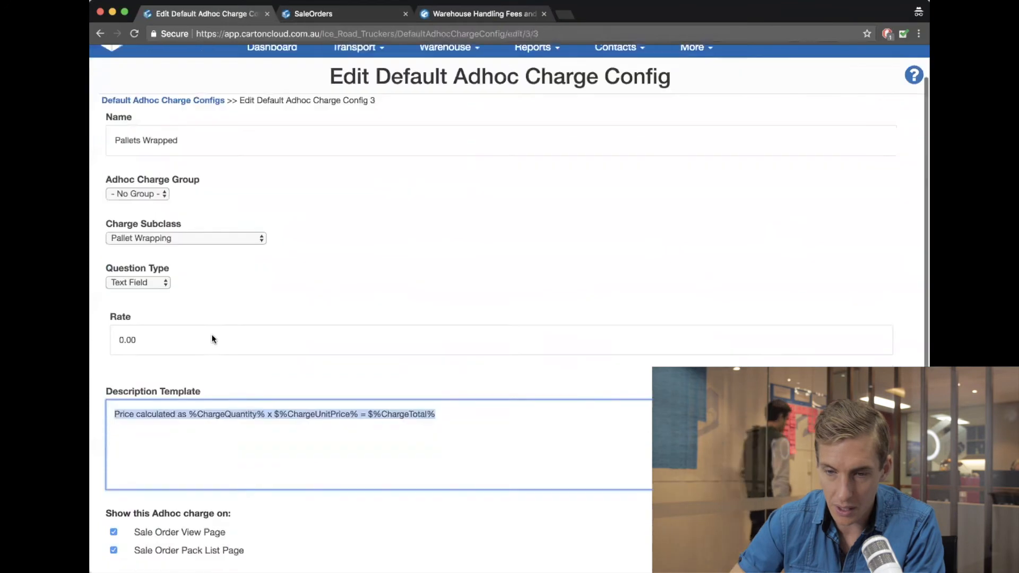
Paste the template "Price calculated as %ChargeQuantity% x $%ChargeUnitPrice% = $%ChargeTotal%" into the Relabelling Drums charge's Description Template
key("super+bracketleft")
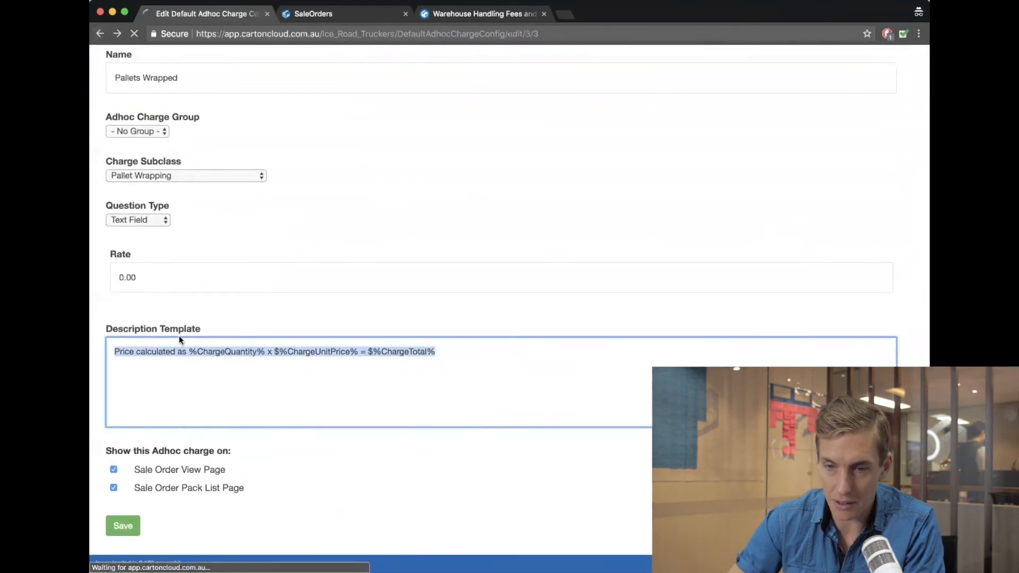
left_click(824, 354)
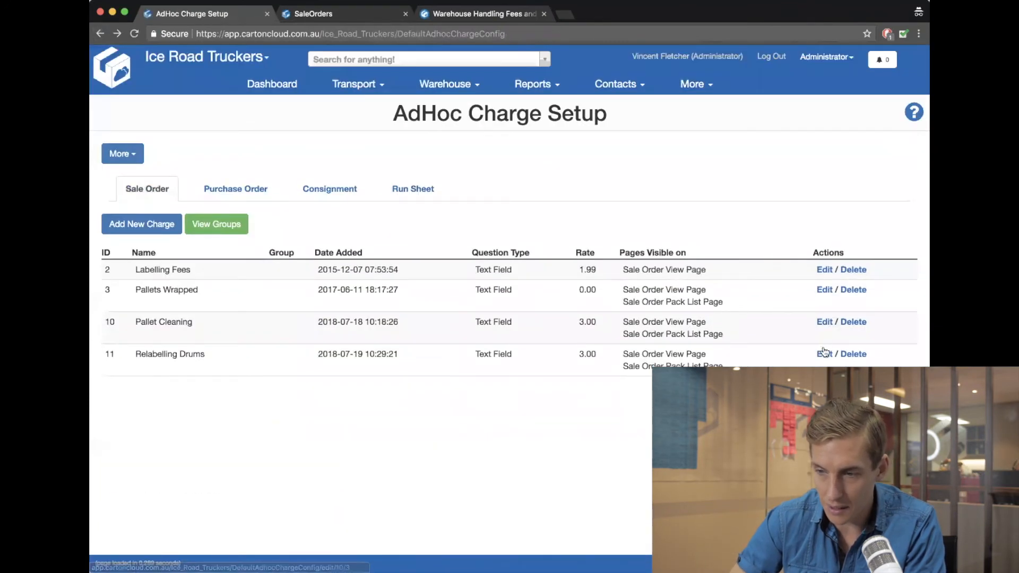
left_click(198, 477)
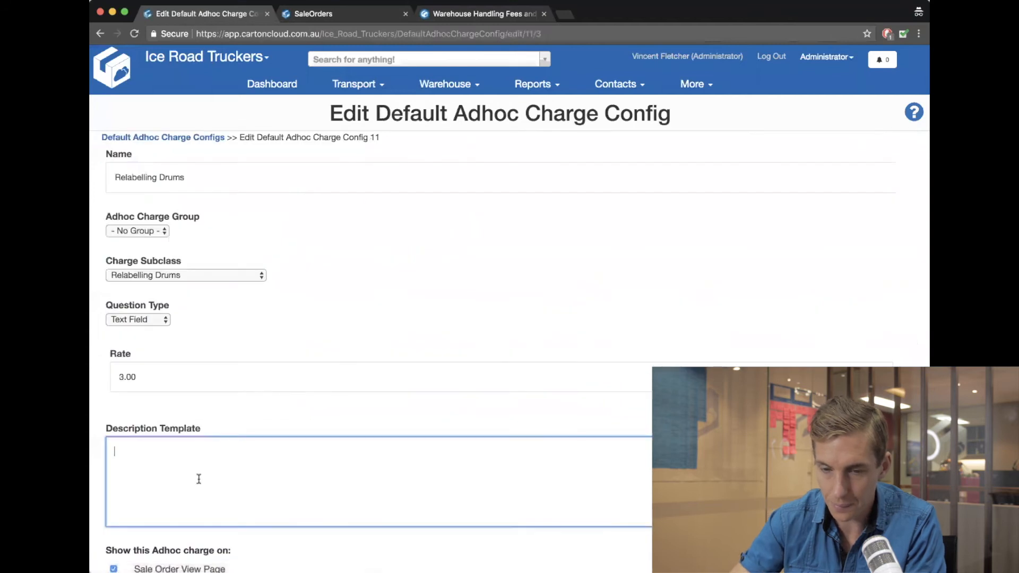
key("super+v")
scroll(219, 394, "down", 3)
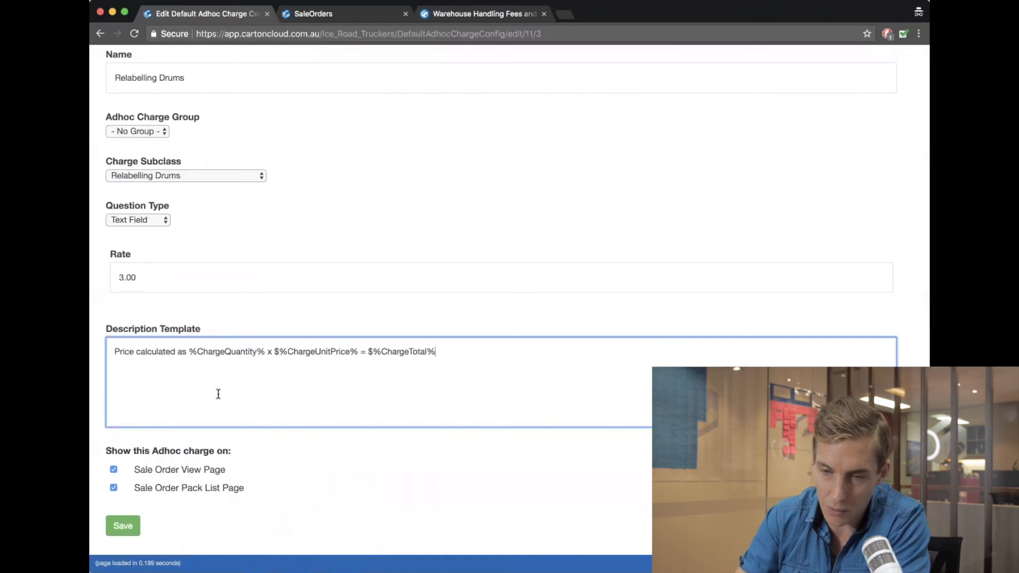
Examine the quantity, unit price and total placeholders in the Relabelling Drums description template
double_click(228, 351)
left_click_drag(265, 352, 188, 350)
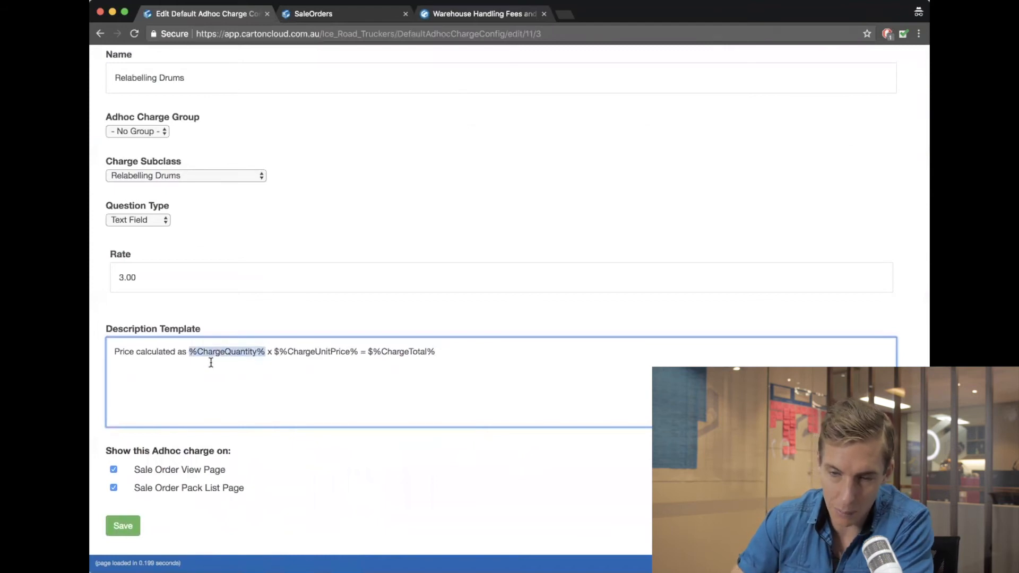
left_click(263, 353)
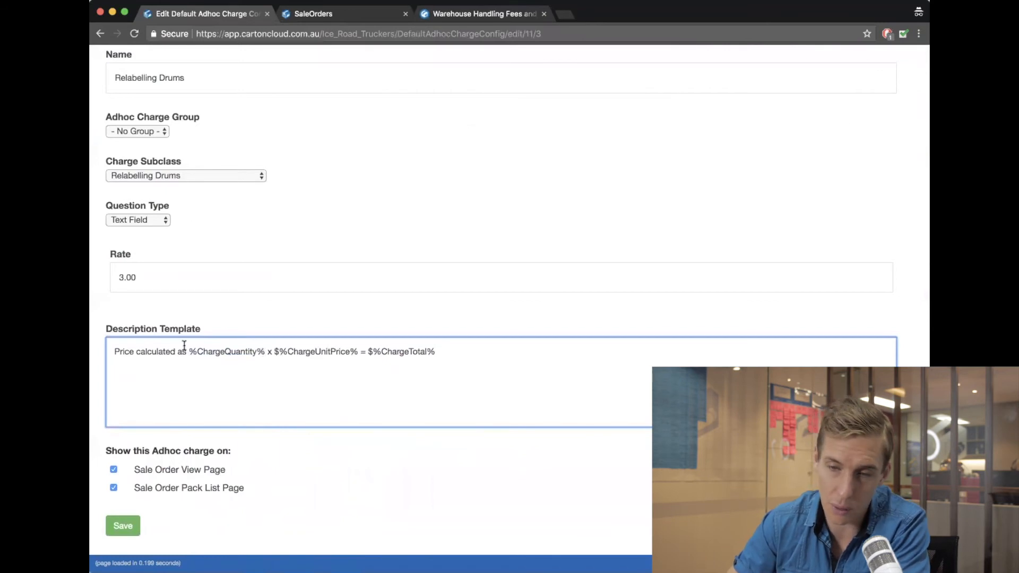
double_click(158, 350)
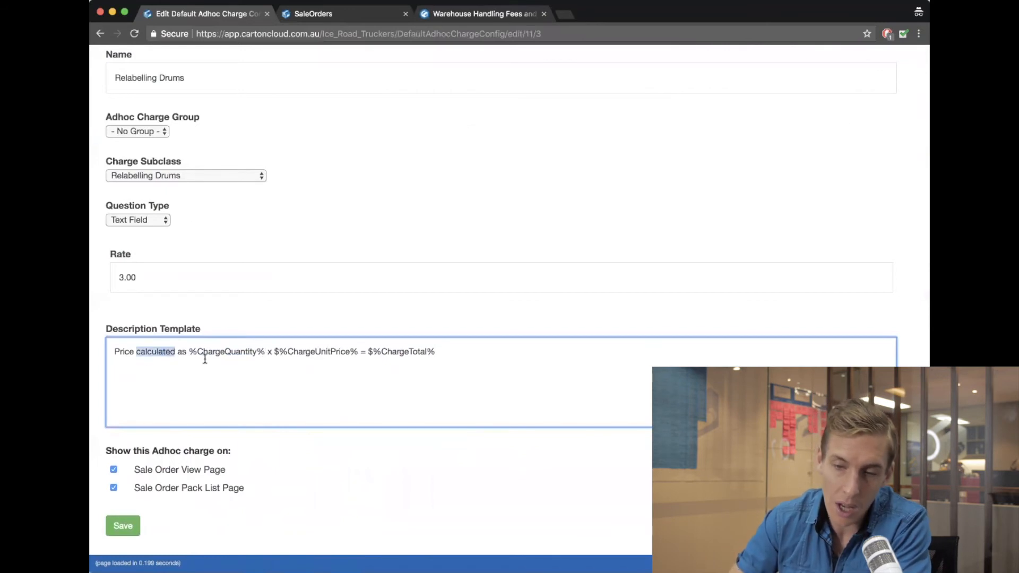
double_click(245, 353)
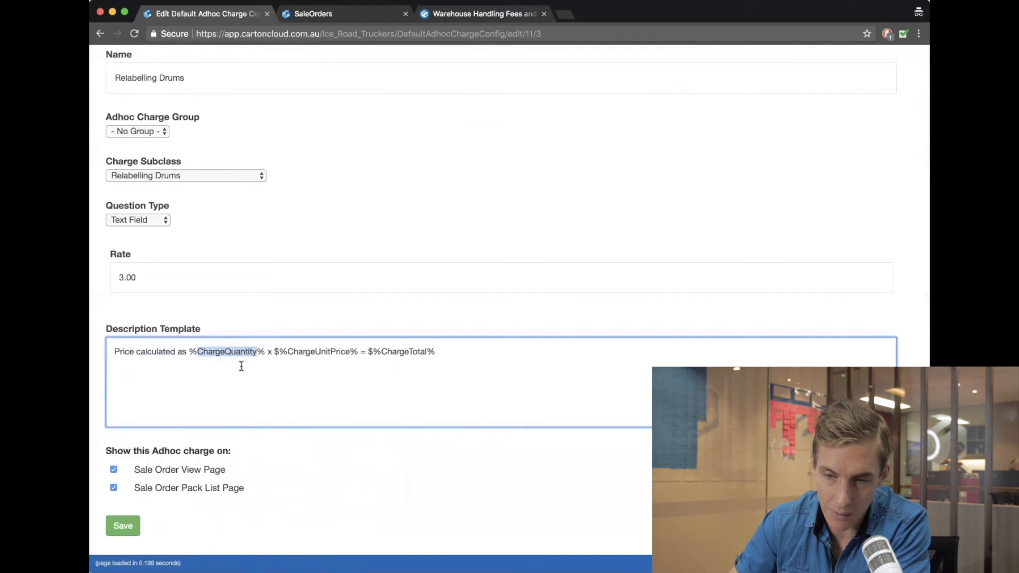
double_click(269, 352)
left_click_drag(359, 352, 280, 350)
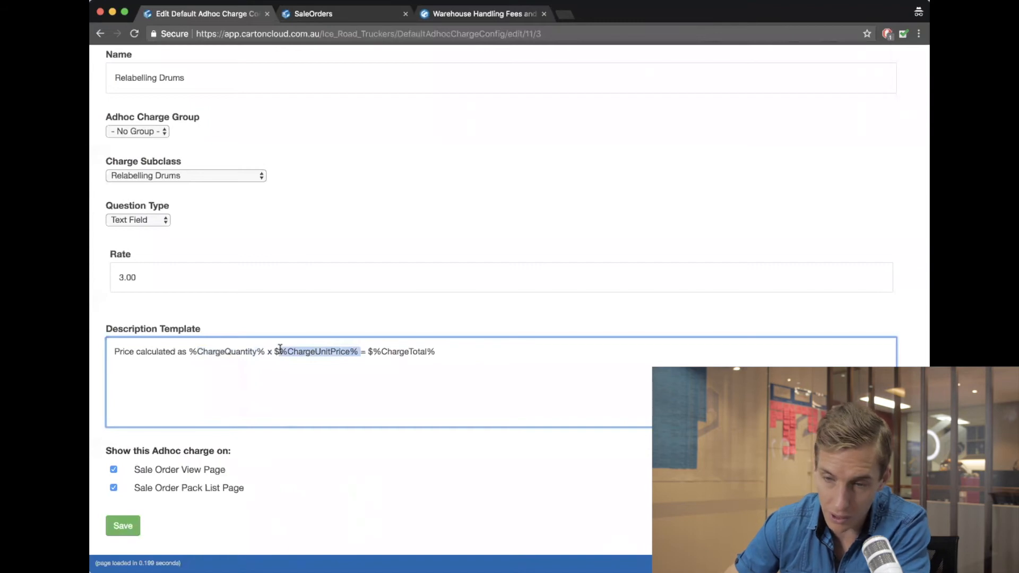
left_click_drag(374, 351, 428, 352)
left_click(427, 352)
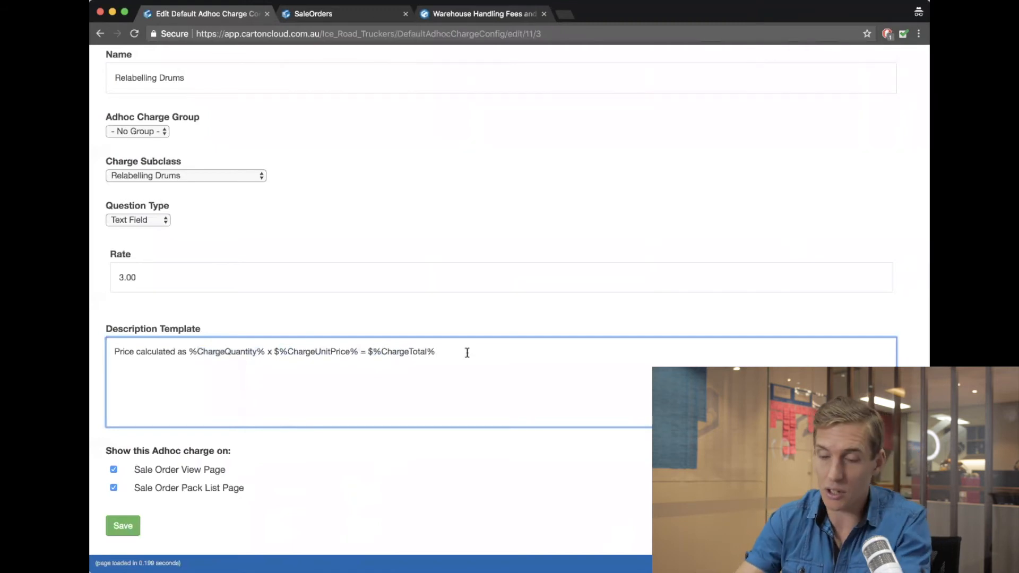
type("jasdioasdushd")
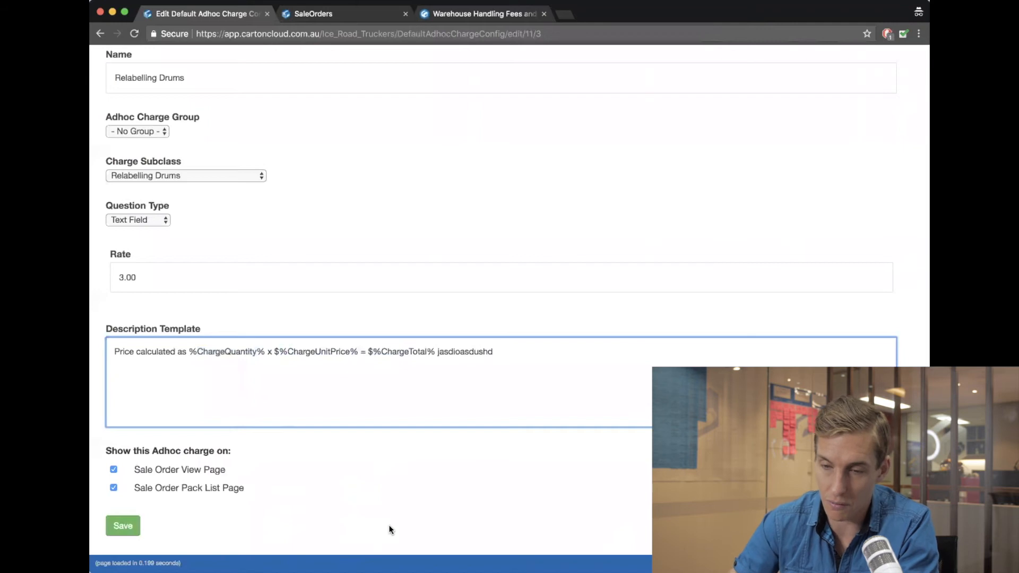
left_click_drag(434, 351, 636, 398)
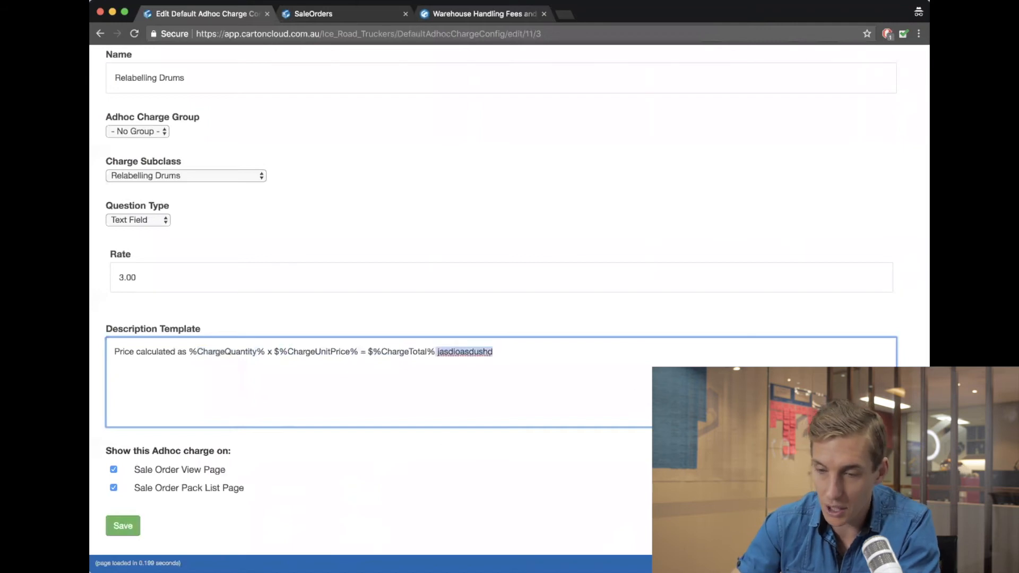
key("BackSpace")
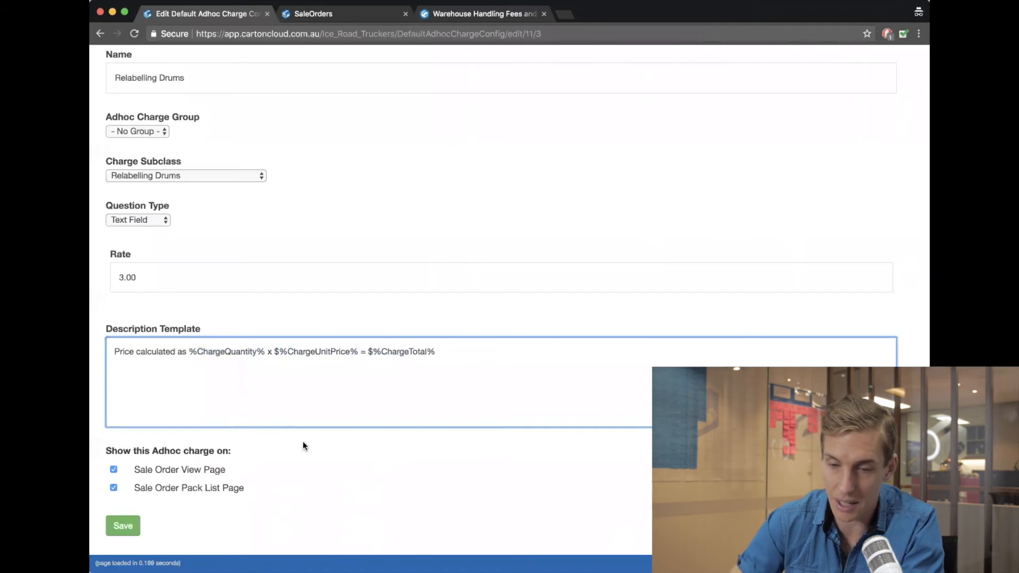
Save the Relabelling Drums charge configuration with its description template
left_click(121, 525)
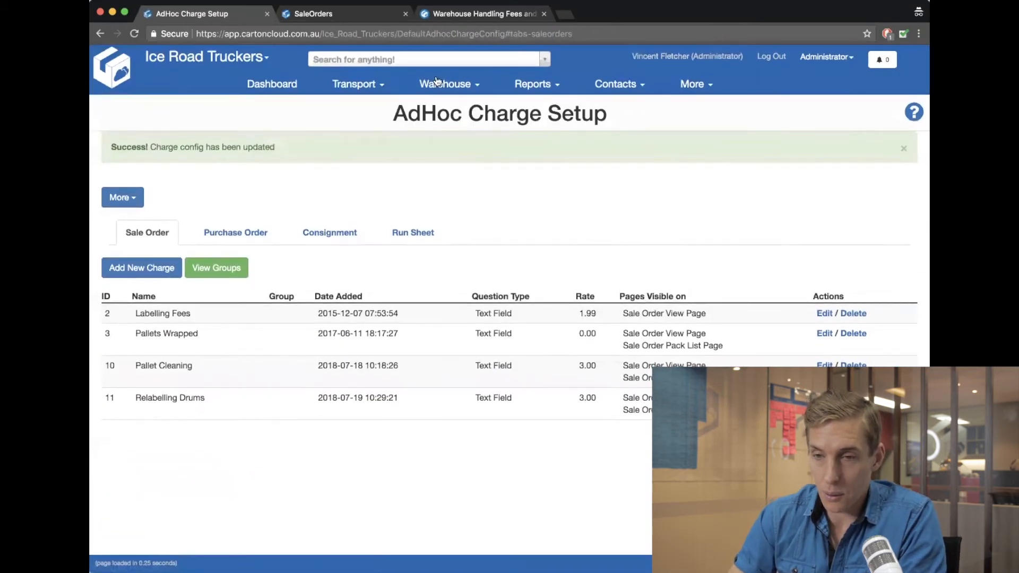
Tick off "Adhoc Charges + Workflow" in the Webinar 6 checklist and close the checklist
left_click(694, 87)
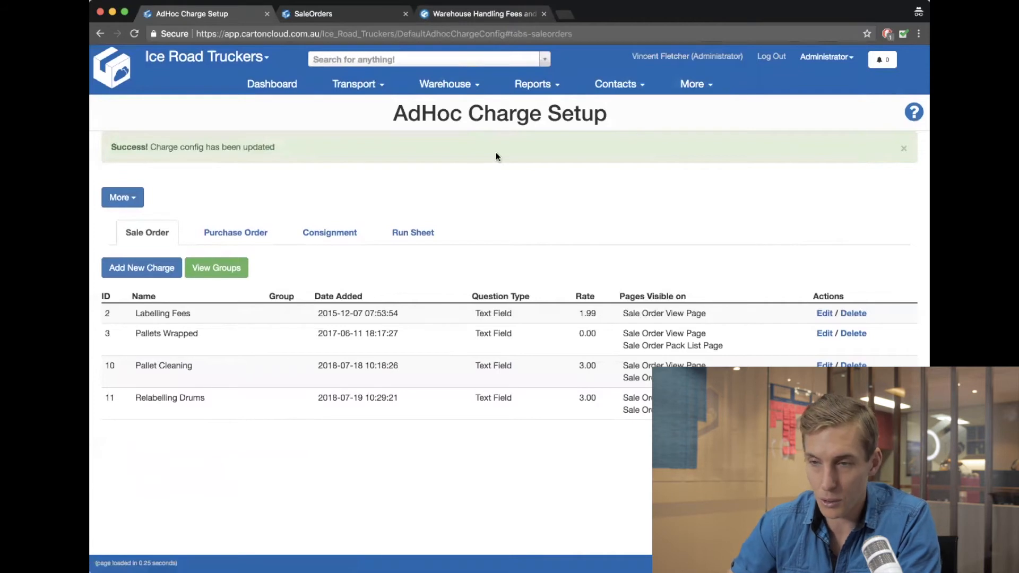
left_click(689, 85)
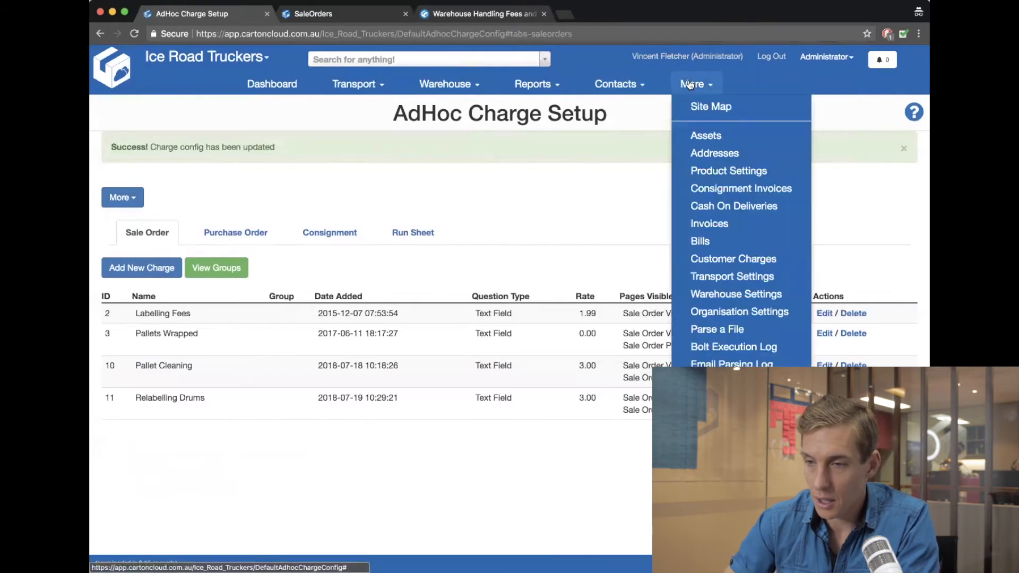
left_click(902, 34)
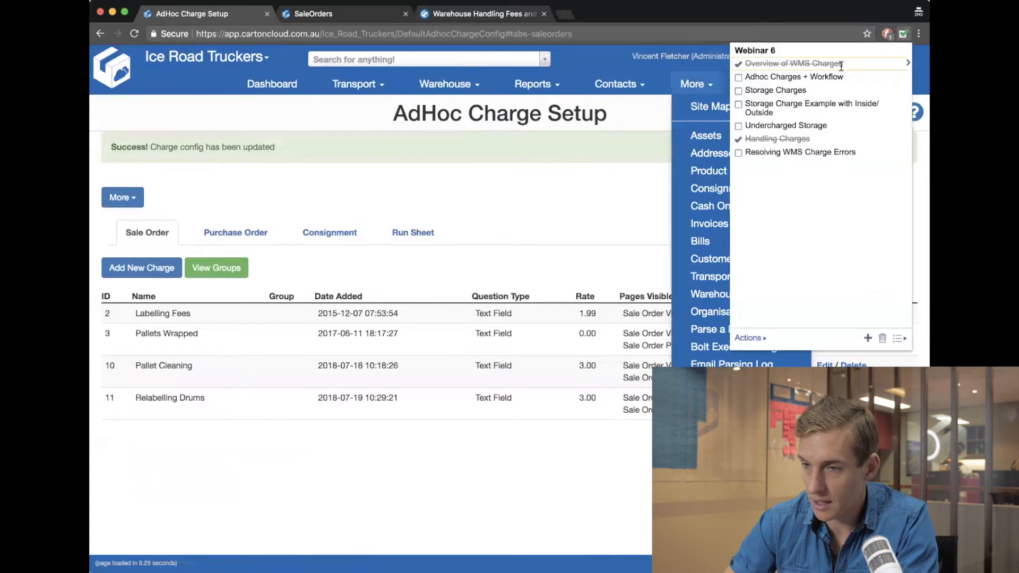
left_click(739, 78)
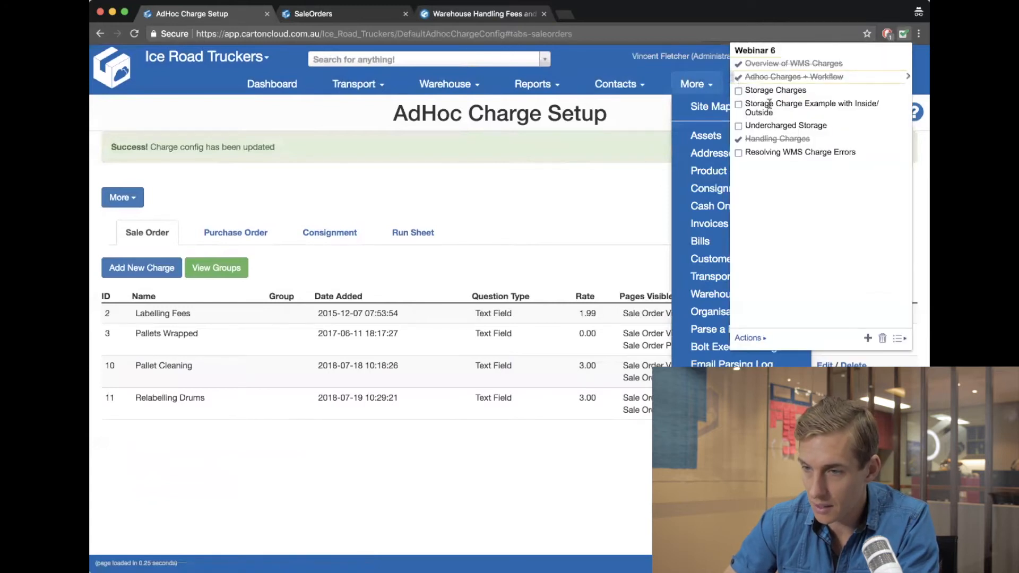
left_click(567, 224)
Open the Salmon Distributors customer charge and review its warehouse charges, including the Storage Charge Days setting
left_click(757, 259)
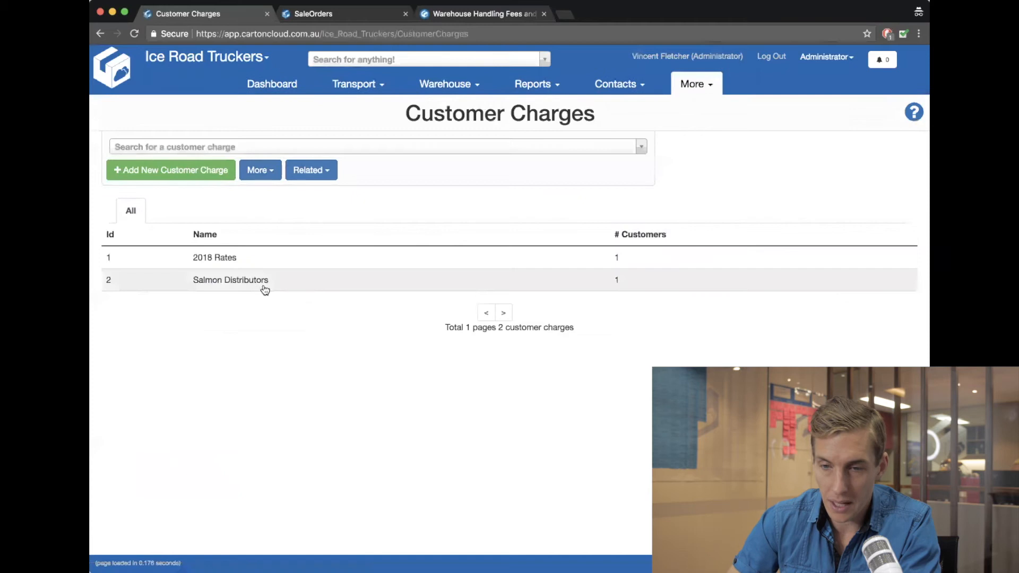
left_click(265, 290)
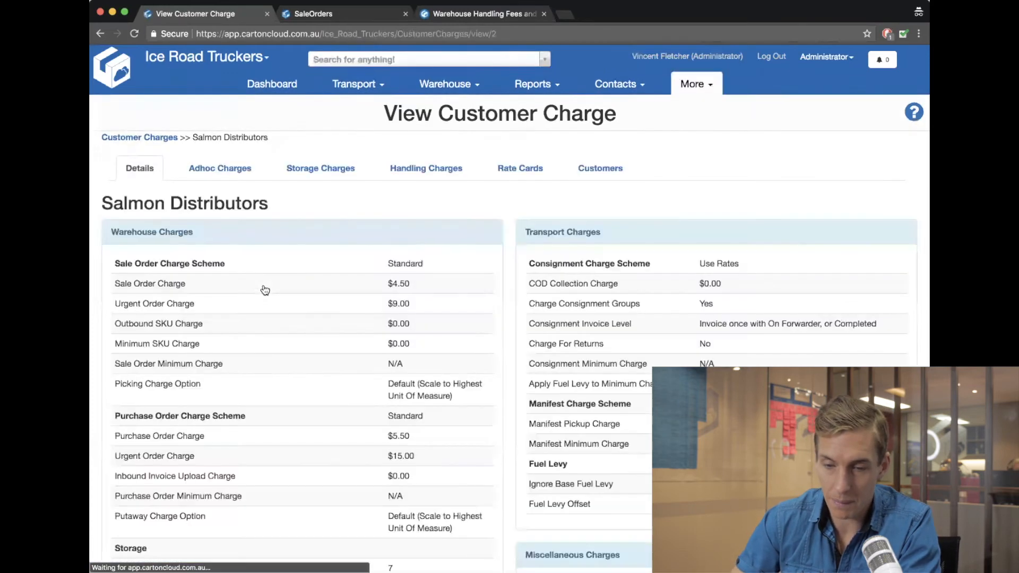
scroll(265, 290, "down", 3)
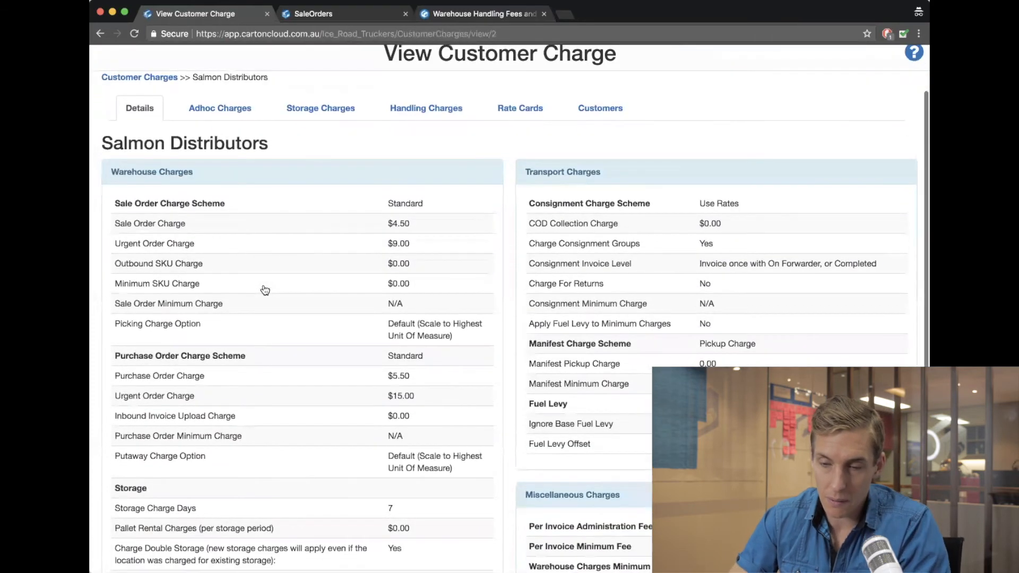
scroll(399, 403, "down", 1)
scroll(391, 395, "down", 4)
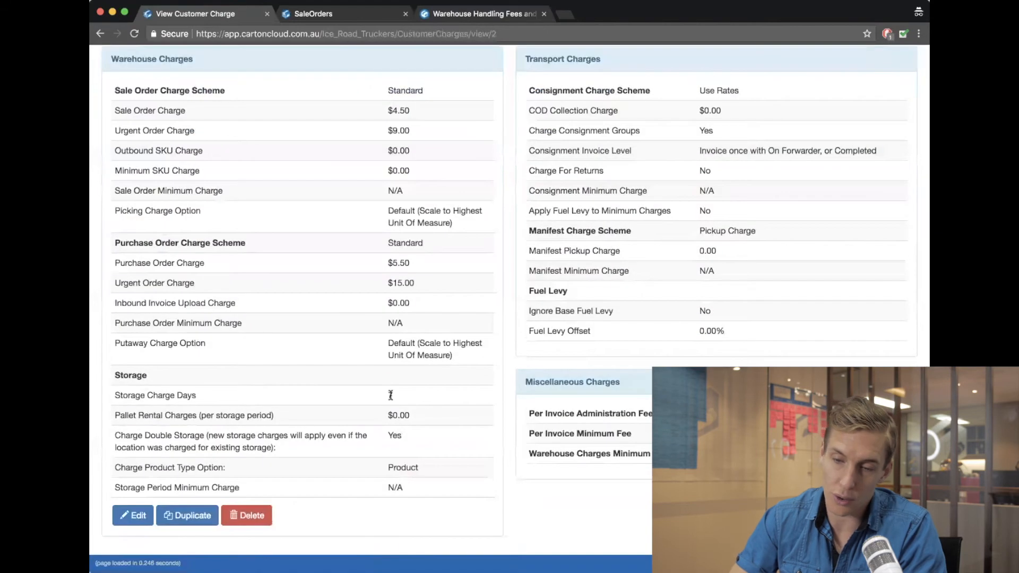
left_click(417, 397)
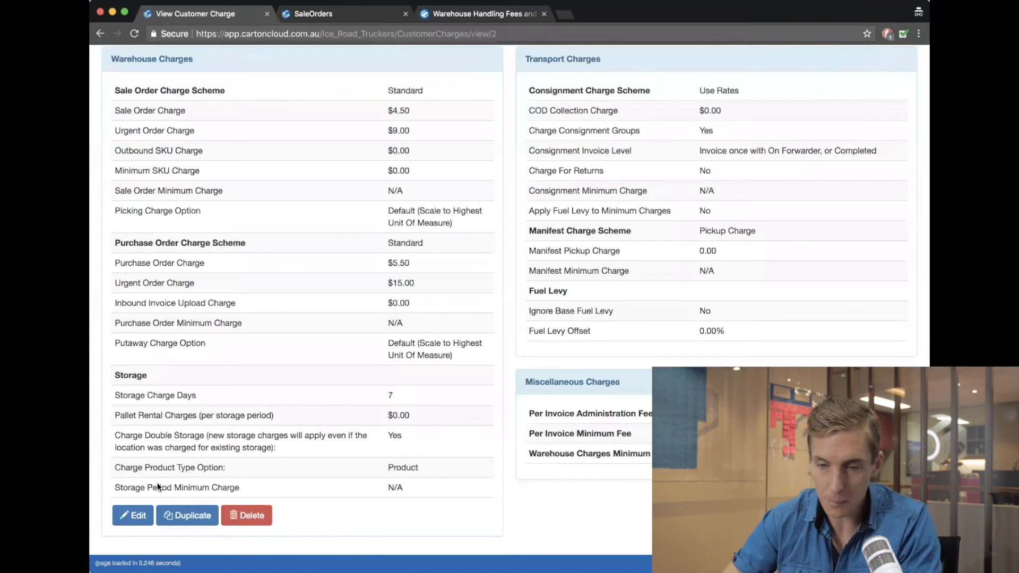
Open the Salmon Distributors customer charge for editing and examine its storage charge settings
left_click(147, 511)
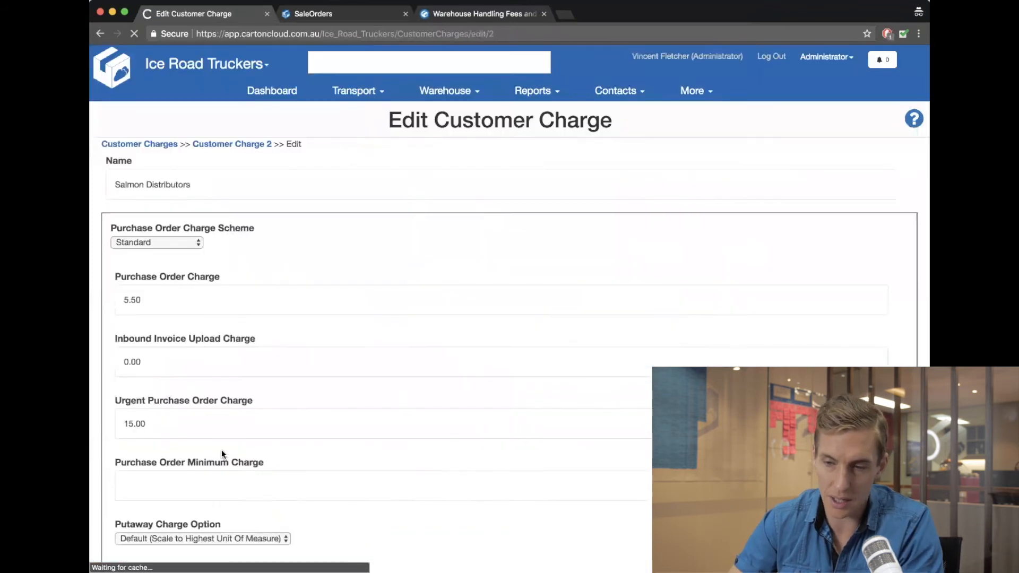
scroll(221, 450, "down", 6)
scroll(221, 450, "down", 20)
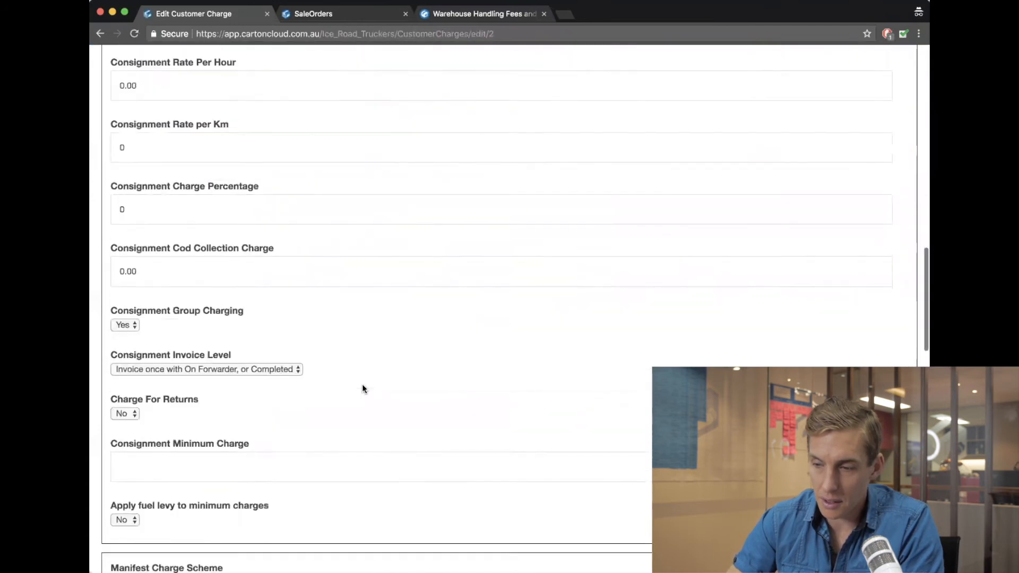
scroll(362, 387, "down", 5)
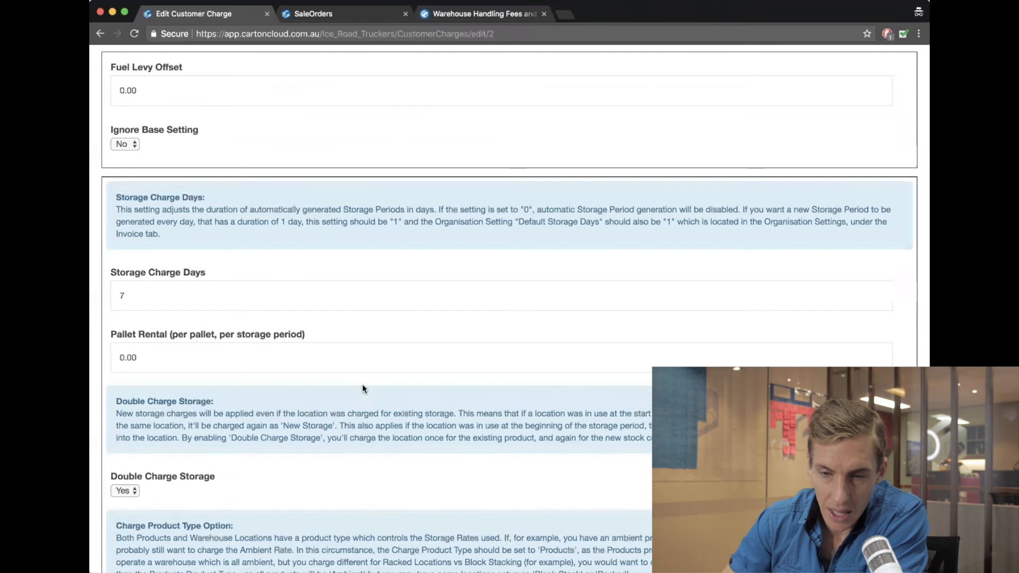
scroll(362, 384, "down", 7)
Set the Charge Product Type Option to Warehouse Location
left_click(167, 391)
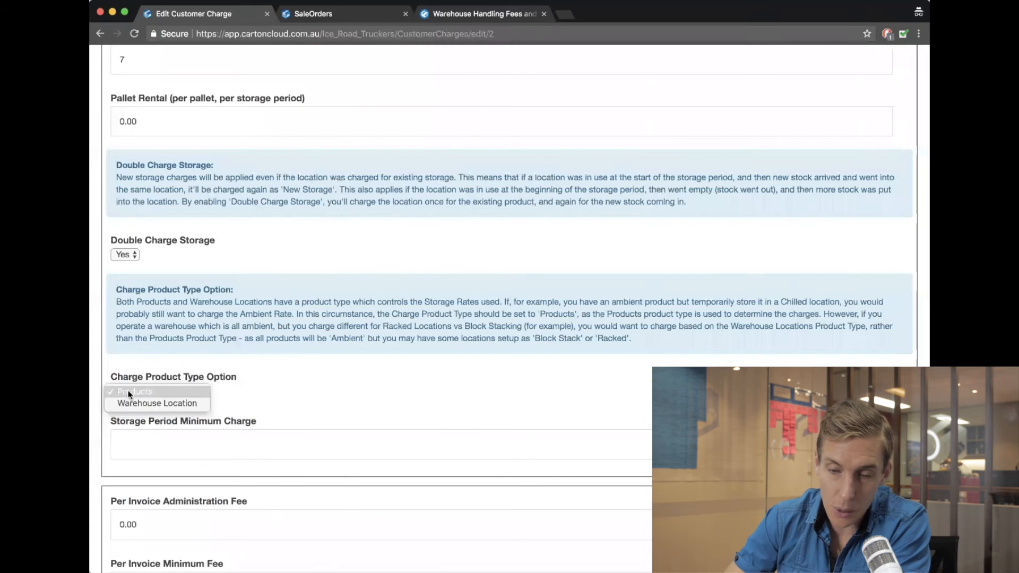
left_click(145, 391)
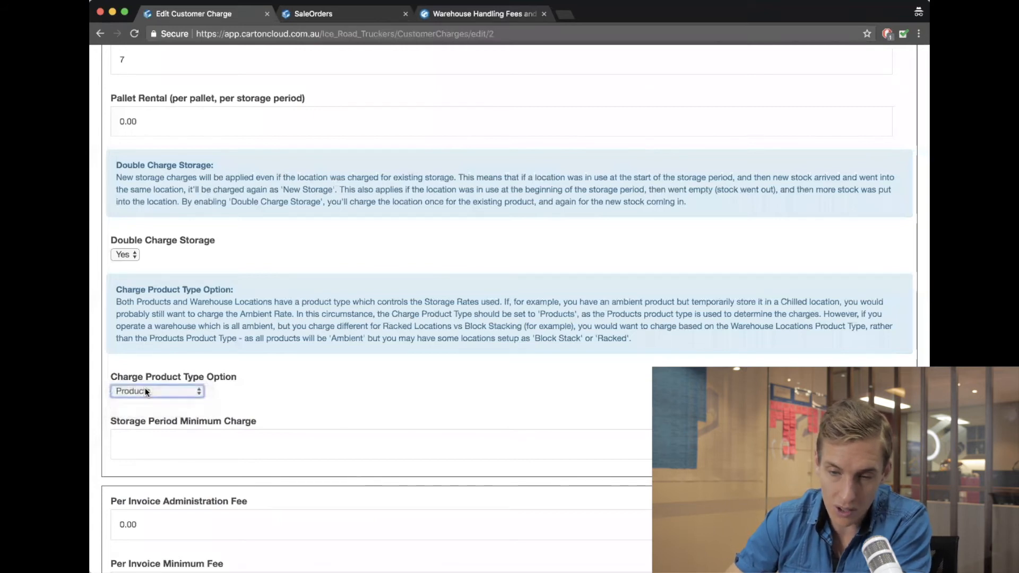
left_click(146, 391)
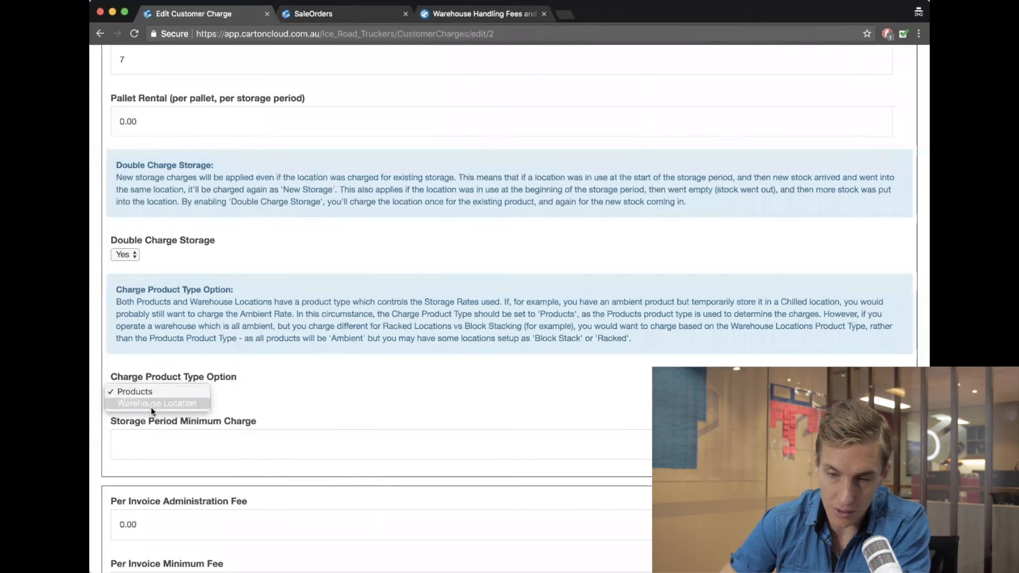
left_click(159, 403)
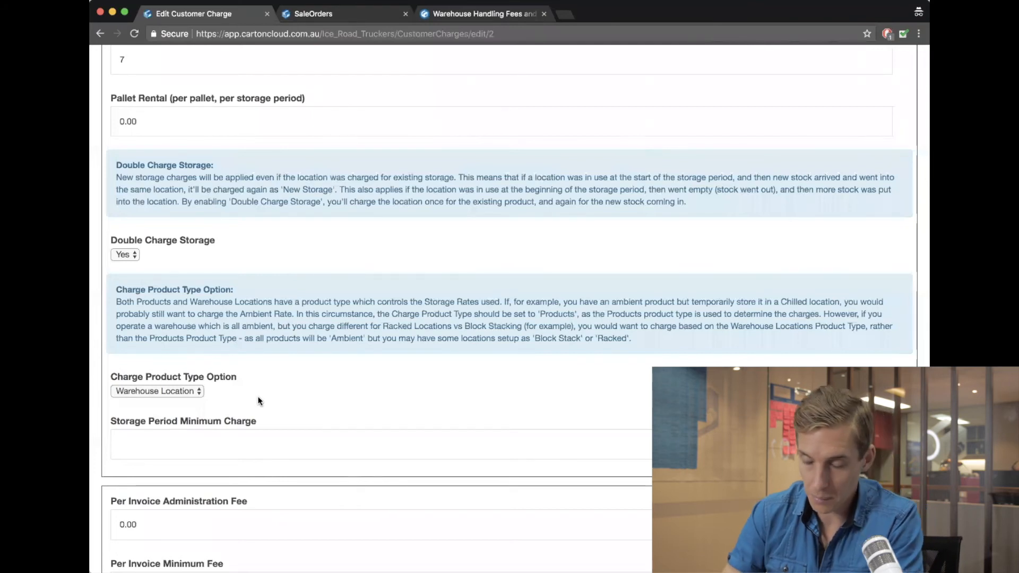
left_click(187, 391)
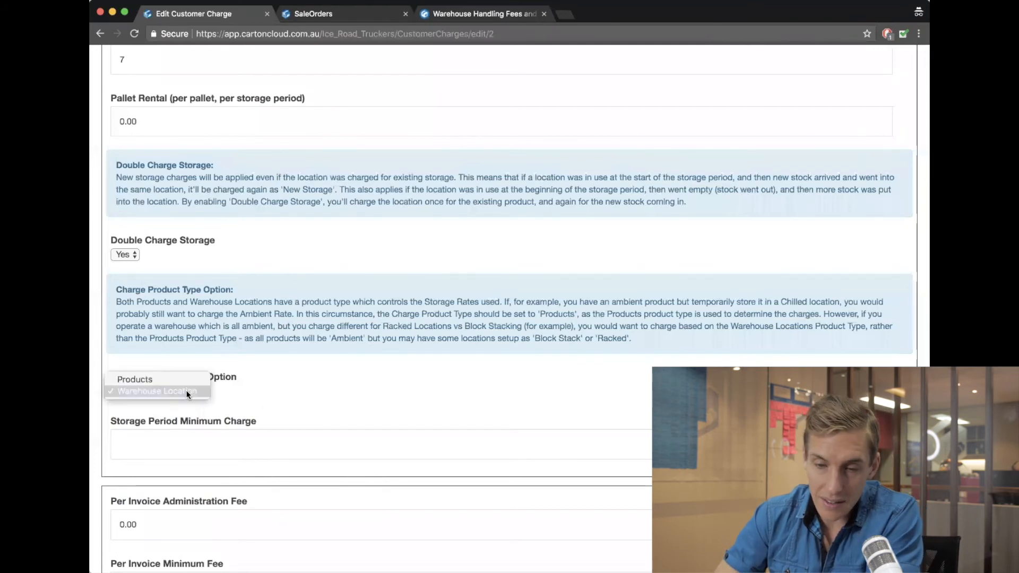
left_click(155, 391)
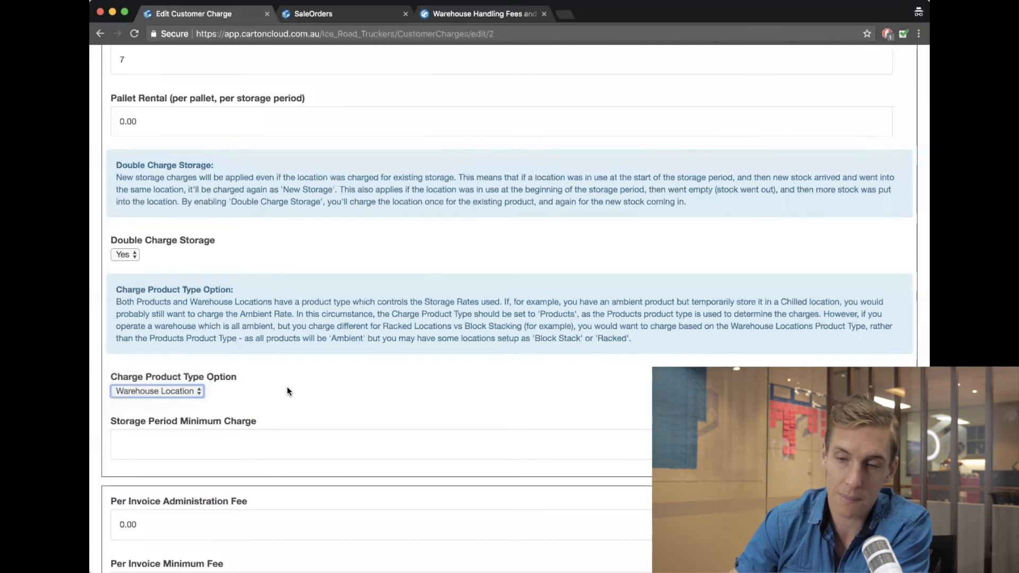
Try Double Charge Storage with No and return it to Yes
scroll(180, 276, "up", 2)
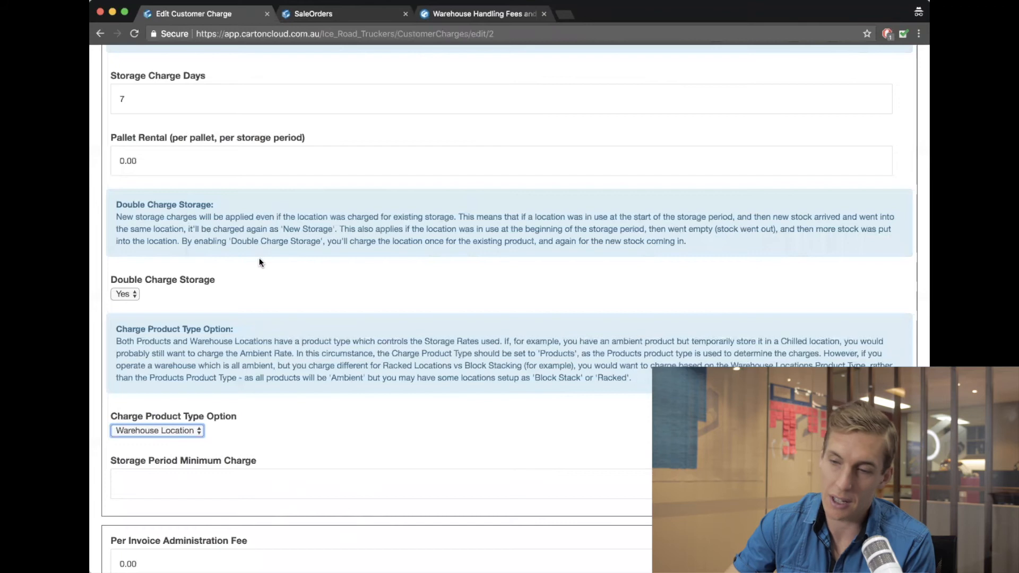
left_click(128, 294)
left_click(158, 299)
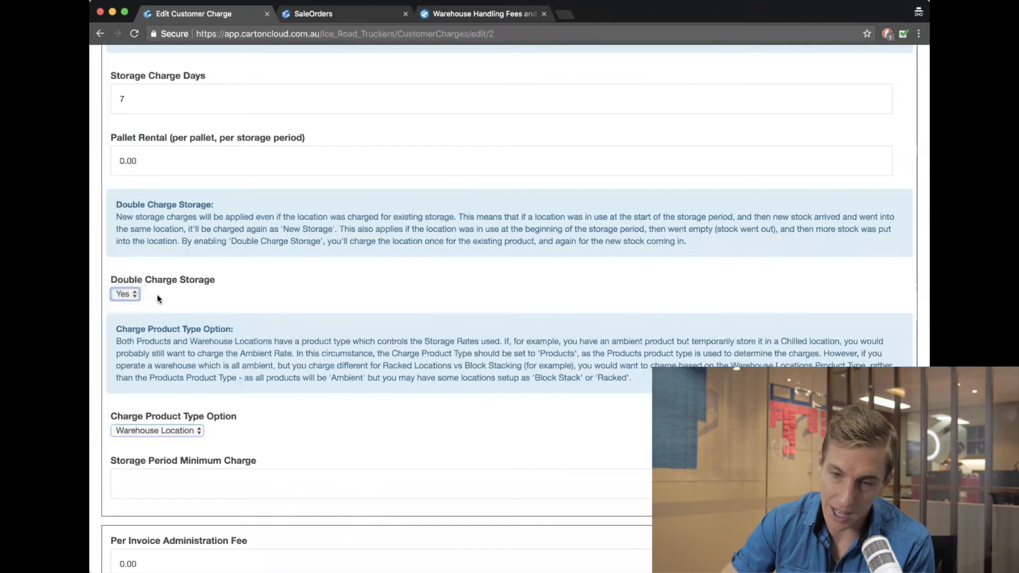
left_click(130, 295)
left_click(124, 282)
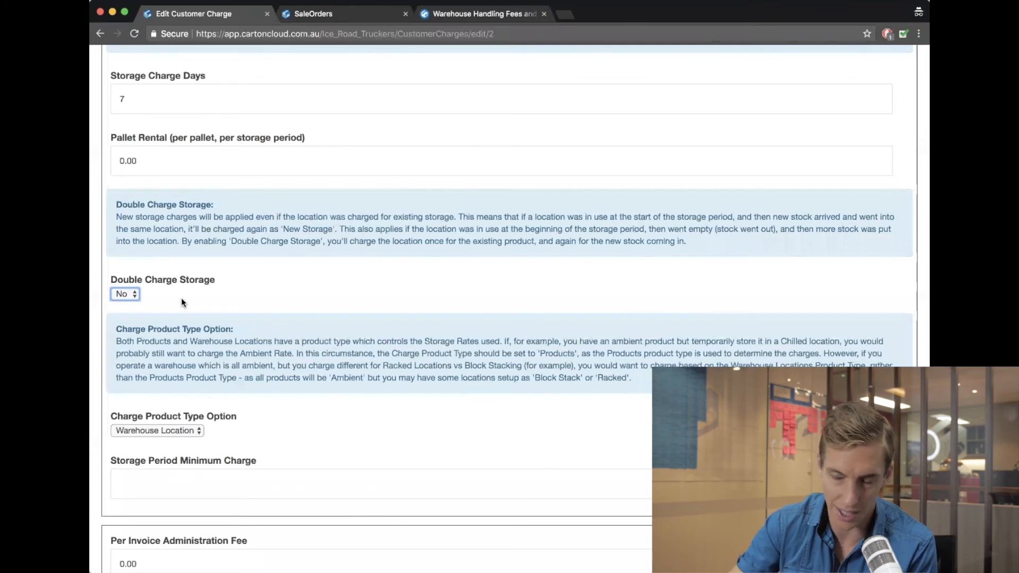
left_click(129, 292)
left_click(125, 304)
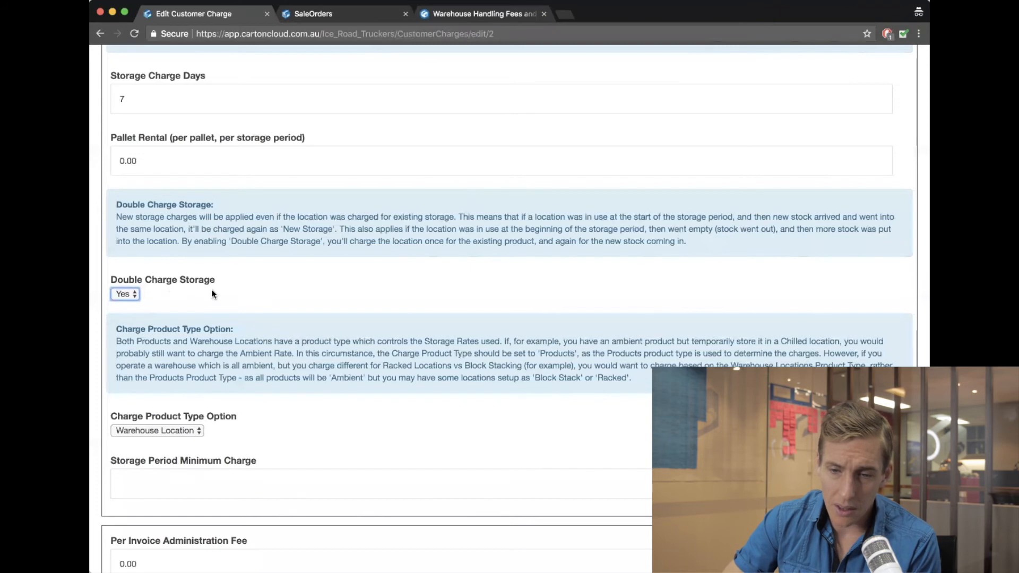
scroll(182, 301, "up", 1)
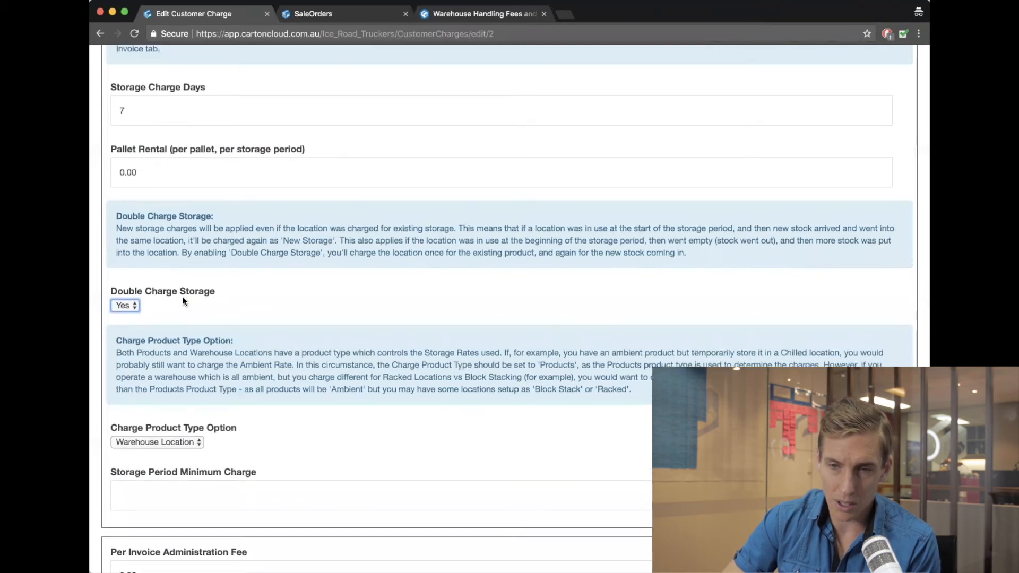
scroll(183, 301, "up", 1)
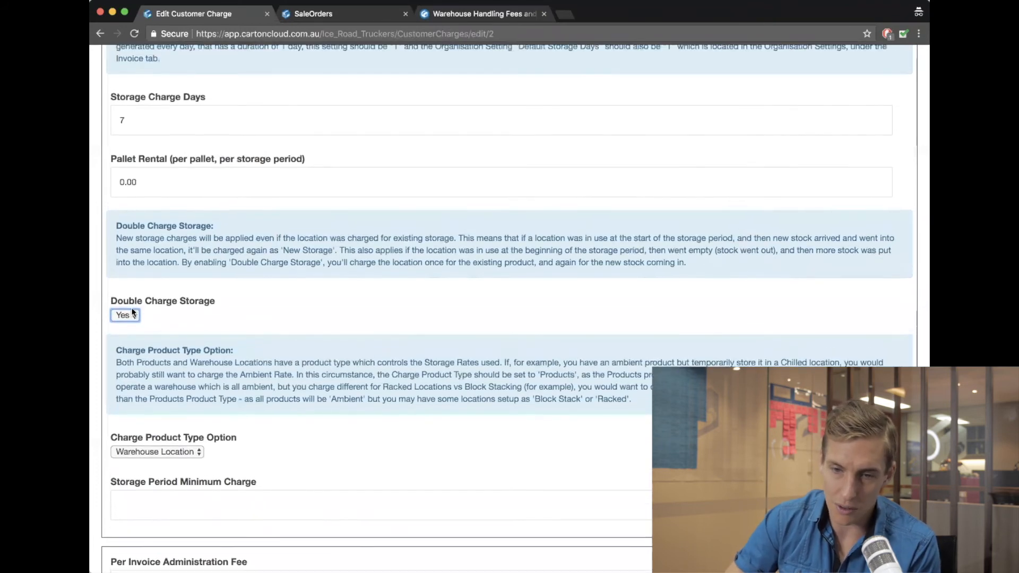
Leave the edit form without saving and start a new storage charge for Salmon Distributors with the General product type
left_click(95, 34)
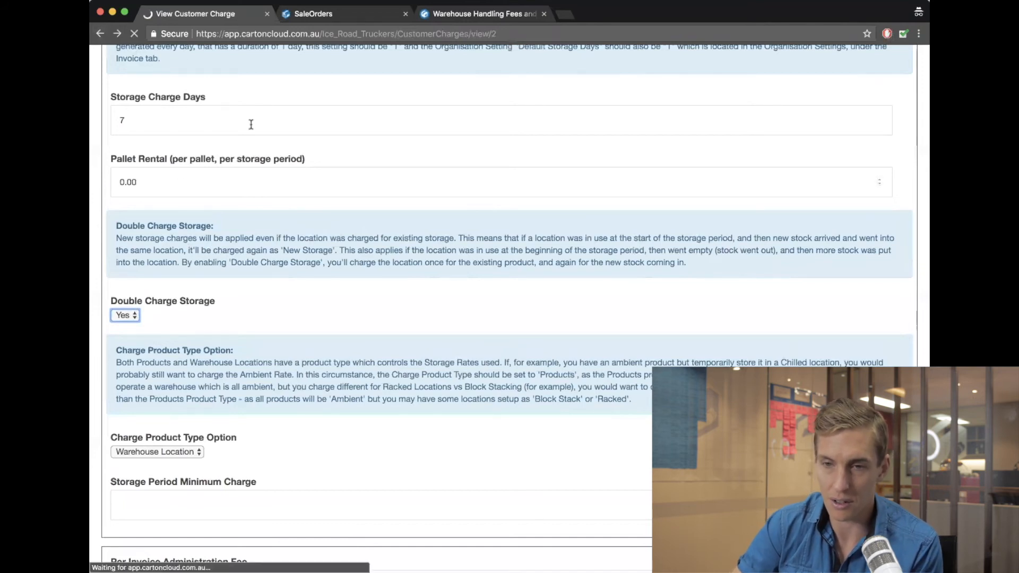
scroll(250, 125, "up", 4)
left_click(321, 163)
left_click(177, 228)
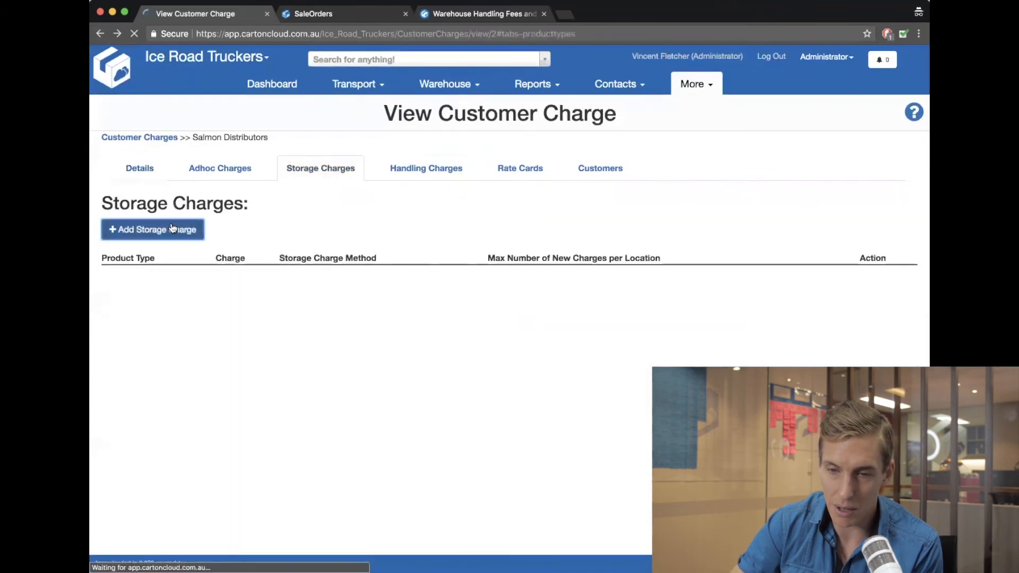
left_click(180, 189)
left_click(151, 192)
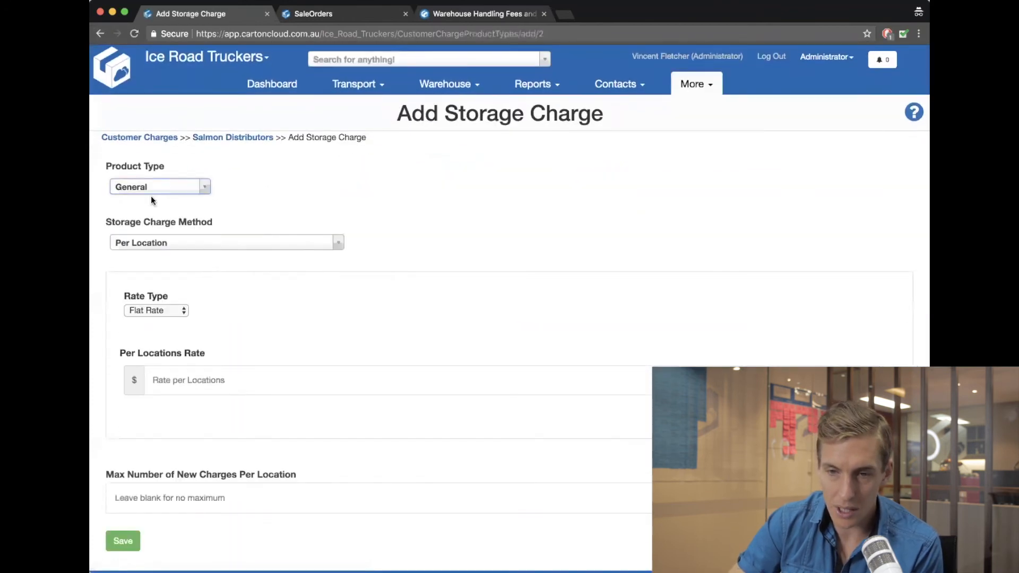
scroll(176, 247, "down", 1)
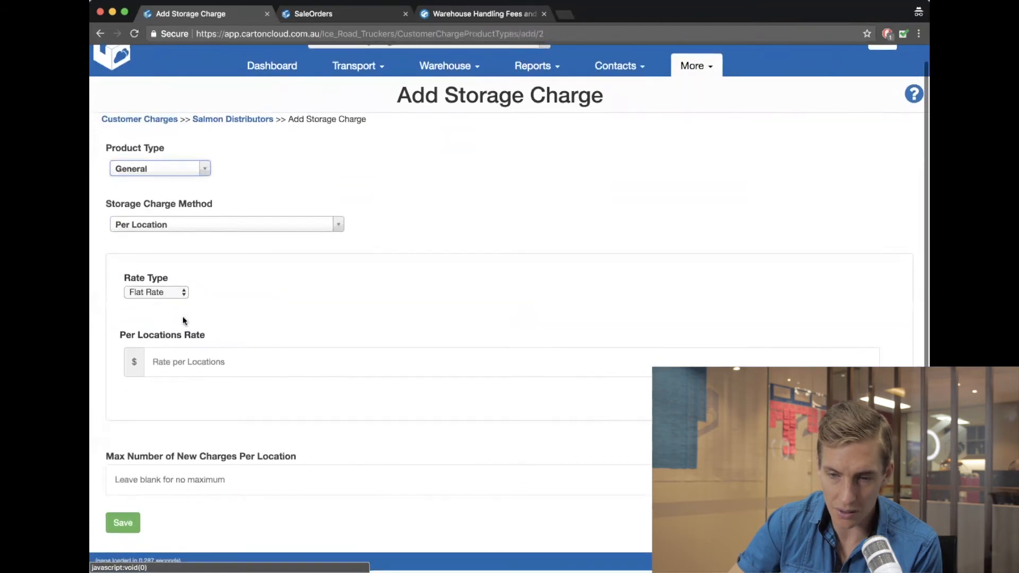
Try 1 as the Max Number of New Charges Per Location and clear the field again
left_click(167, 482)
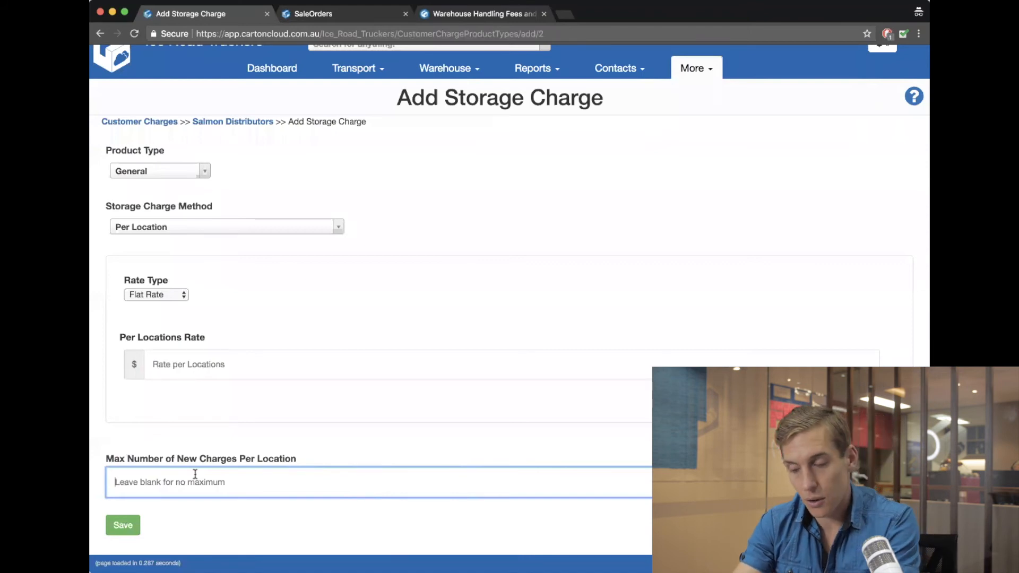
type("1")
left_click(249, 516)
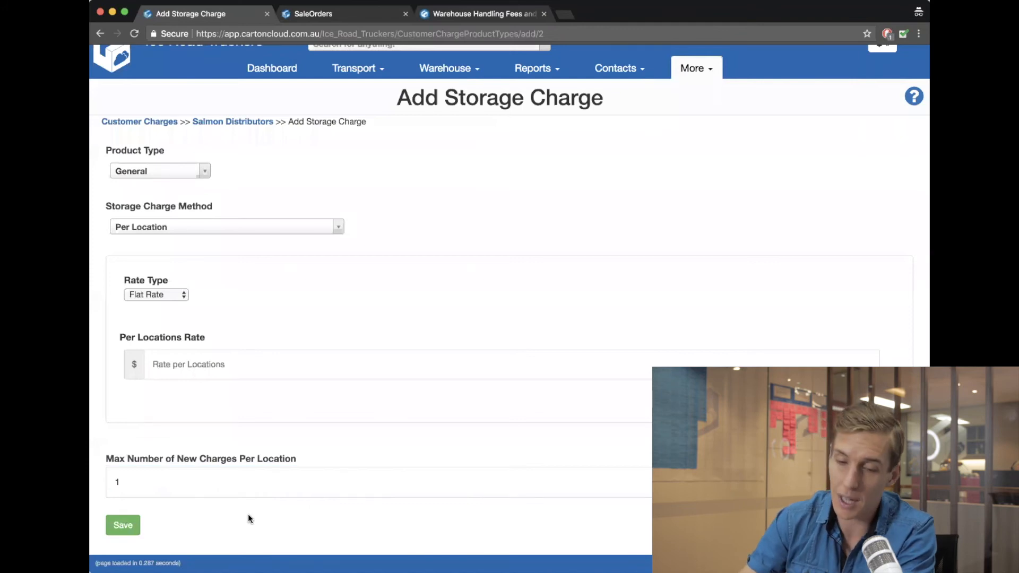
left_click(175, 483)
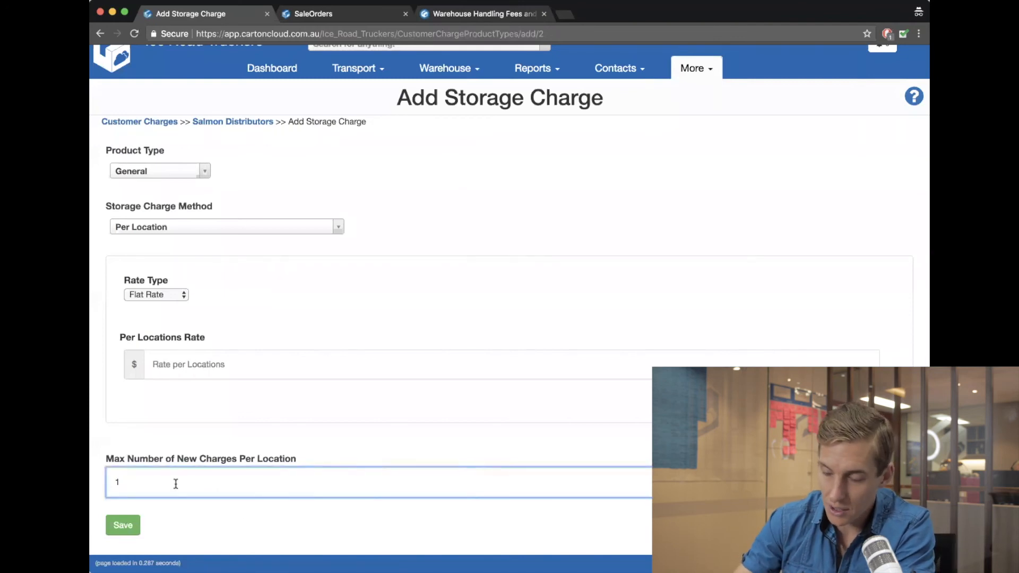
key("BackSpace")
type("1")
key("BackSpace")
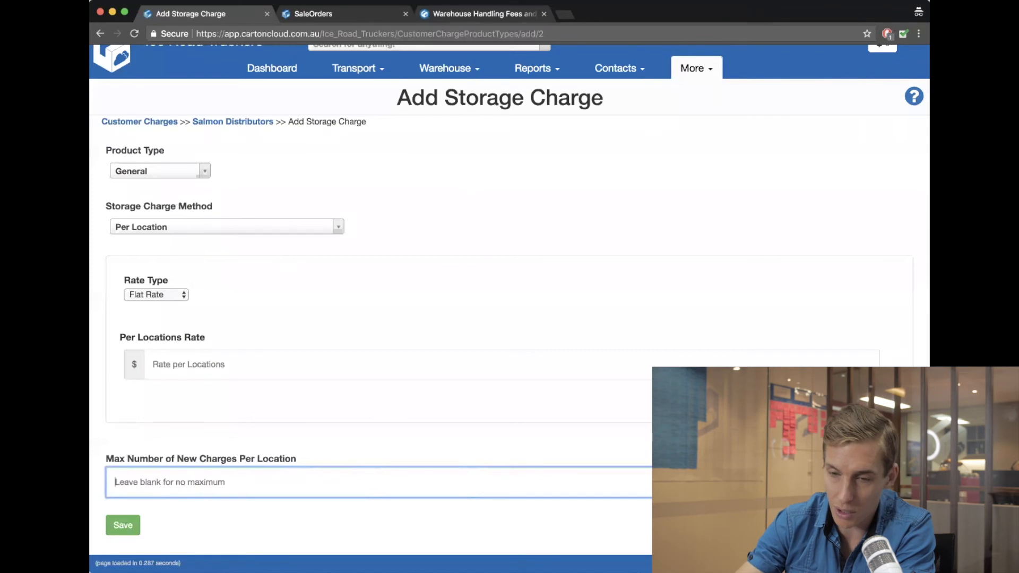
Highlight the words "New Charges" in the label of the maximum per location setting
left_click(205, 529)
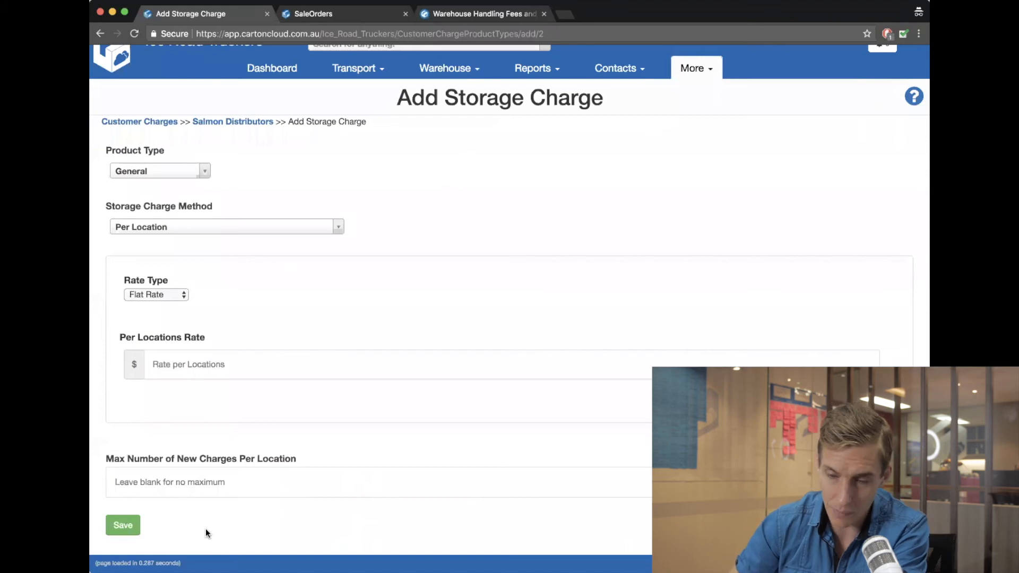
left_click_drag(176, 457, 234, 457)
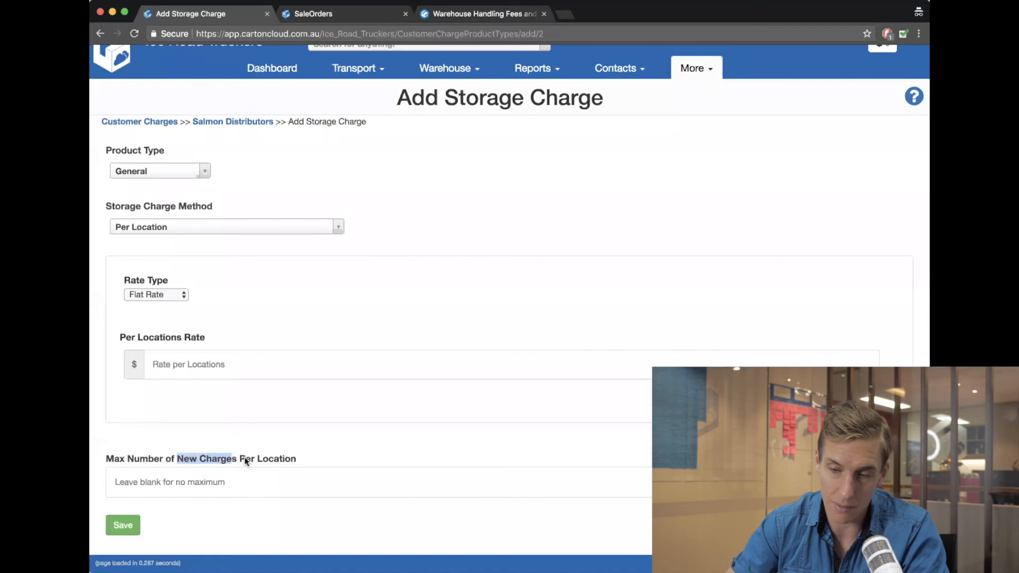
left_click(244, 457)
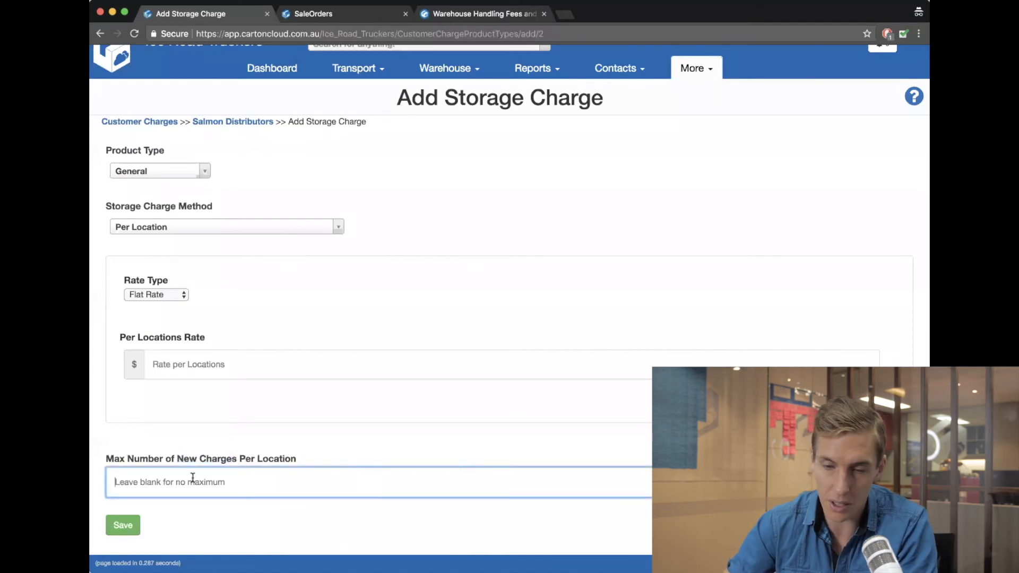
Set the Max Number of New Charges Per Location to 1 and keep Per Location as the storage charge method
type("1")
left_click(276, 311)
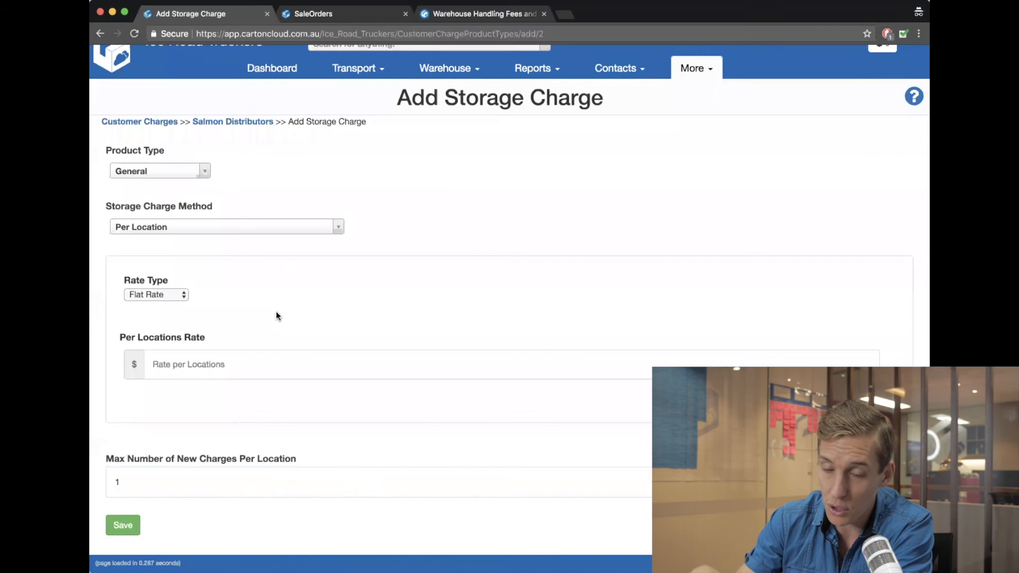
left_click(148, 227)
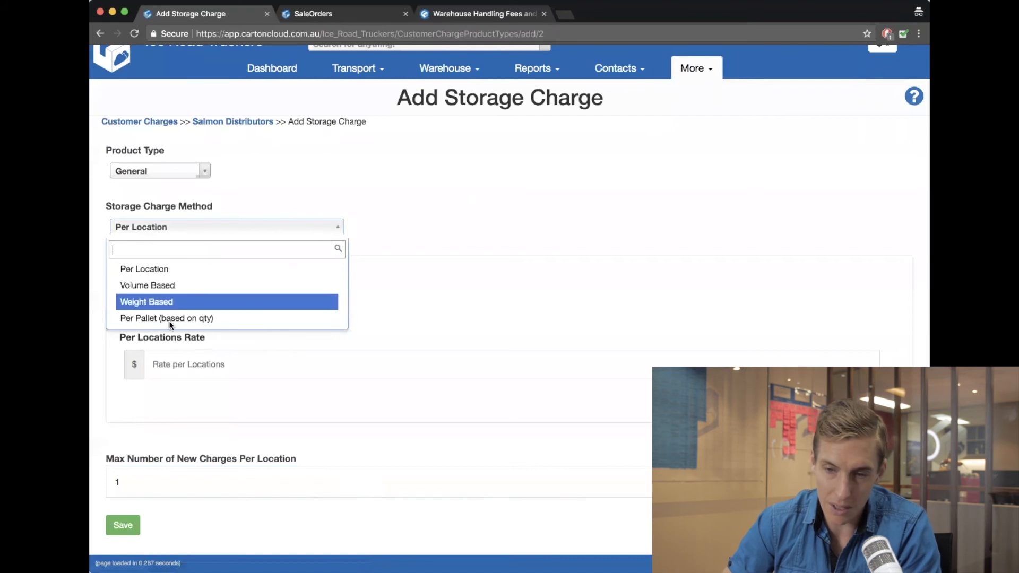
left_click(173, 270)
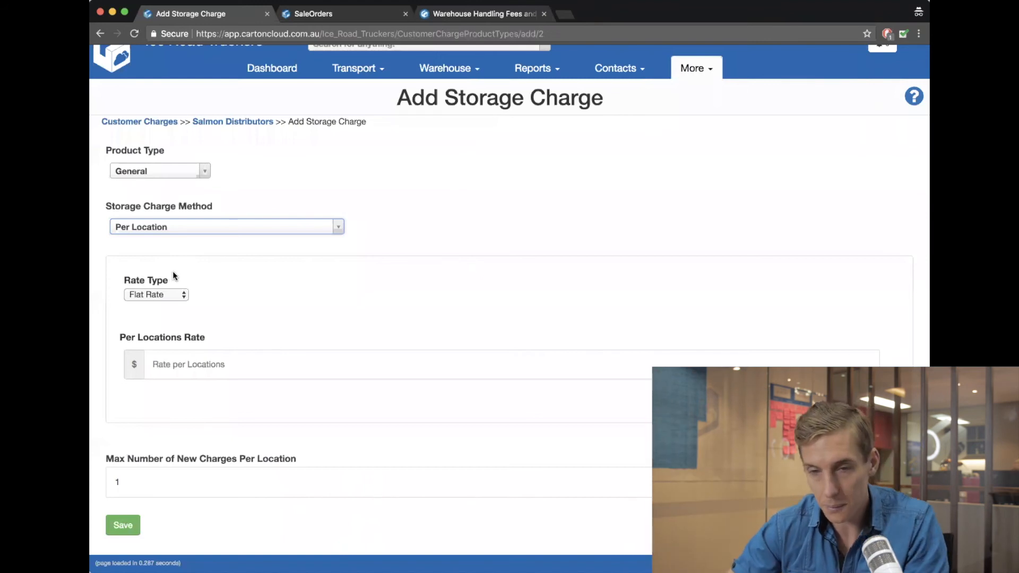
Try Volume Based and Per Pallet (based on qty) as the storage charge method
left_click(159, 226)
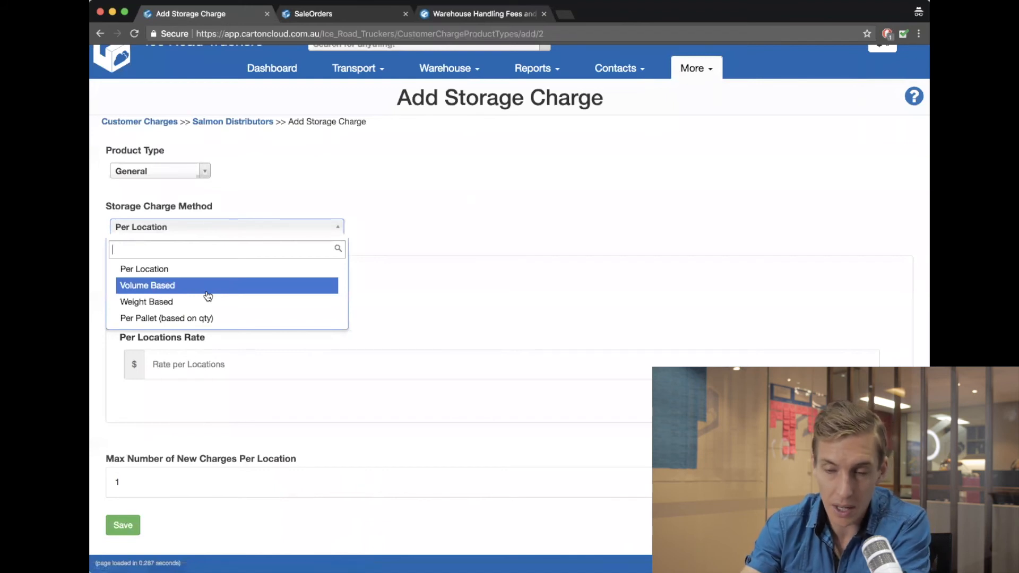
left_click(160, 286)
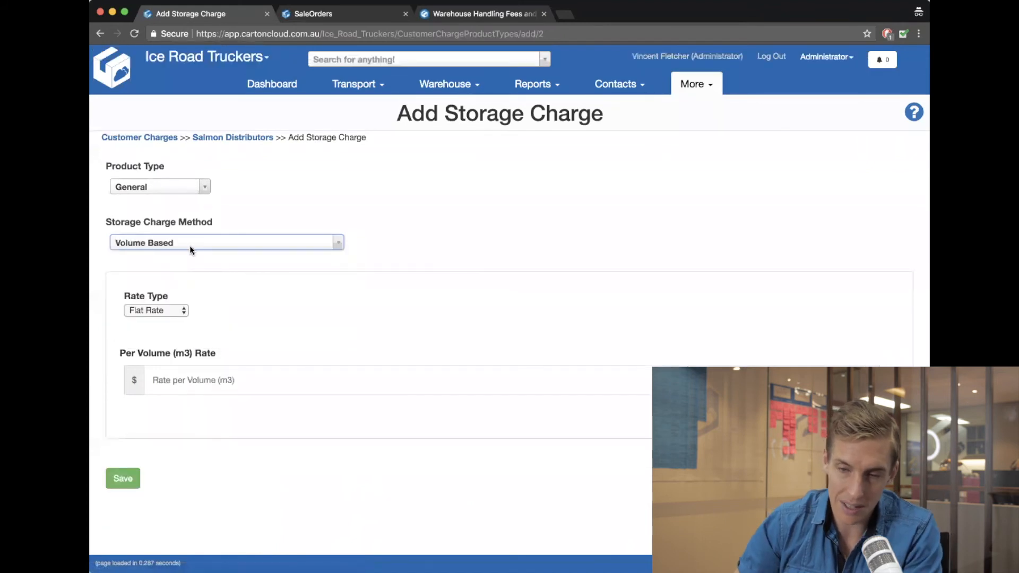
left_click(192, 391)
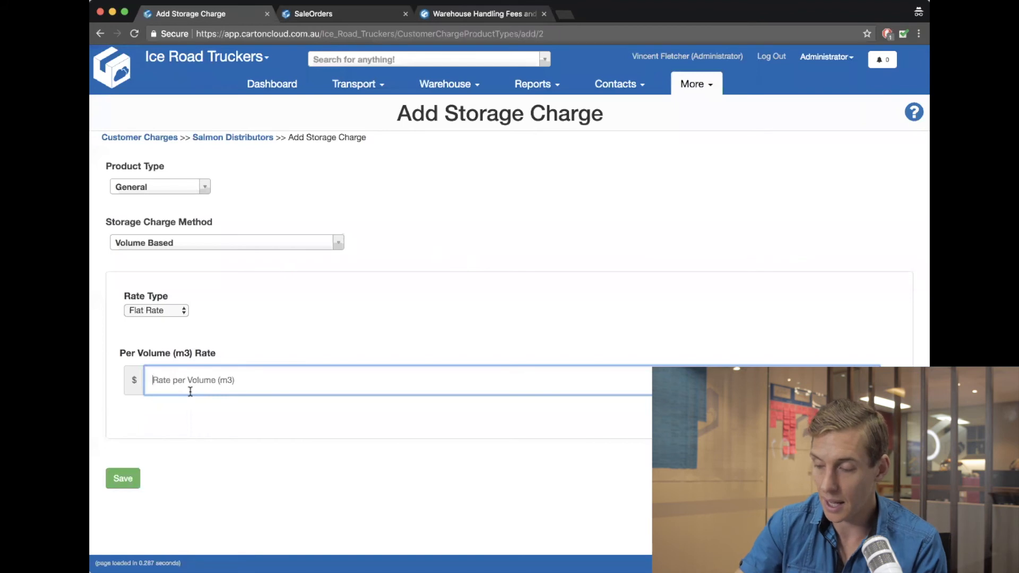
left_click(196, 239)
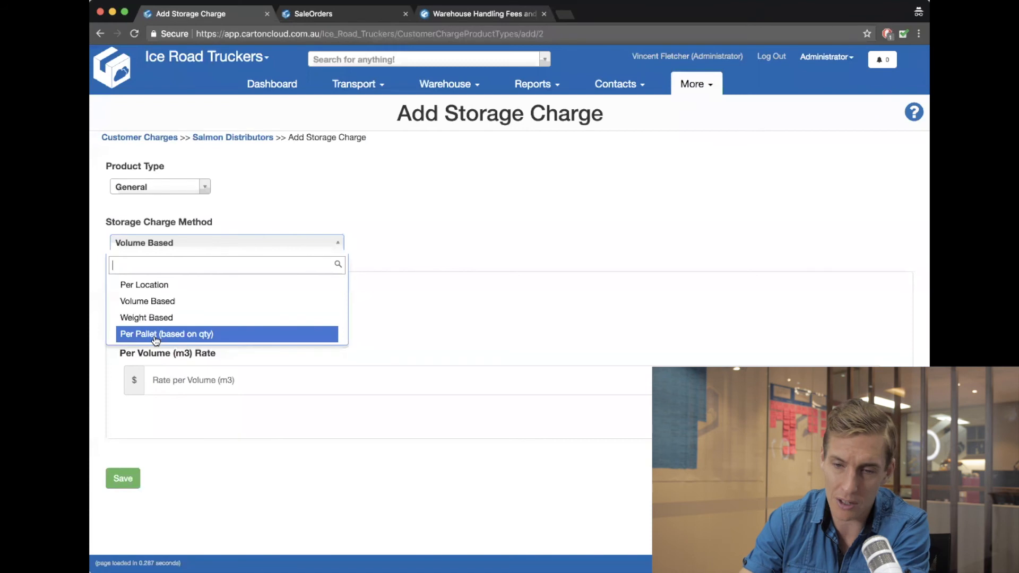
left_click(155, 334)
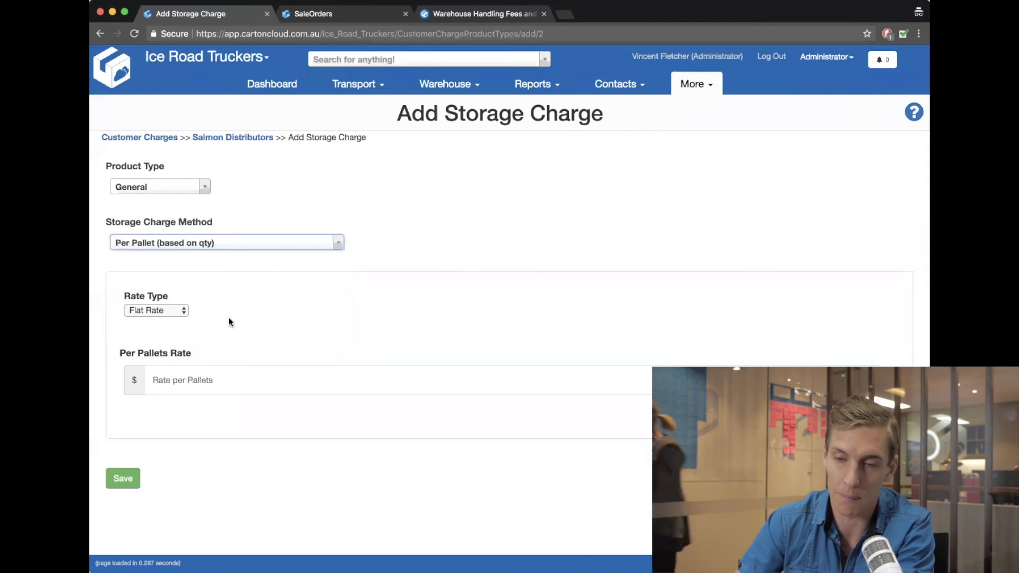
Search the CartonCloud help site for "Storage Charges" and open that article's section on the different ways of calculating storage charges
left_click(494, 16)
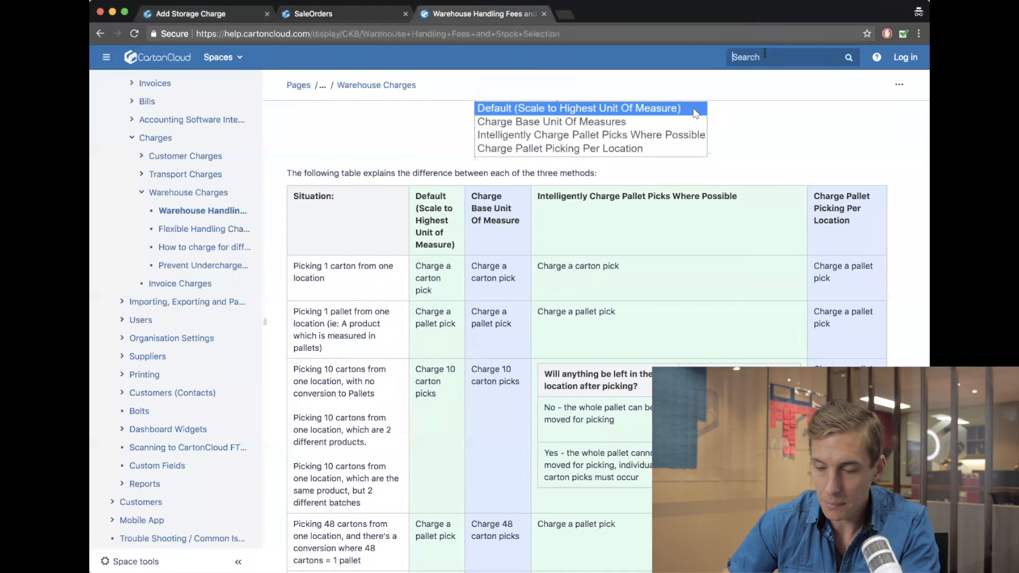
type("Storag")
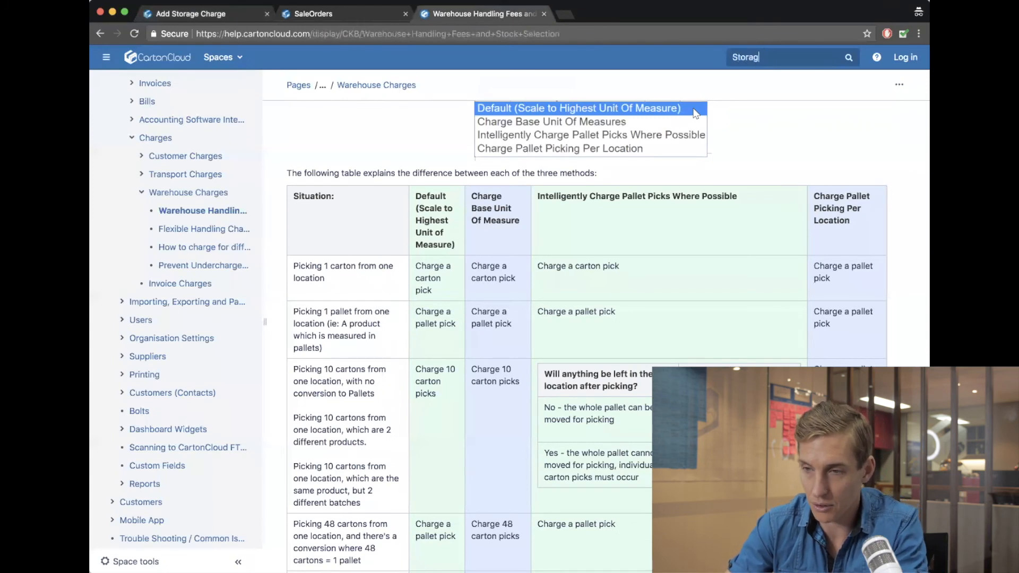
type("e Charges")
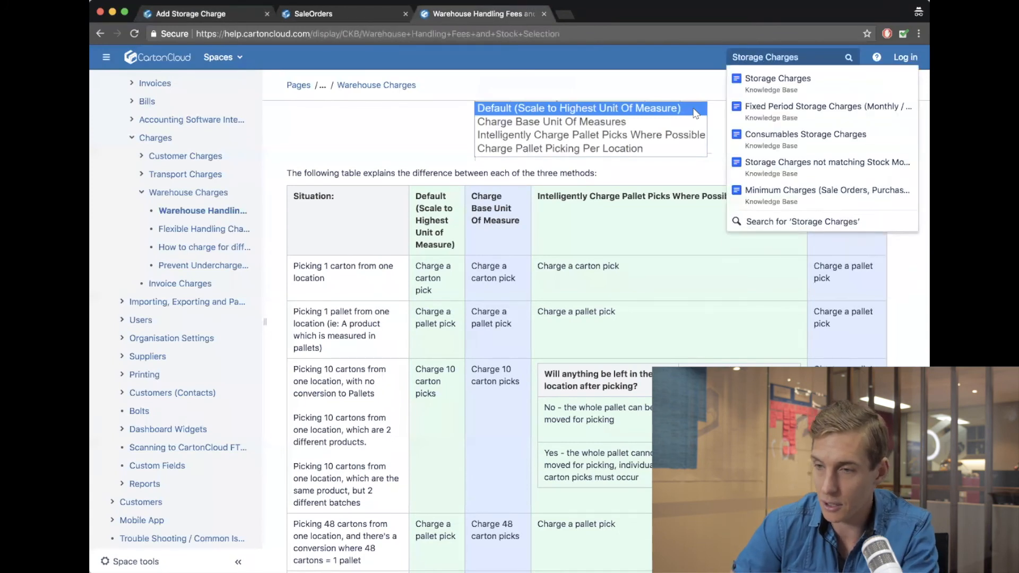
left_click(790, 86)
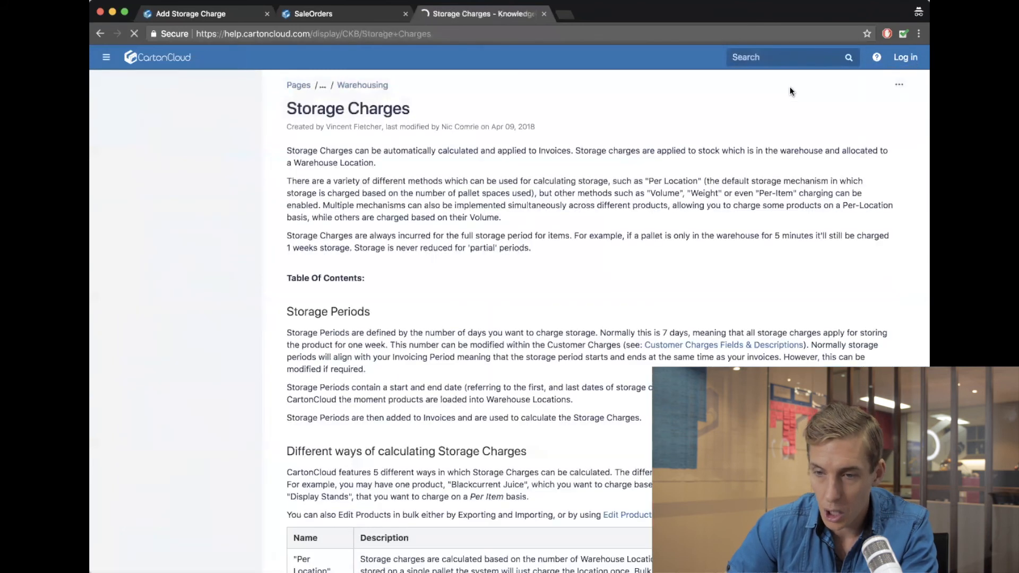
scroll(416, 274, "down", 1)
left_click(405, 260)
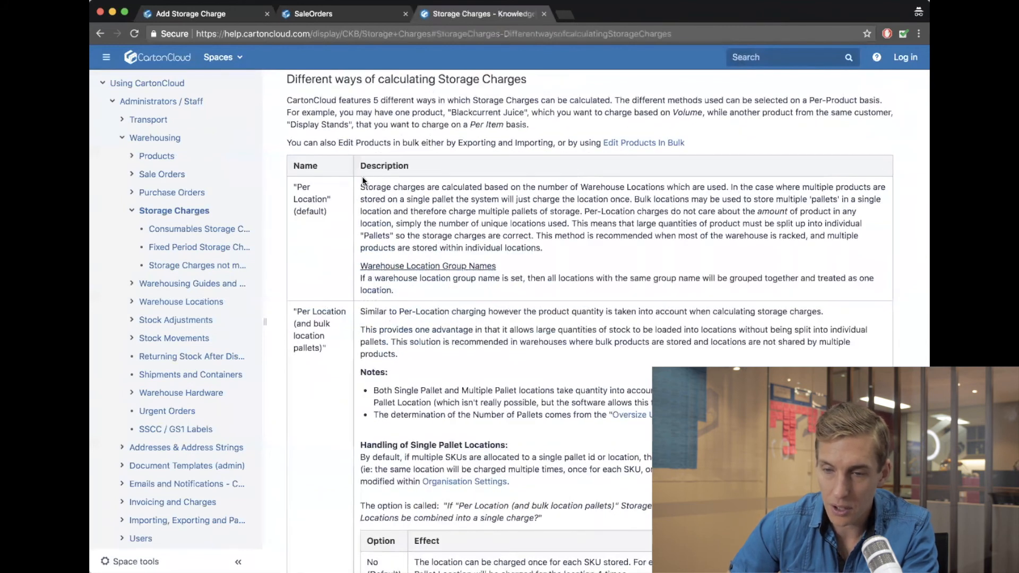
Read through the table of storage charge calculation methods and highlight the "Per Item" method name
scroll(362, 176, "down", 1)
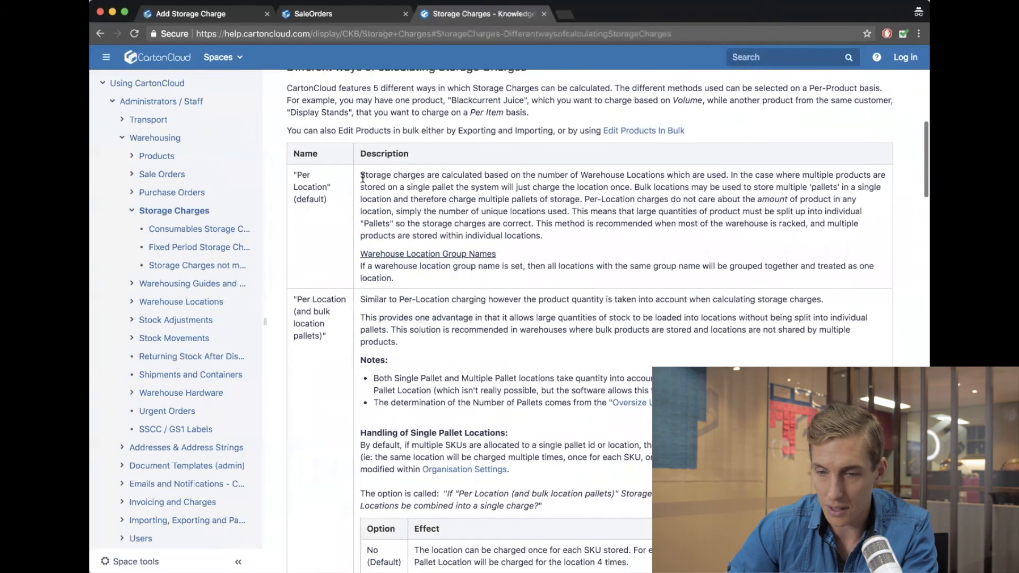
scroll(363, 178, "down", 5)
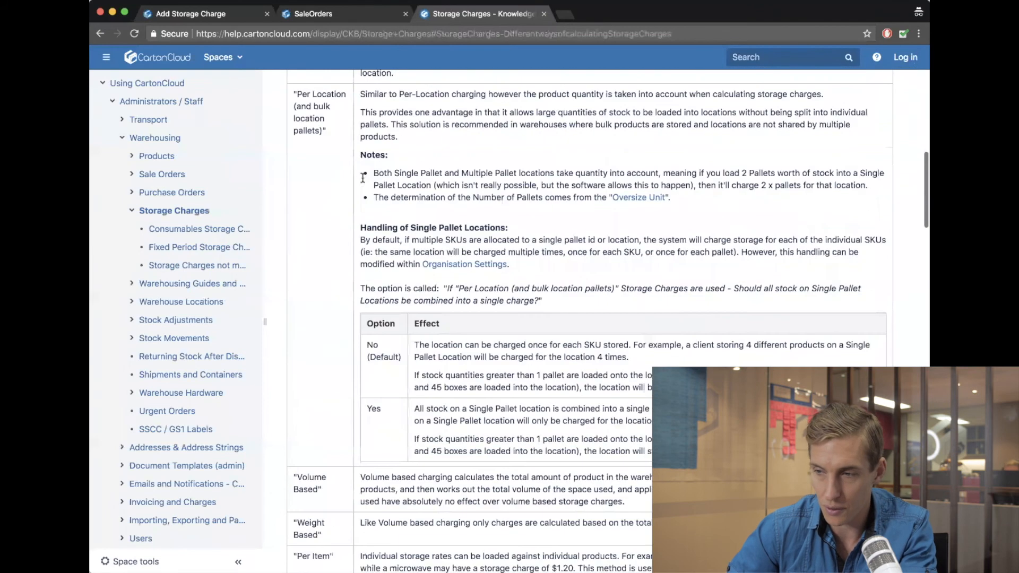
scroll(363, 177, "down", 3)
scroll(363, 178, "down", 4)
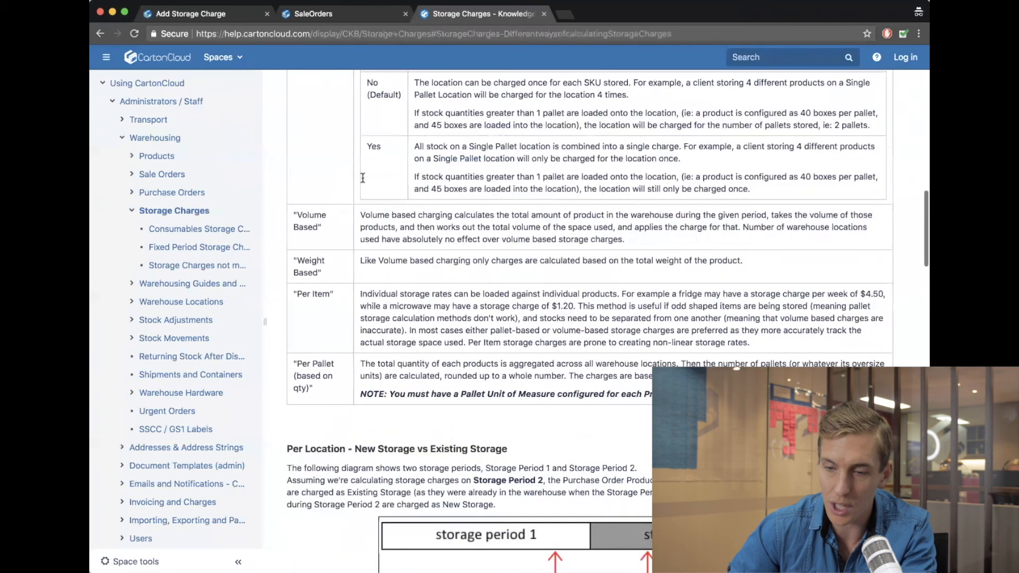
scroll(362, 178, "up", 5)
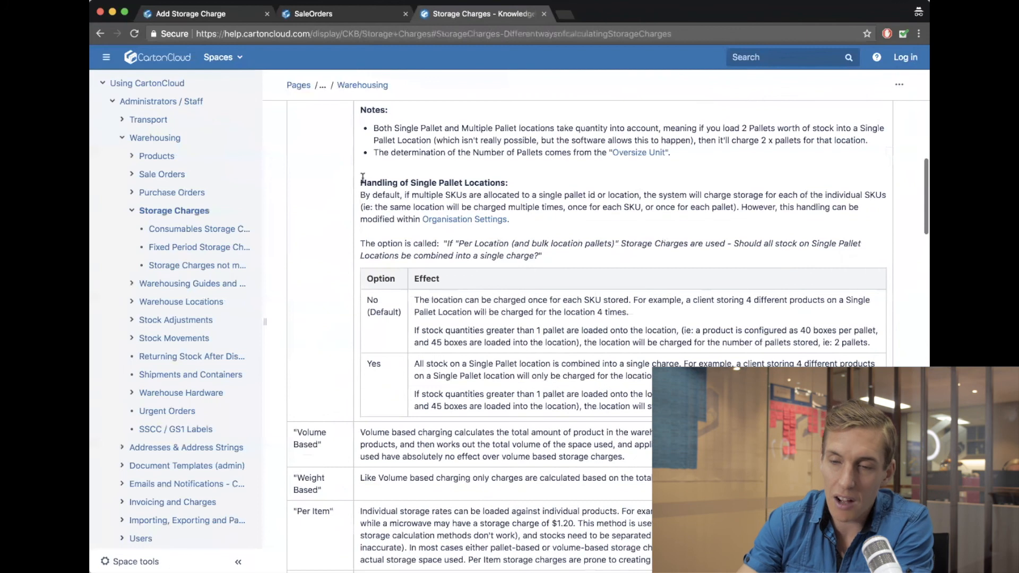
scroll(363, 177, "up", 5)
scroll(363, 177, "down", 5)
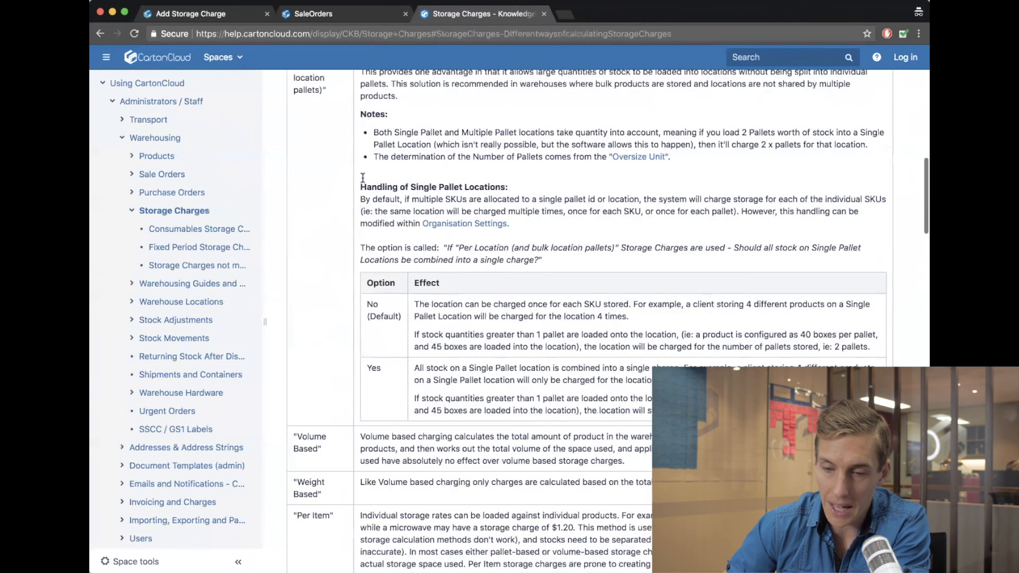
scroll(363, 178, "down", 4)
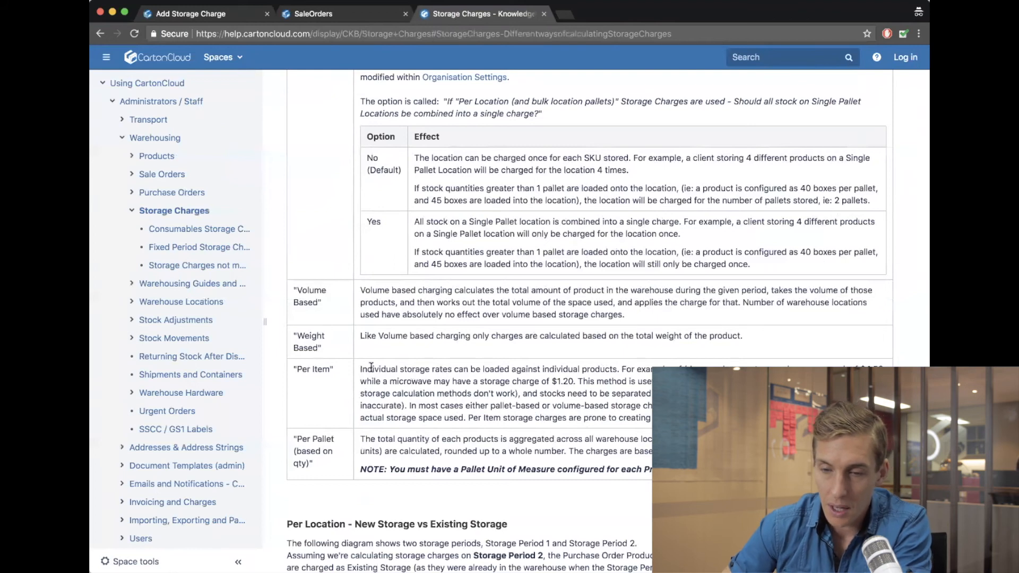
left_click_drag(294, 368, 329, 368)
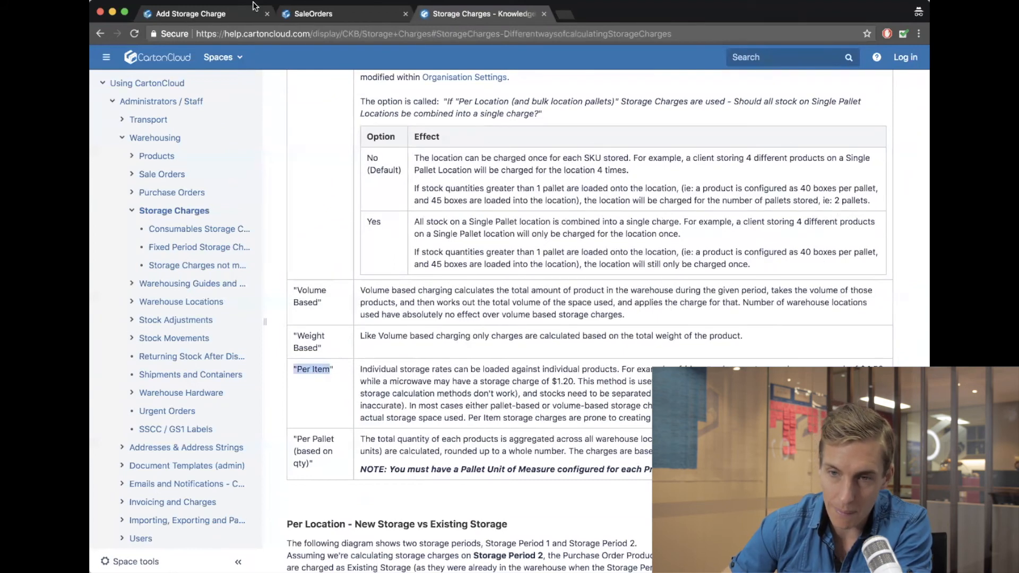
Check the Storage Charge Method options in the new charge form against the Per Item entry in the help article
left_click(213, 15)
left_click(173, 242)
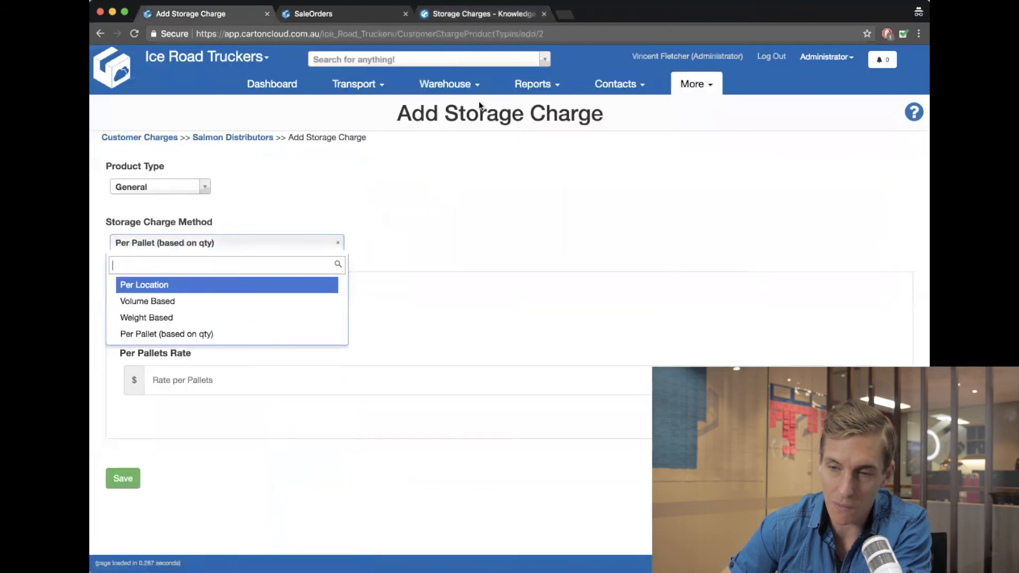
left_click(453, 15)
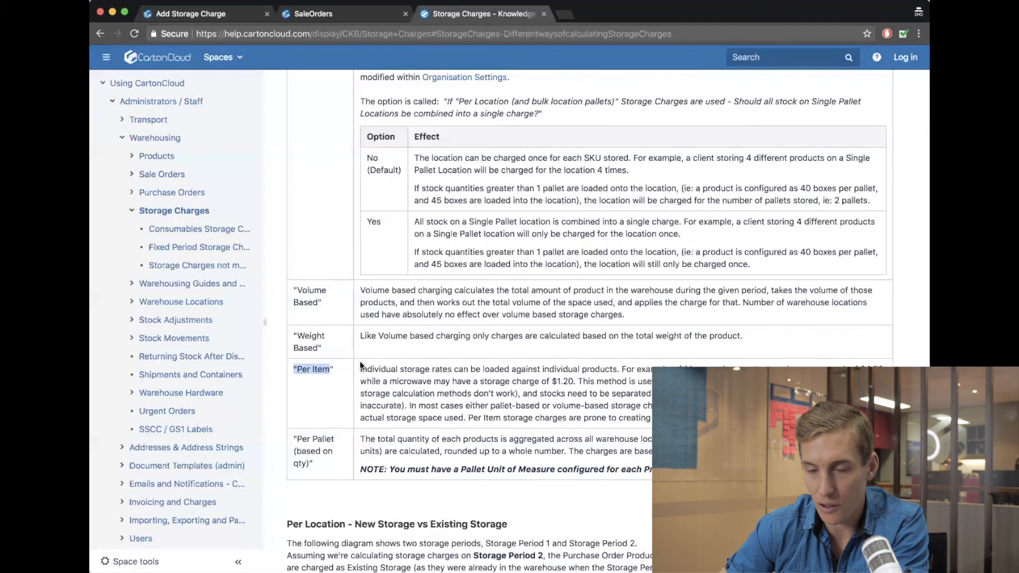
left_click(388, 382)
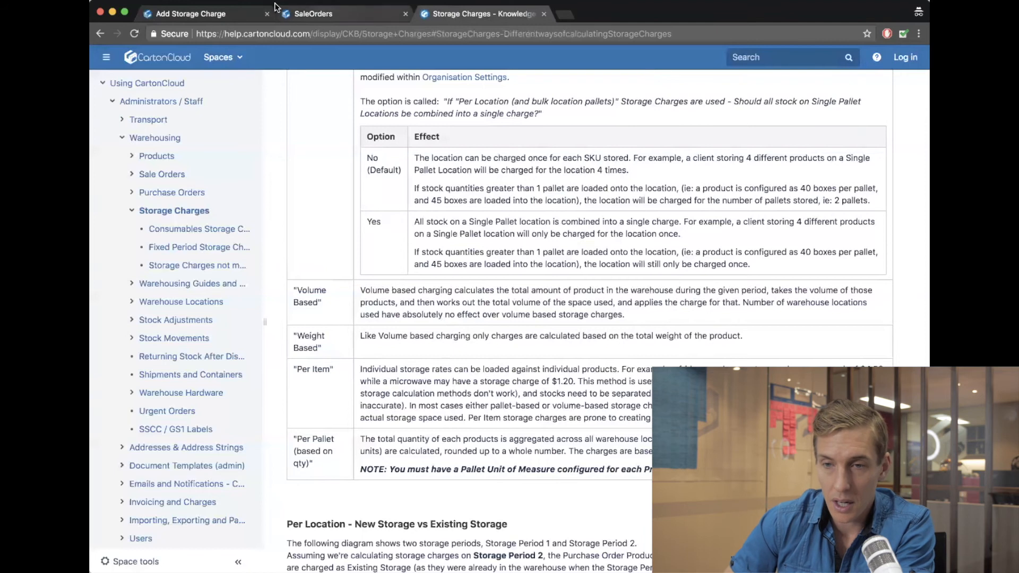
Return to the storage charge form and save the General charge with the Per Location method and a flat rate of $3.00 per location
left_click(217, 14)
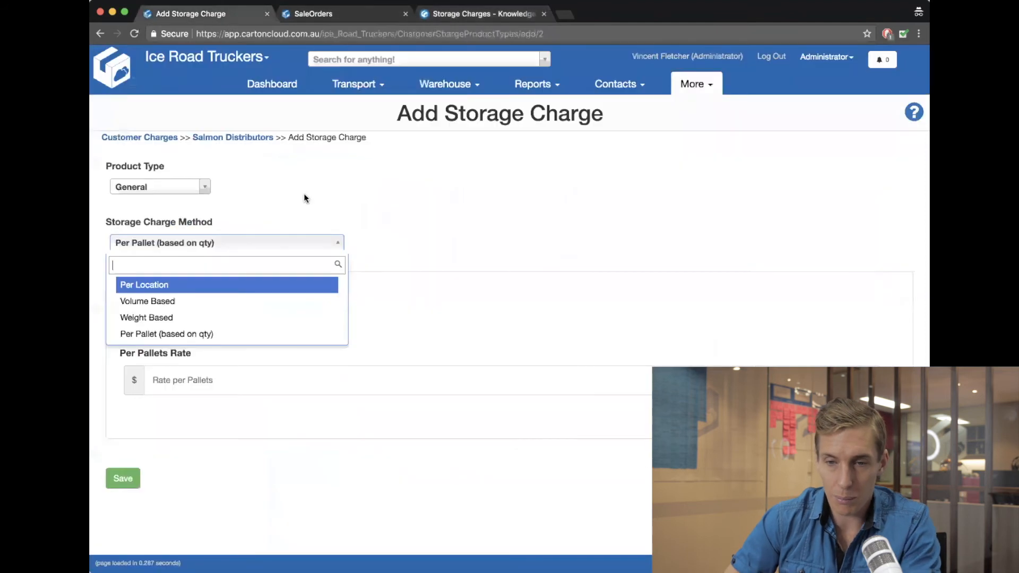
left_click(157, 287)
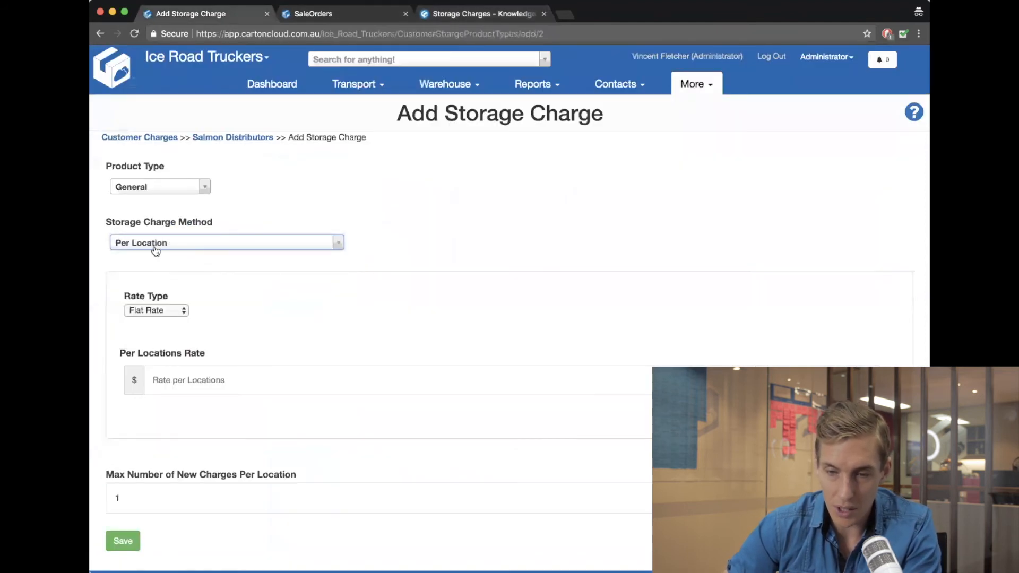
scroll(265, 341, "down", 1)
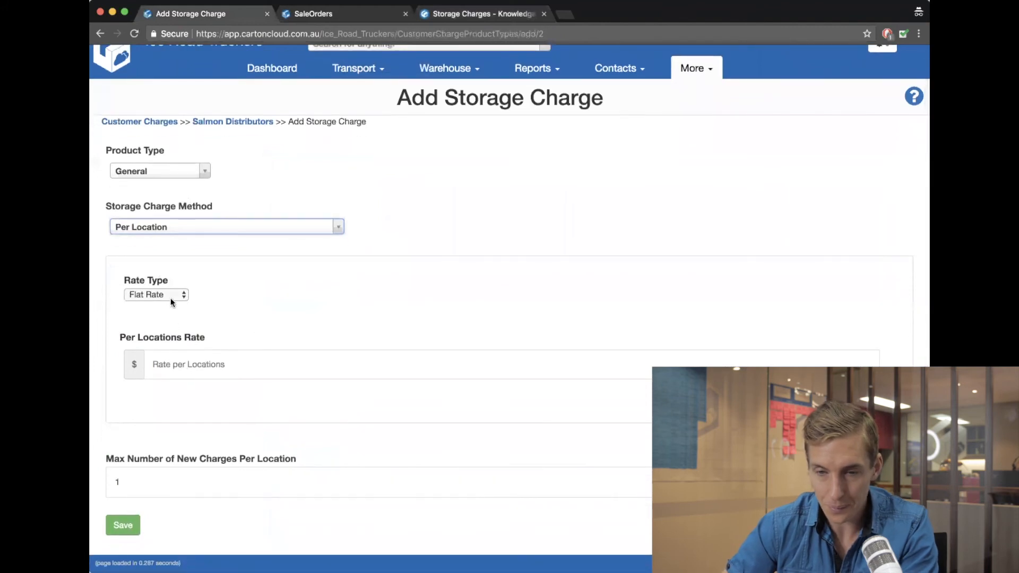
left_click(171, 295)
left_click(160, 294)
left_click(190, 365)
type("3.00")
key("Tab")
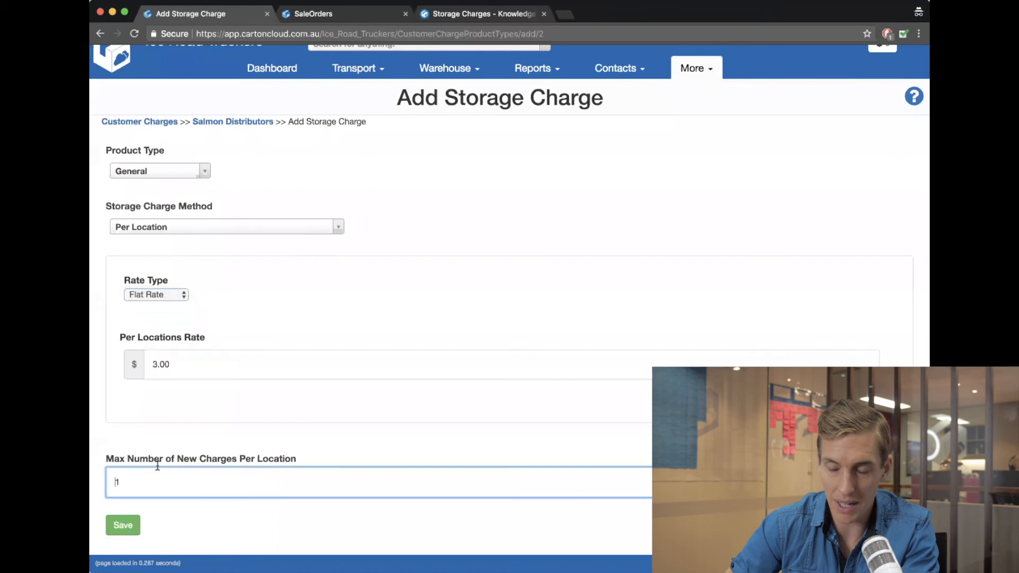
left_click(117, 524)
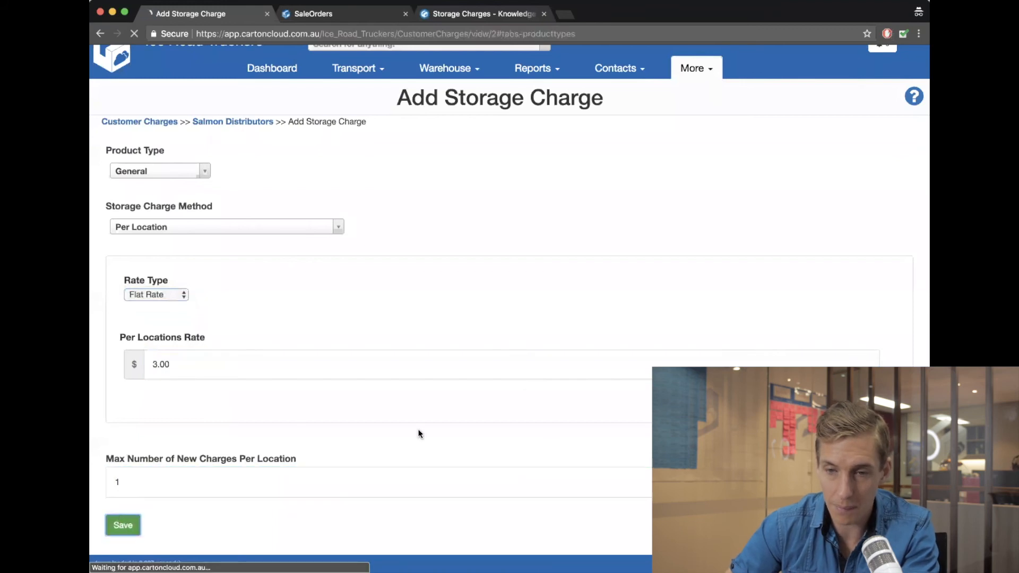
Start another storage charge for Salmon Distributors with the Chilled product type
left_click(180, 274)
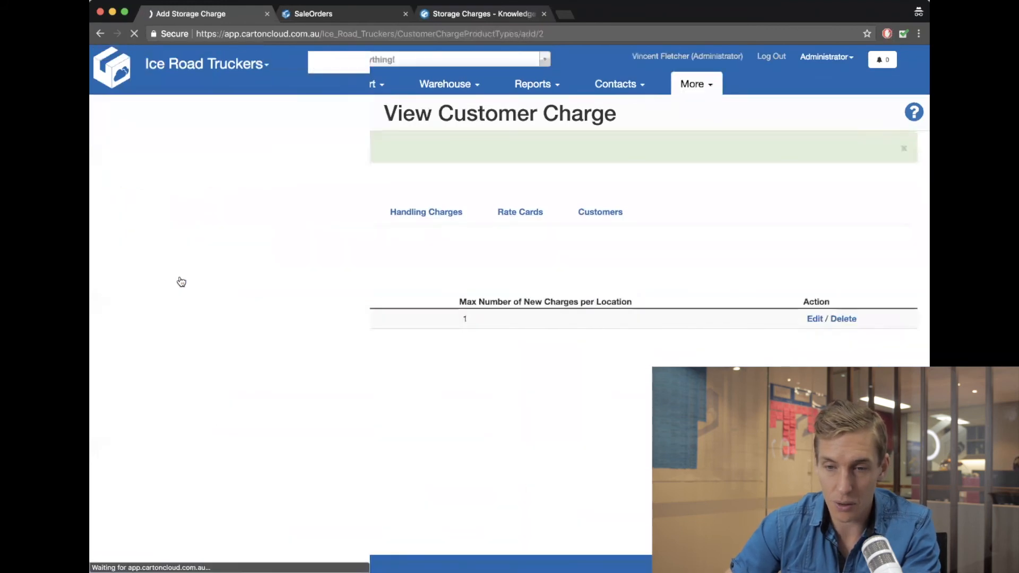
left_click(170, 188)
left_click(150, 230)
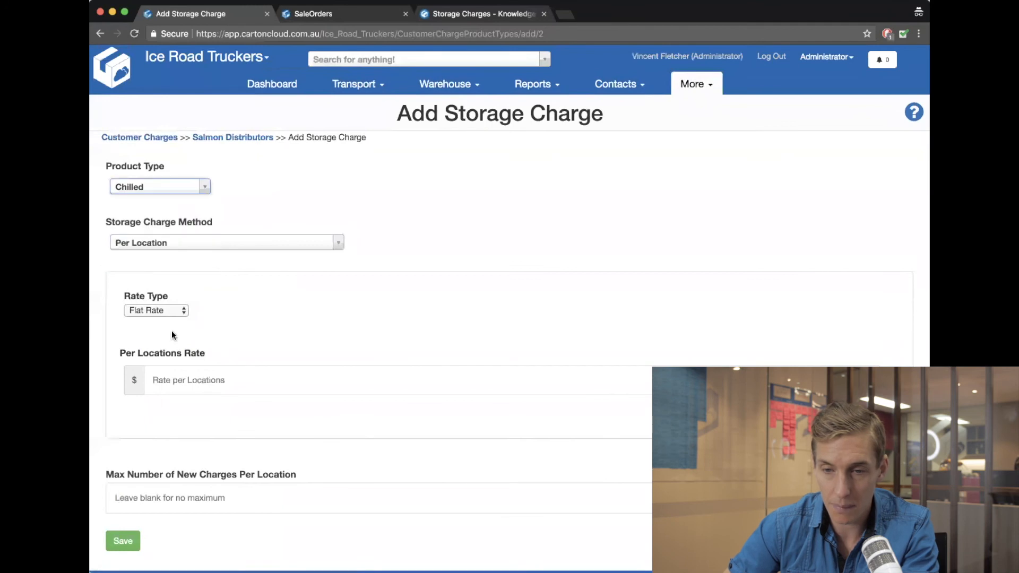
Enter a Per Locations Rate of $8.00 and a maximum of 1 new charge per location, and save the Chilled charge
left_click(171, 380)
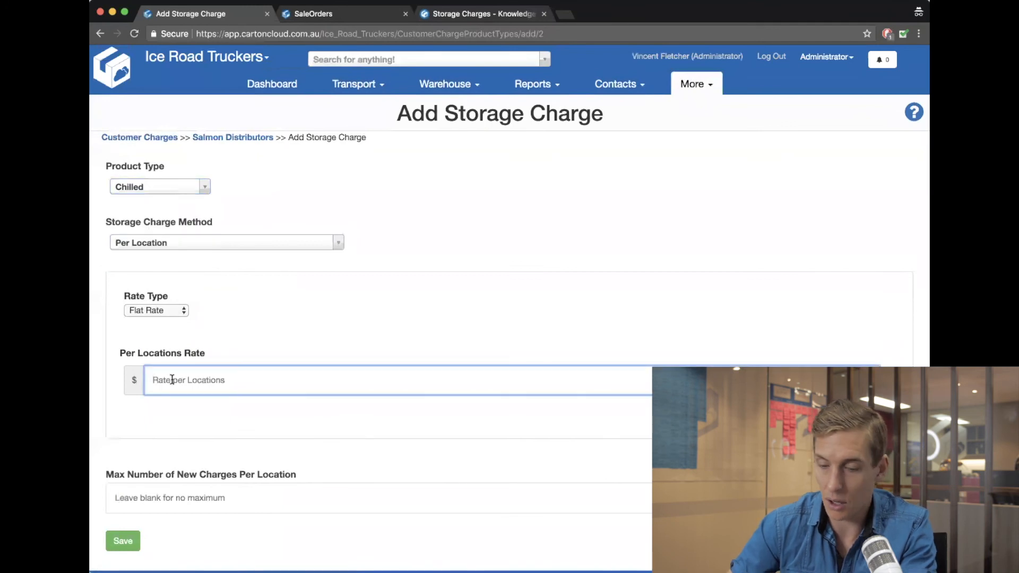
key("super+l")
type("8.00")
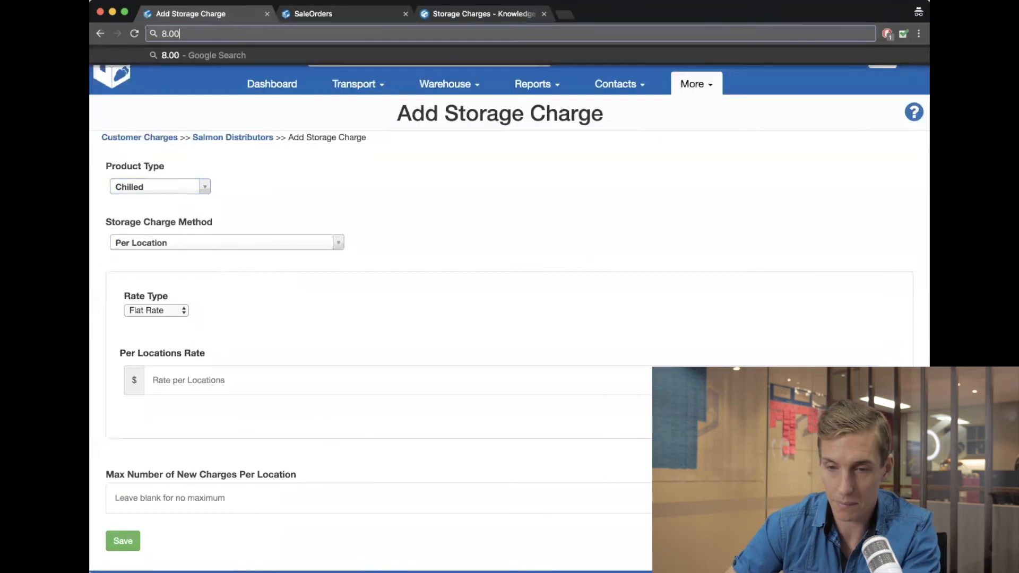
left_click(179, 371)
type("8.00")
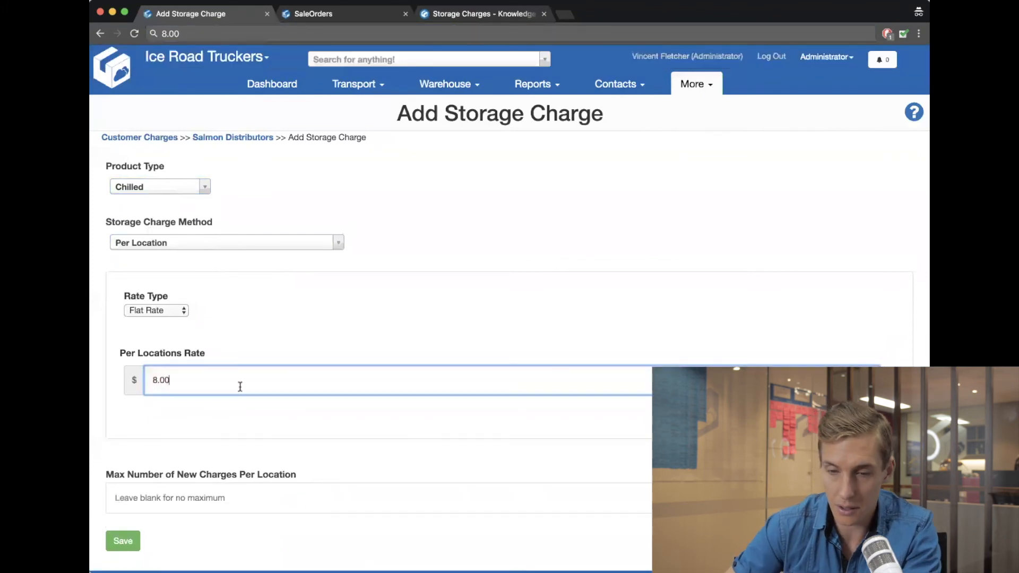
left_click(201, 486)
type("1")
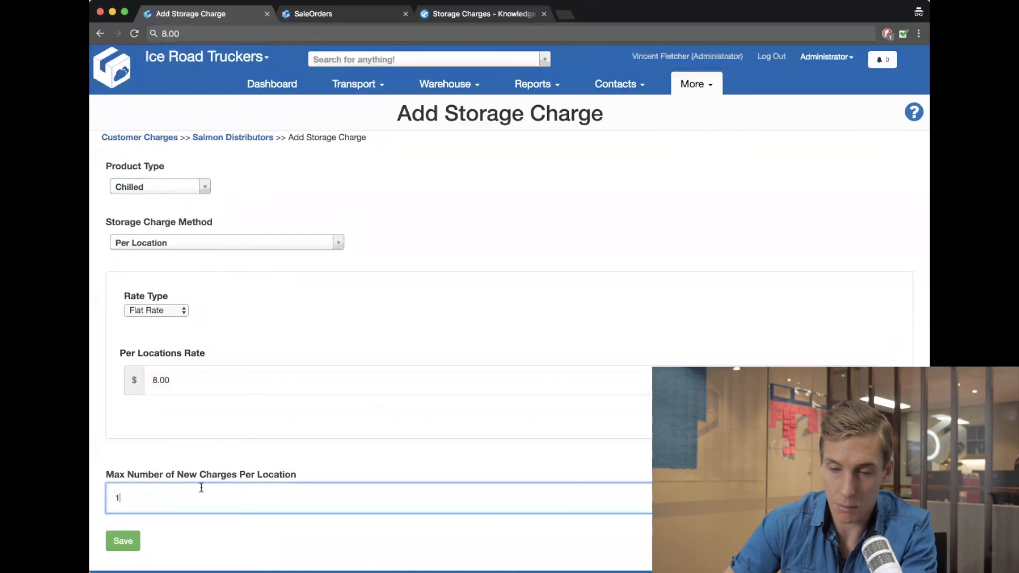
left_click(125, 541)
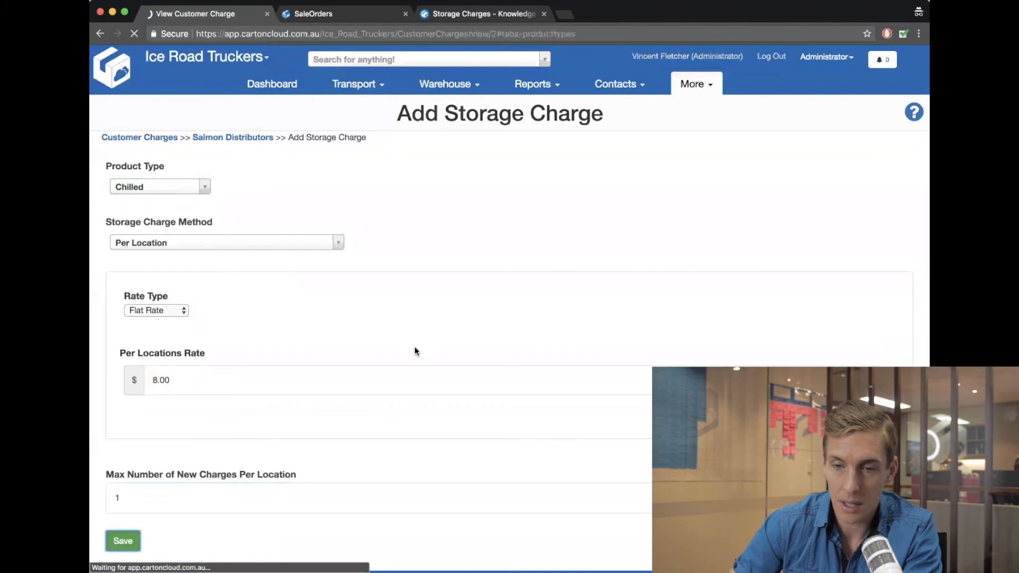
Start another storage charge for Salmon Distributors with the General product type and the Volume Based storage charge method
left_click(155, 274)
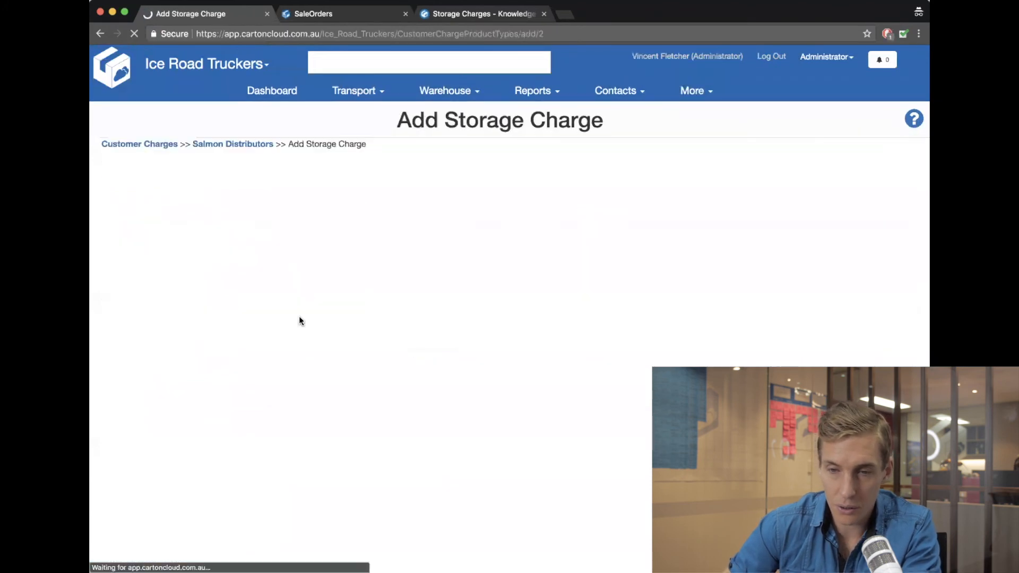
left_click(183, 196)
left_click(136, 266)
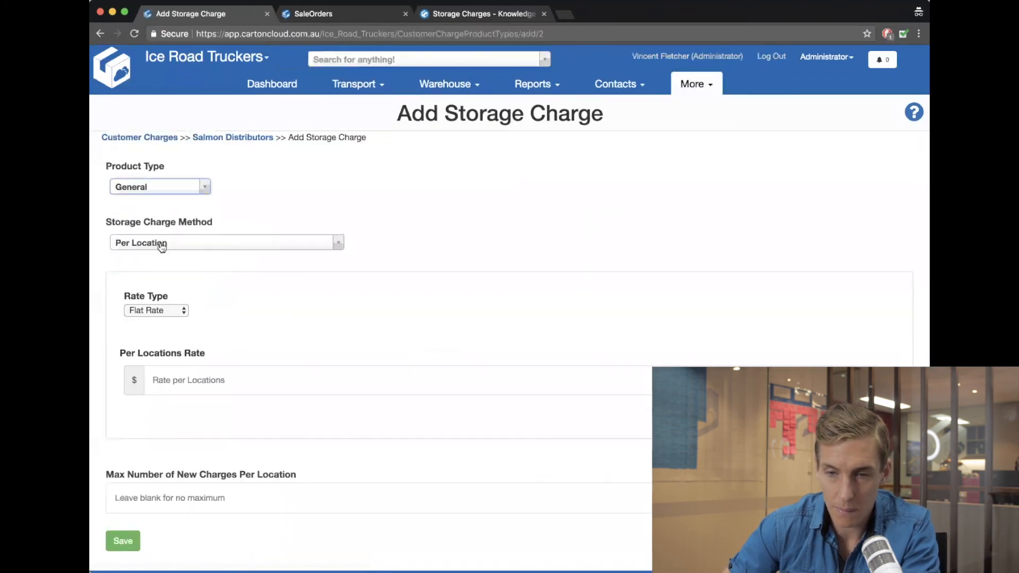
left_click(169, 244)
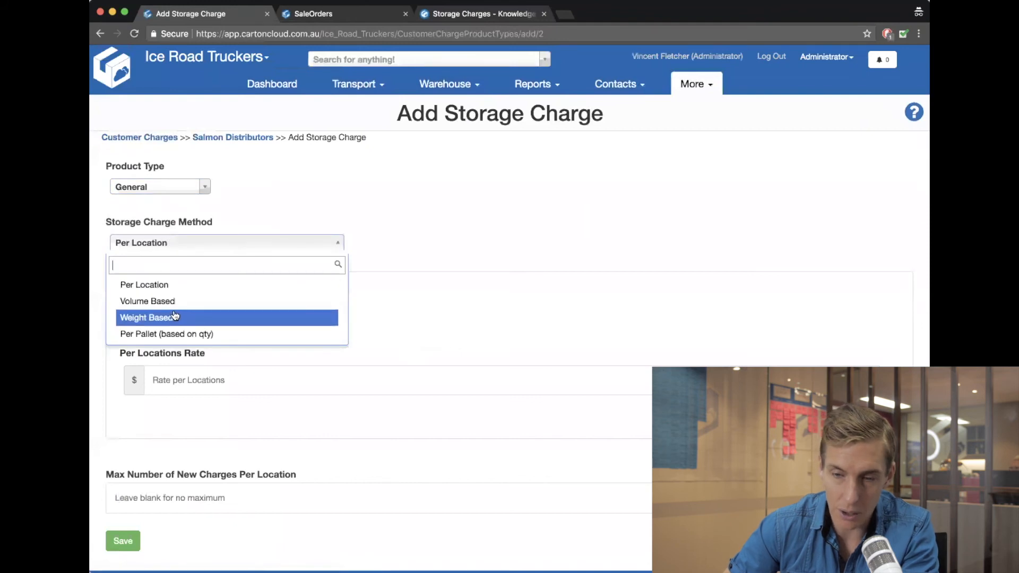
left_click(172, 318)
left_click(168, 244)
left_click(159, 297)
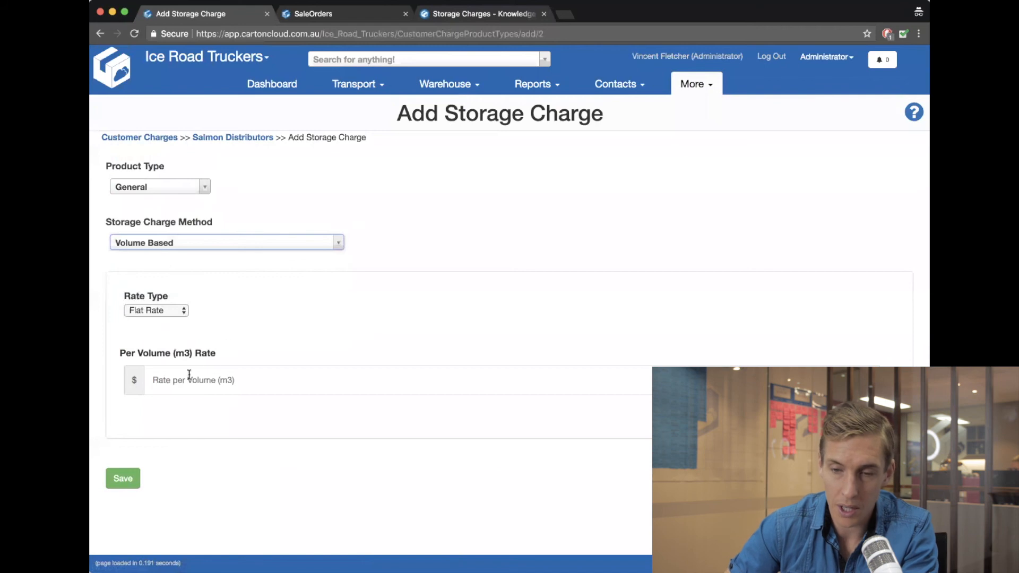
Enter a flat Per Volume (m3) Rate of $15.00 and save the General volume-based charge
left_click(156, 378)
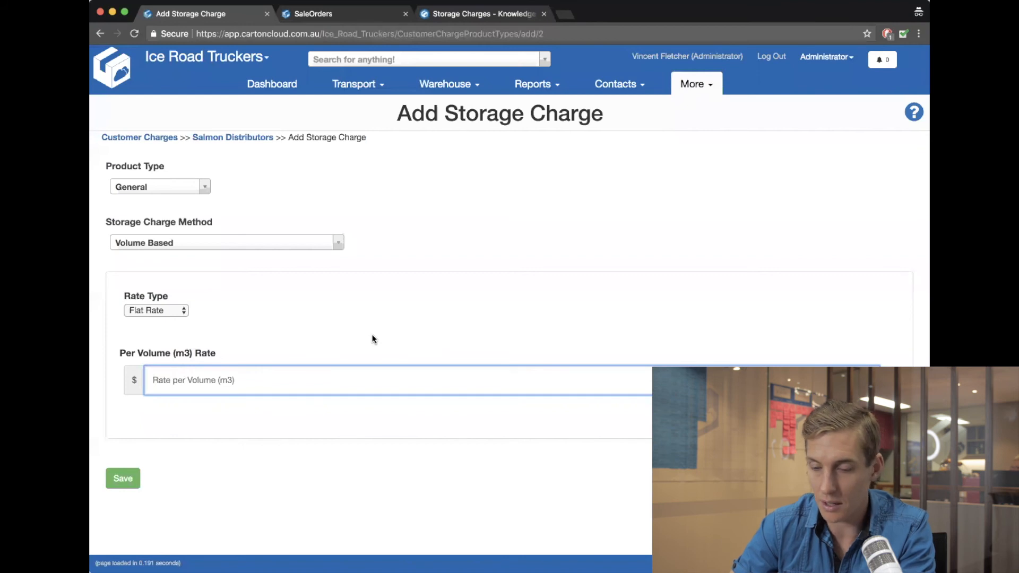
type("15,")
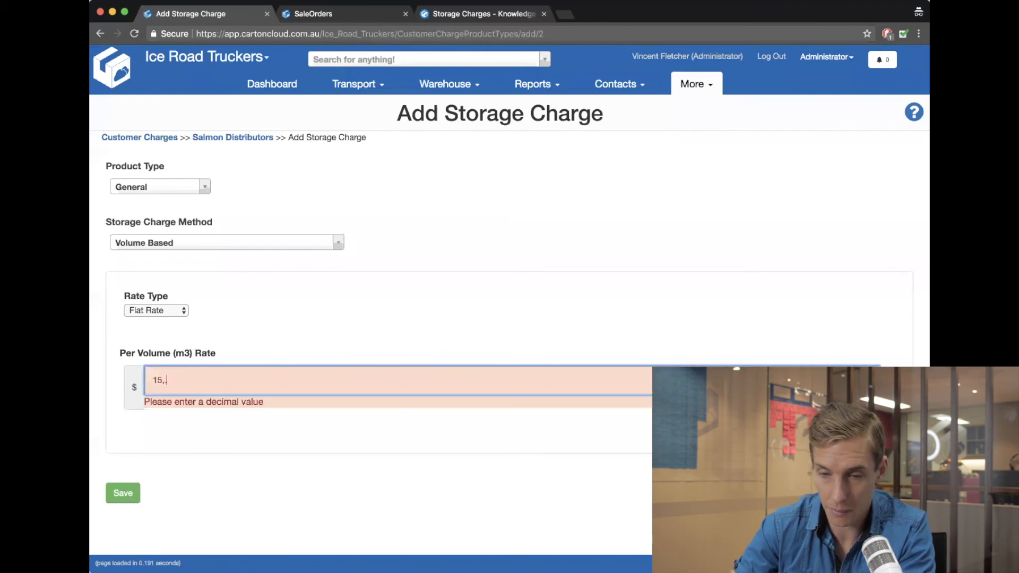
key("BackSpace")
type(".00")
left_click(155, 453)
left_click(131, 477)
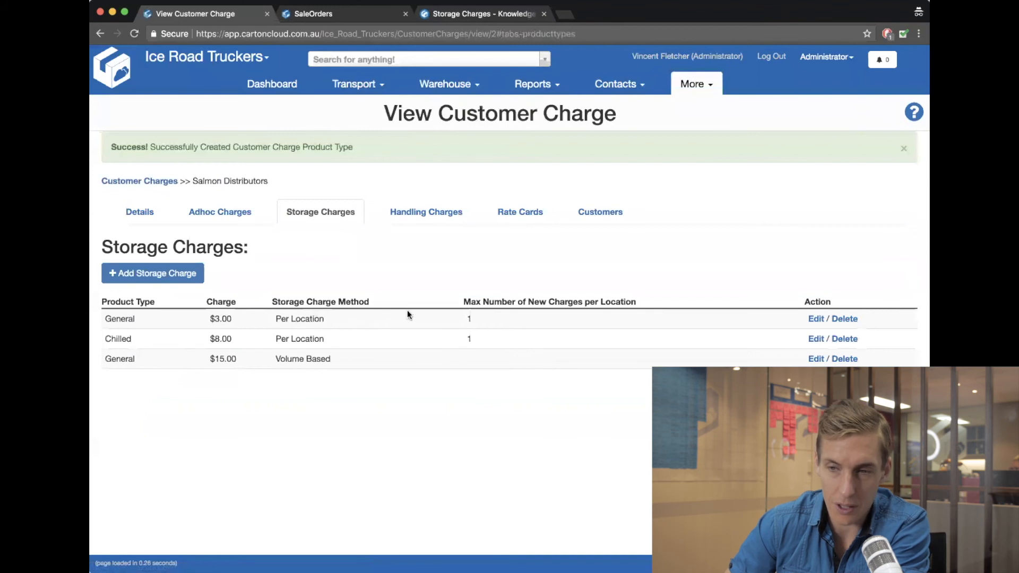
Find the Atlantic Salmon - 20KG product in the list of all warehouse products and open it for editing
left_click(448, 87)
left_click(448, 105)
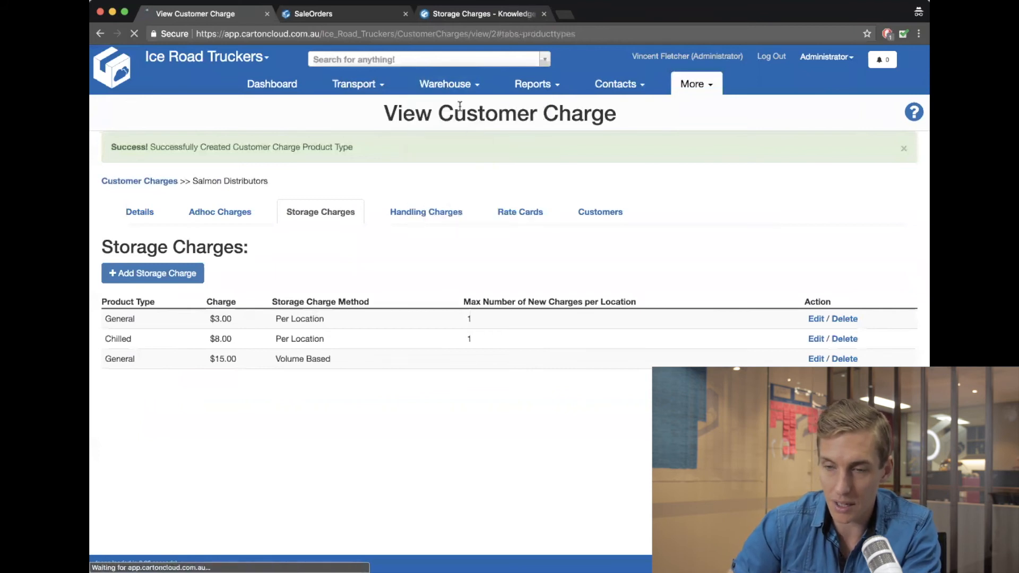
left_click(204, 209)
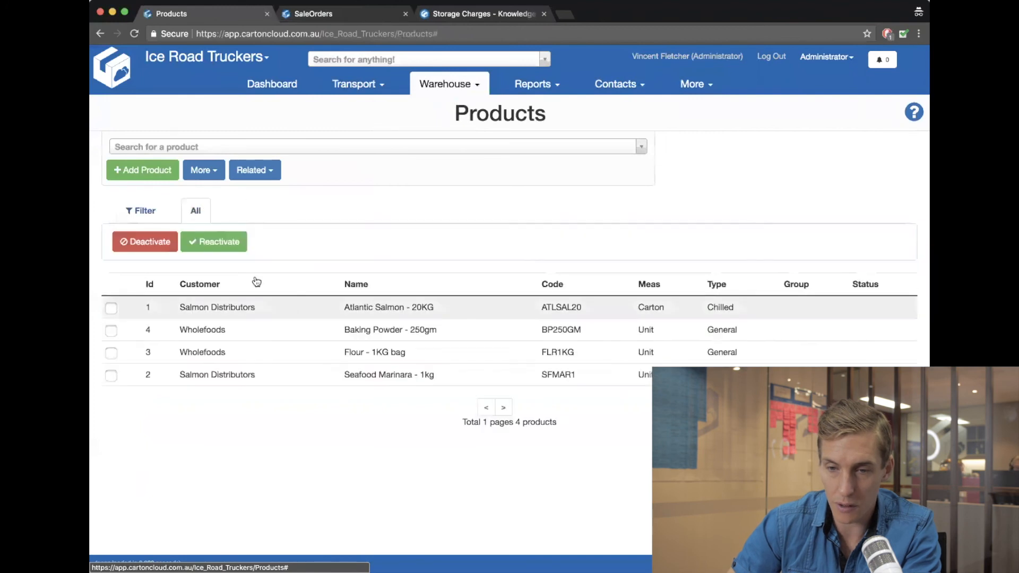
left_click(399, 307)
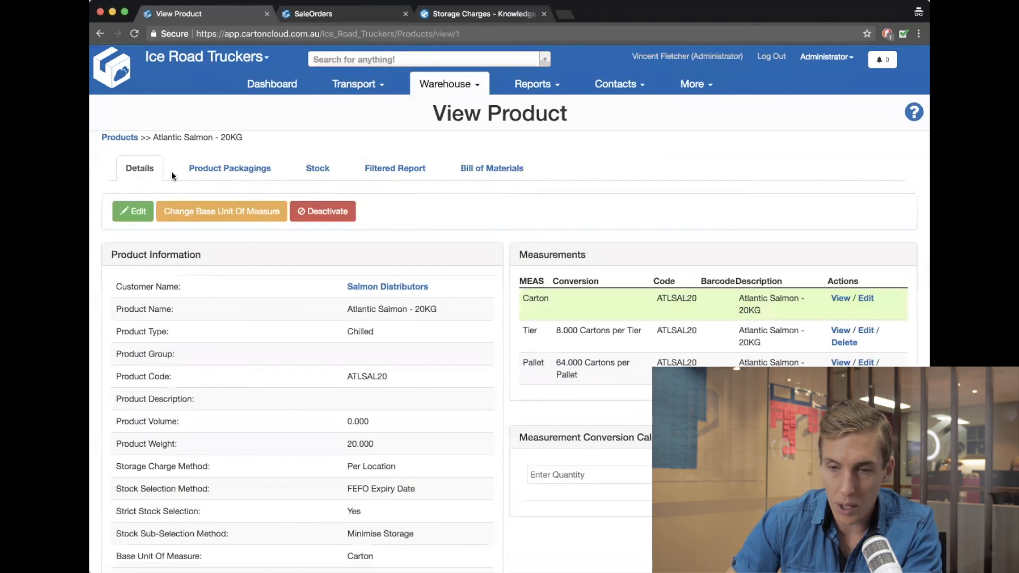
left_click(132, 211)
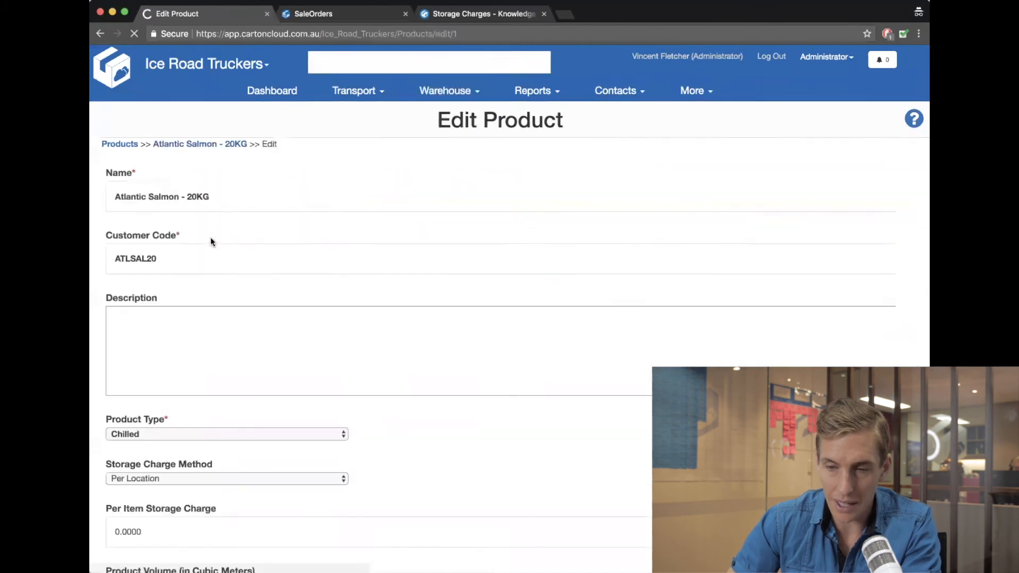
Review the product's Storage Charge Method options, keep Per Location, and return to Salmon Distributors' storage charges without saving
scroll(211, 237, "down", 5)
left_click(172, 287)
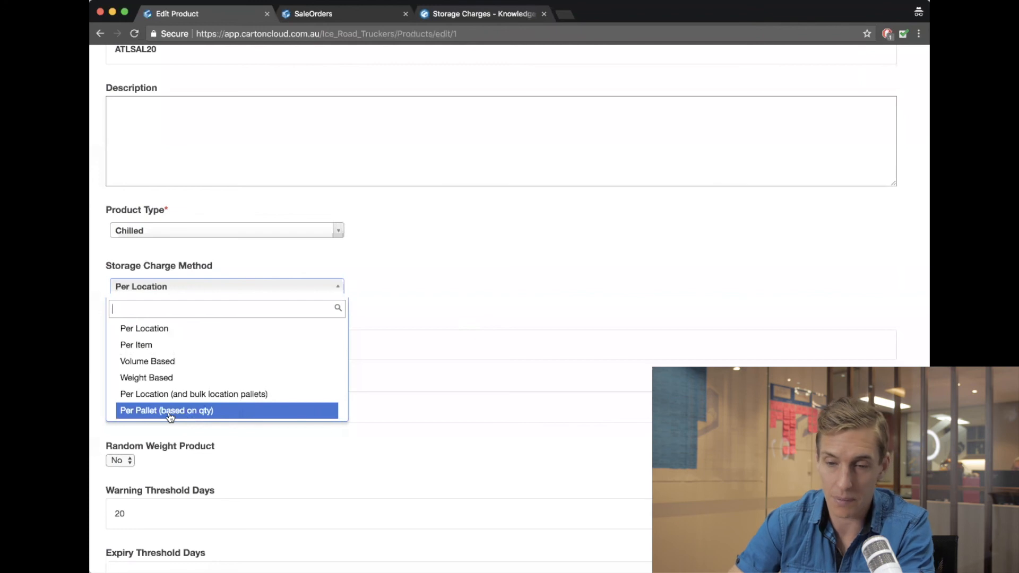
left_click(173, 328)
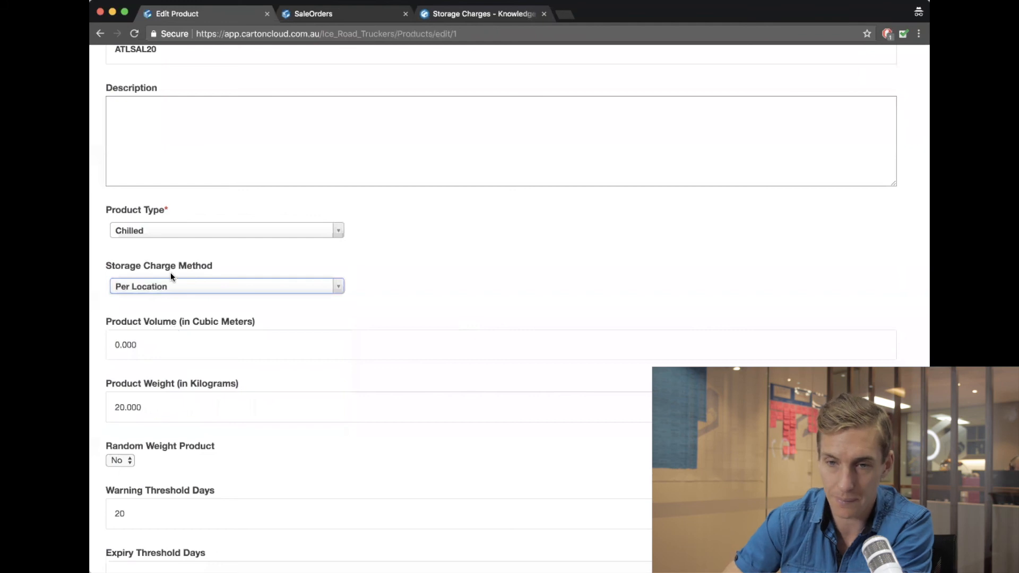
left_click(100, 36)
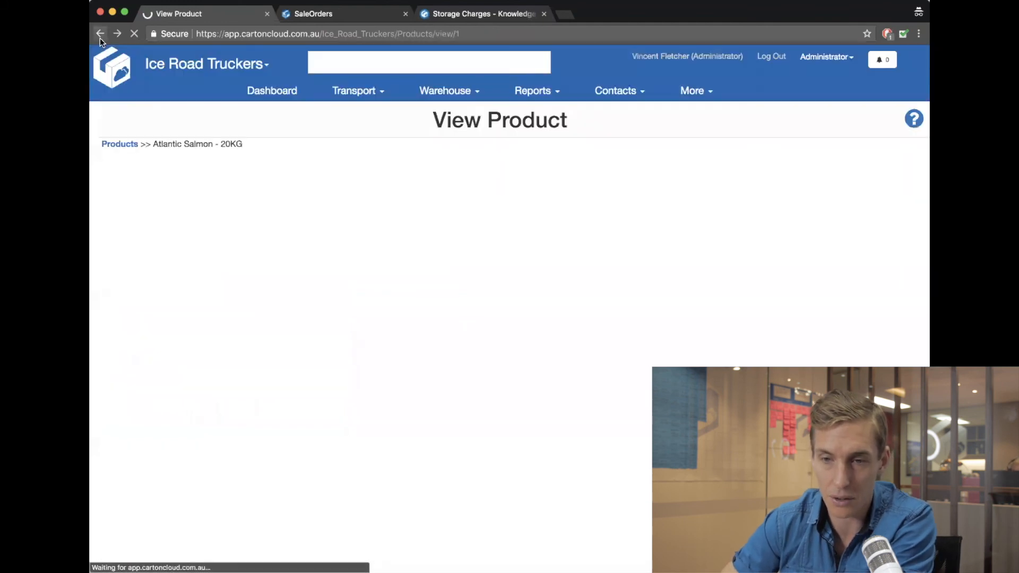
left_click(100, 36)
left_click(99, 36)
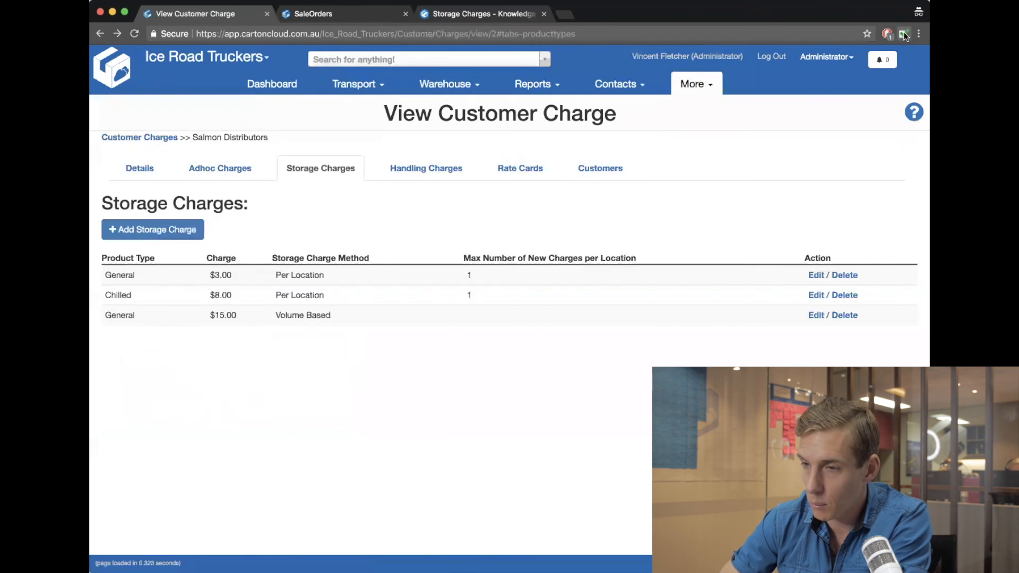
Mark Storage Charges and Storage Charge Example with Inside/Outside as done in the Webinar 6 checklist
left_click(903, 33)
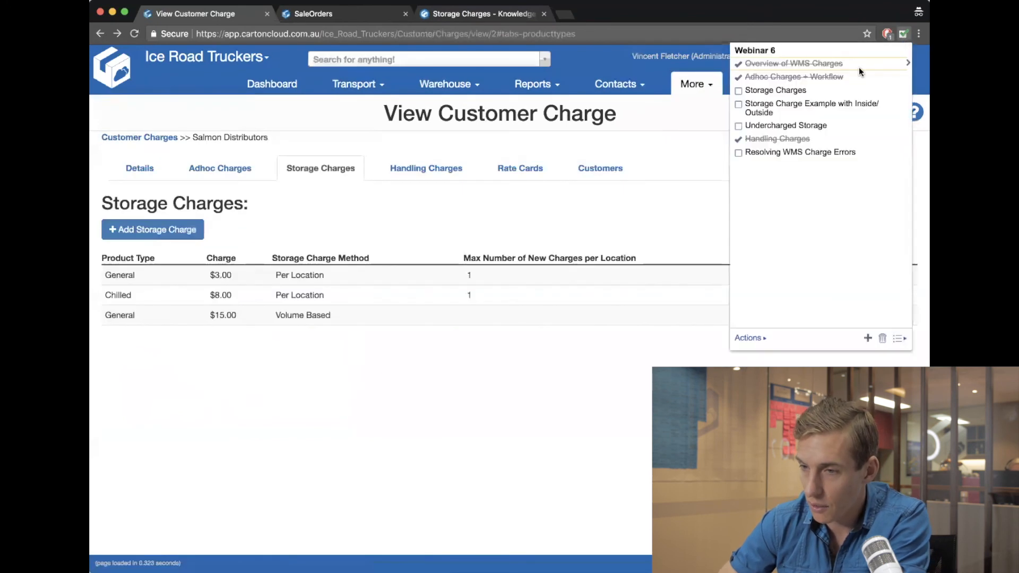
left_click(739, 92)
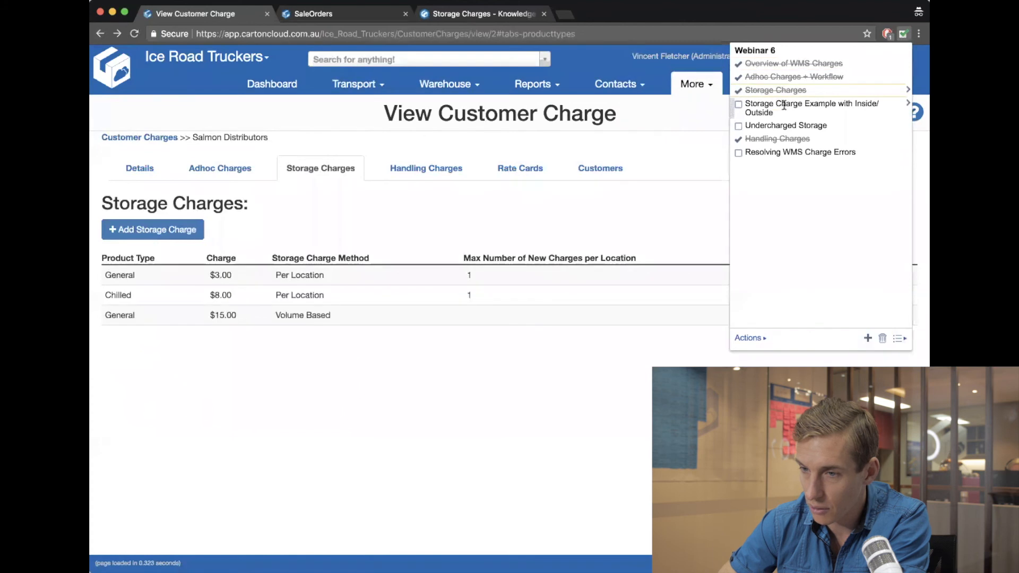
left_click(740, 106)
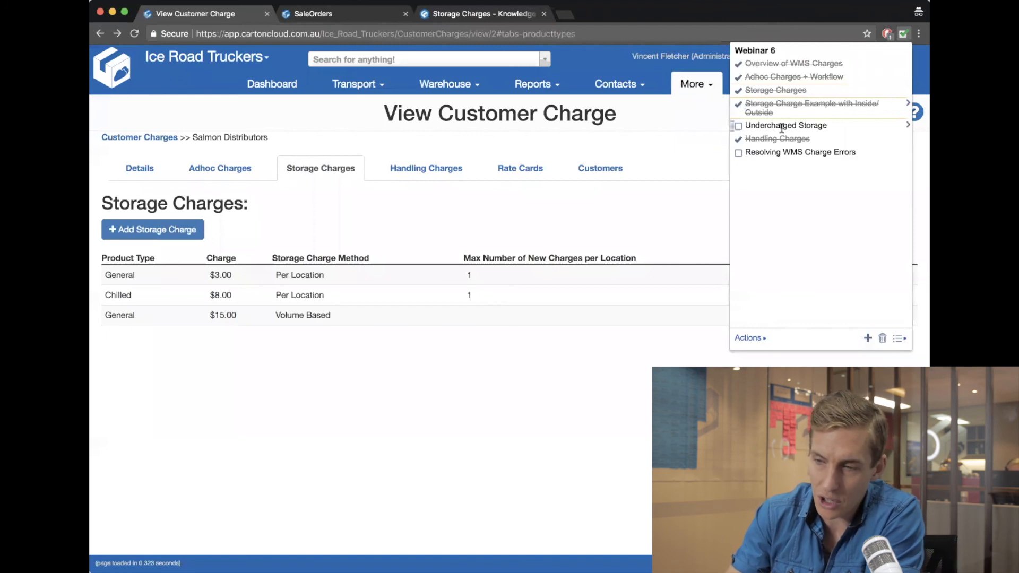
left_click(651, 145)
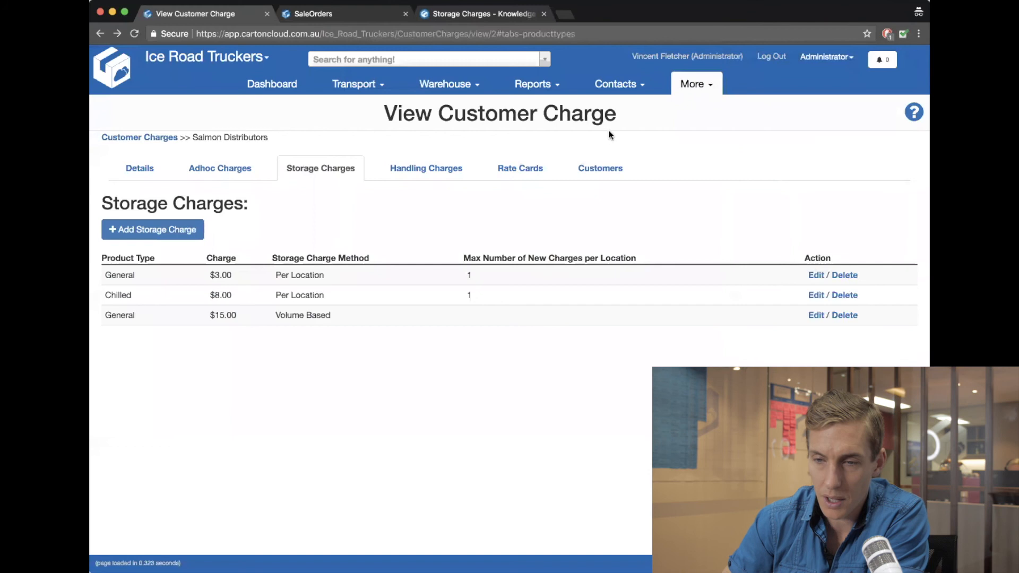
Show all warehouse purchase orders and open the Salmon Distributors order
left_click(467, 84)
left_click(467, 124)
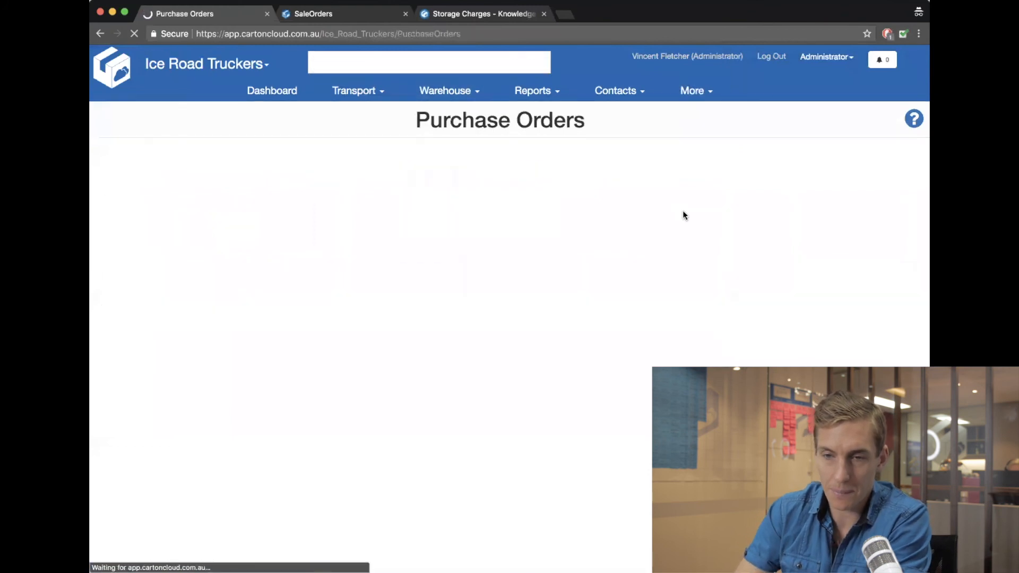
left_click(195, 211)
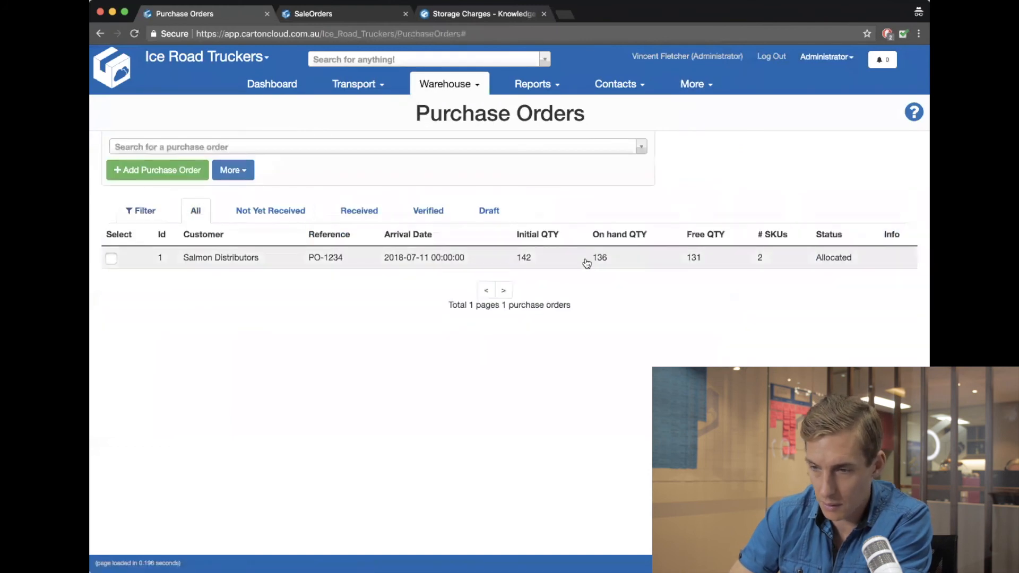
left_click(481, 268)
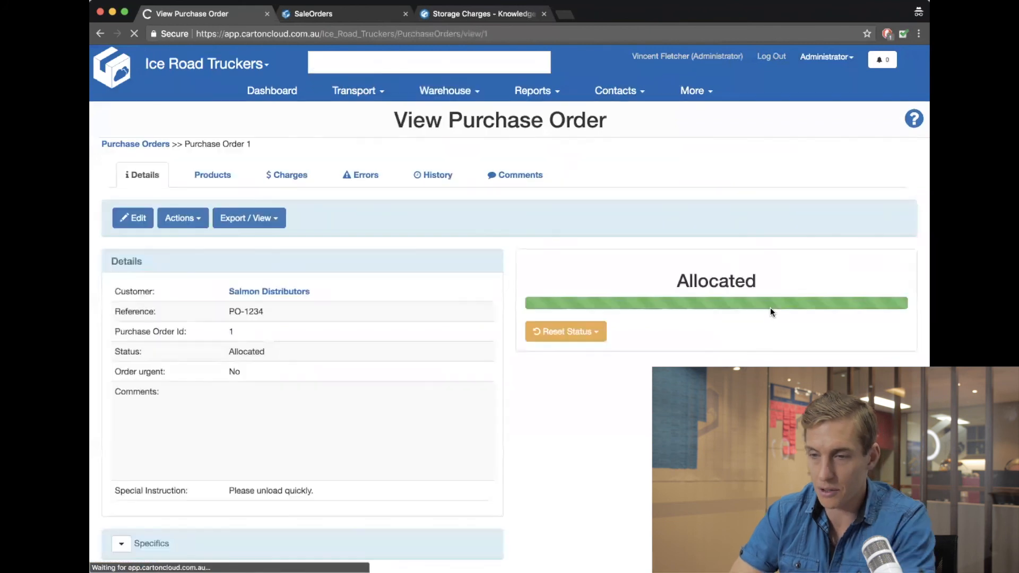
Reset the purchase order's status to Received, entering "I UNDERSTAND" as the confirmation text
left_click(584, 331)
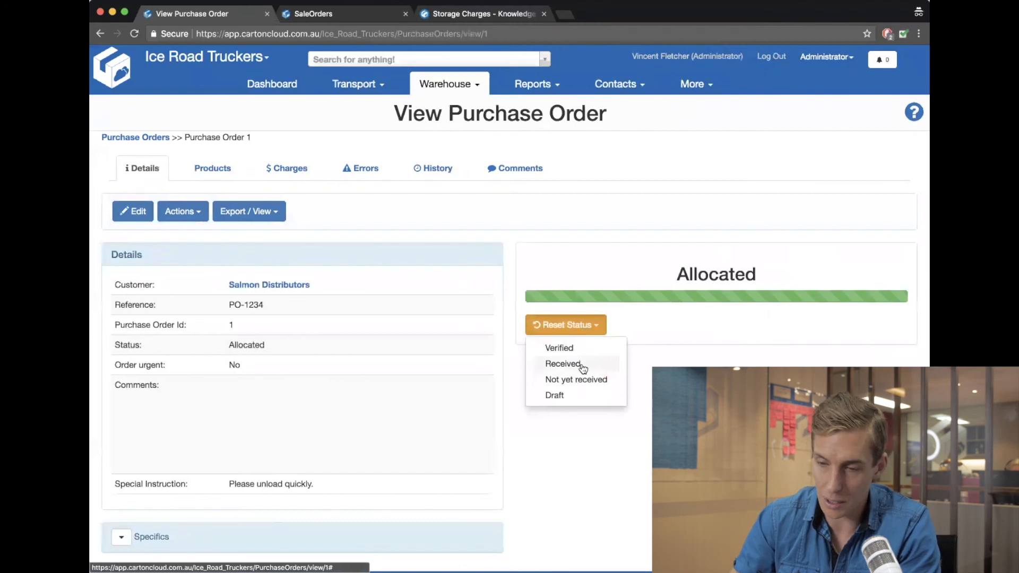
left_click(581, 363)
type("I UNDWE")
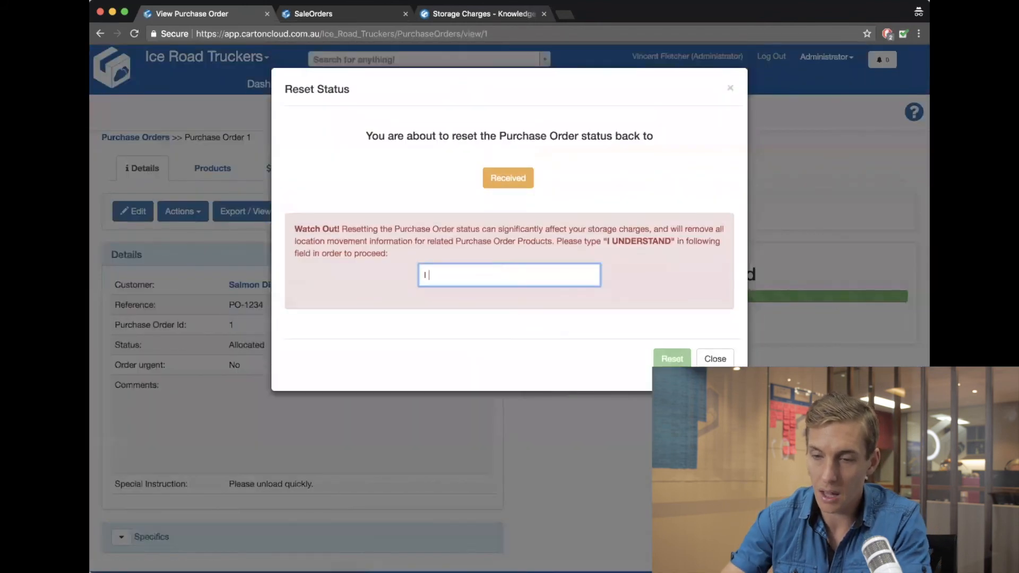
key("BackSpace")
key("BackSpace")
key("BackSpace")
type("DE")
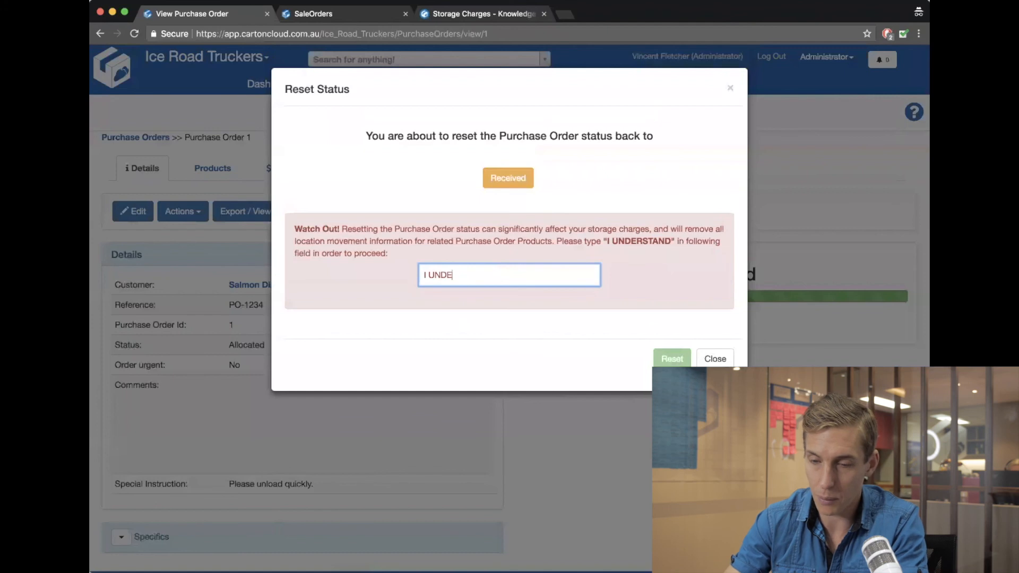
type("RSTAND")
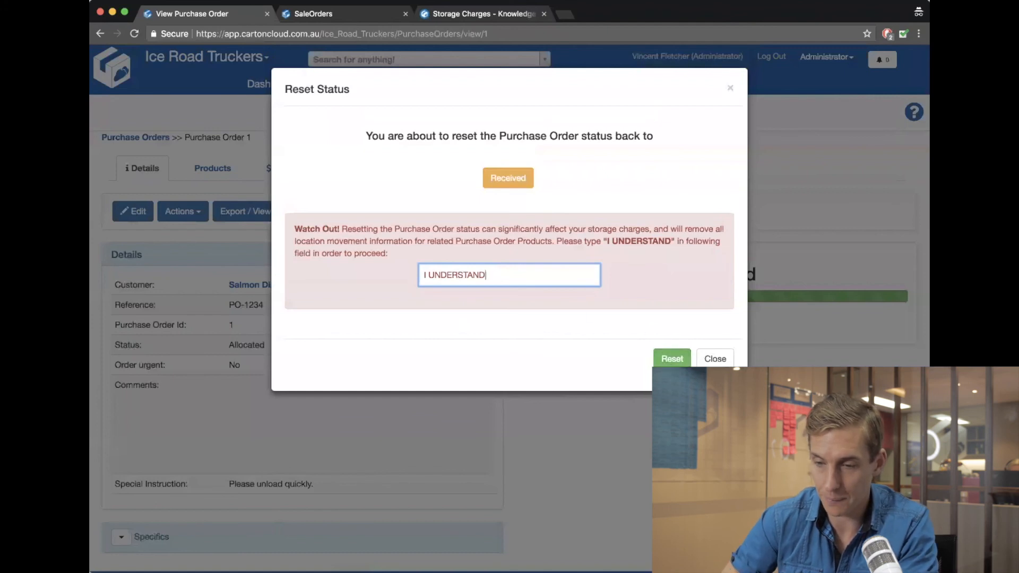
left_click(672, 360)
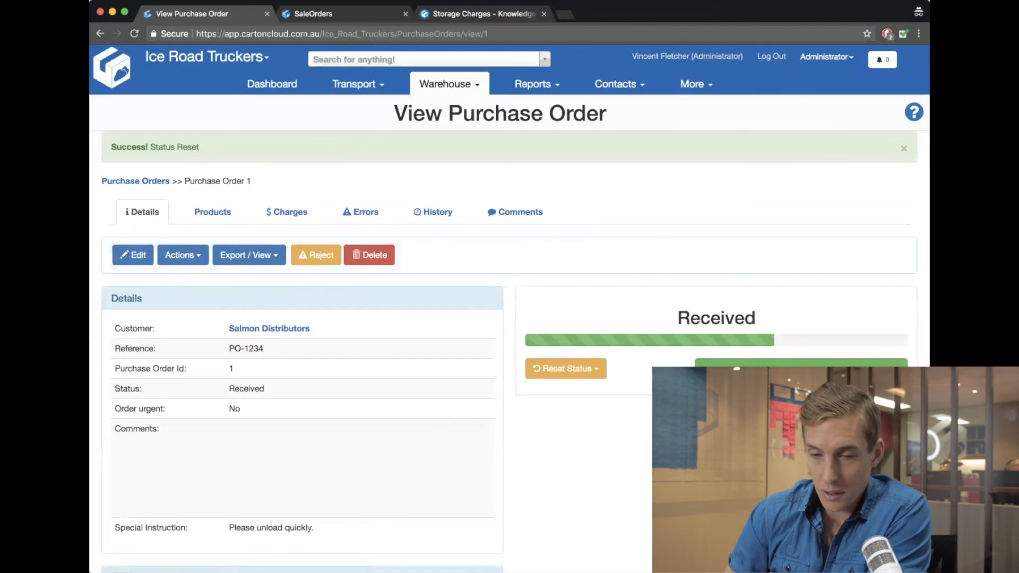
Open Verify & Allocate for the purchase order and set the Confirmed Onhand quantity of Atlantic Salmon - 20KG to 200
left_click(743, 362)
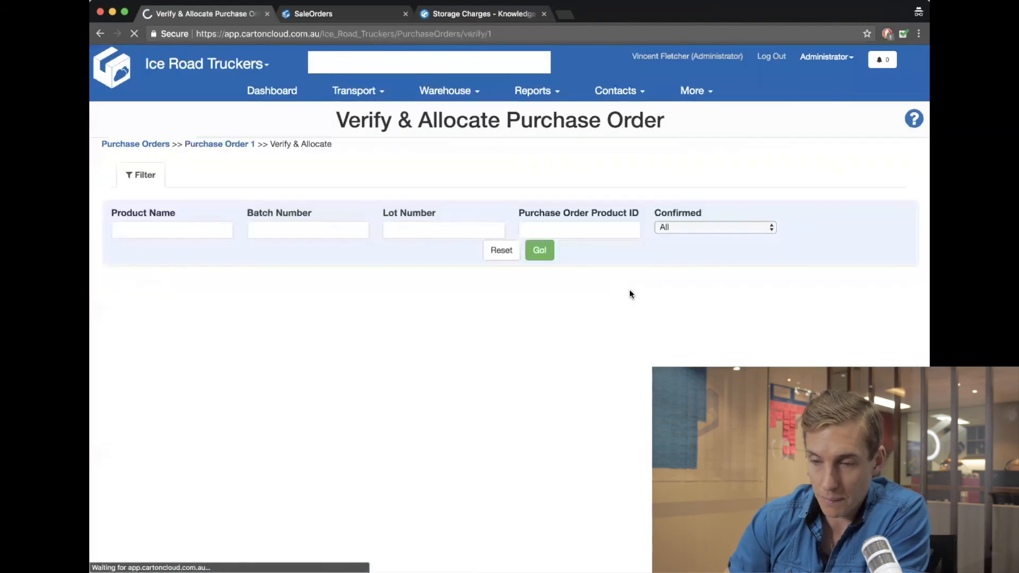
scroll(630, 294, "down", 3)
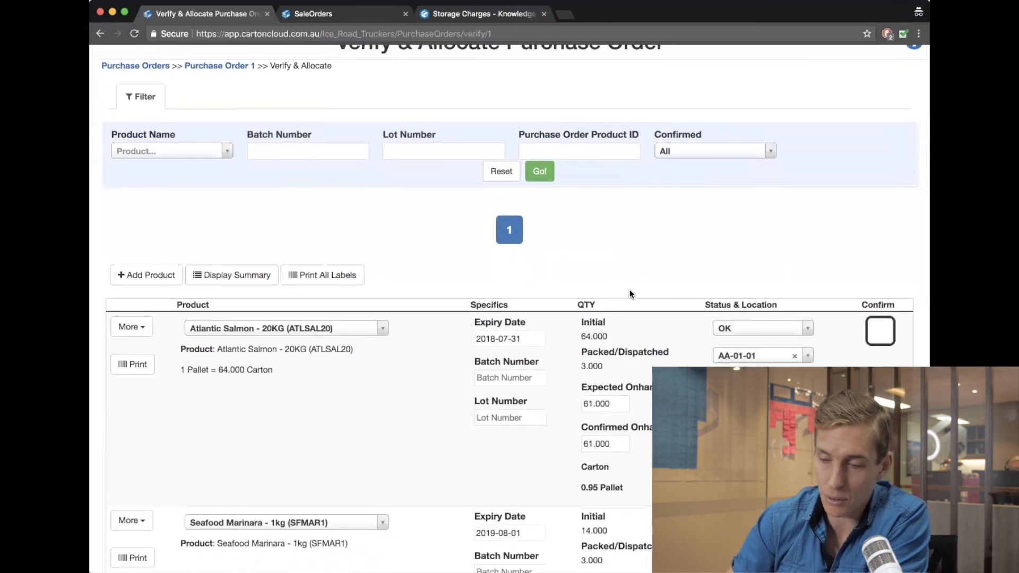
scroll(630, 294, "down", 2)
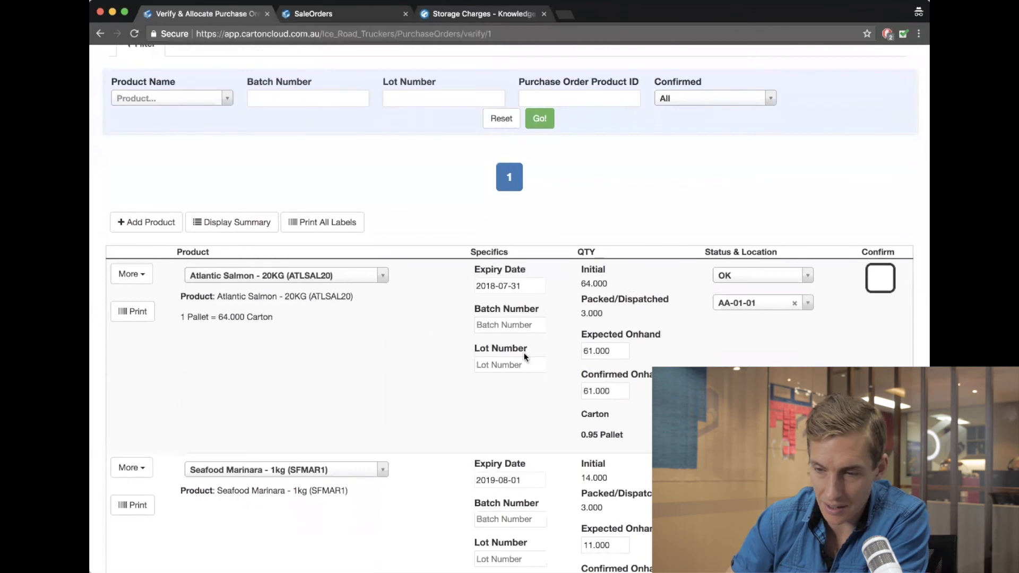
scroll(552, 353, "down", 1)
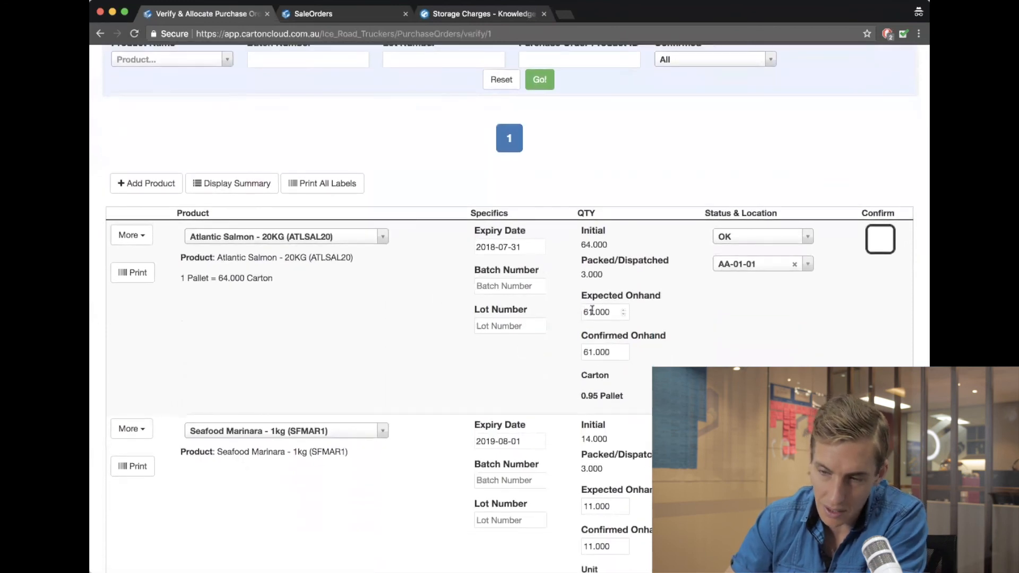
left_click_drag(600, 396, 582, 393)
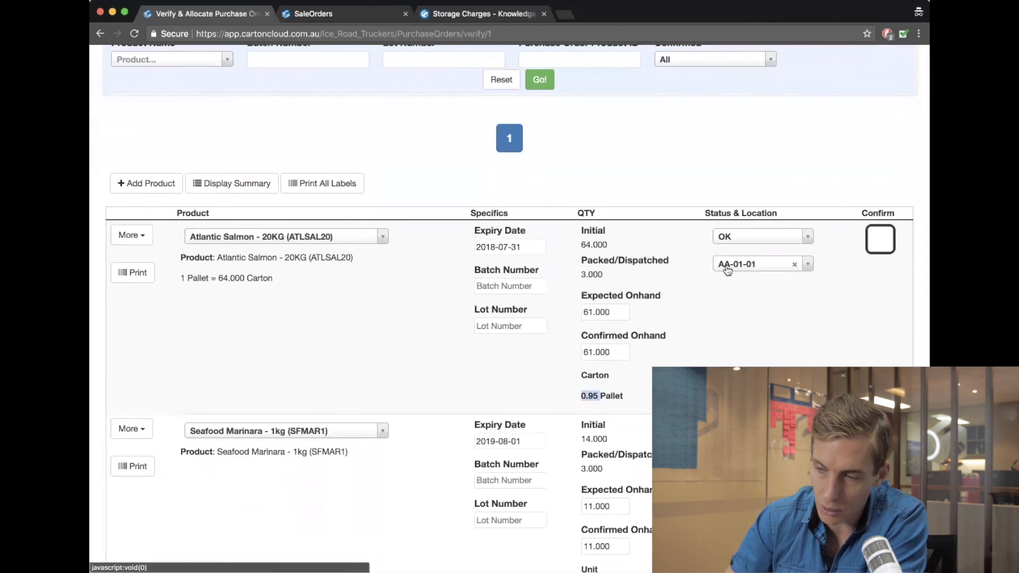
left_click(614, 353)
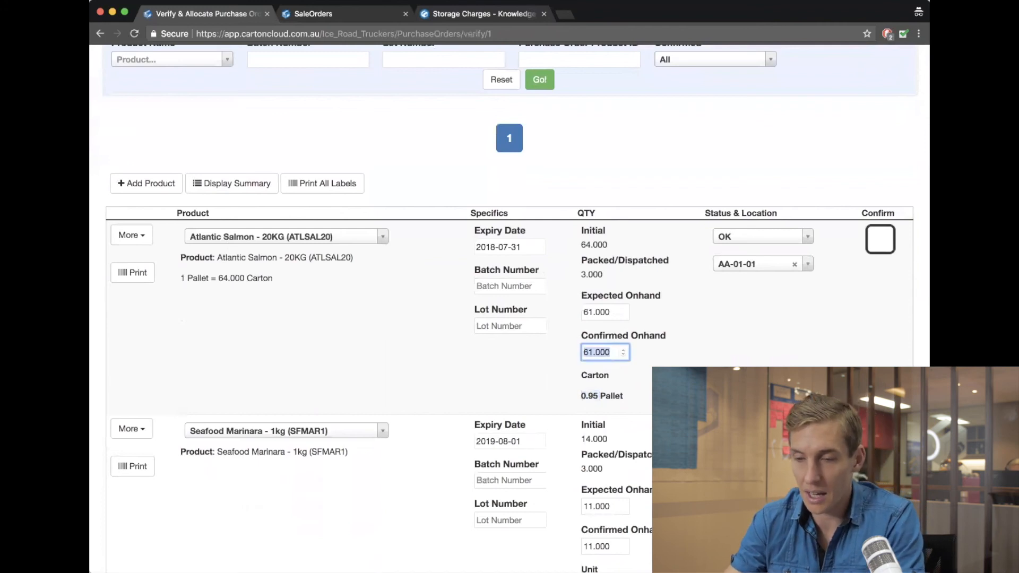
type("200")
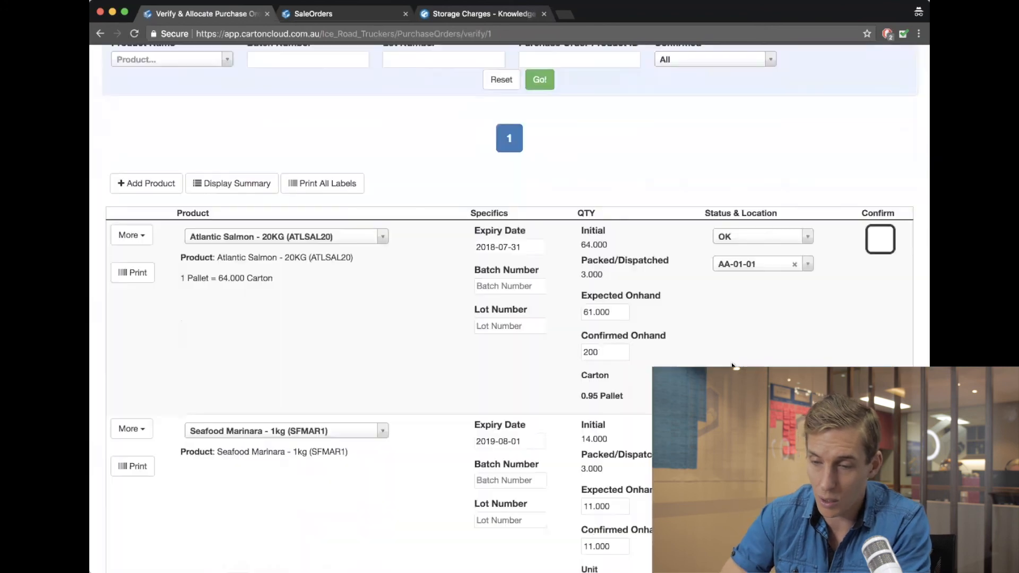
left_click(732, 365)
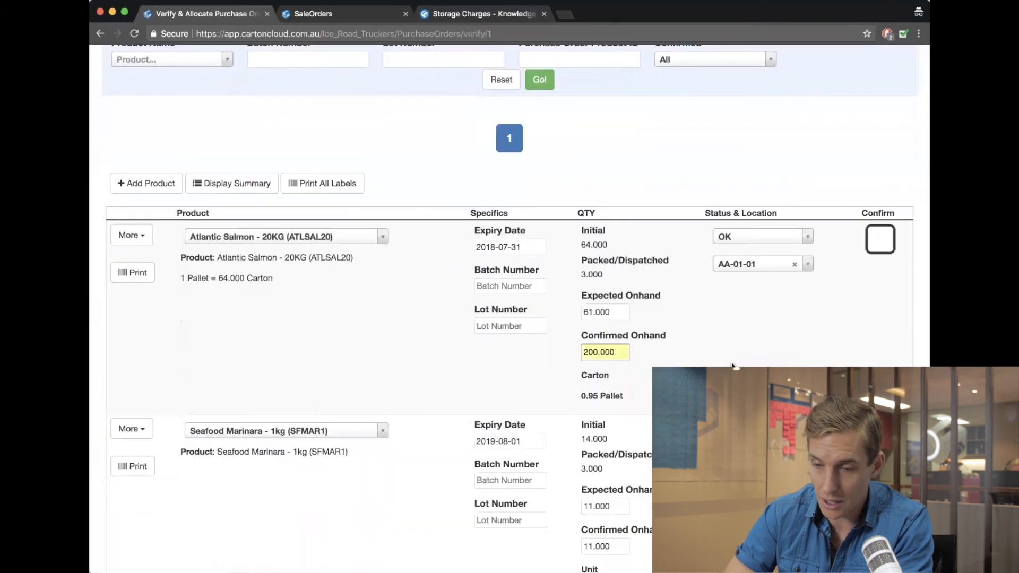
Confirm the first Atlantic Salmon - 20KG line on the purchase order and examine its storage undercharging notice
left_click(618, 311)
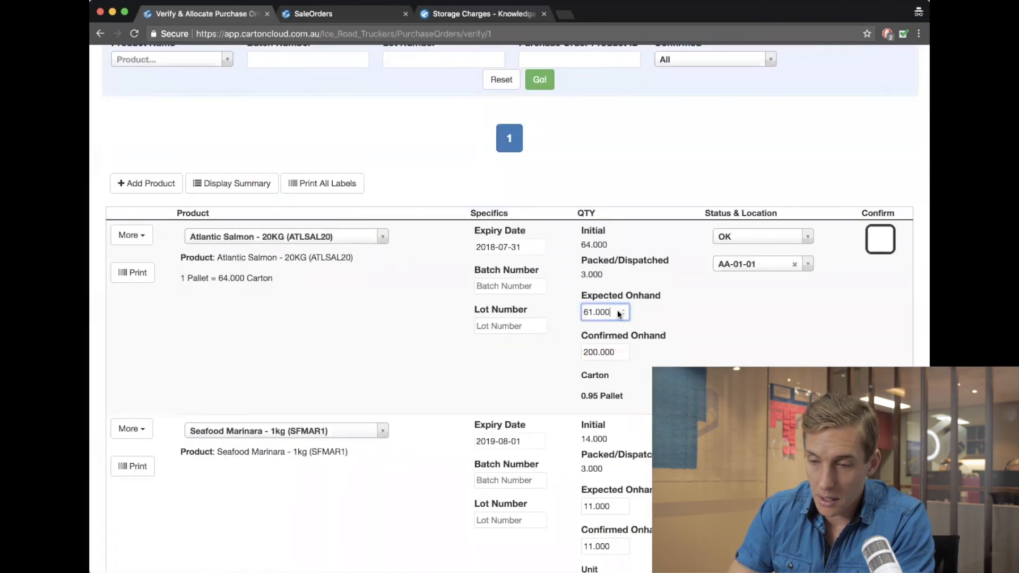
left_click(882, 242)
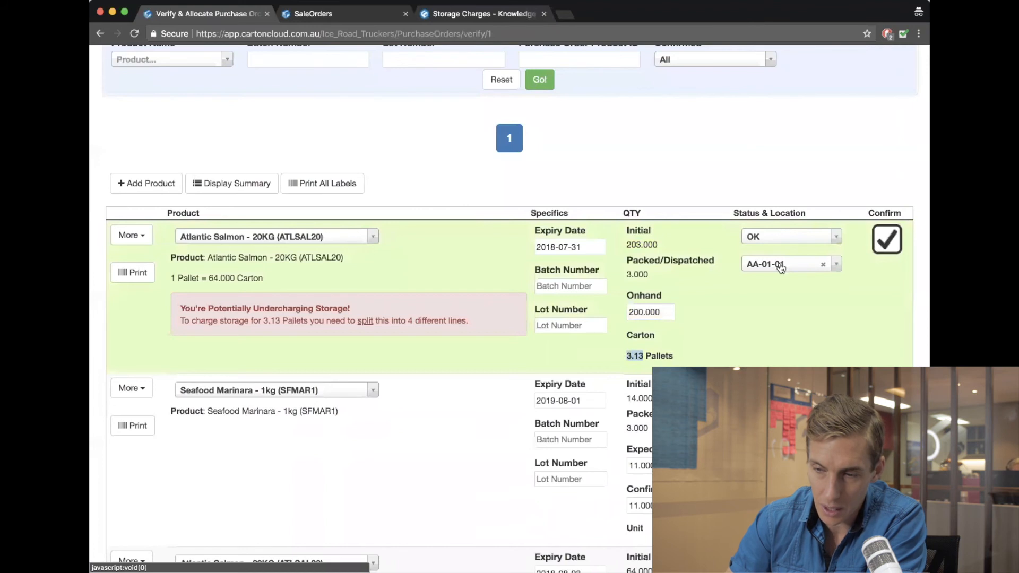
left_click(297, 312)
left_click_drag(297, 313, 227, 319)
triple_click(182, 307)
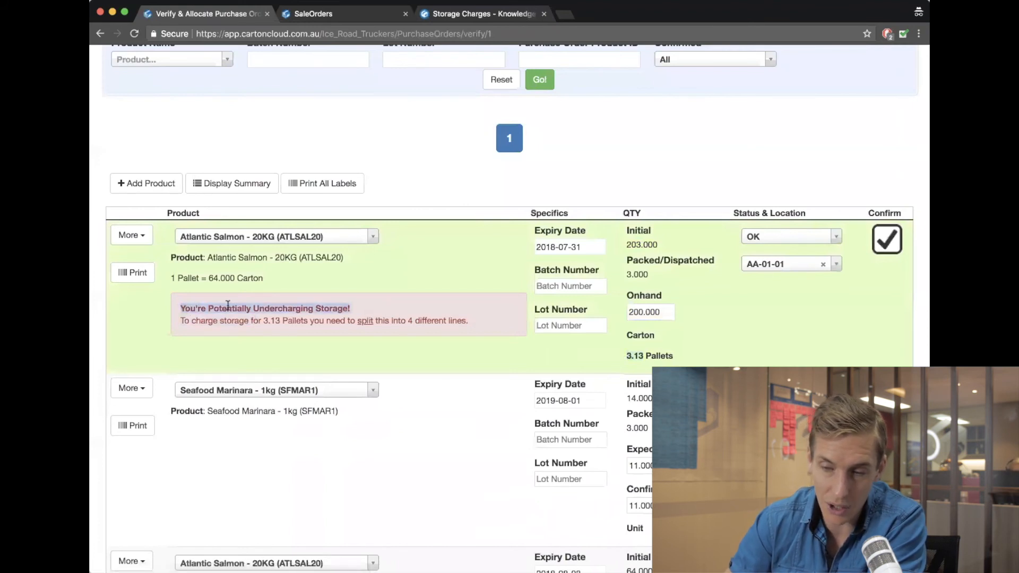
left_click(416, 330)
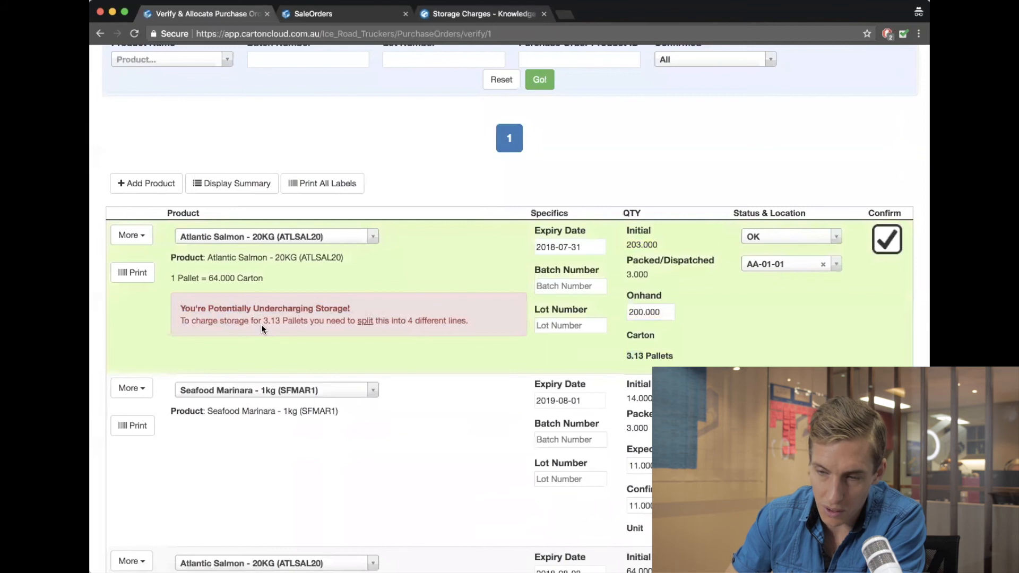
Try out a bulk split of the Atlantic Salmon line at 64 per pallet with the warehouse location cleared, and cancel it
left_click(128, 235)
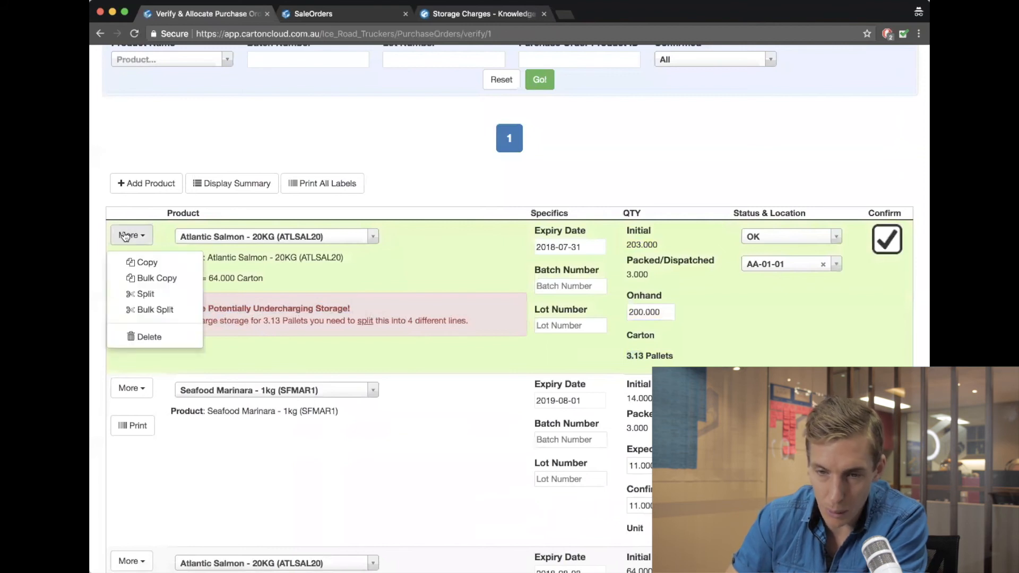
left_click(154, 310)
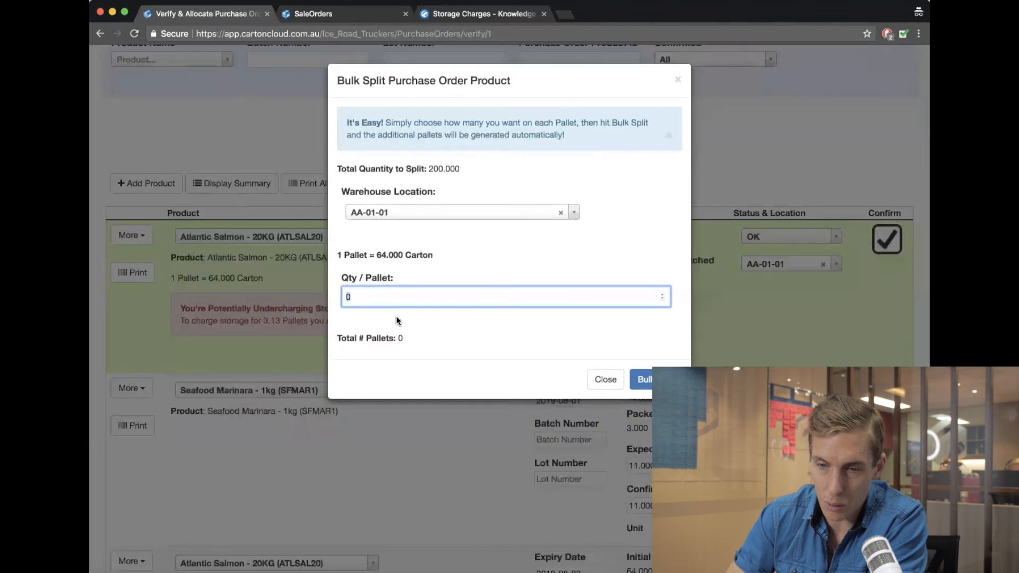
type("64")
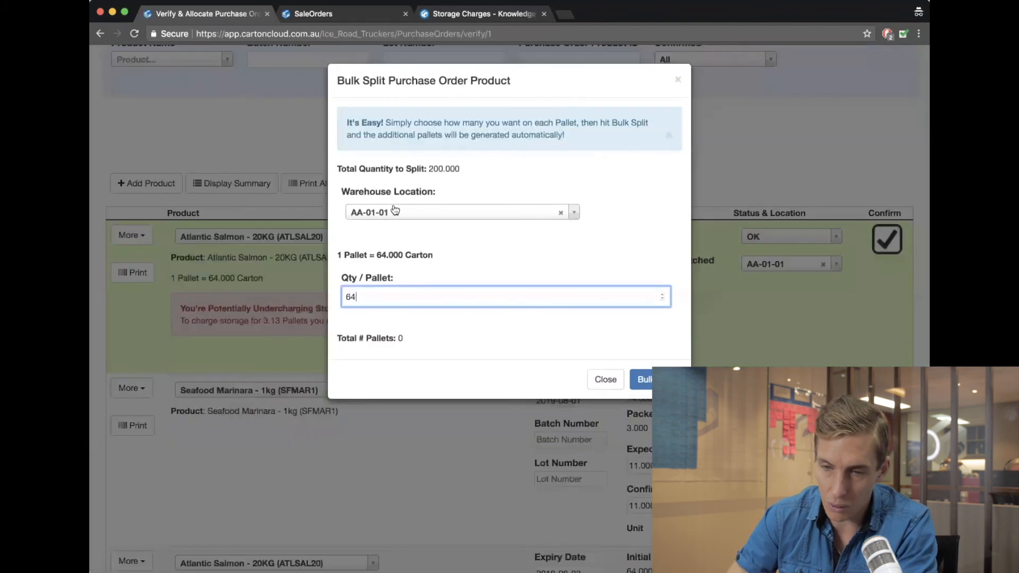
left_click(399, 253)
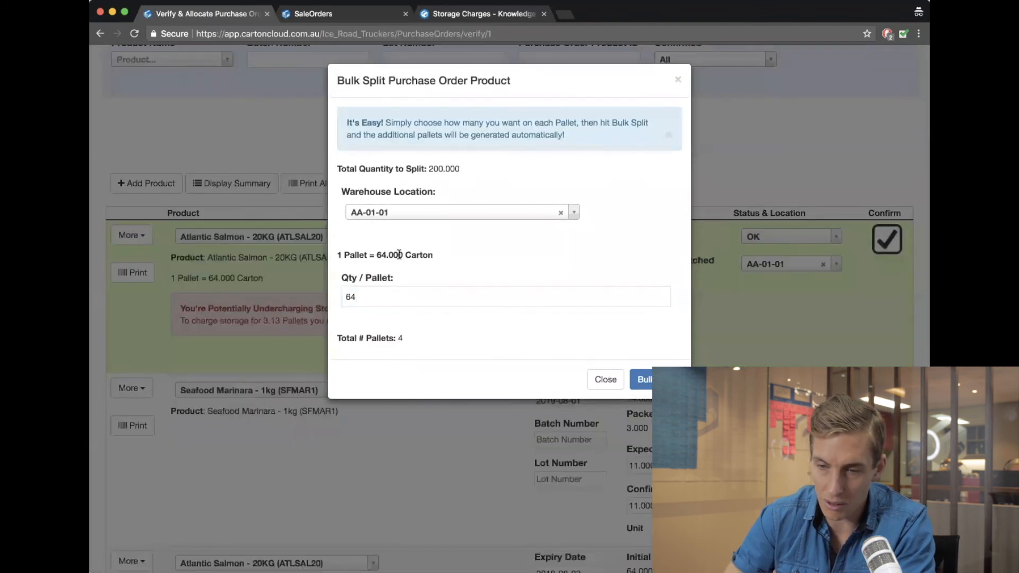
left_click(561, 214)
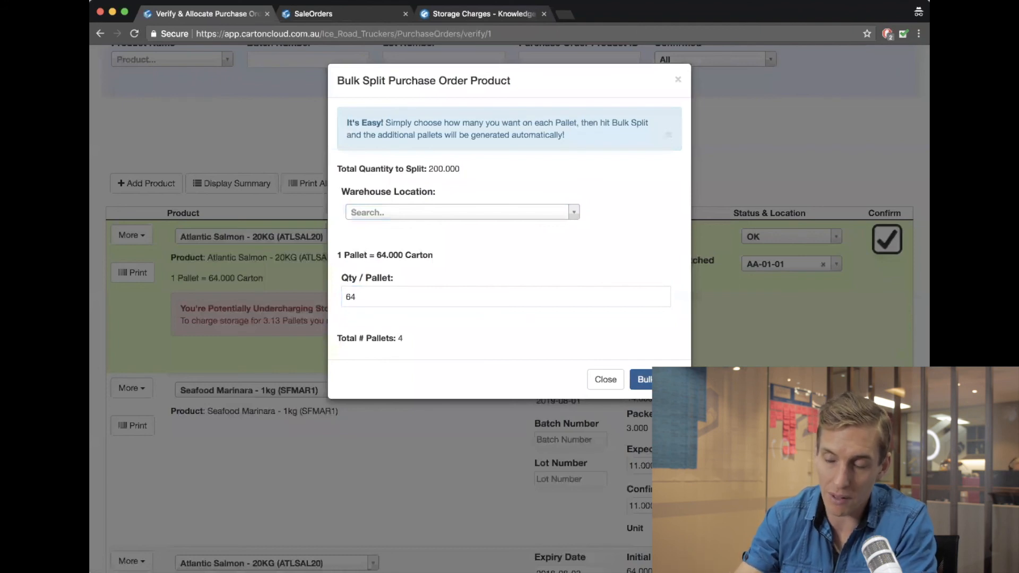
left_click(604, 380)
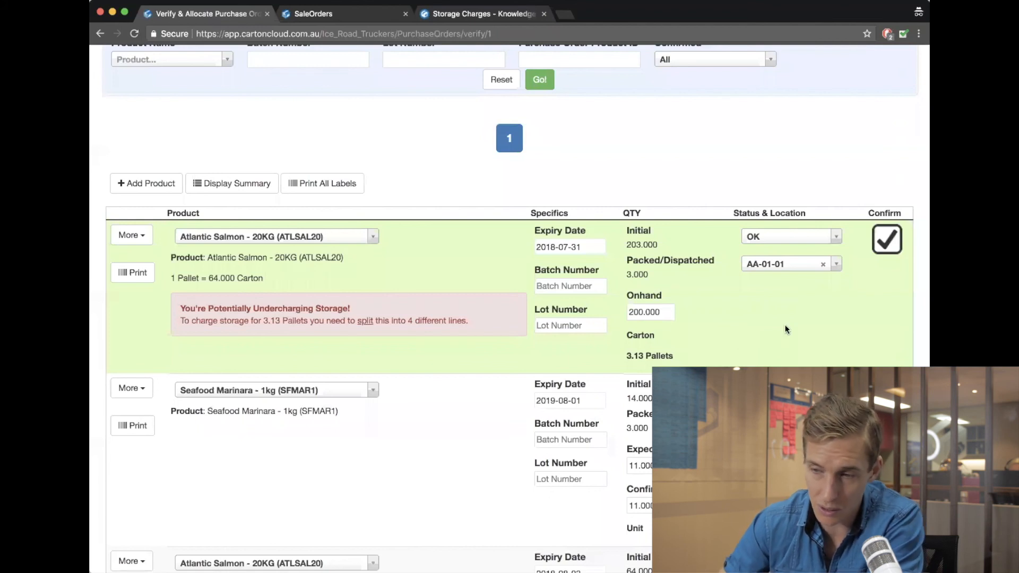
Clear the Atlantic Salmon line's warehouse location and list the bulk warehouse locations in a separate browser tab
scroll(807, 316, "up", 1)
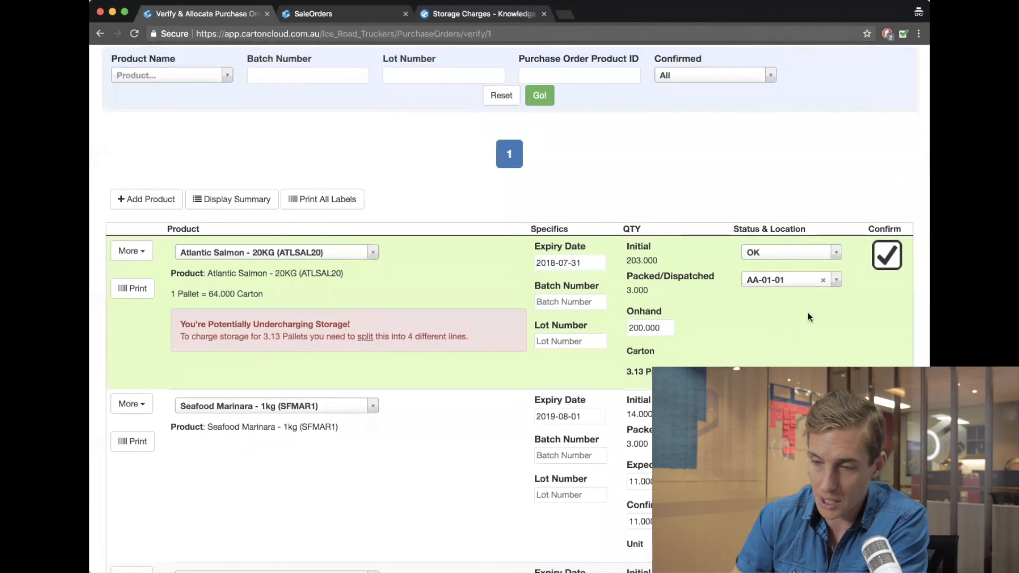
left_click(823, 281)
scroll(787, 325, "up", 5)
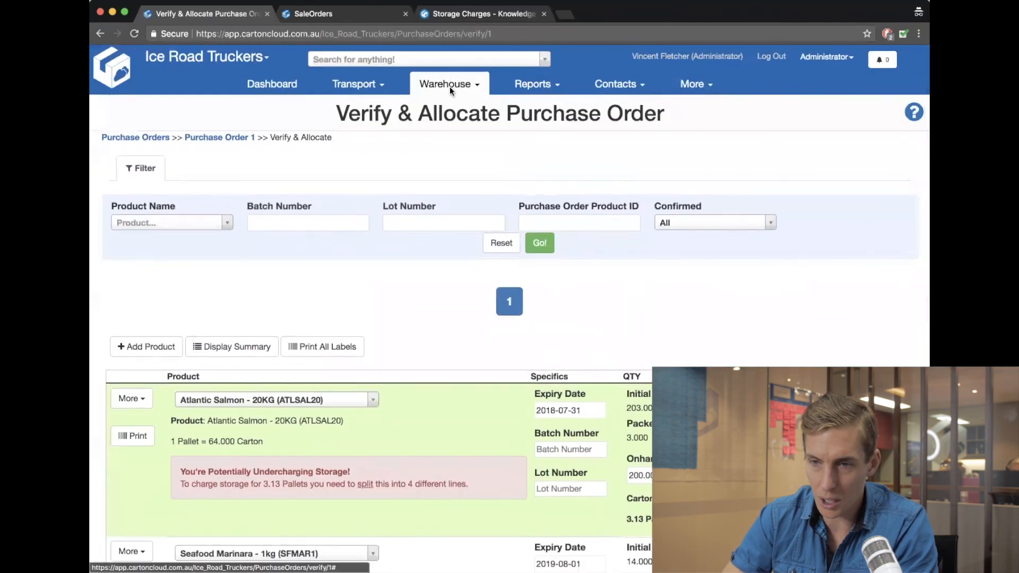
left_click(450, 87)
left_click(478, 162, "super")
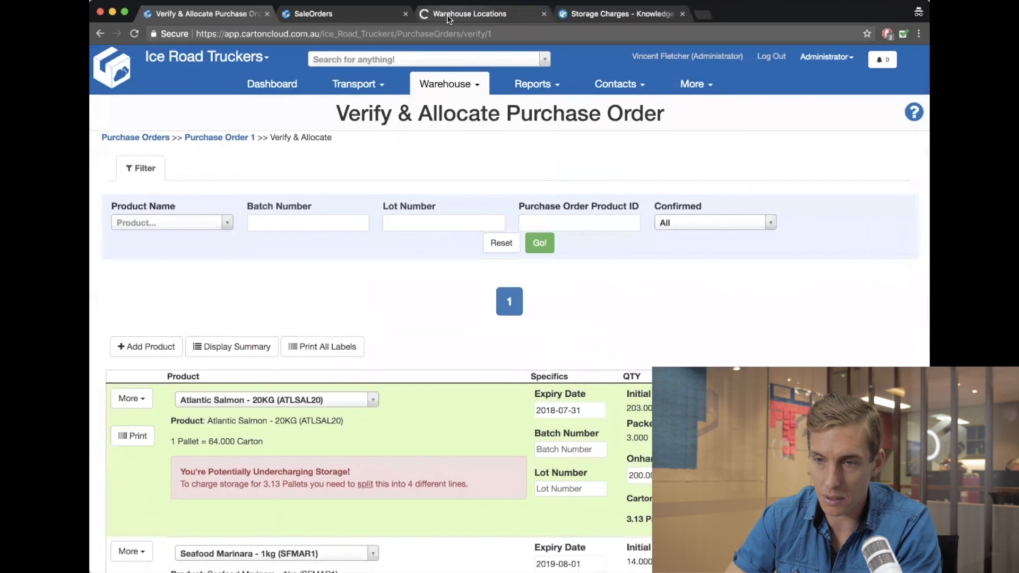
left_click(448, 14)
left_click(196, 211)
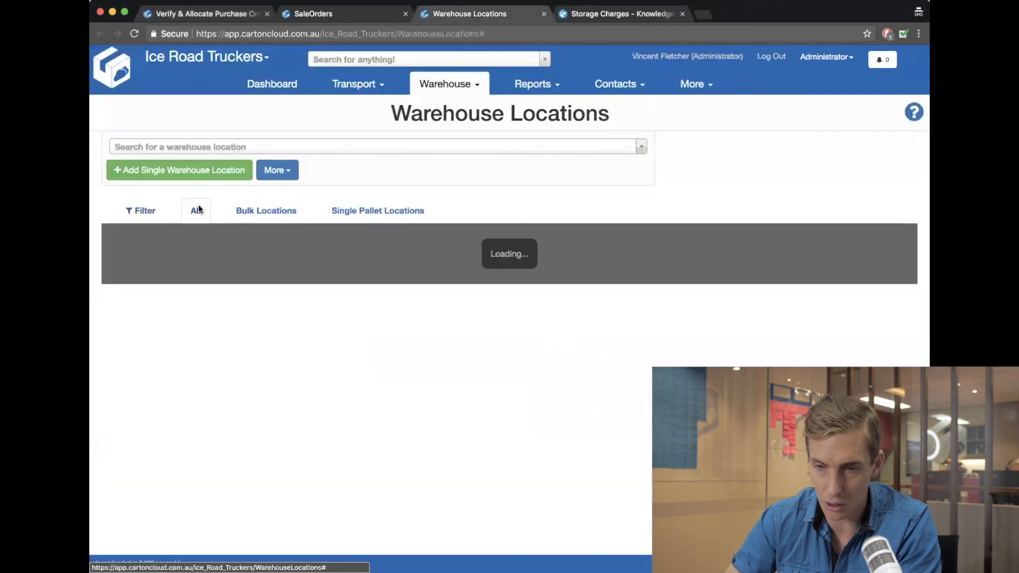
left_click(283, 204)
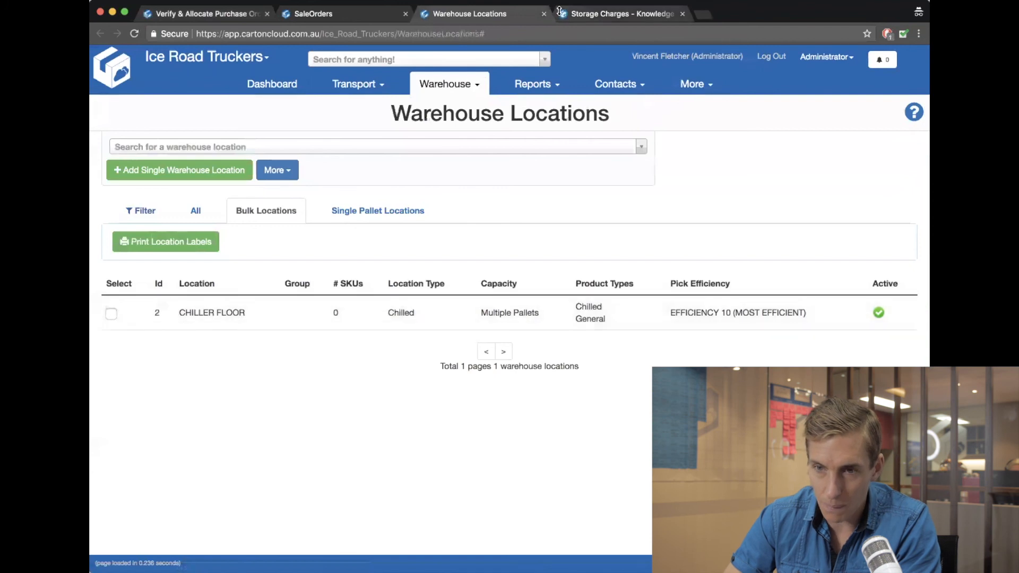
Allocate the Atlantic Salmon line to CHILLER FLOOR with 1 new pallet and check the resulting line on the purchase order
left_click(199, 14)
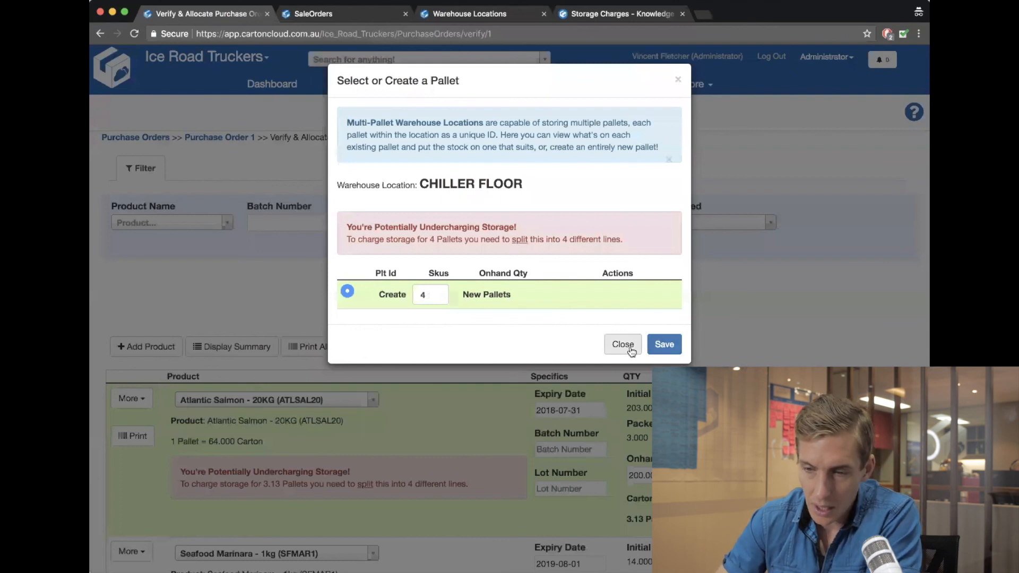
left_click(623, 345)
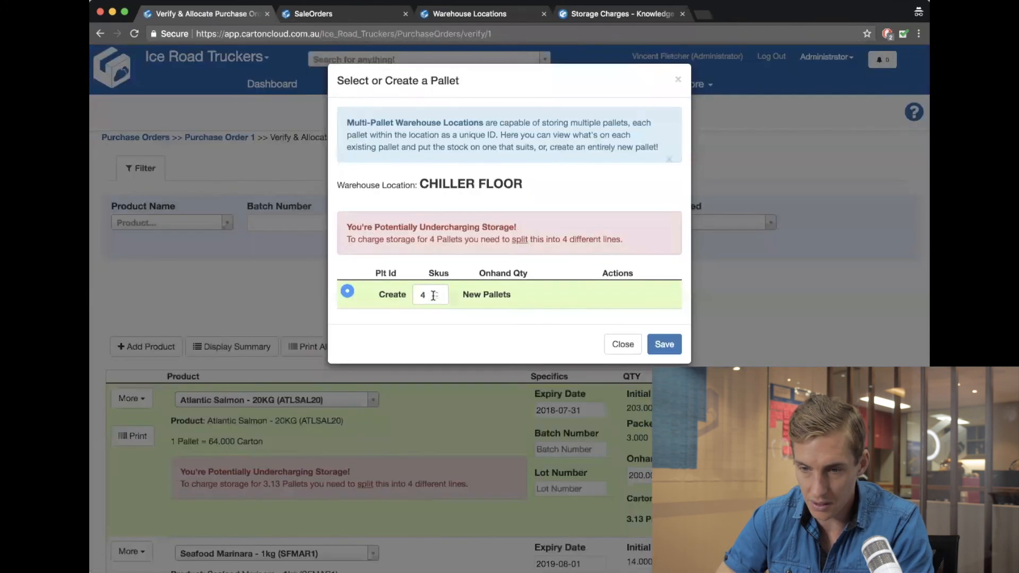
left_click(431, 294)
key("BackSpace")
type("1")
left_click(664, 345)
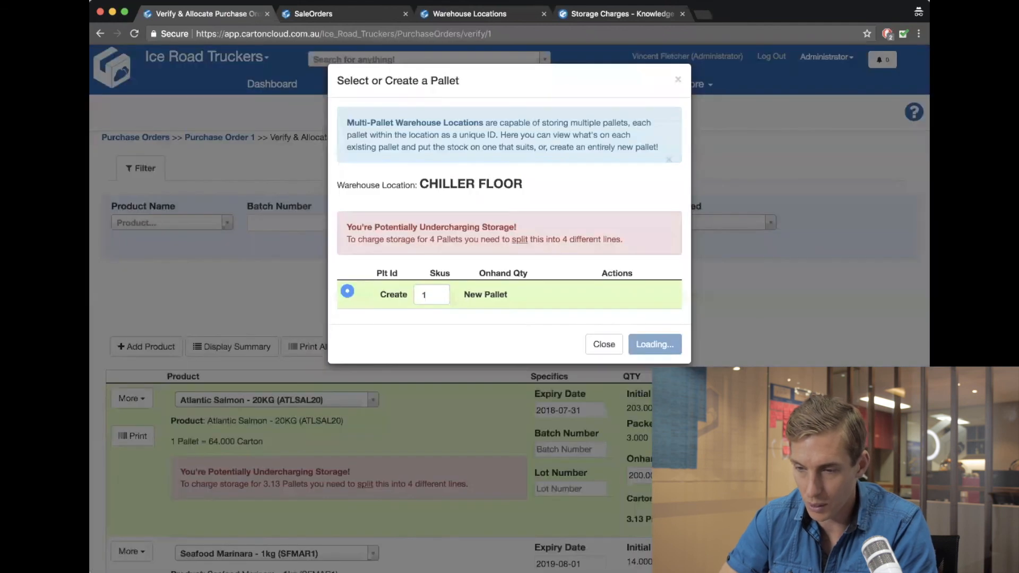
scroll(510, 308, "down", 3)
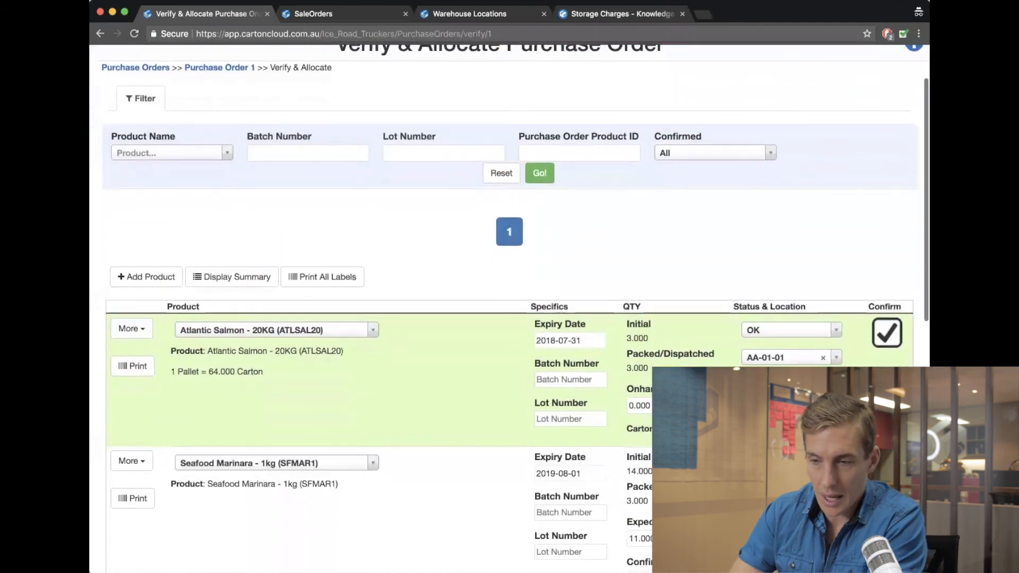
scroll(645, 330, "down", 15)
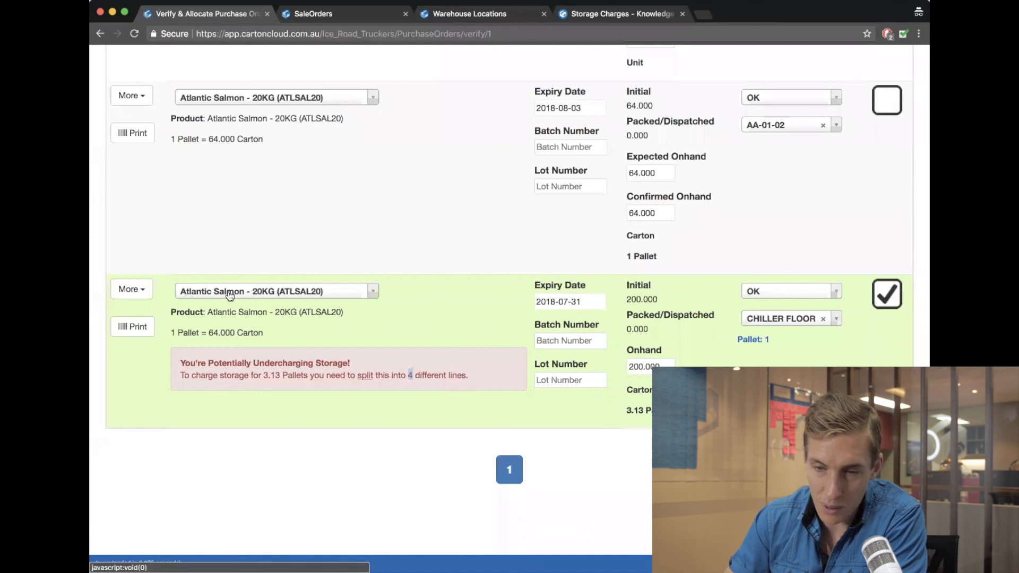
Open the Atlantic Salmon - 20KG product's details in the other browser tab and check its storage charge method
left_click(449, 14)
left_click(441, 82)
left_click(451, 106)
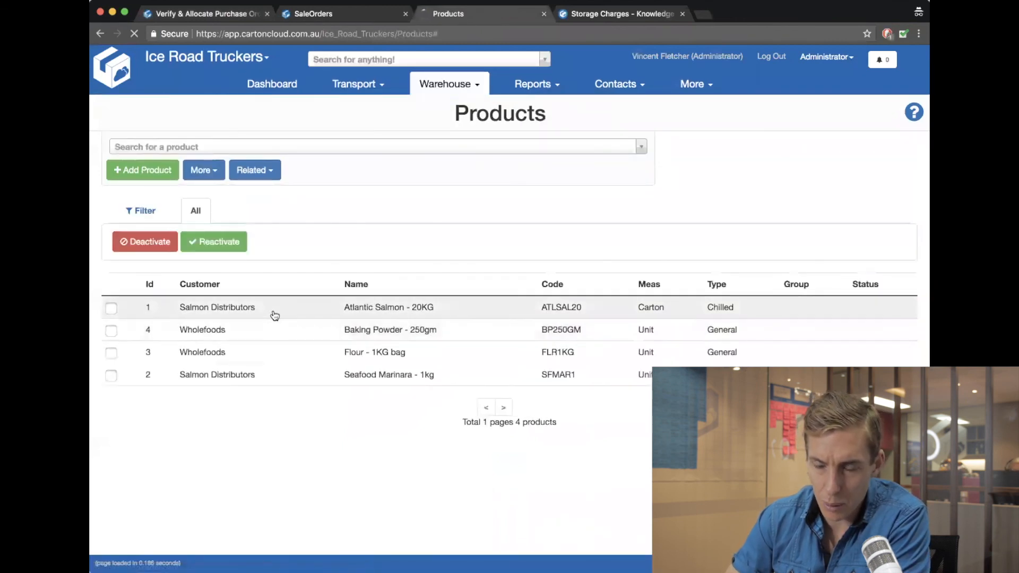
left_click(274, 316)
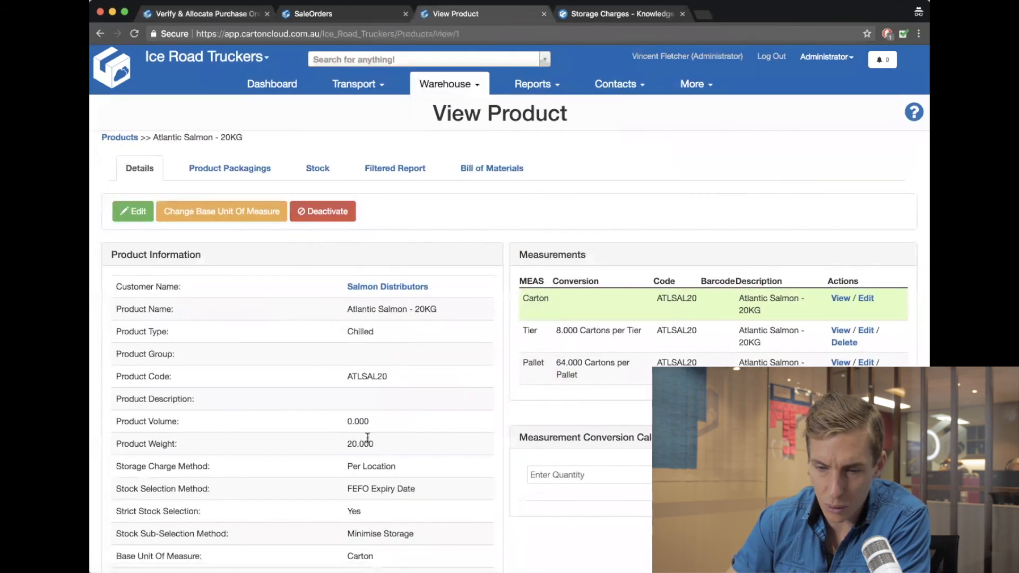
left_click_drag(387, 467, 342, 466)
left_click(330, 467)
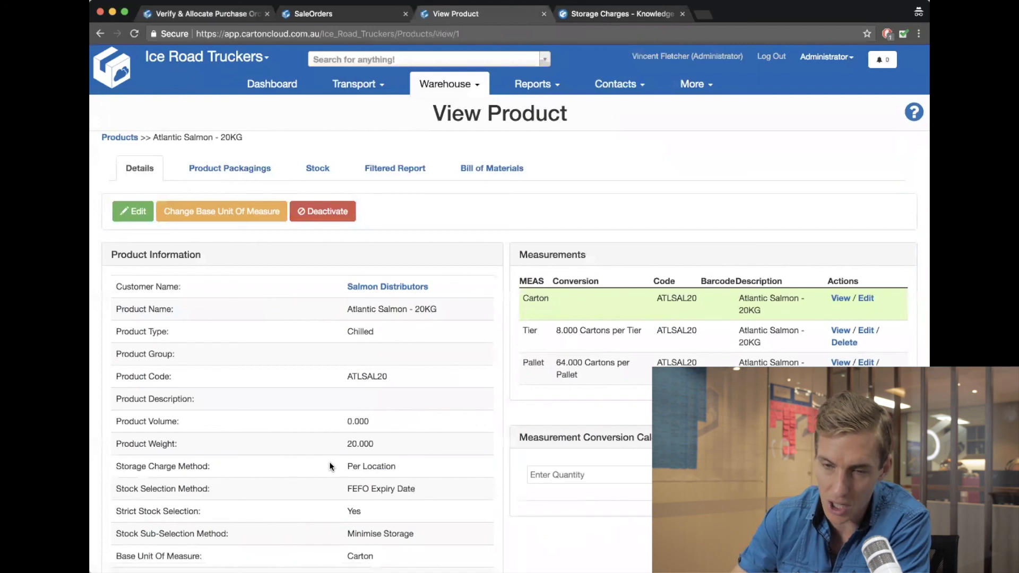
Set the product's Storage Charge Method to Per Location (and bulk location pallets) and save the product
left_click(132, 211)
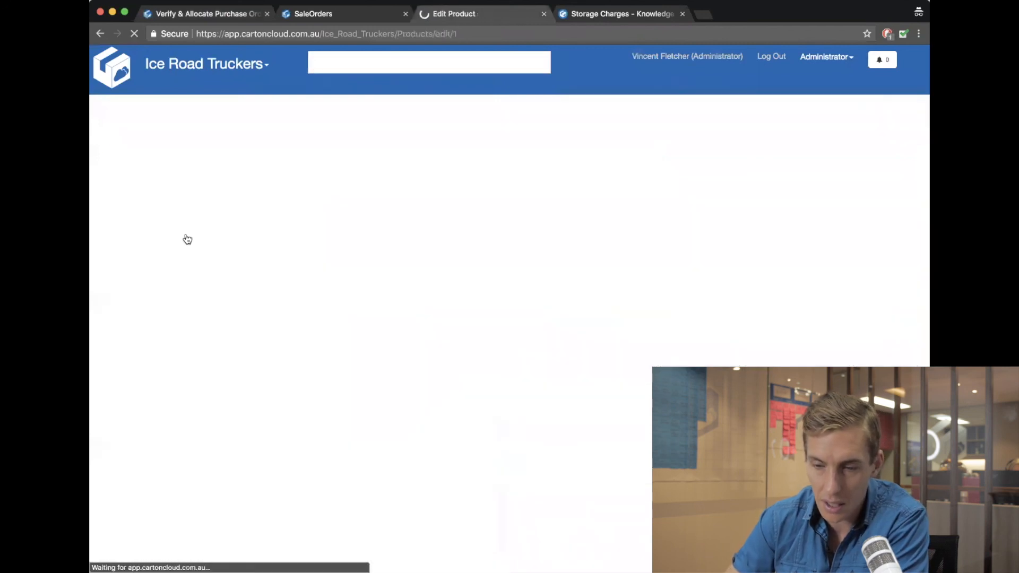
scroll(294, 398, "down", 3)
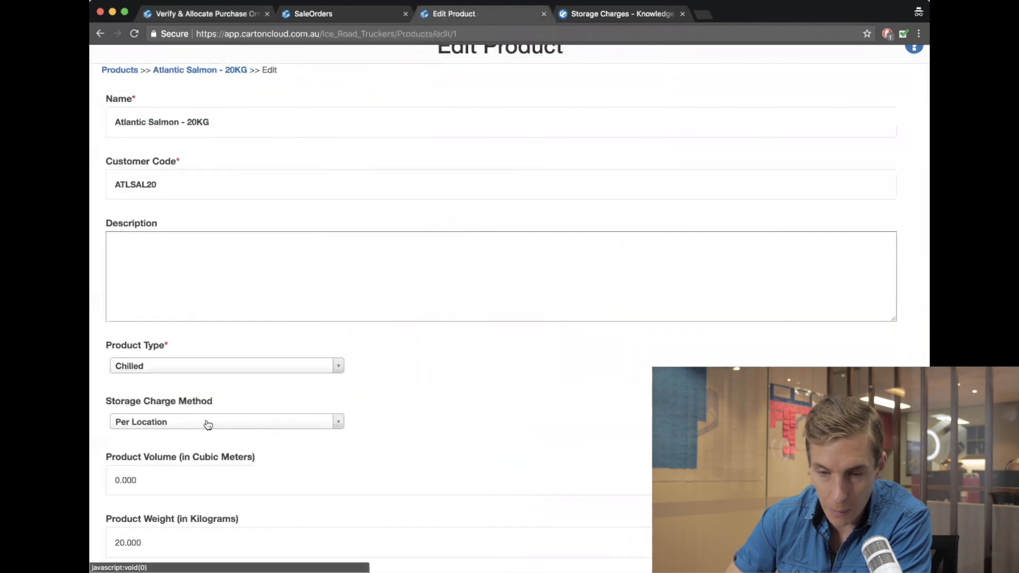
left_click(208, 423)
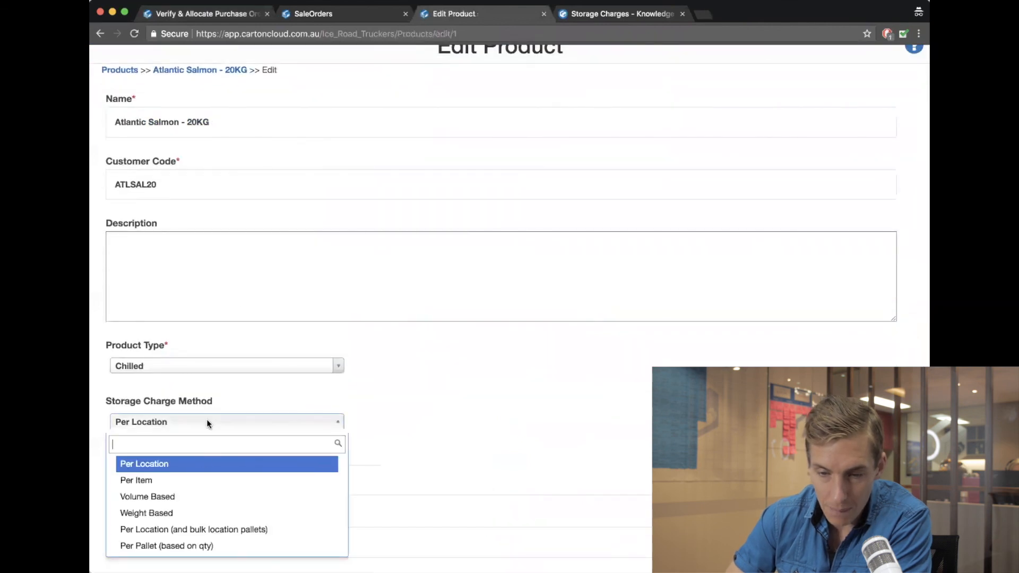
left_click(175, 532)
scroll(432, 419, "down", 1)
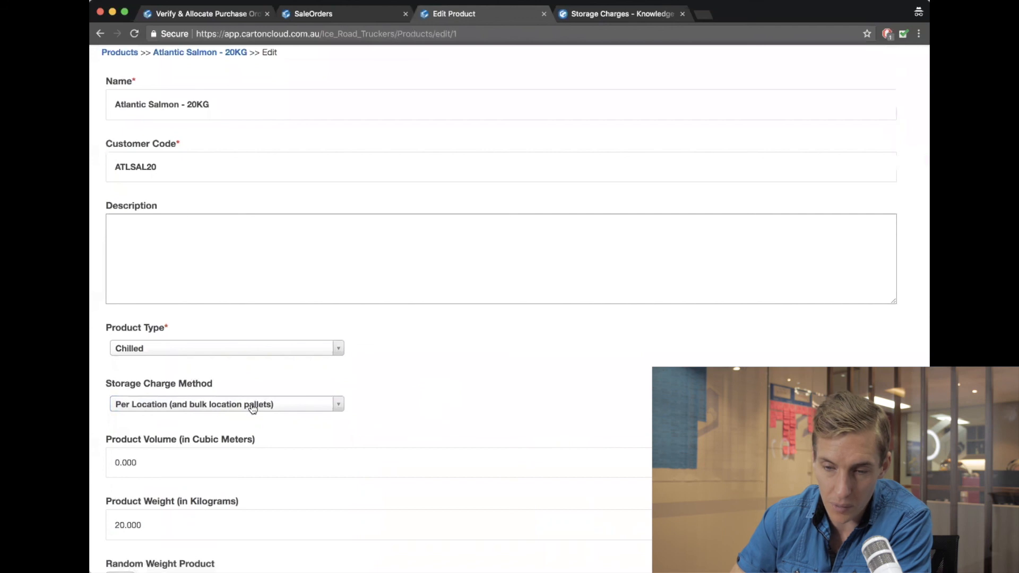
scroll(432, 394, "down", 5)
scroll(431, 394, "down", 20)
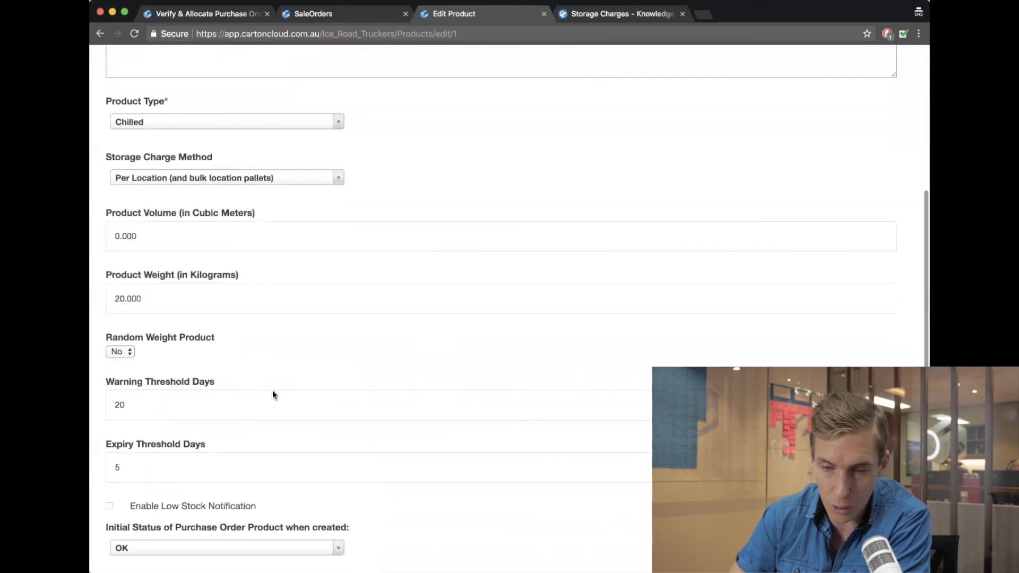
left_click(123, 514)
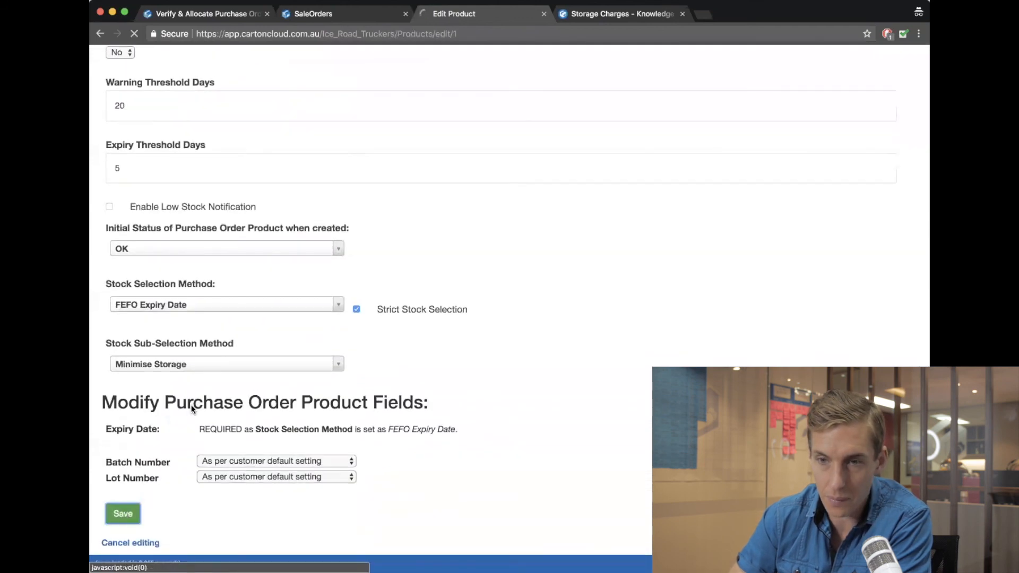
Reload the purchase order's Verify & Allocate page and recheck the Atlantic Salmon line stored on CHILLER FLOOR
left_click(190, 16)
left_click(132, 35)
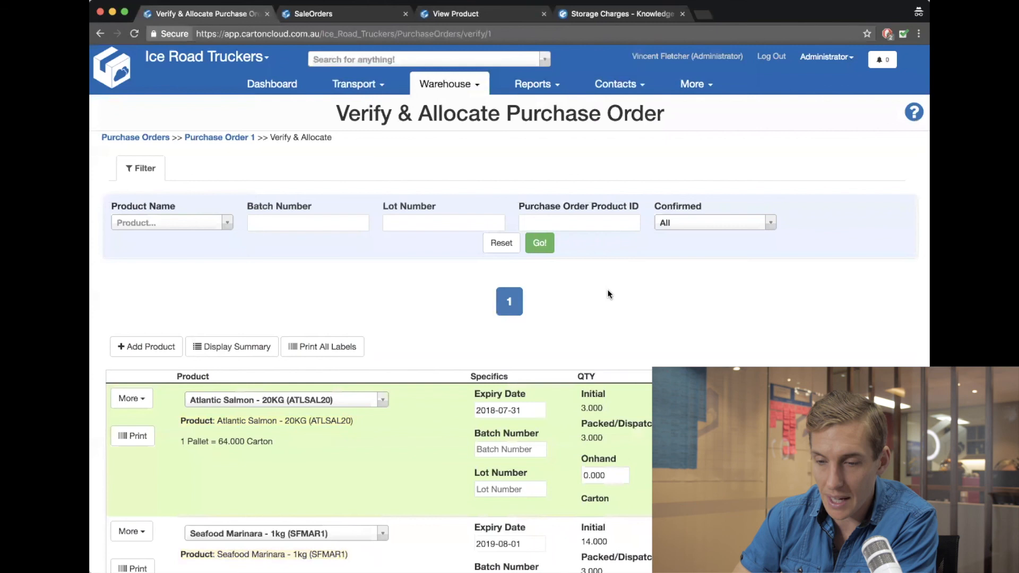
scroll(609, 294, "down", 5)
scroll(607, 294, "down", 10)
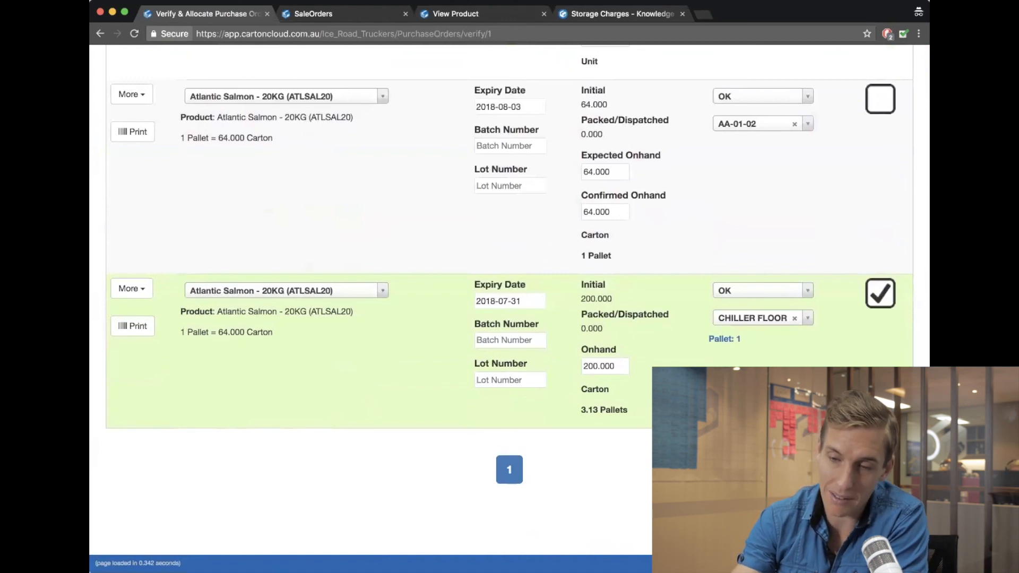
Return to the Atlantic Salmon - 20KG product and examine its cartons-per-pallet conversion and storage charge method
left_click(466, 15)
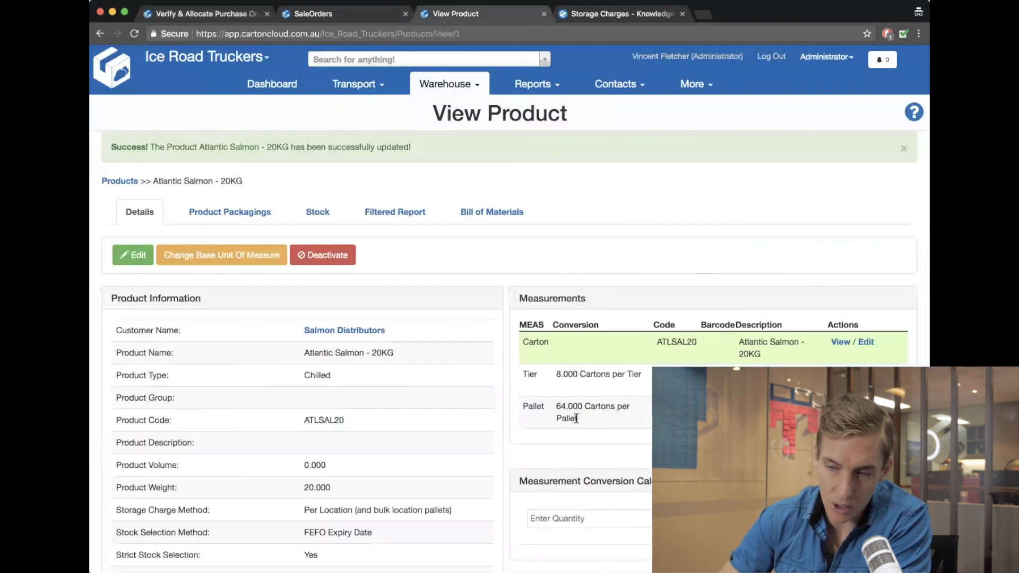
triple_click(578, 418)
left_click(589, 418)
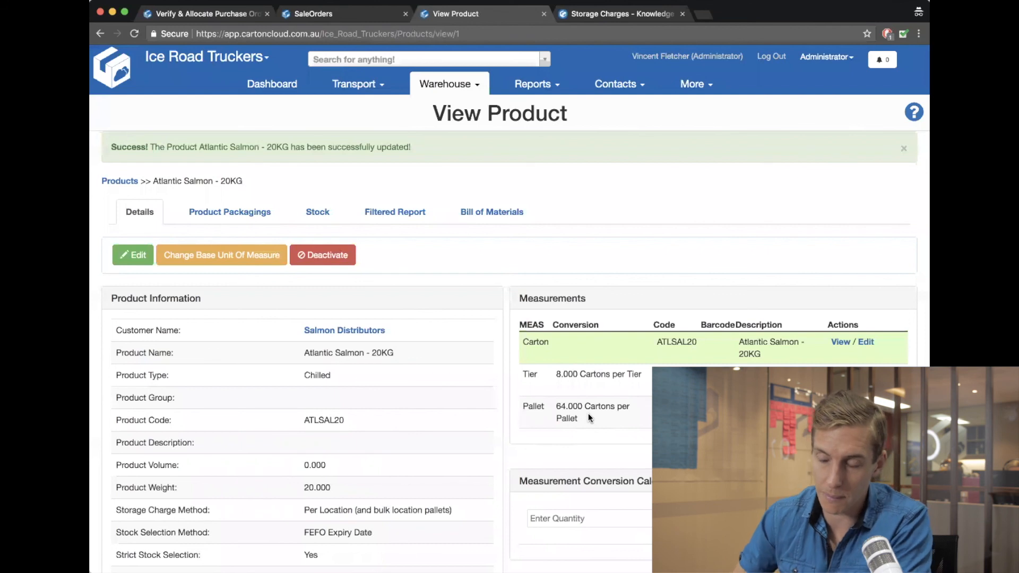
scroll(588, 413, "down", 1)
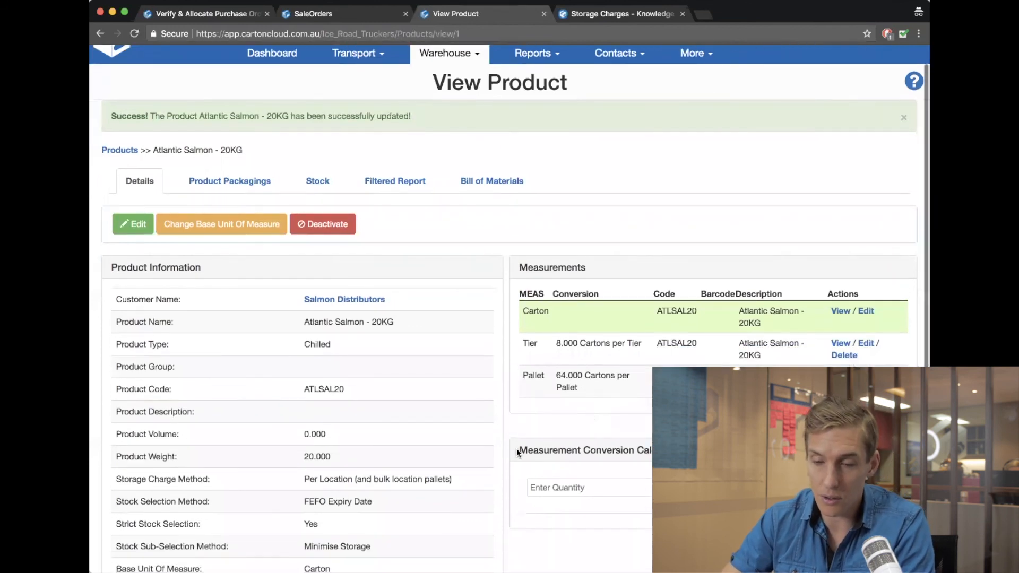
left_click_drag(461, 482, 298, 477)
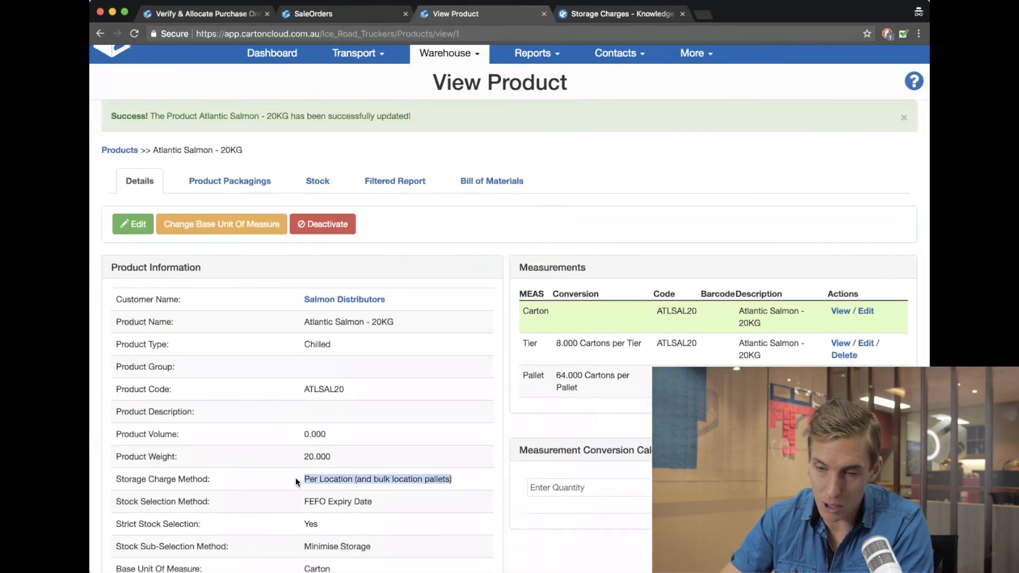
Compare the Atlantic Salmon product's cartons-per-pallet conversion and storage charge method with its CHILLER FLOOR line on the purchase order
left_click_drag(588, 390, 520, 373)
left_click(596, 395)
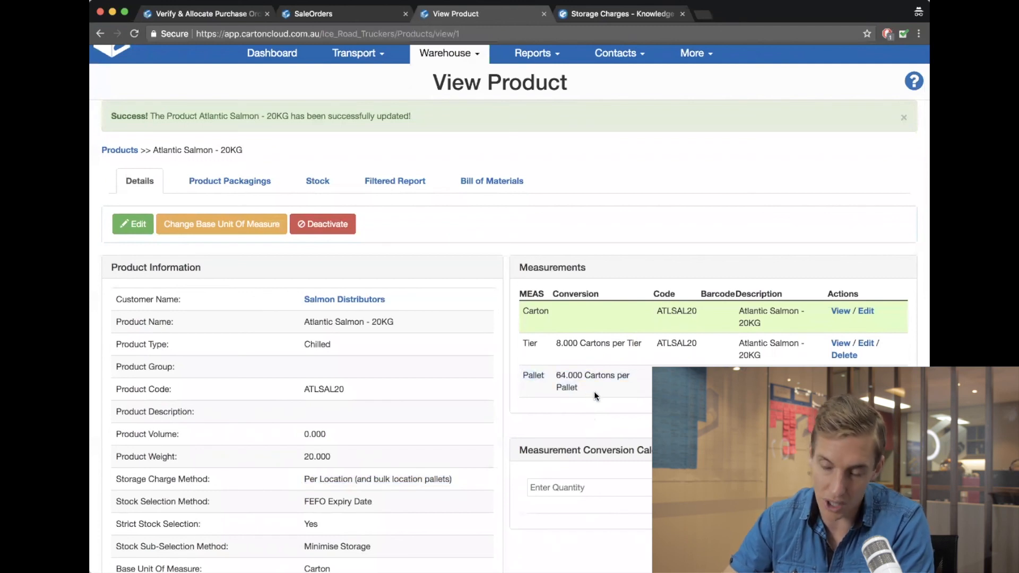
scroll(595, 395, "down", 2)
scroll(595, 396, "up", 1)
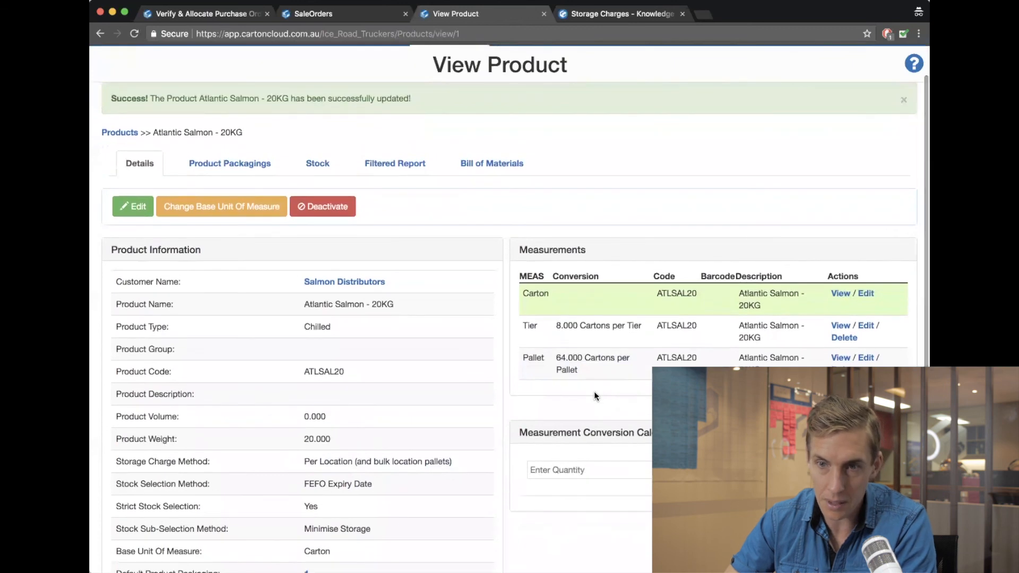
scroll(594, 390, "up", 2)
left_click(202, 13)
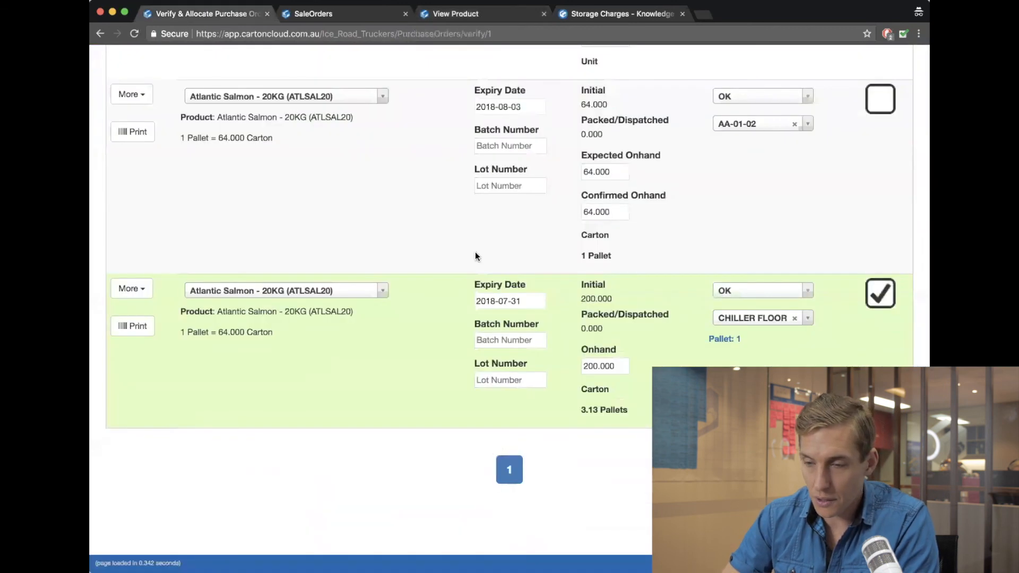
scroll(475, 252, "up", 1)
left_click(456, 13)
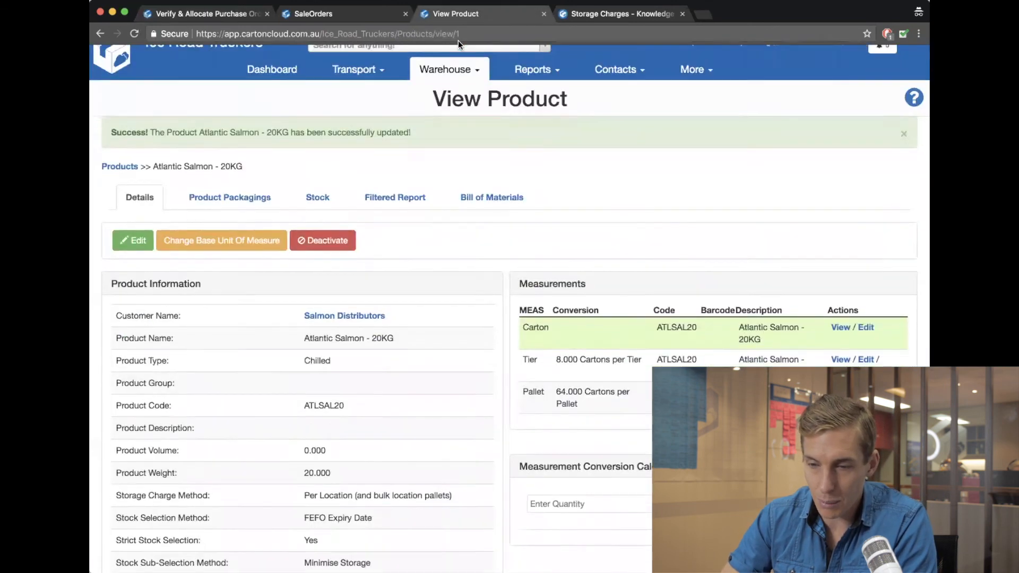
scroll(458, 47, "down", 3)
scroll(457, 47, "up", 1)
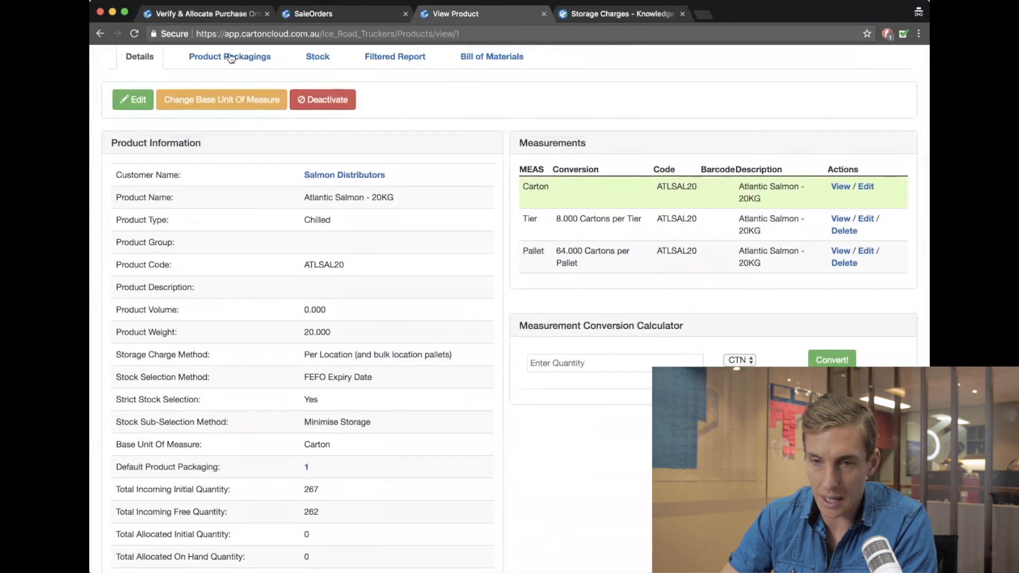
Try to set the Seafood Marinara line's location to AA-01-02 on the purchase order's Verify & Allocate page
left_click(237, 13)
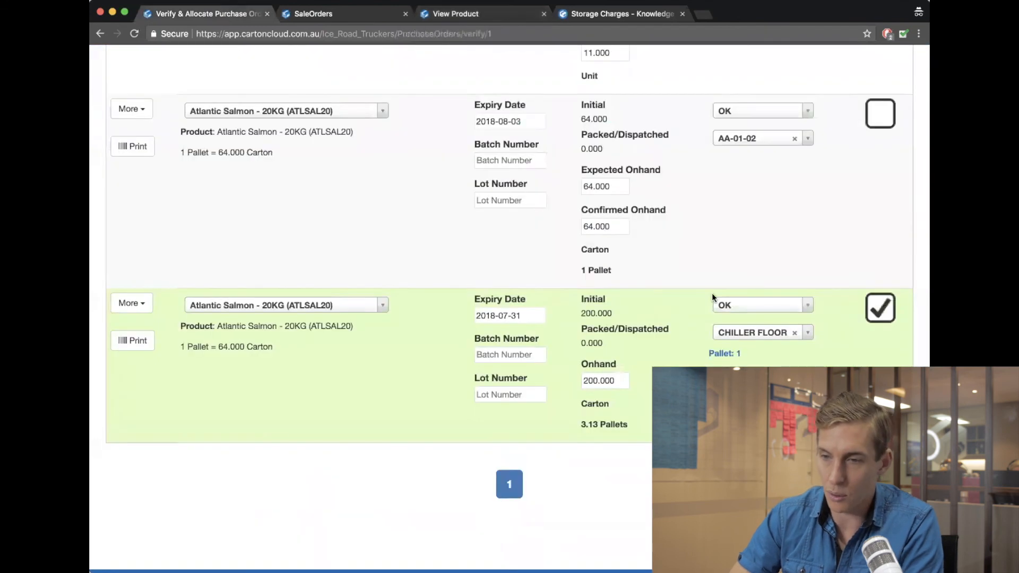
scroll(711, 293, "up", 5)
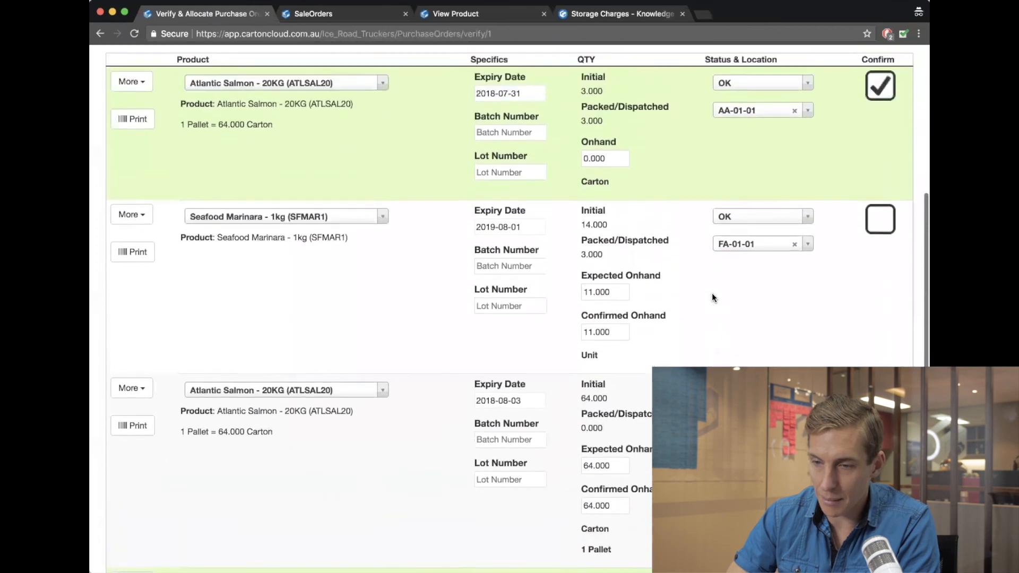
scroll(712, 292, "up", 1)
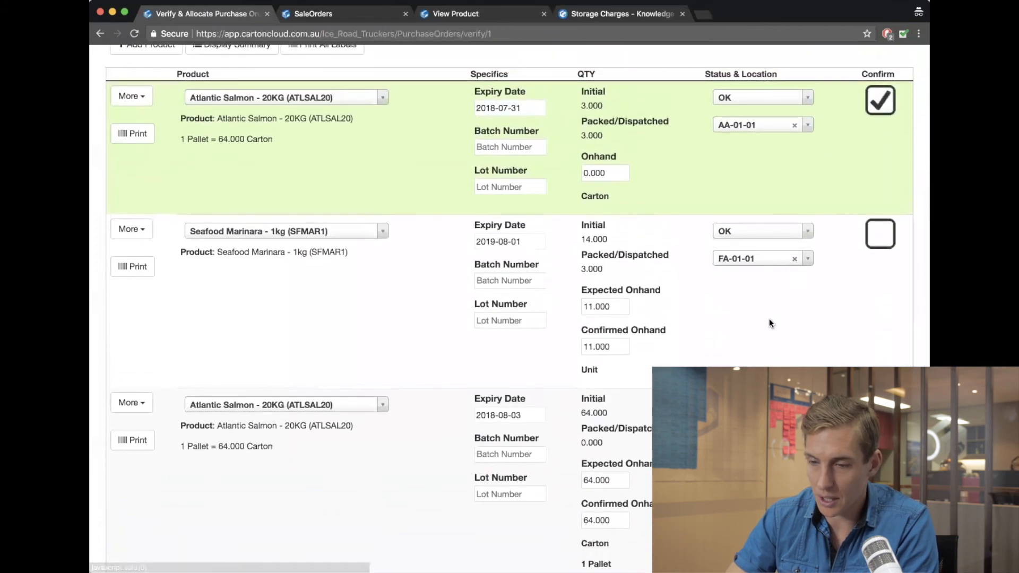
scroll(769, 318, "down", 2)
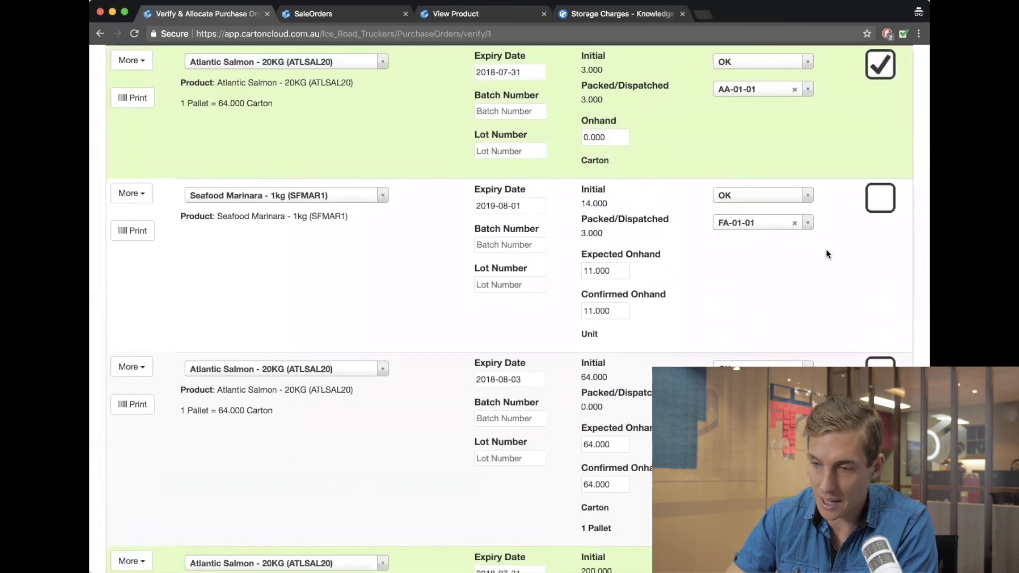
left_click(771, 223)
type("AA-01-")
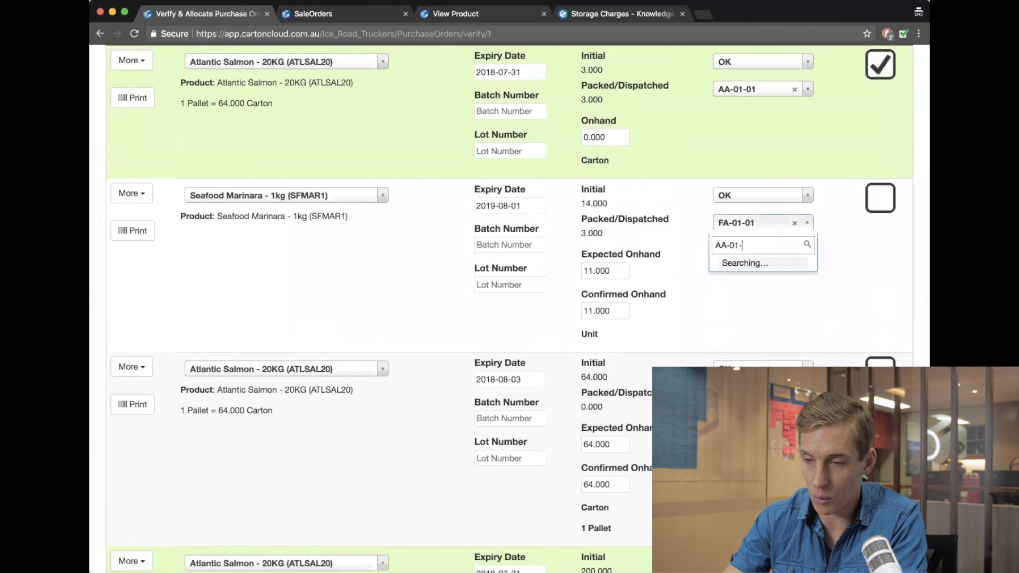
type("02")
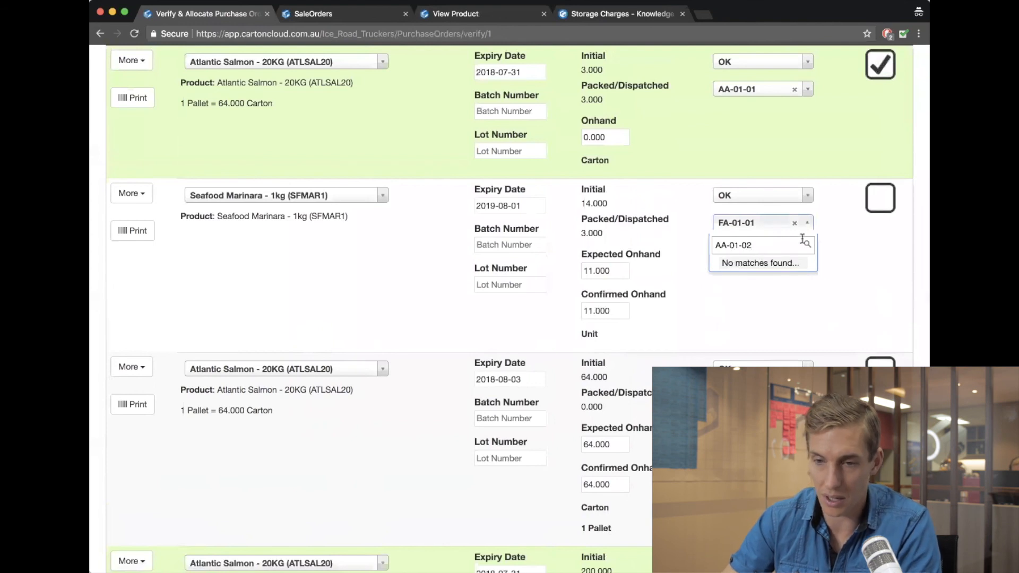
left_click(760, 316)
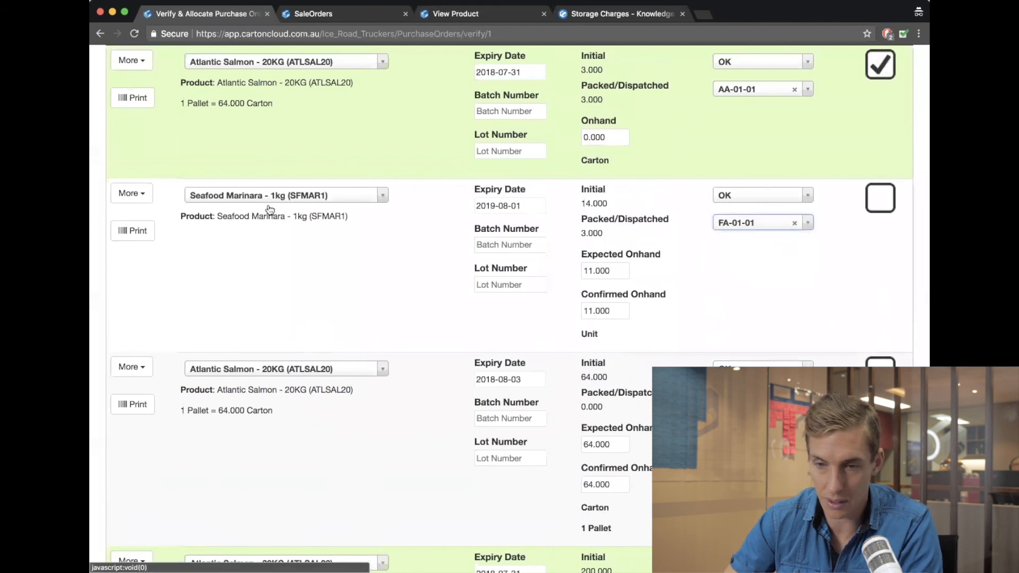
Change the CHILLER FLOOR Atlantic Salmon line's location to AA-01-02 and confirm the Seafood Marinara and 64-carton Atlantic Salmon lines
scroll(767, 327, "down", 4)
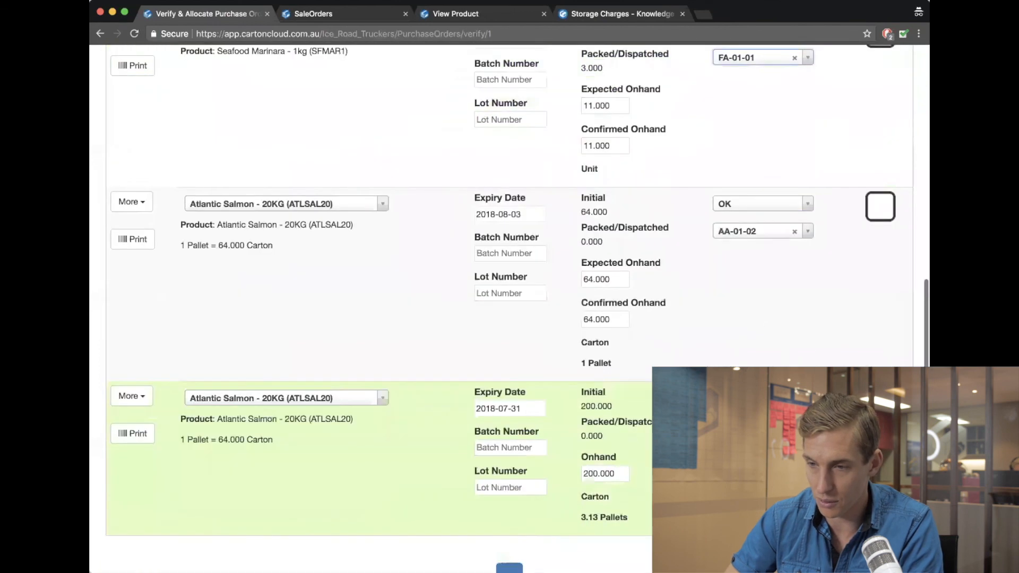
scroll(766, 327, "down", 1)
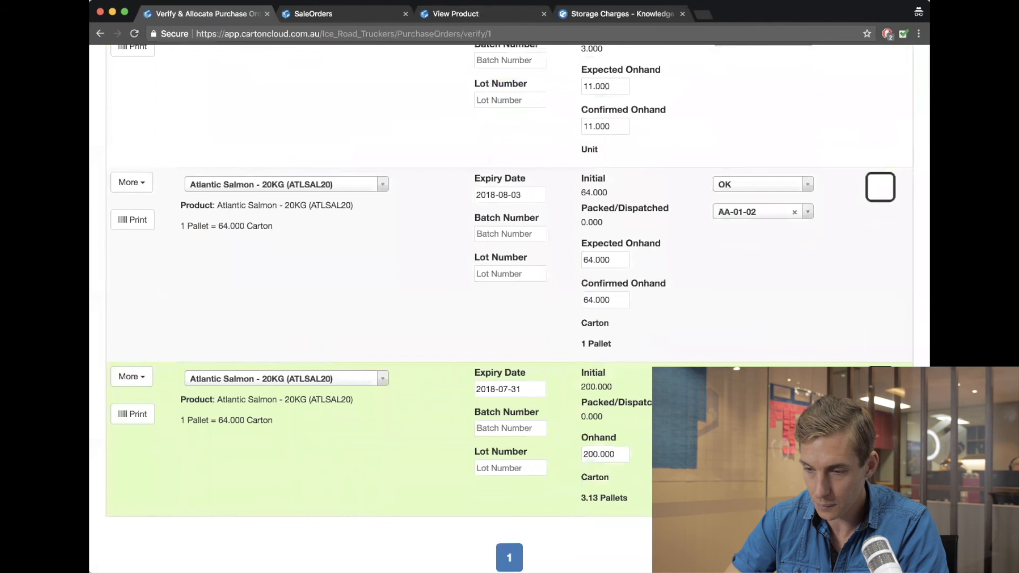
scroll(887, 260, "down", 2)
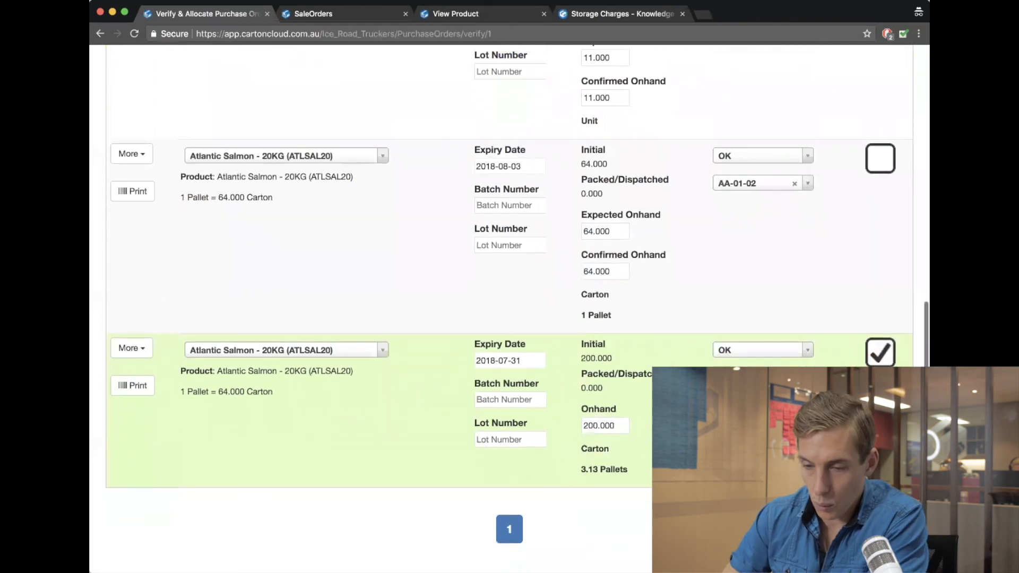
scroll(886, 260, "up", 4)
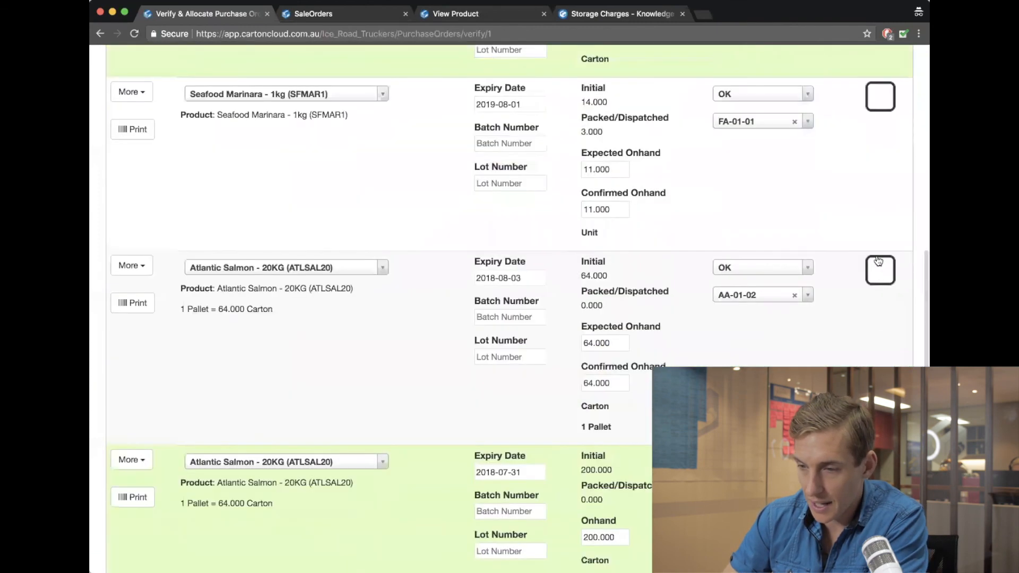
left_click(881, 269)
left_click(878, 210)
scroll(879, 213, "down", 4)
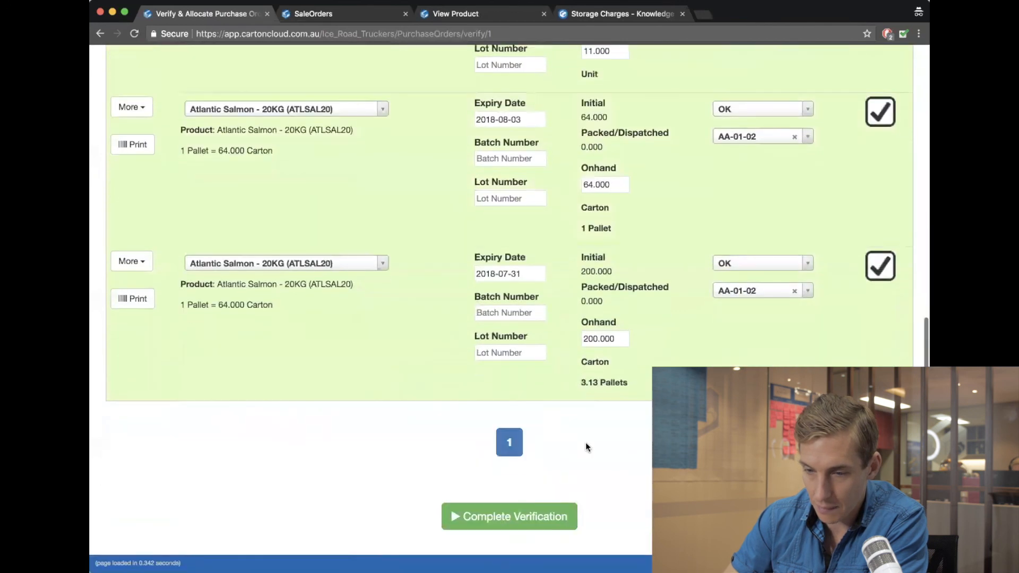
Try to complete the purchase order verification with the existing Pallets / Containers figures, and cancel back to the allocation lines
left_click(508, 521)
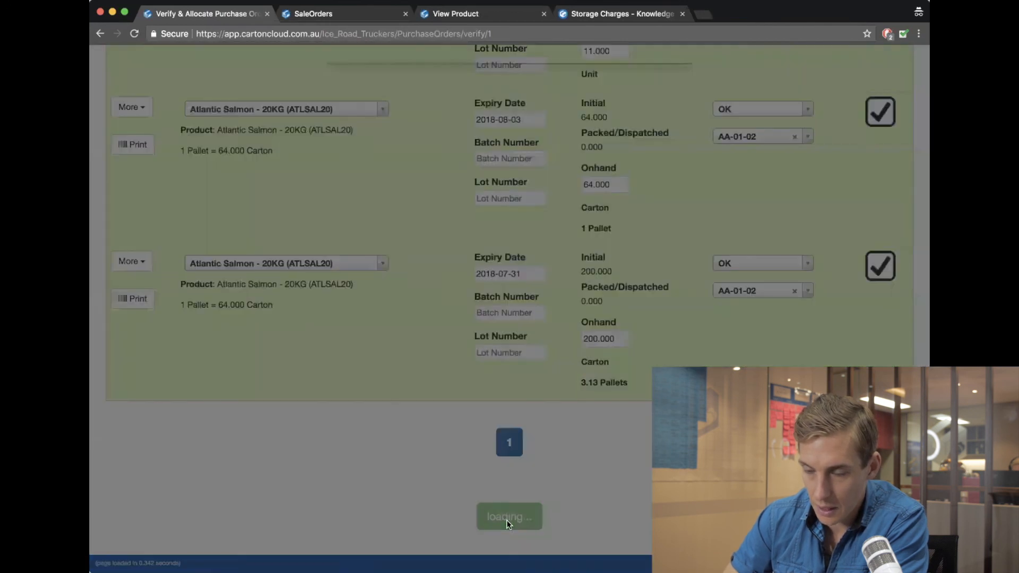
left_click(672, 350)
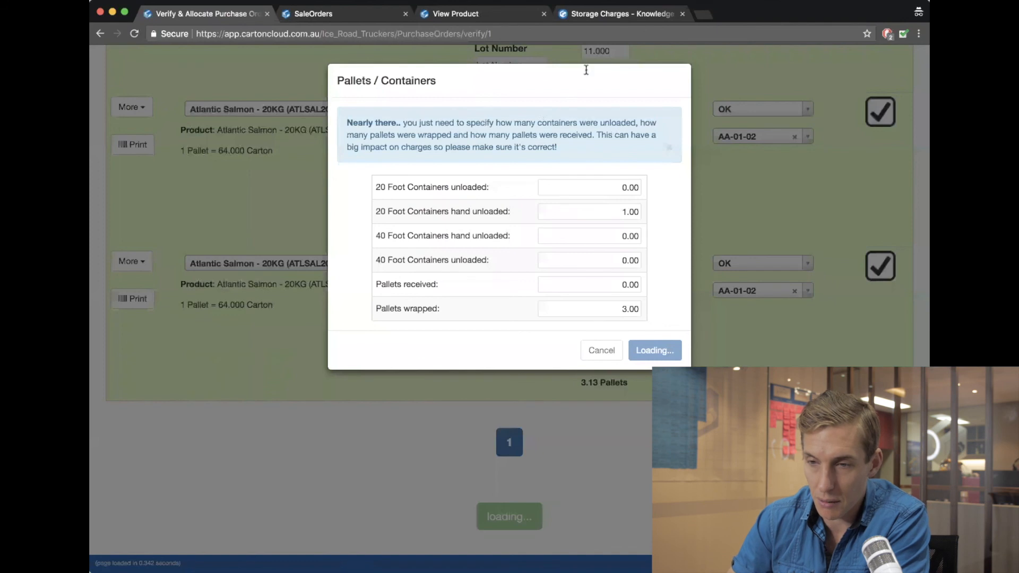
left_click(605, 358)
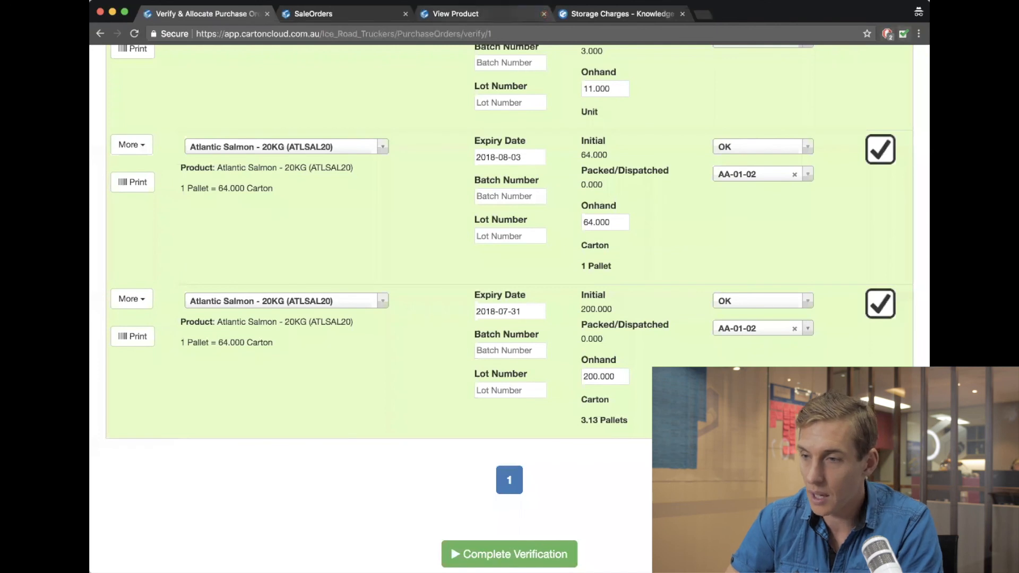
Mark Undercharged Storage as done in the Webinar 6 checklist
left_click(903, 34)
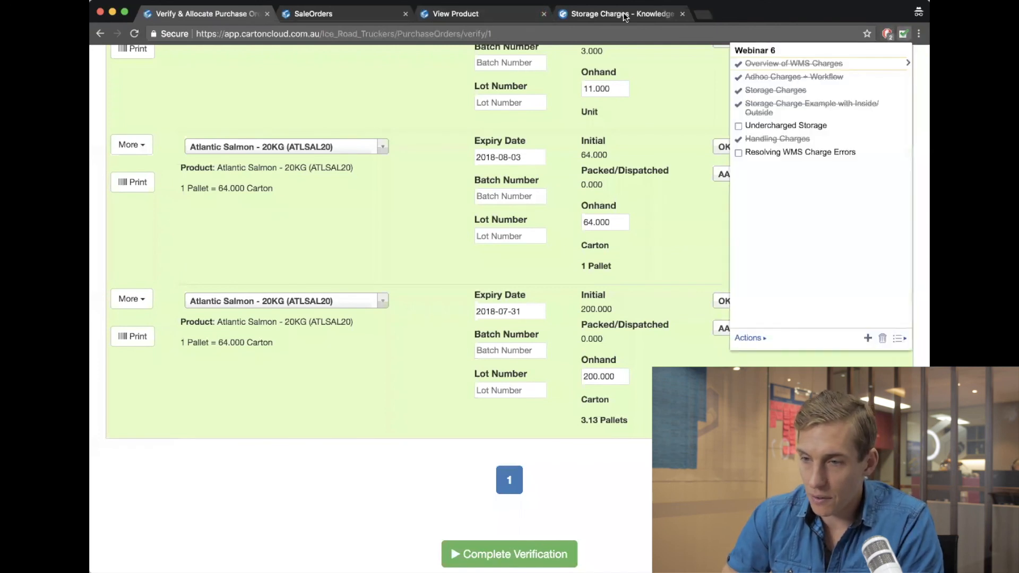
left_click(739, 129)
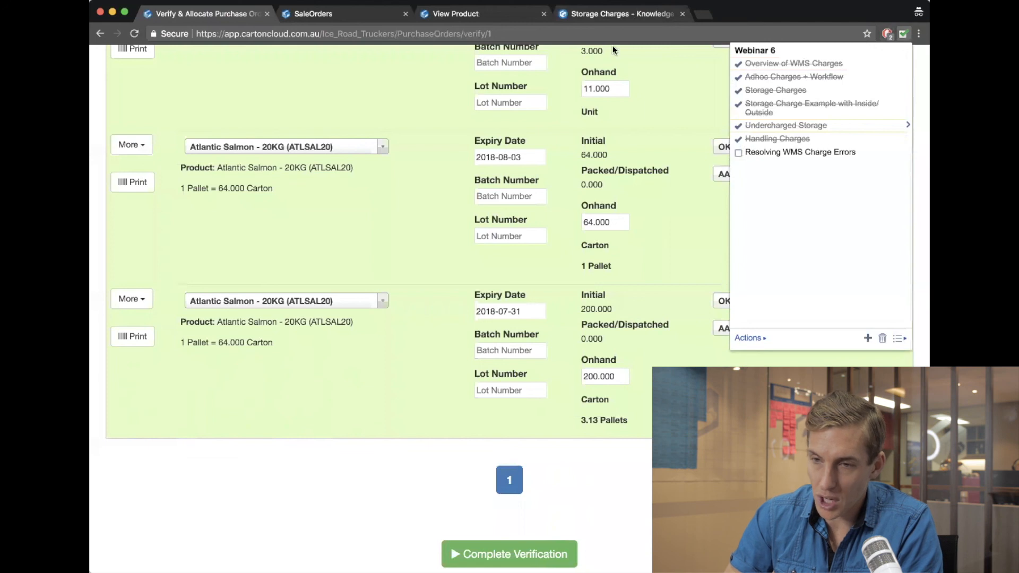
Leave the sale order's packing page and open the Sale Orders of the Salmon Distributors draft invoice starting 2018-07-15
left_click(314, 15)
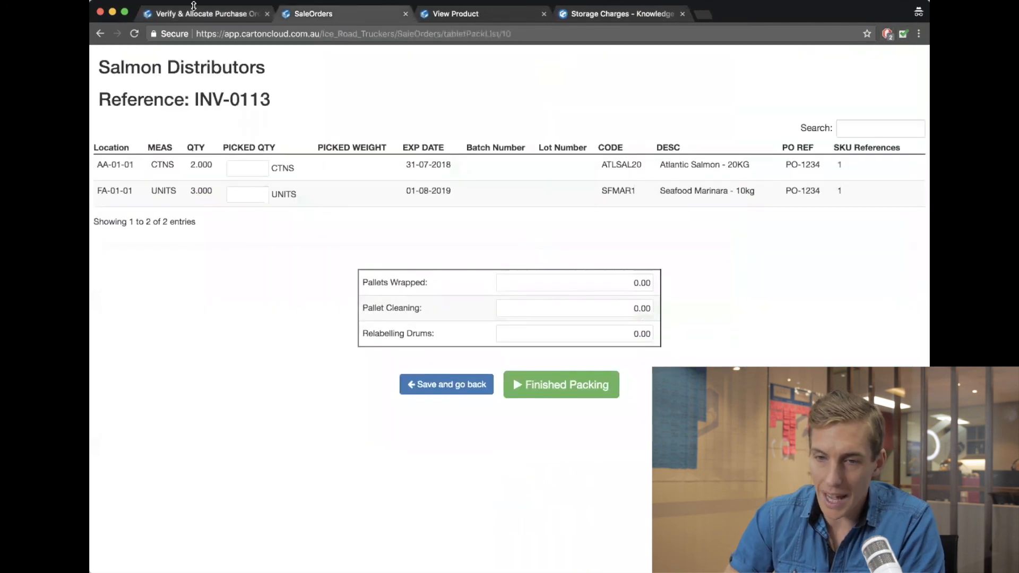
left_click(100, 34)
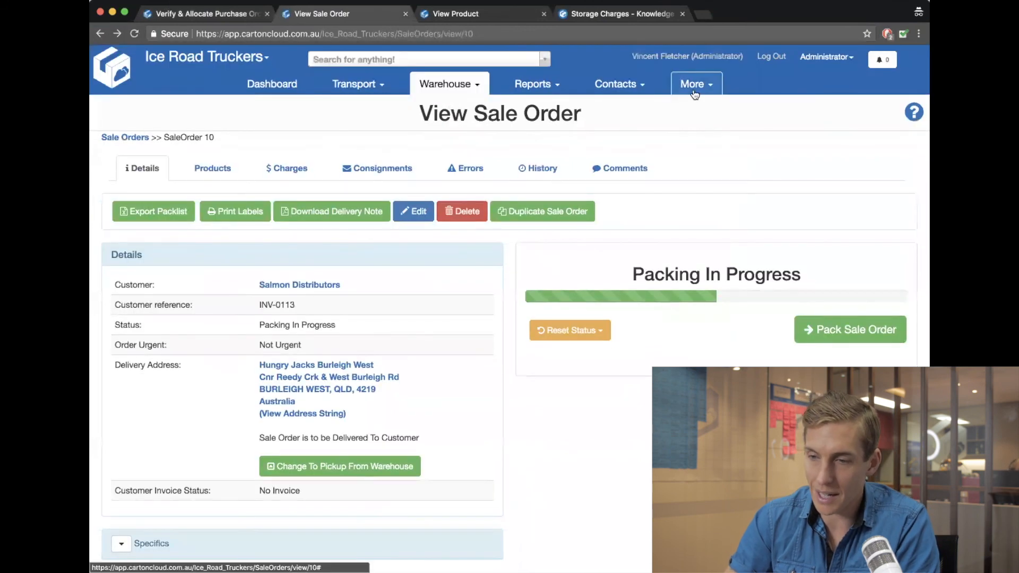
left_click(693, 84)
left_click(722, 226)
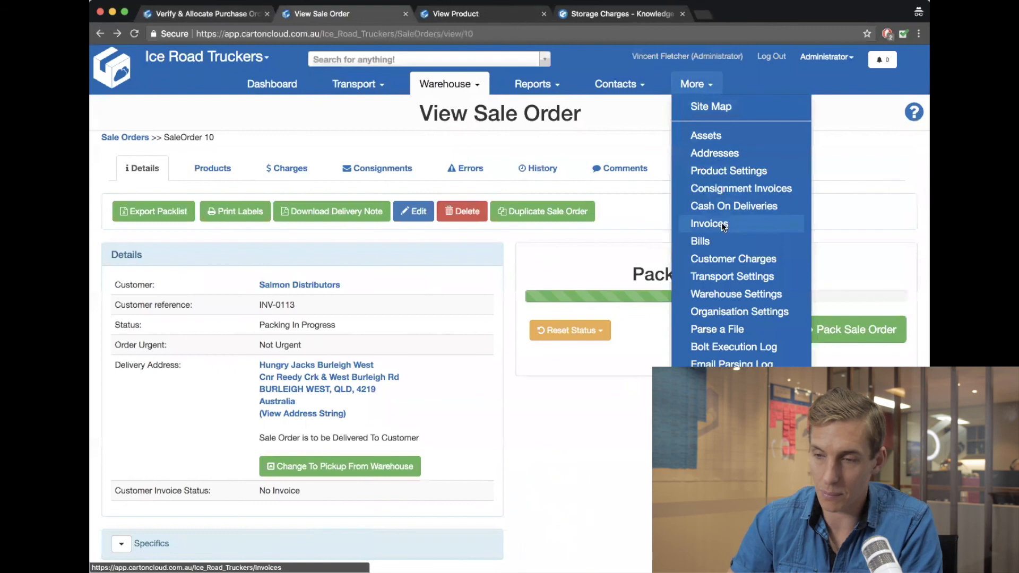
left_click(279, 309)
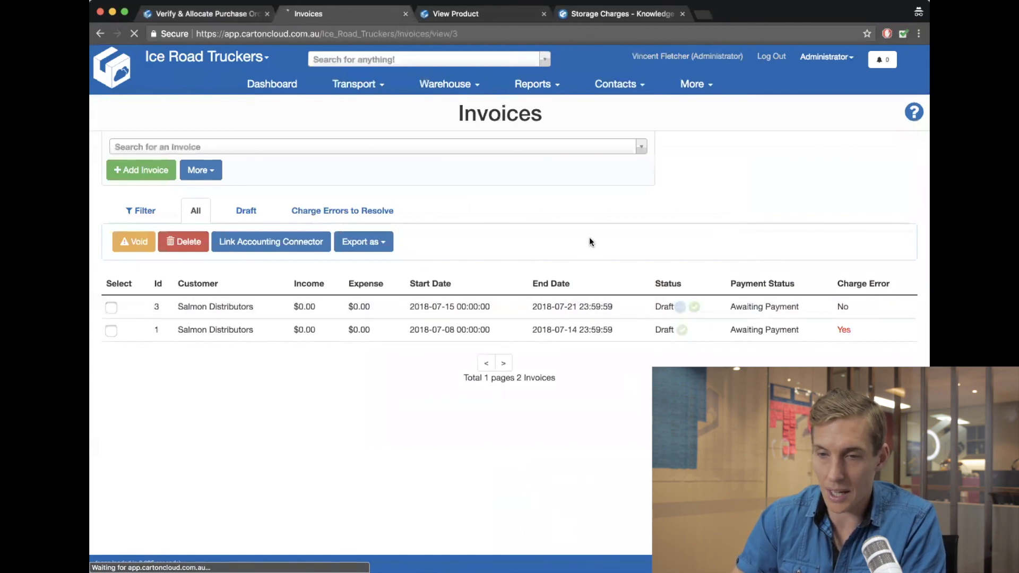
left_click(218, 155)
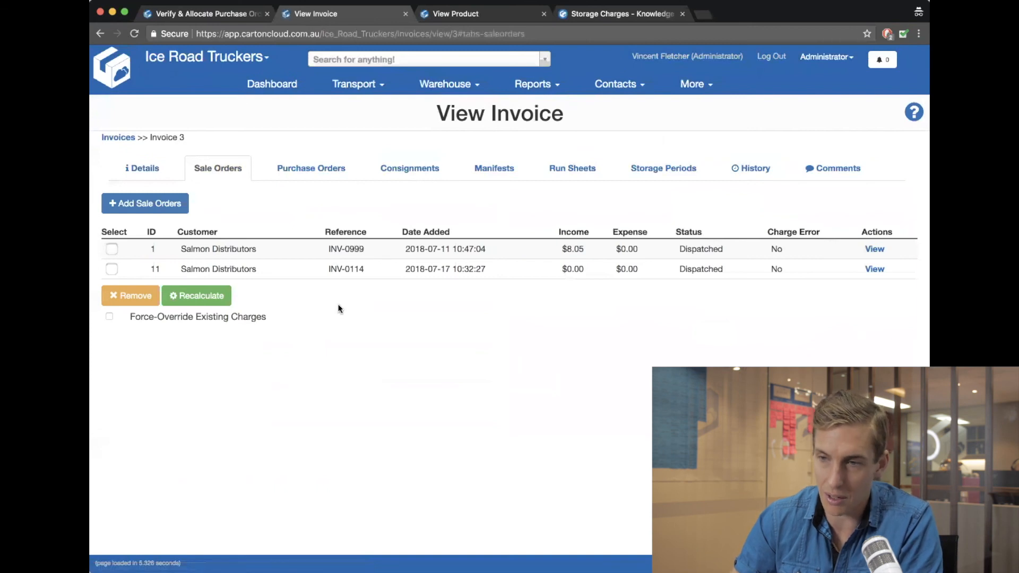
Open the Salmon Distributors customer charge in the product's browser tab and delete all its handling charges
left_click(588, 13)
left_click(447, 15)
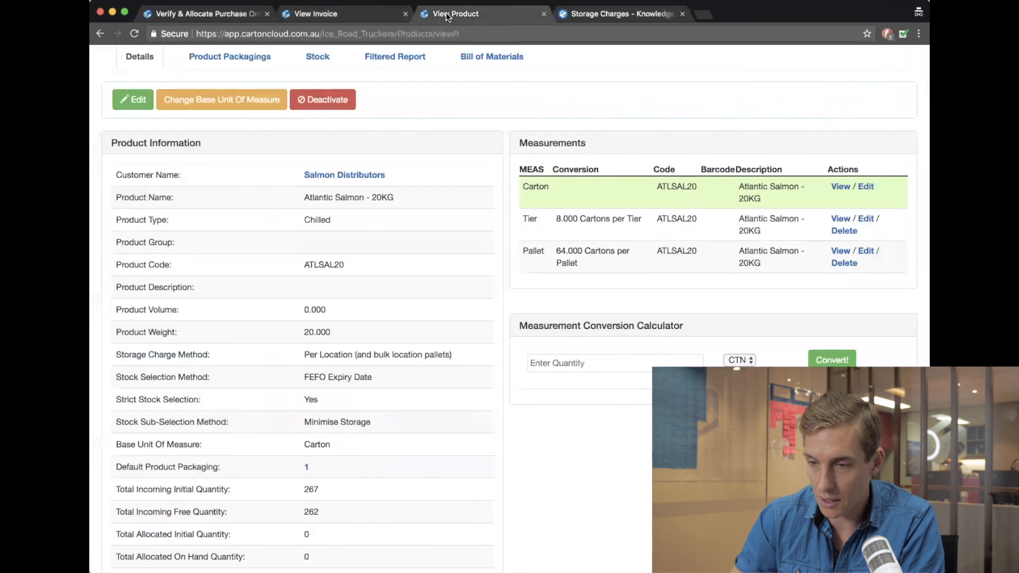
scroll(711, 152, "up", 3)
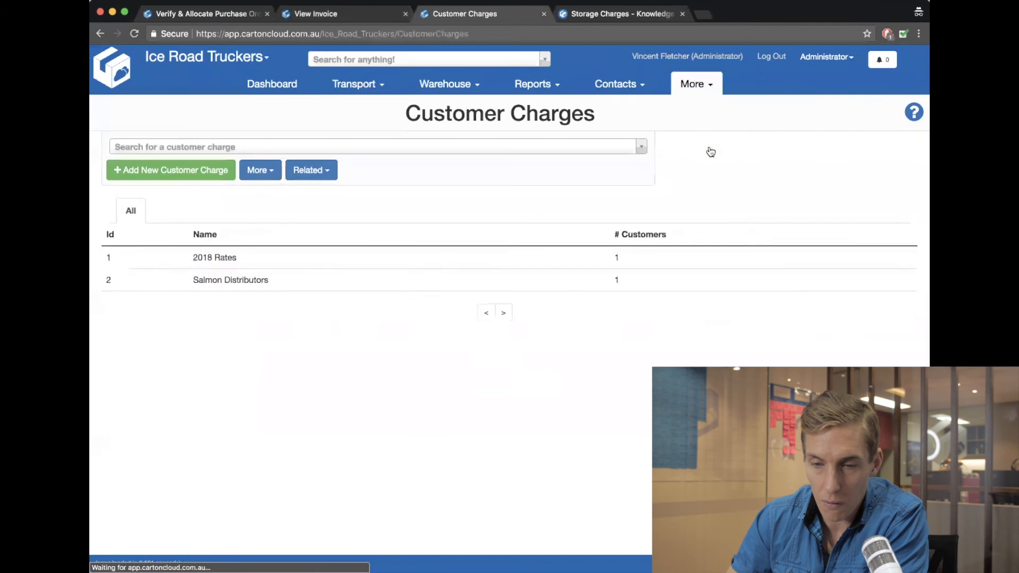
left_click(231, 280)
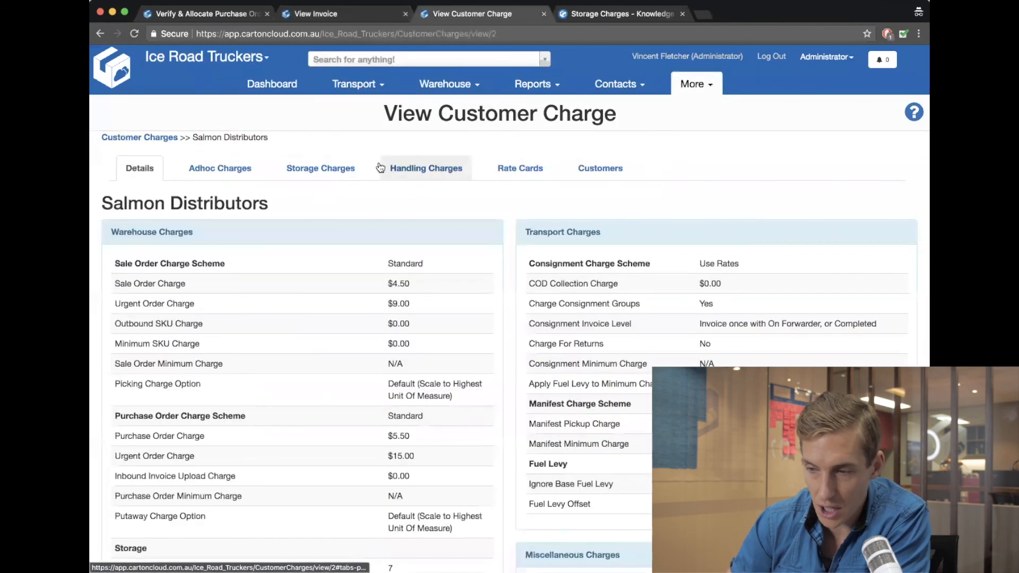
left_click(380, 168)
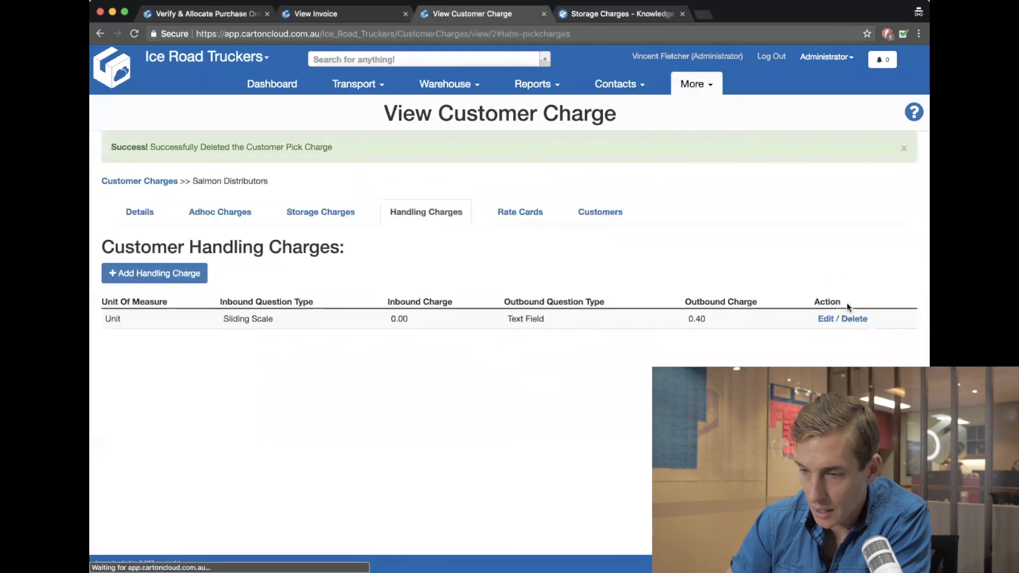
left_click(629, 97)
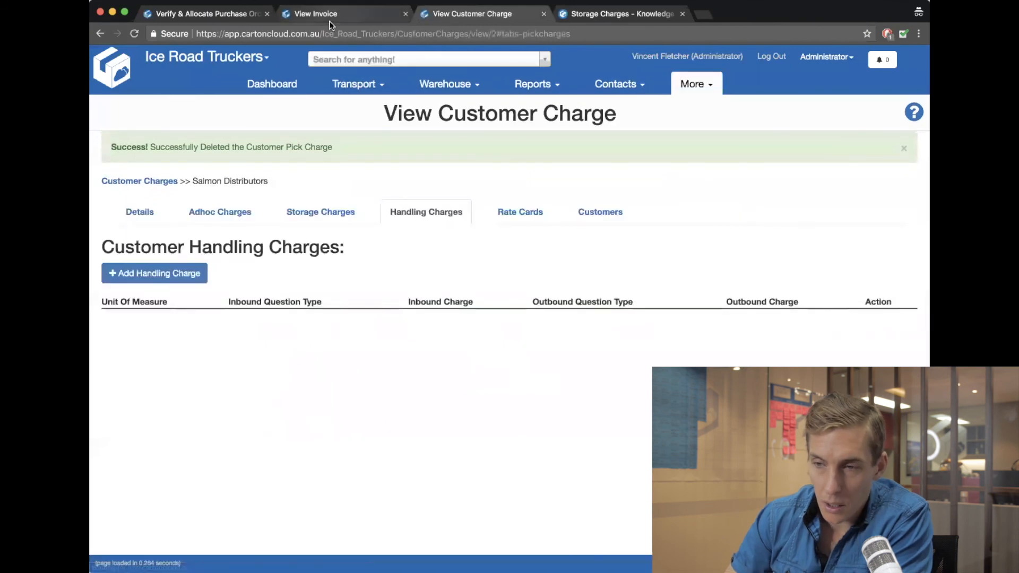
Recalculate the charges of both sale orders on the Salmon Distributors invoice and reopen its Sale Orders list
left_click(356, 12)
left_click(109, 250)
left_click(112, 267)
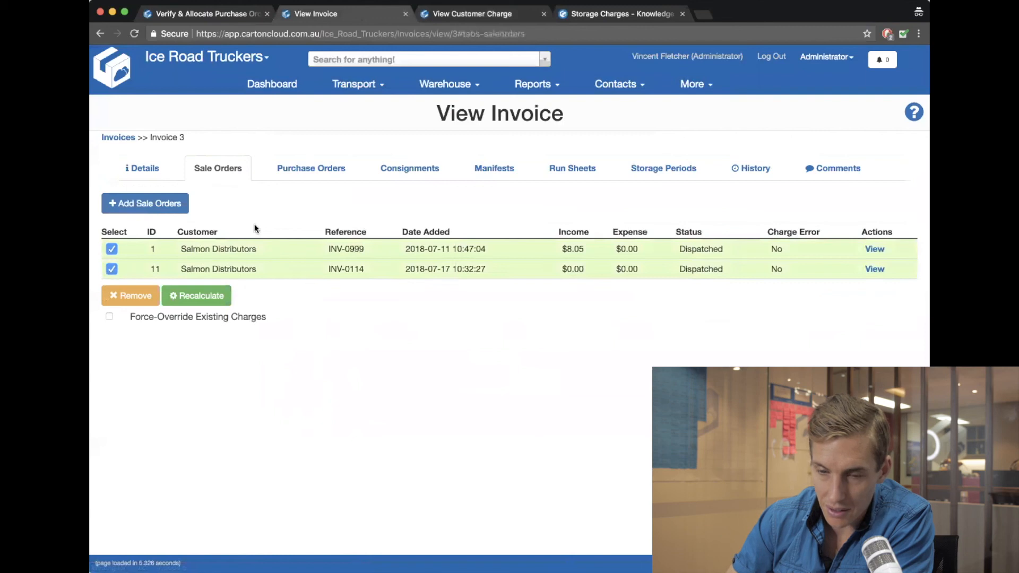
left_click(196, 296)
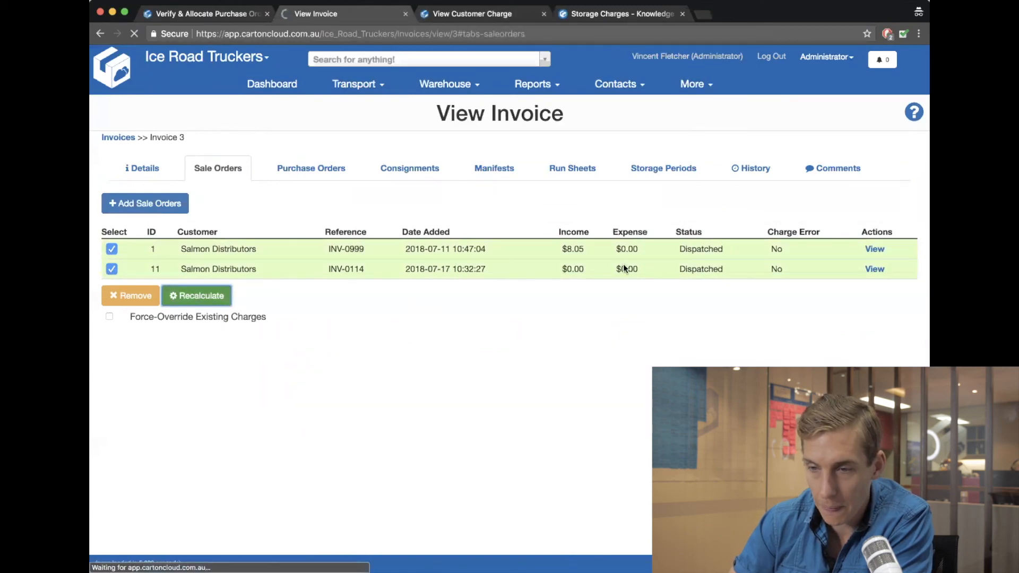
left_click(229, 221)
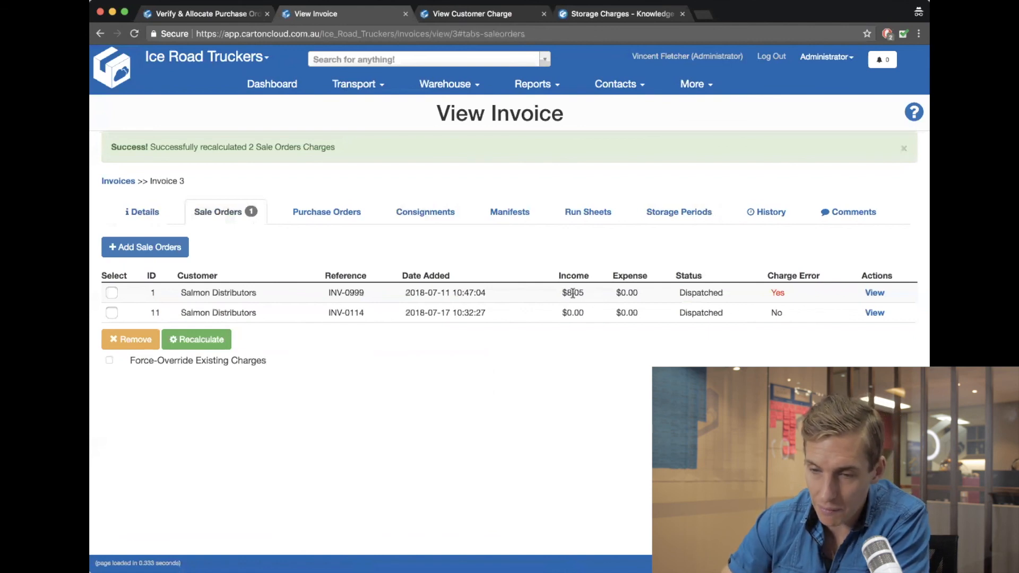
Open the Charges of sale order INV-0999 from the invoice and review its charge errors
left_click(876, 293)
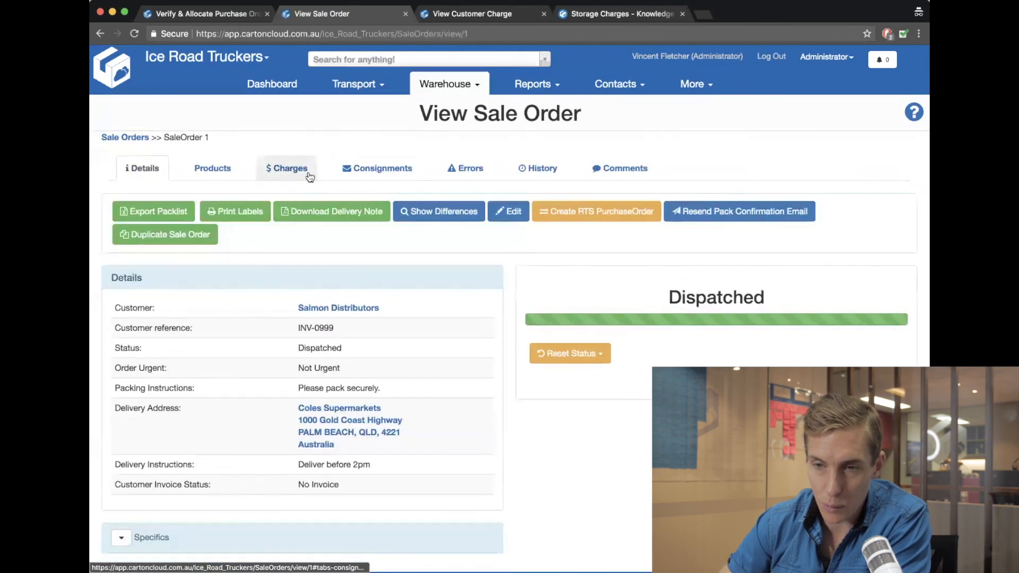
left_click(282, 167)
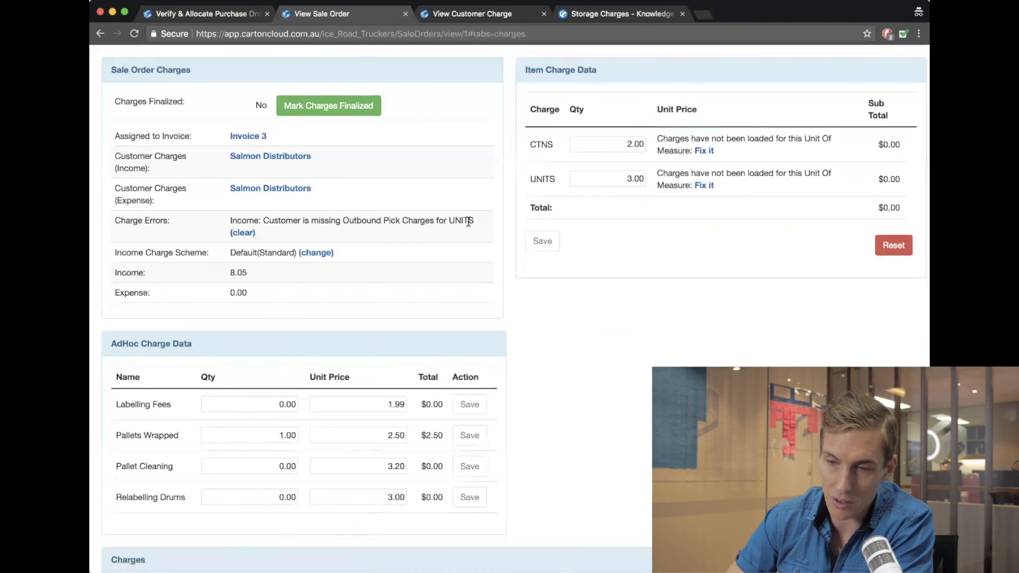
scroll(466, 222, "up", 1)
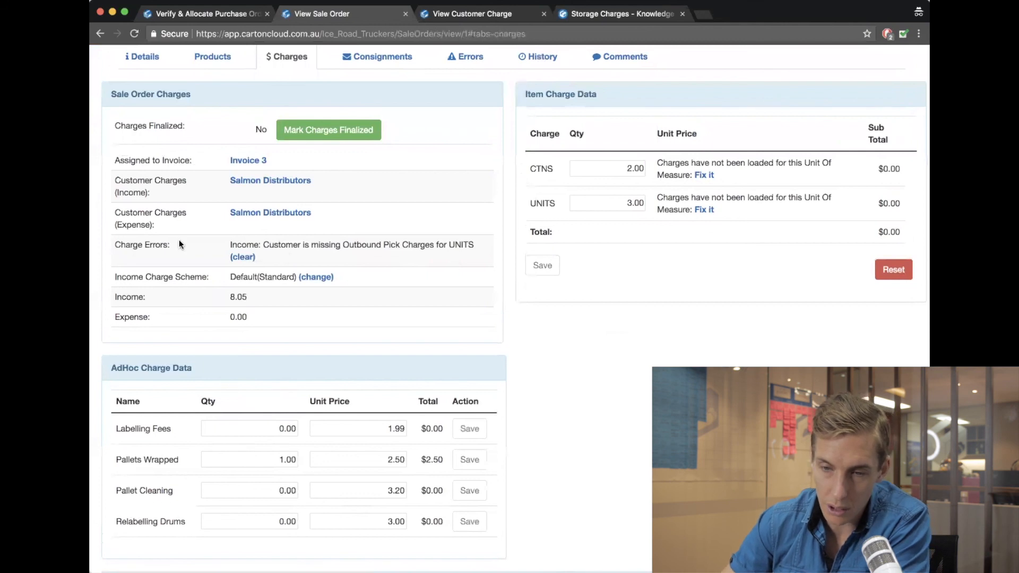
Fix the missing CTNS charge by adding a Carton pick charge with an outbound rate of 0.40, and return to the sale order
left_click(705, 175)
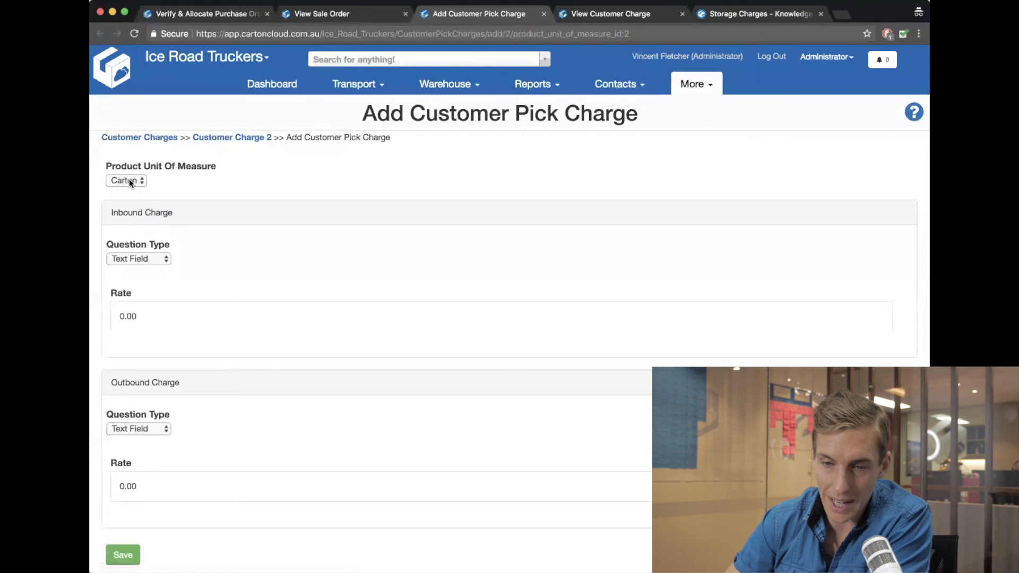
scroll(164, 250, "down", 2)
left_click_drag(148, 458, 120, 457)
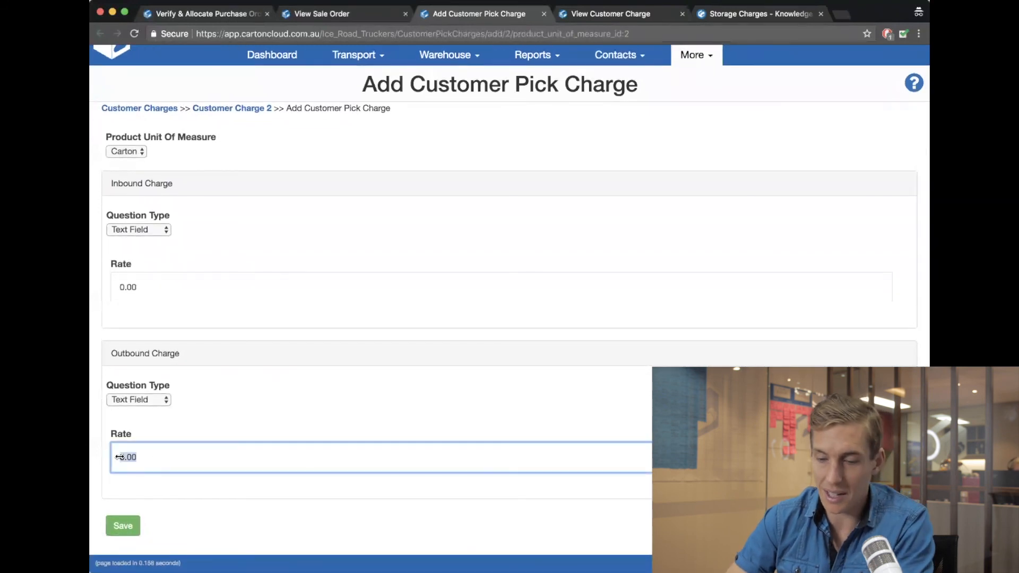
type("0.40")
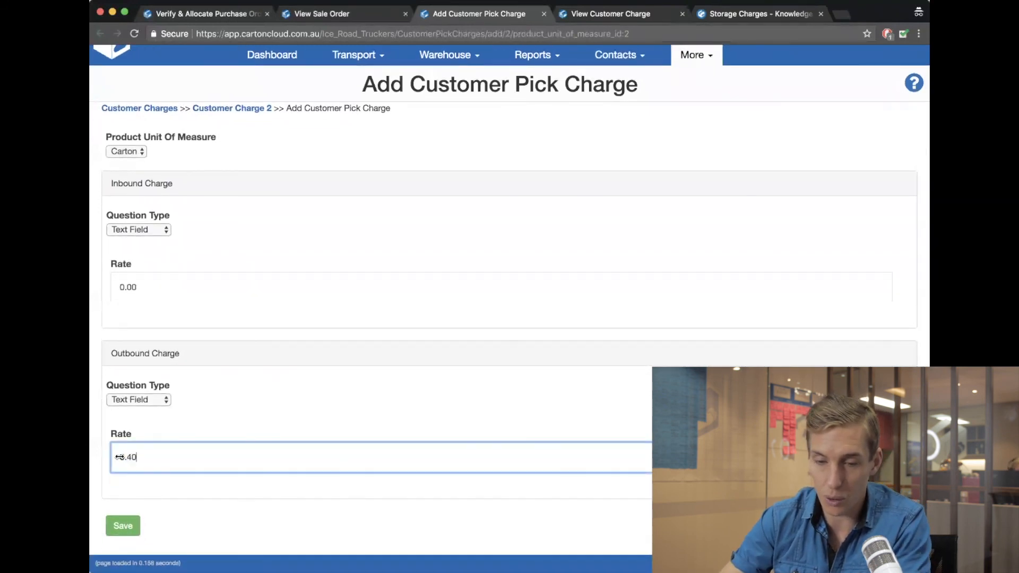
left_click(126, 527)
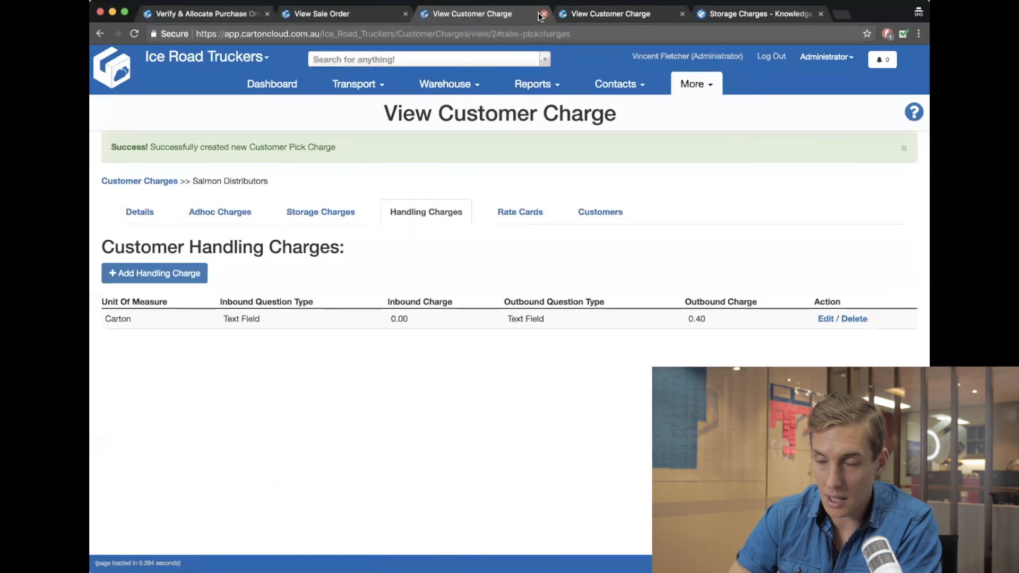
left_click(542, 14)
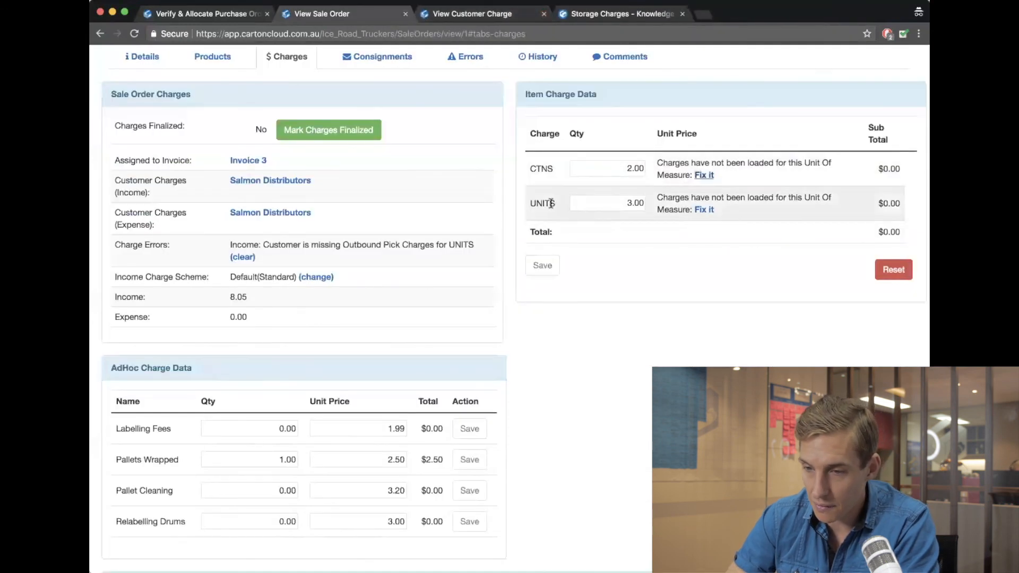
Fix the missing UNITS charge by adding a Unit pick charge with an outbound rate of 0.30, and return to the sale order
scroll(223, 329, "down", 2)
left_click(161, 452)
key("BackSpace")
key("BackSpace")
type("30")
left_click(122, 528)
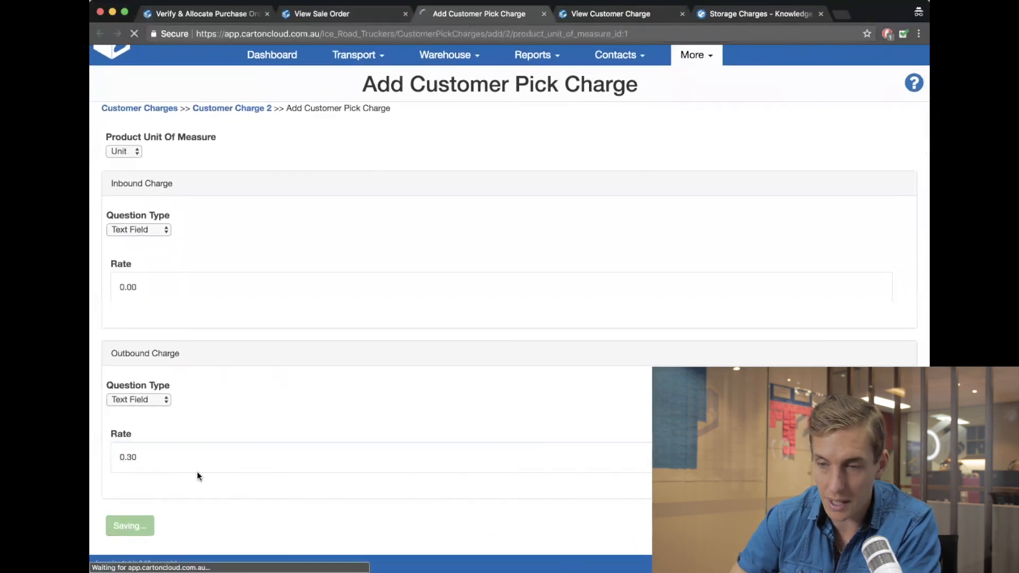
left_click(543, 14)
Automatically recalculate the sale order's income charges, replacing all existing ones, and check its Charge Errors entry
scroll(442, 169, "down", 5)
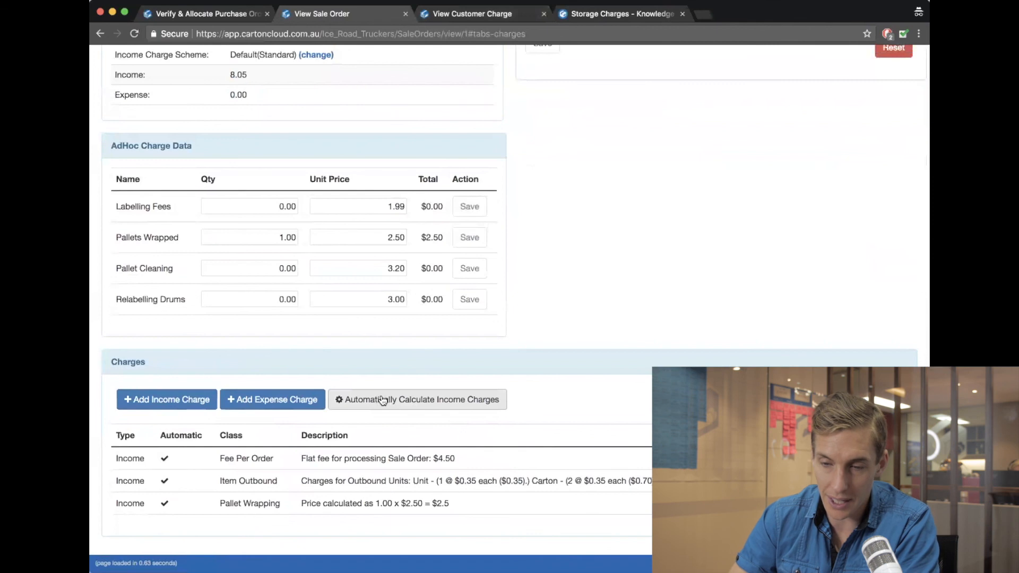
left_click(382, 401)
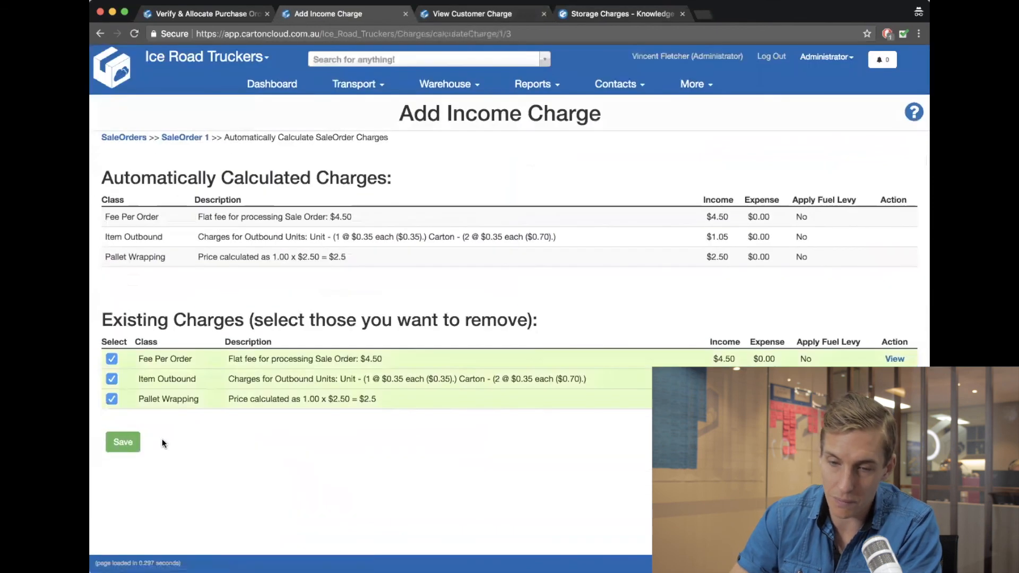
left_click(129, 442)
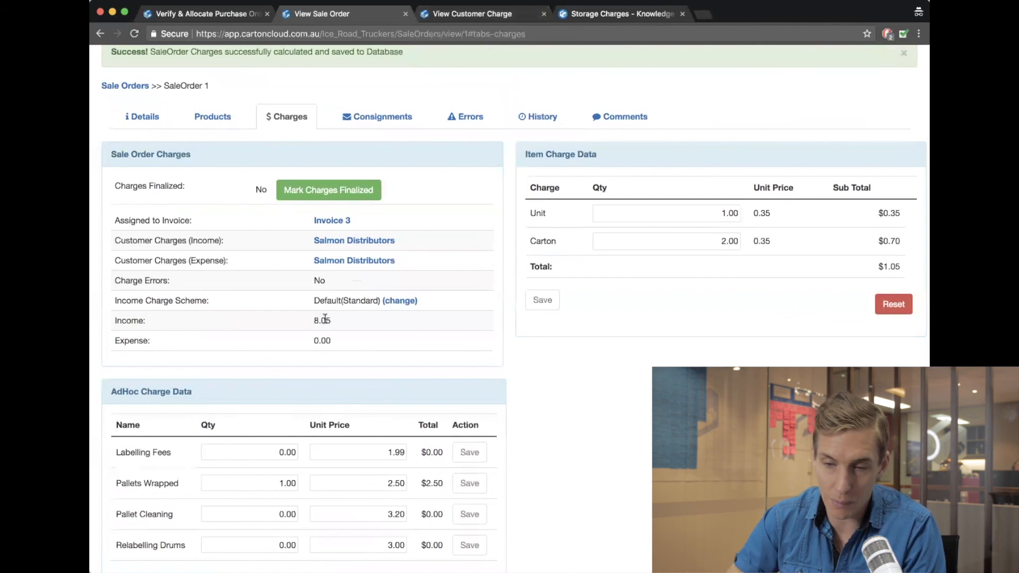
mouse_move(313, 300)
left_mouse_down()
mouse_move(408, 301)
mouse_move(307, 284)
left_mouse_up()
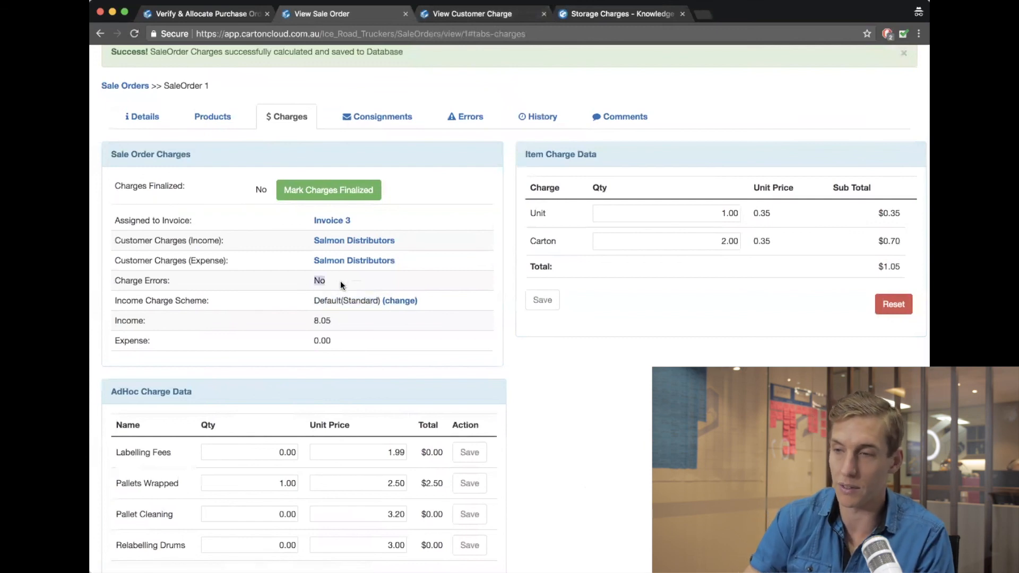
Mark Resolving WMS Charge Errors as done in the Webinar 6 checklist and close the checklist
left_click(904, 34)
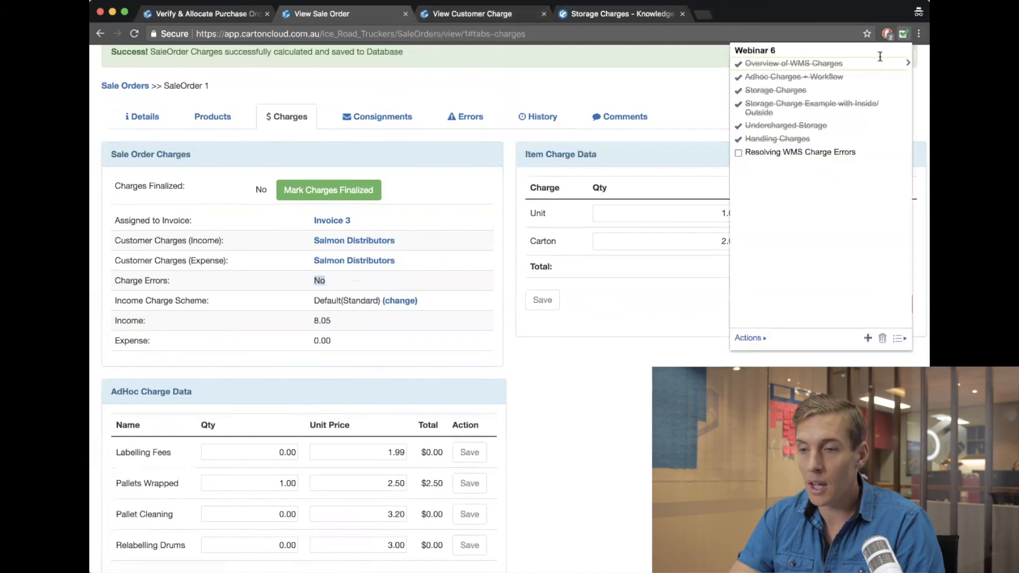
left_click(739, 154)
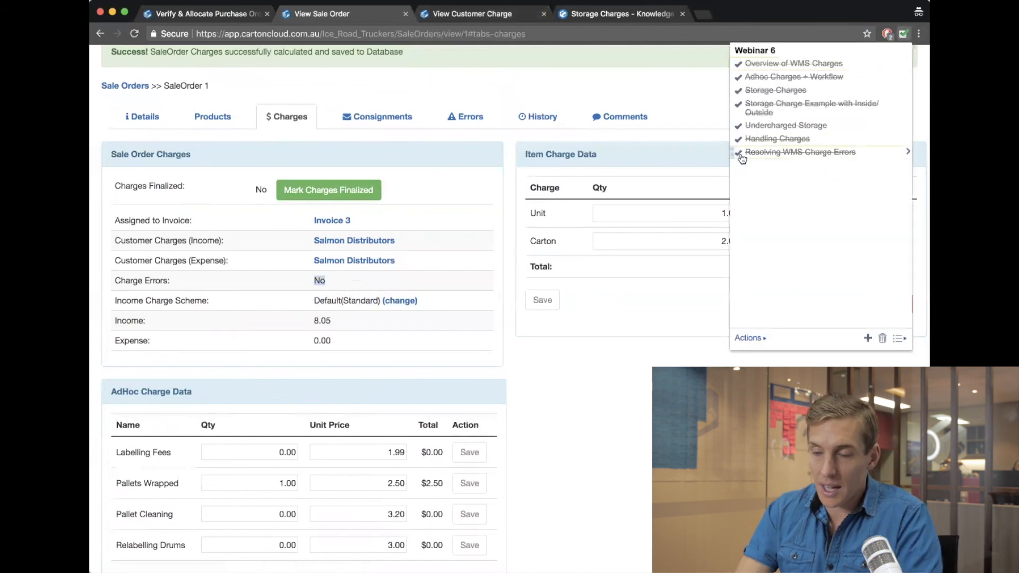
left_click(623, 469)
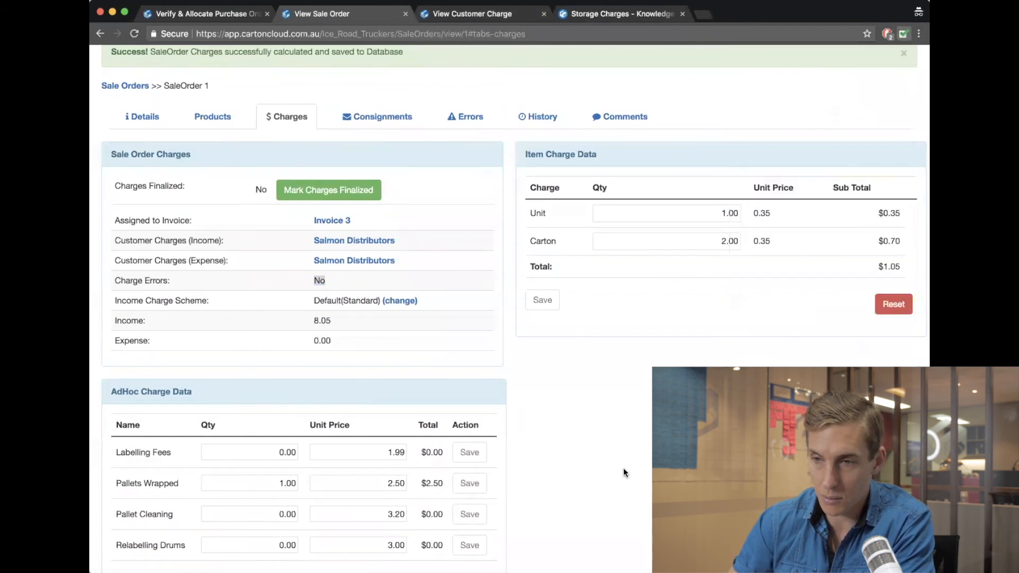
Search the Knowledge Base for Charges, open the Charges article and go to its Warehouse Charges page
left_click(618, 16)
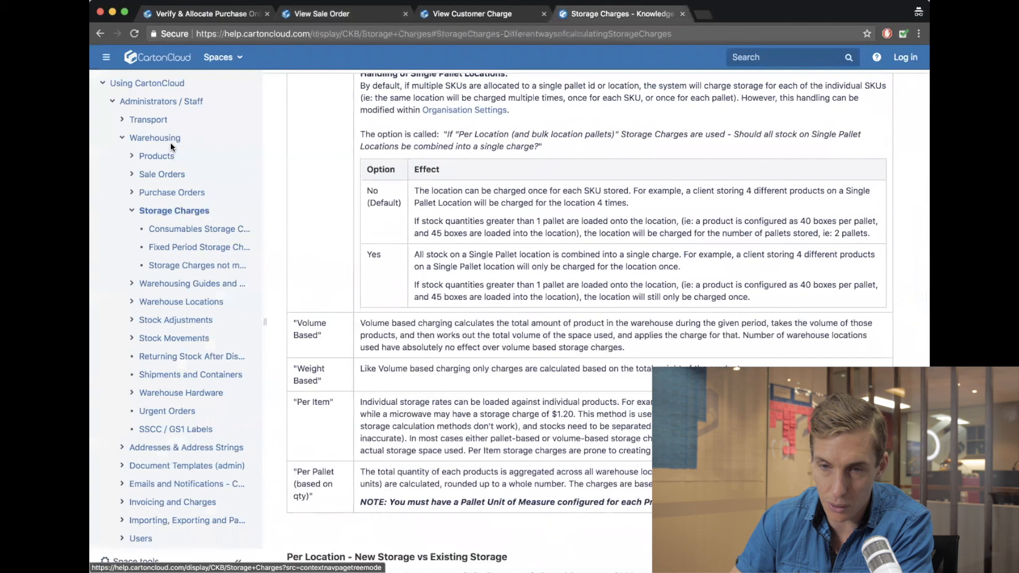
scroll(538, 242, "up", 1)
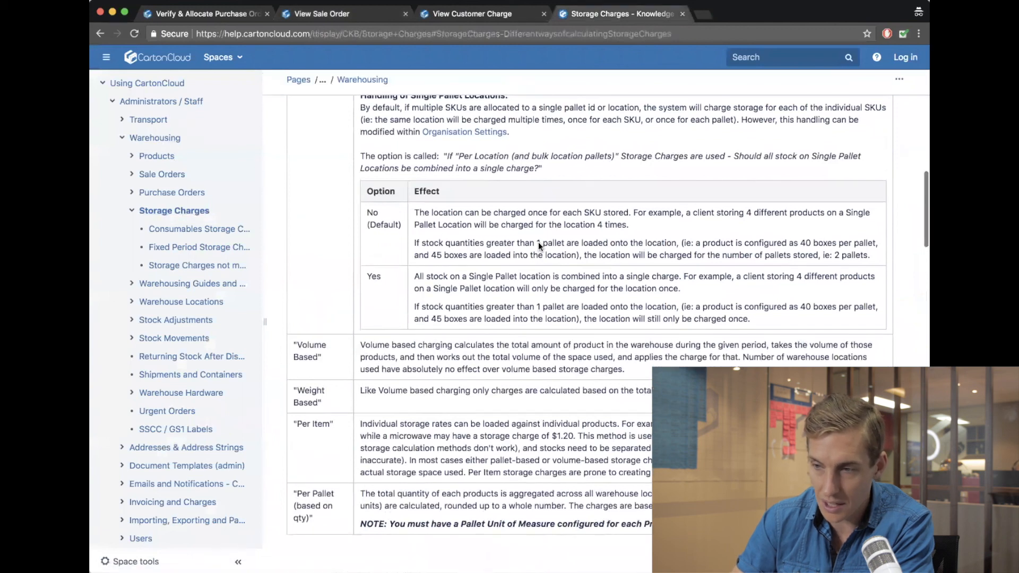
scroll(538, 242, "up", 7)
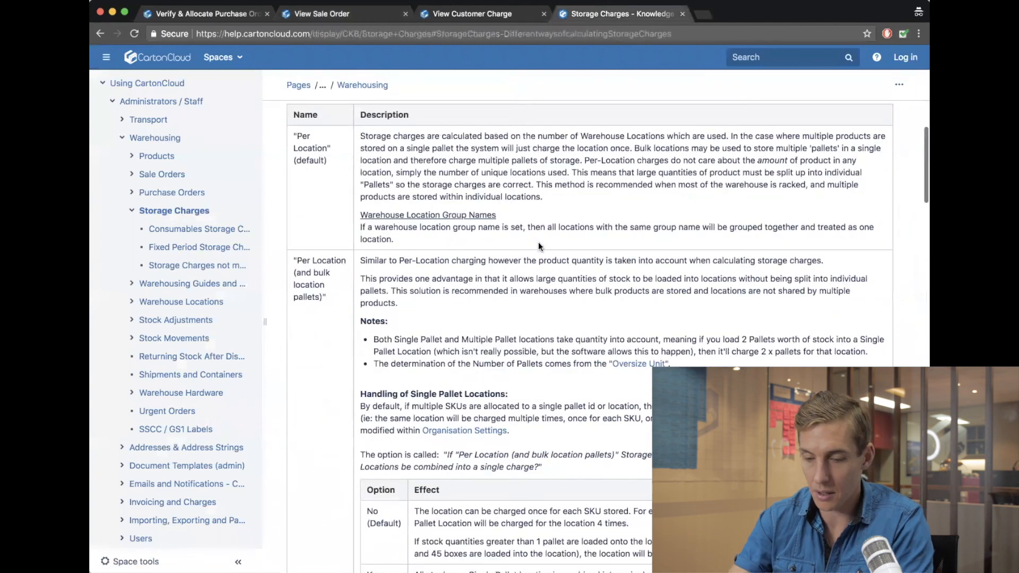
scroll(538, 242, "up", 3)
scroll(539, 246, "up", 3)
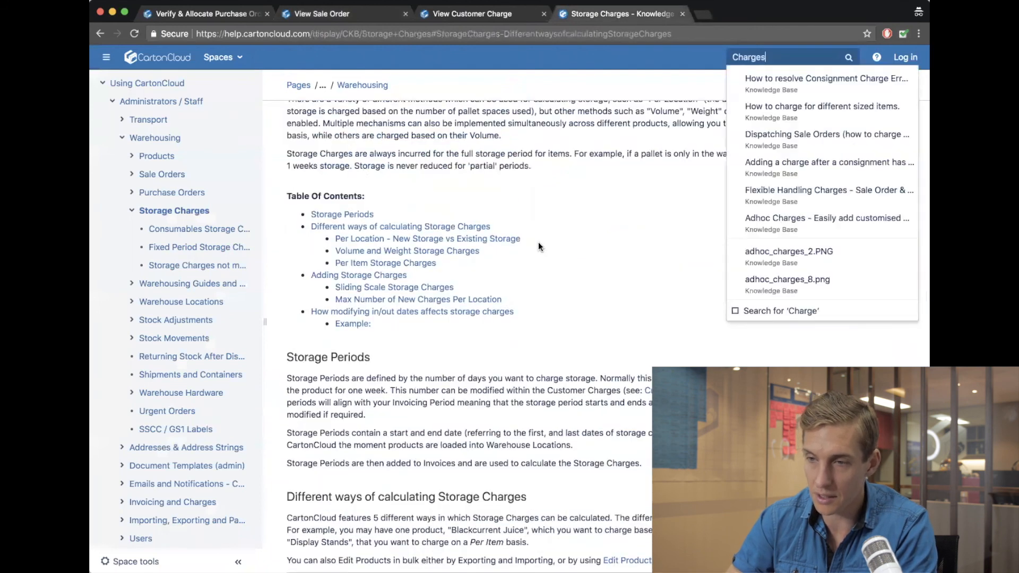
left_click(782, 85)
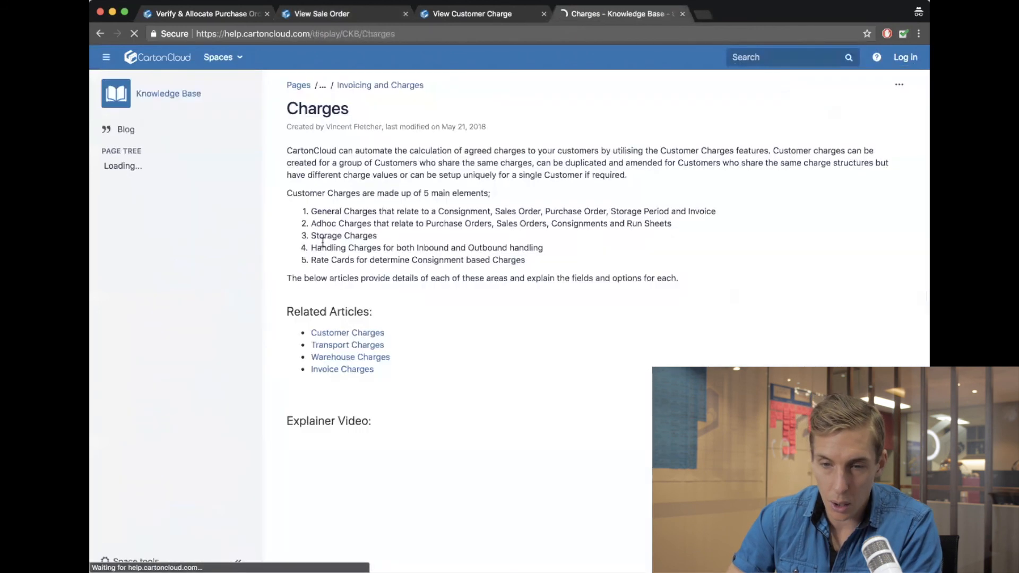
left_click(178, 264)
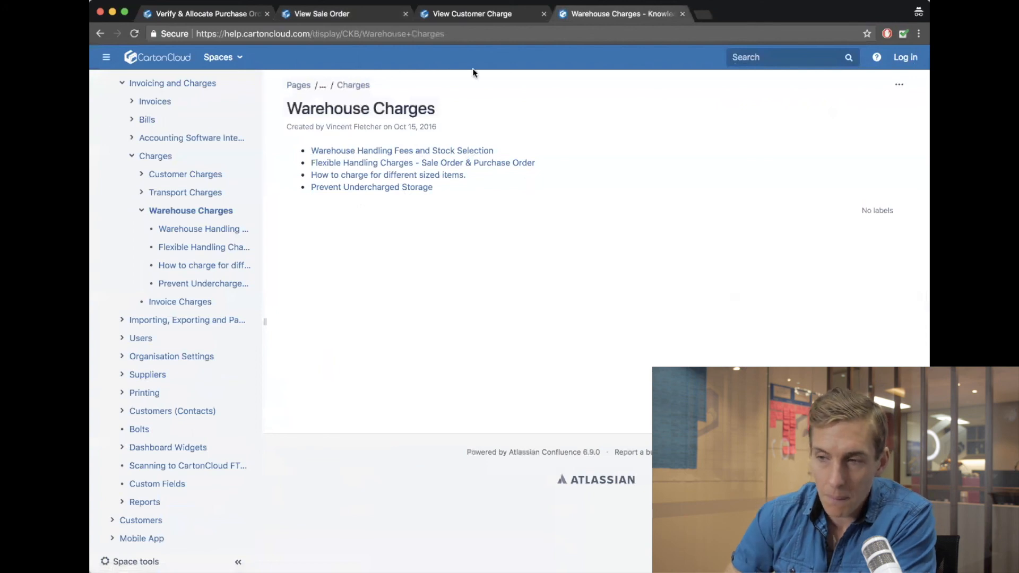
Search the Knowledge Base for Webinar, open Webinar Training Sessions - Round 2 and view the schedule entries for Webinars 6 and 7
left_click(774, 58)
type("Webinar")
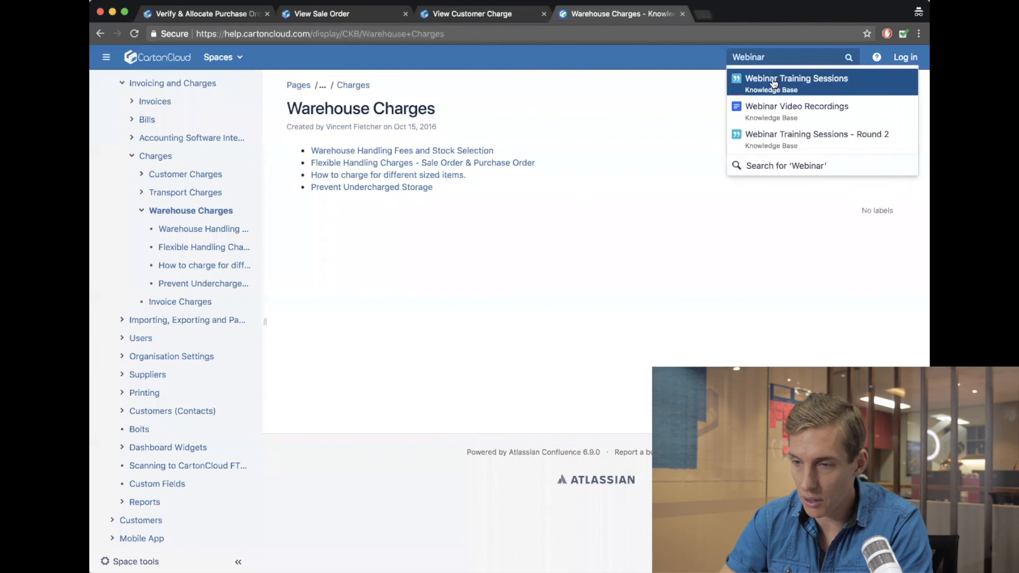
left_click(794, 131)
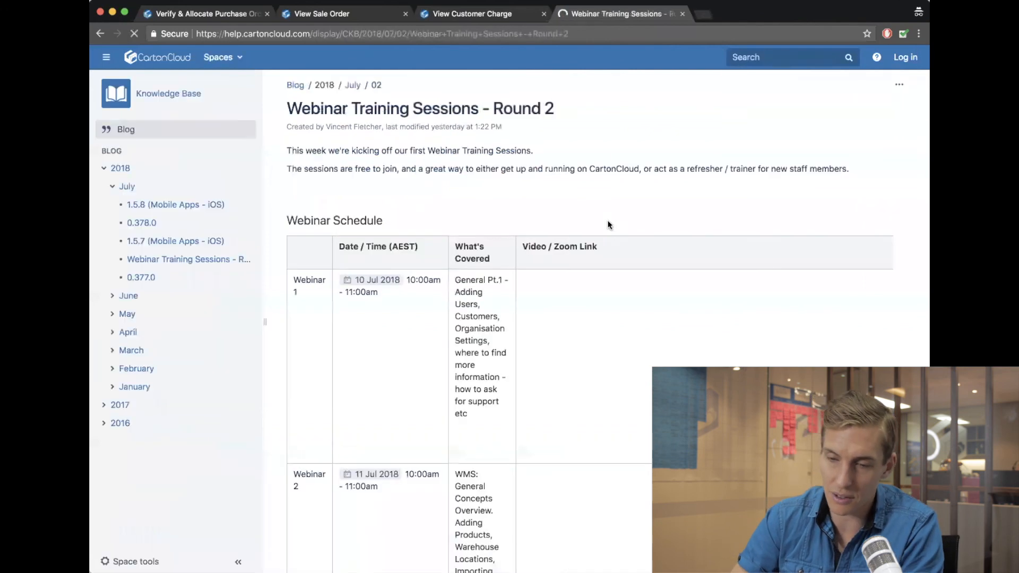
scroll(608, 224, "down", 10)
scroll(609, 224, "down", 2)
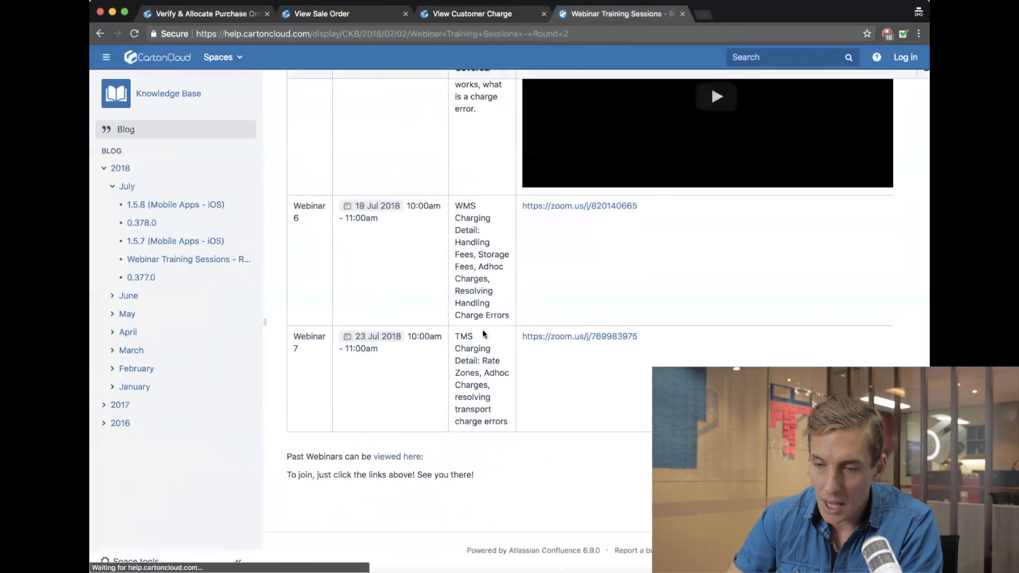